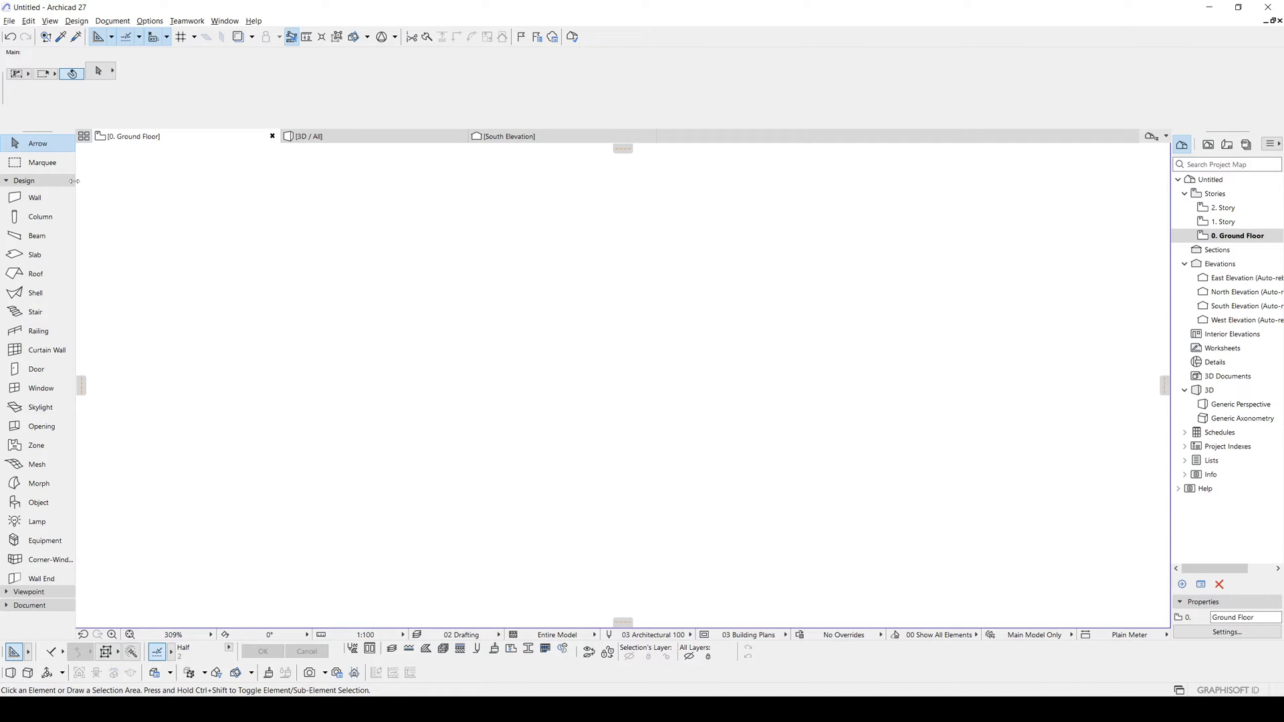
Step: Draw two separate straight walls on the ground floor, one horizontal and one running down from its left end to form an L-shaped corner
left_click(34, 198)
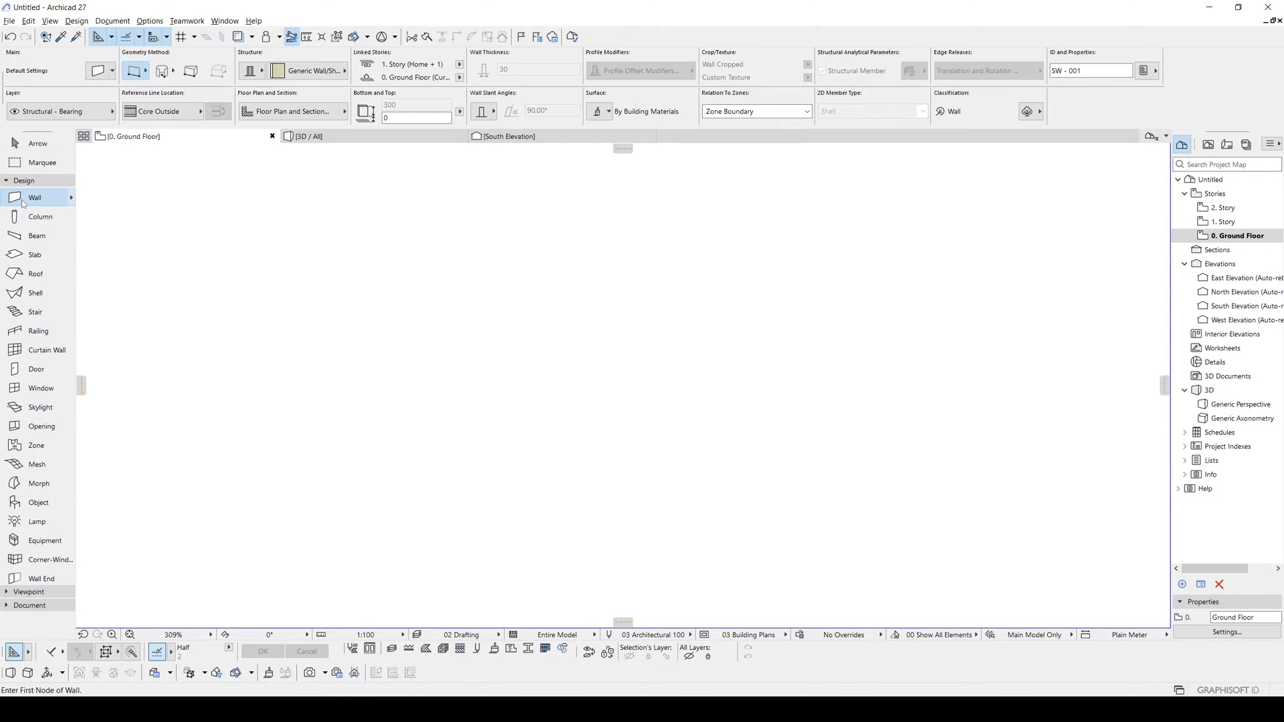
left_click(662, 313)
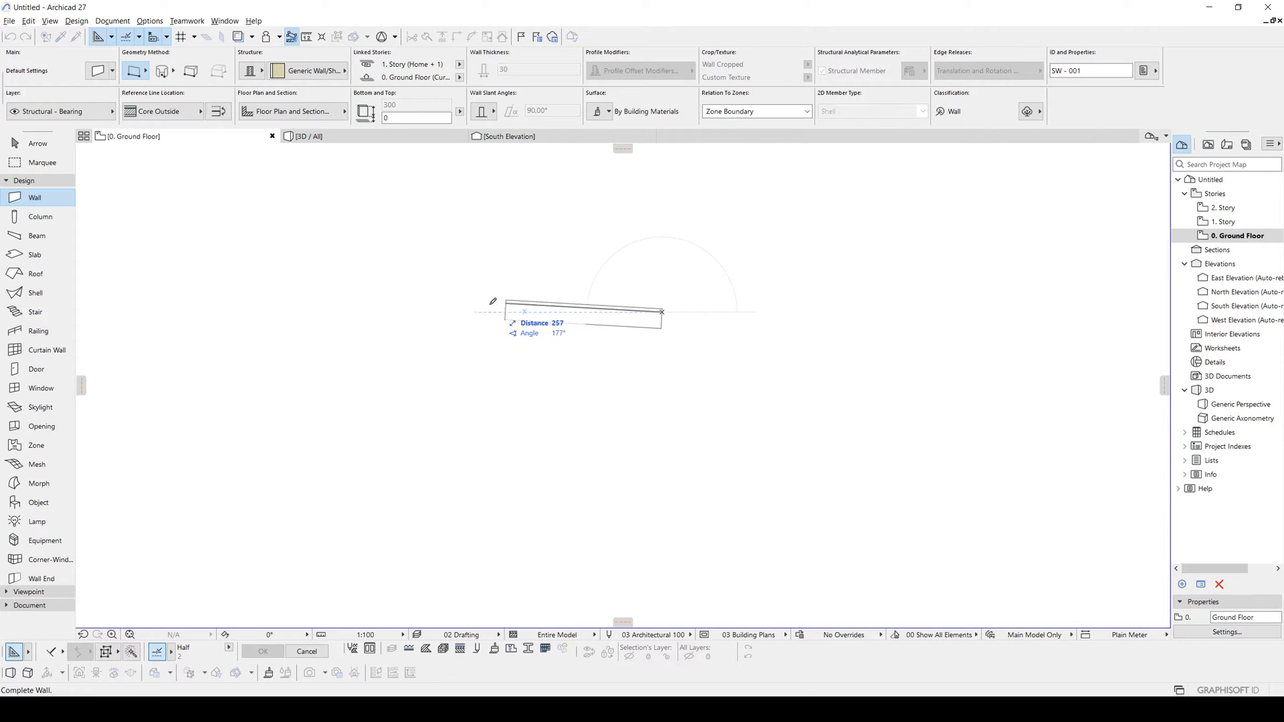
left_click(421, 310)
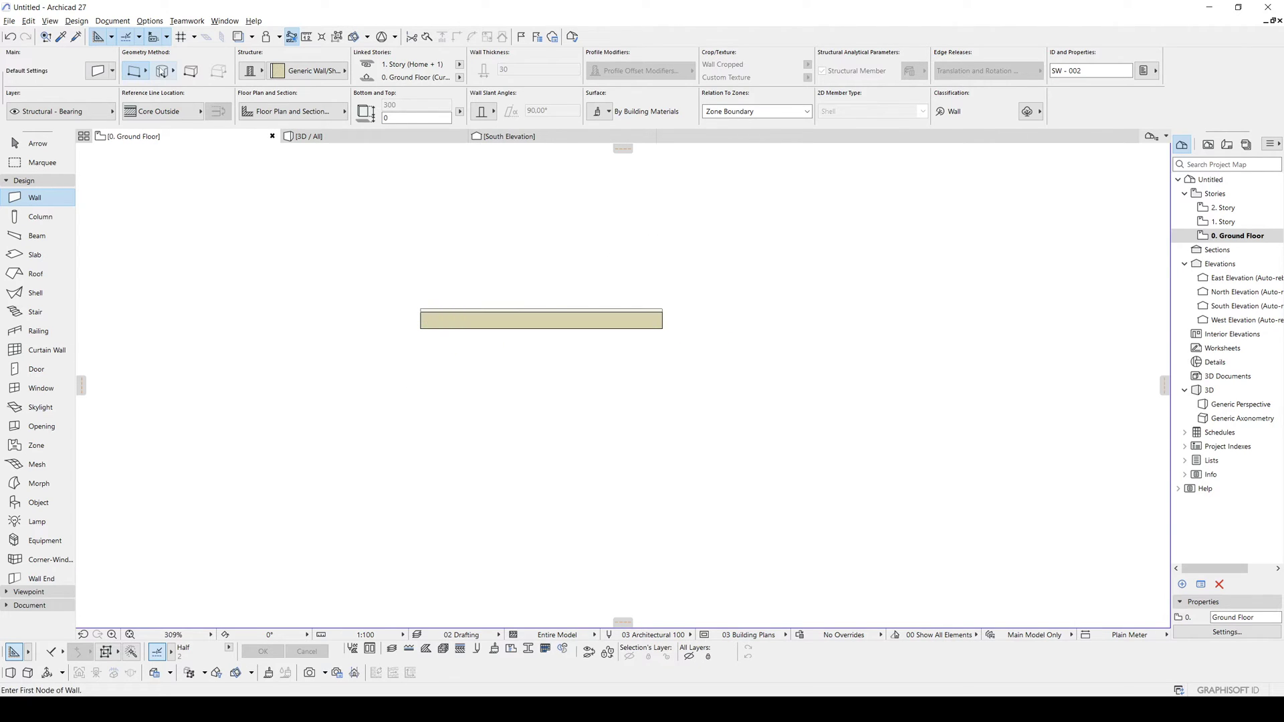
left_click(421, 311)
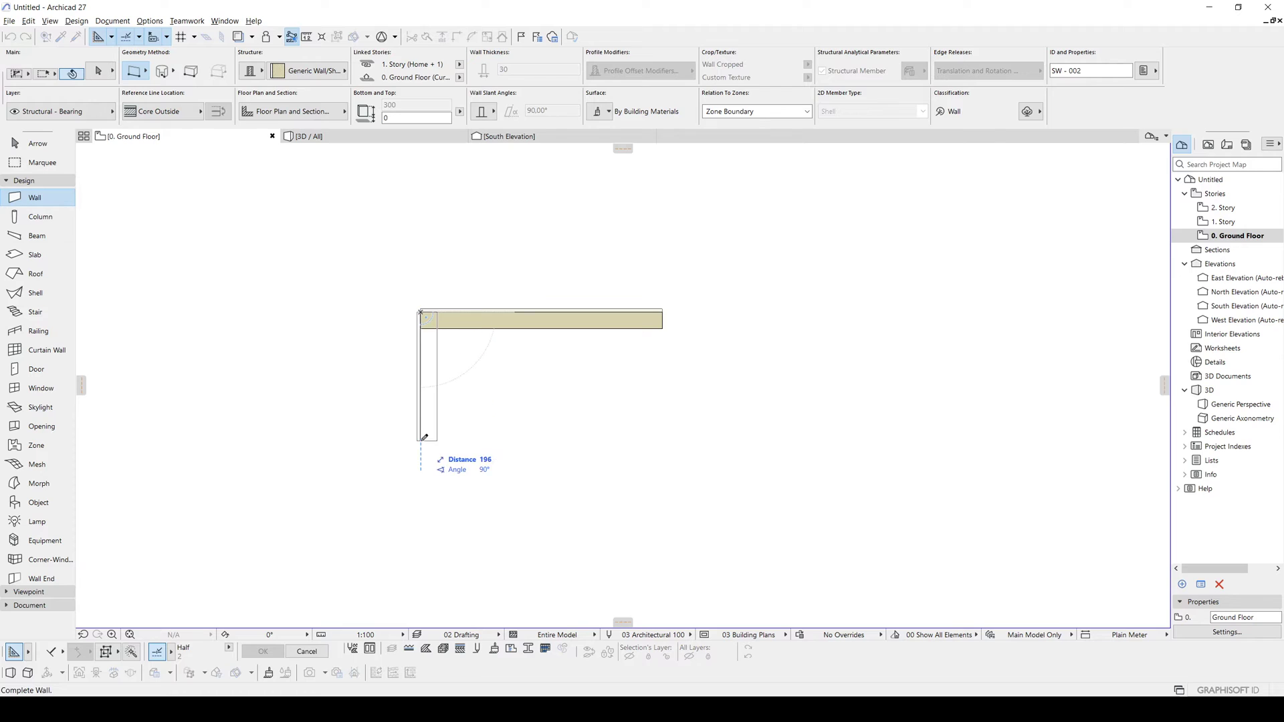
left_click(420, 463)
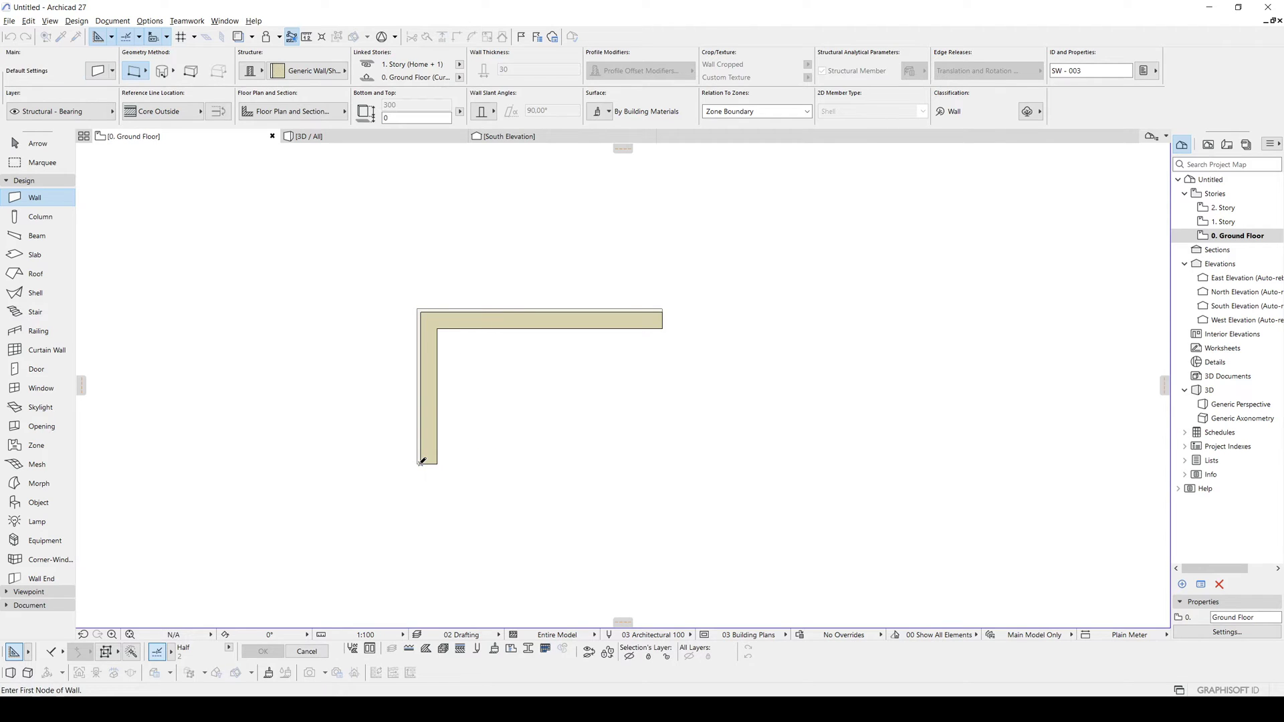
Step: Begin a chained wall to the right of the L-shaped pair with a horizontal segment about 435 long, drawn from right to left
scroll(443, 404, "down", 3)
middle_click_drag(442, 404, 585, 387)
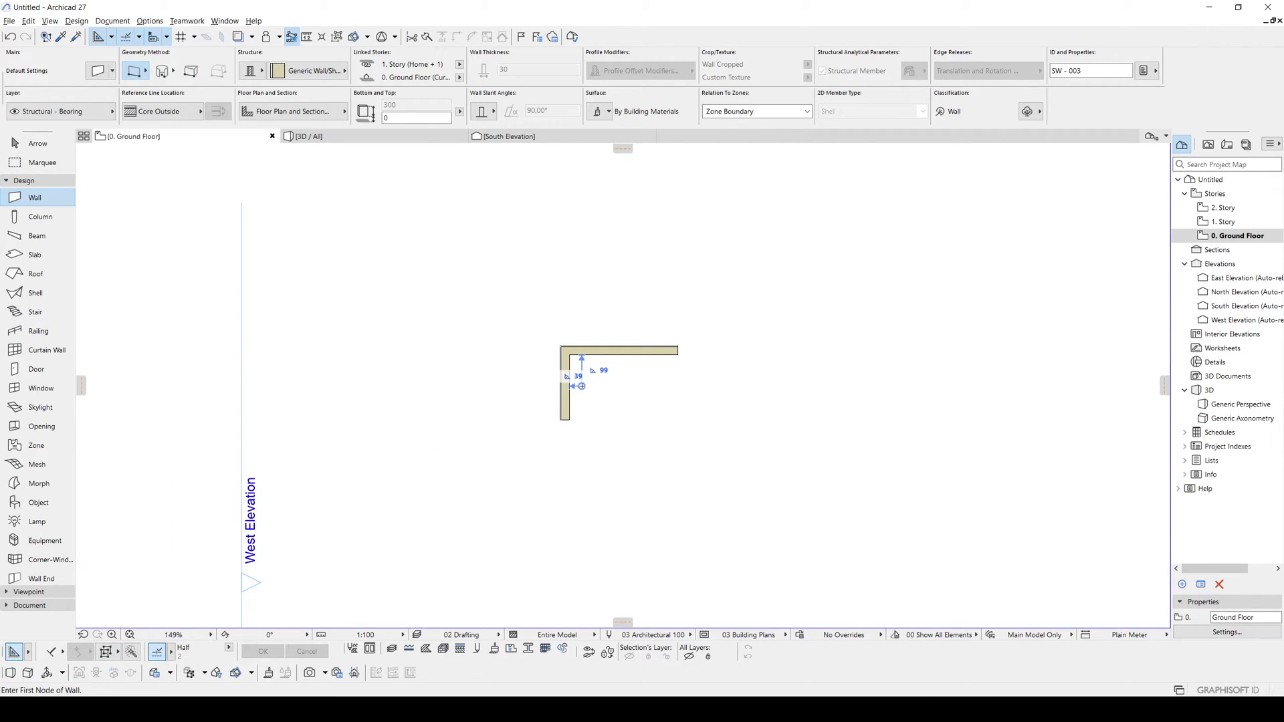
scroll(719, 384, "up", 2)
middle_click_drag(719, 384, 541, 385)
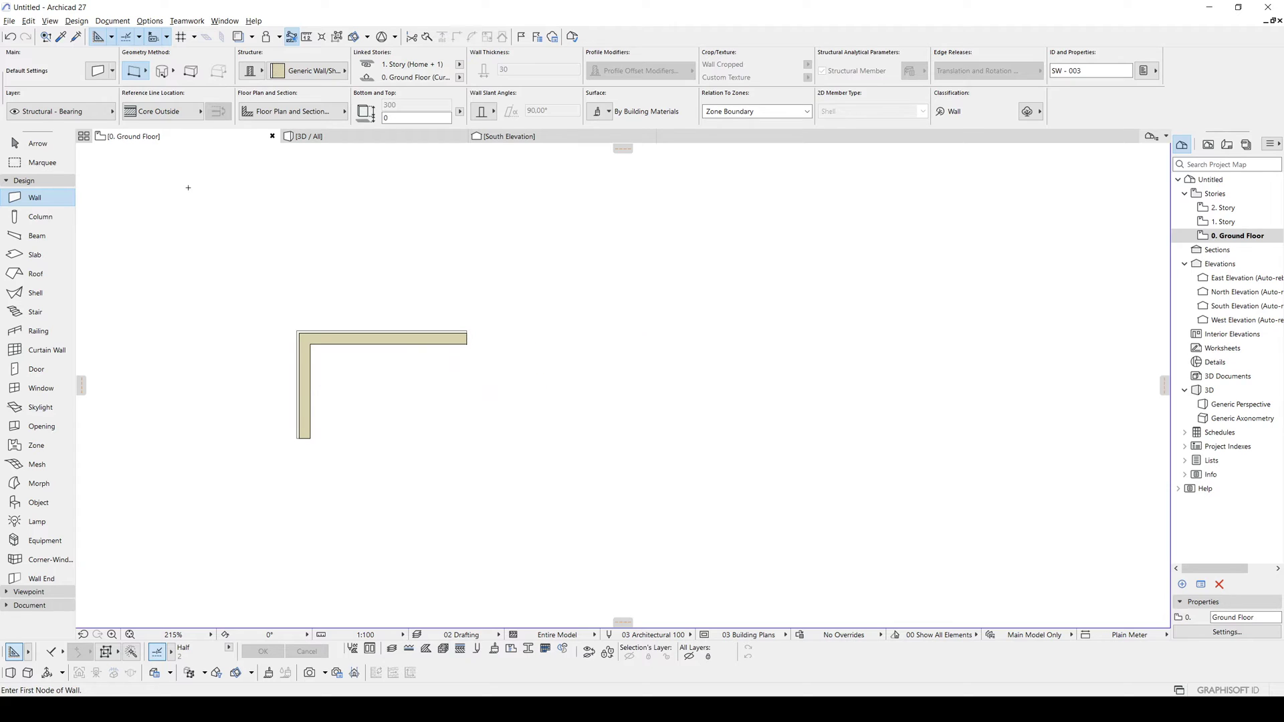
left_click(137, 72)
left_click(136, 71)
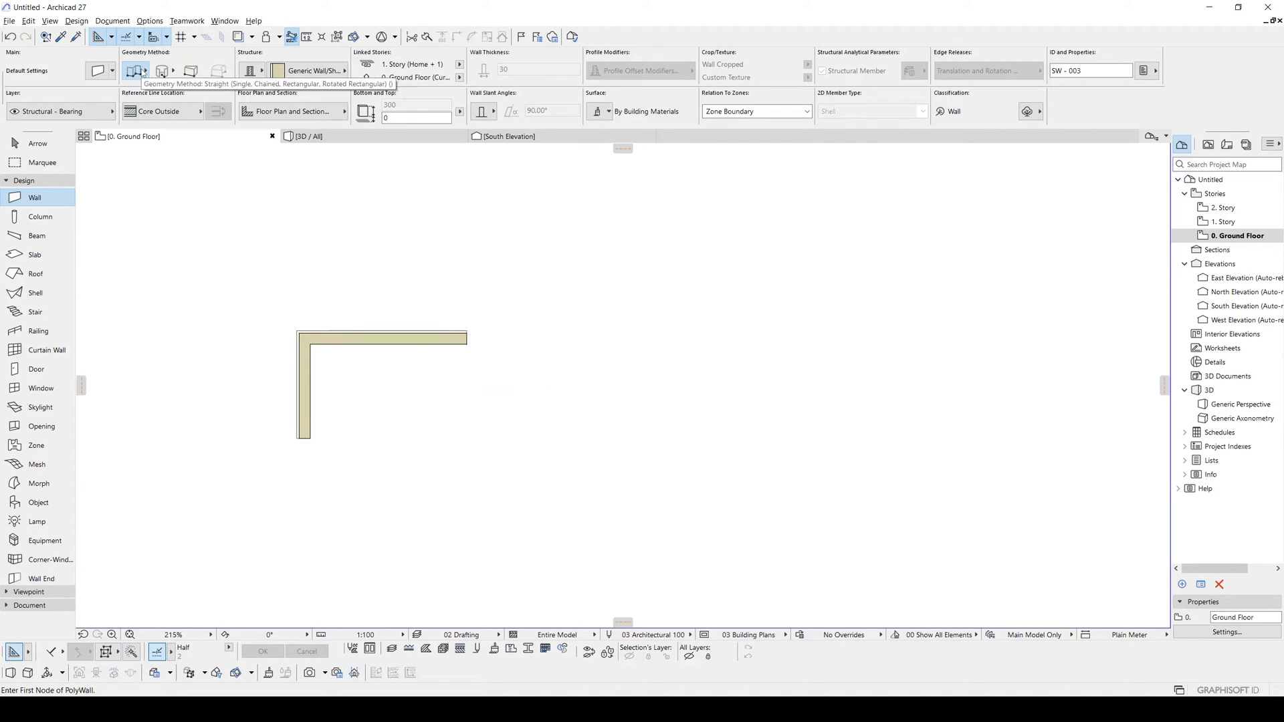
middle_click_drag(533, 242, 390, 226)
left_click(696, 316)
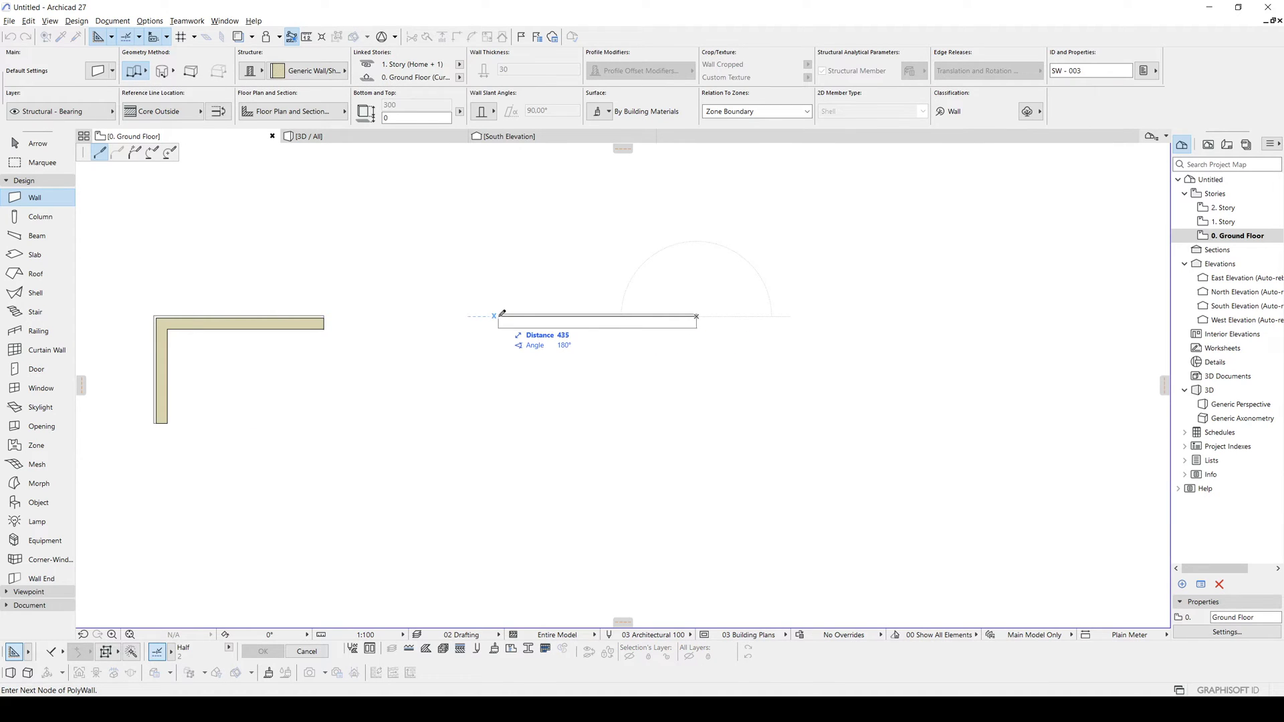
left_click(496, 316)
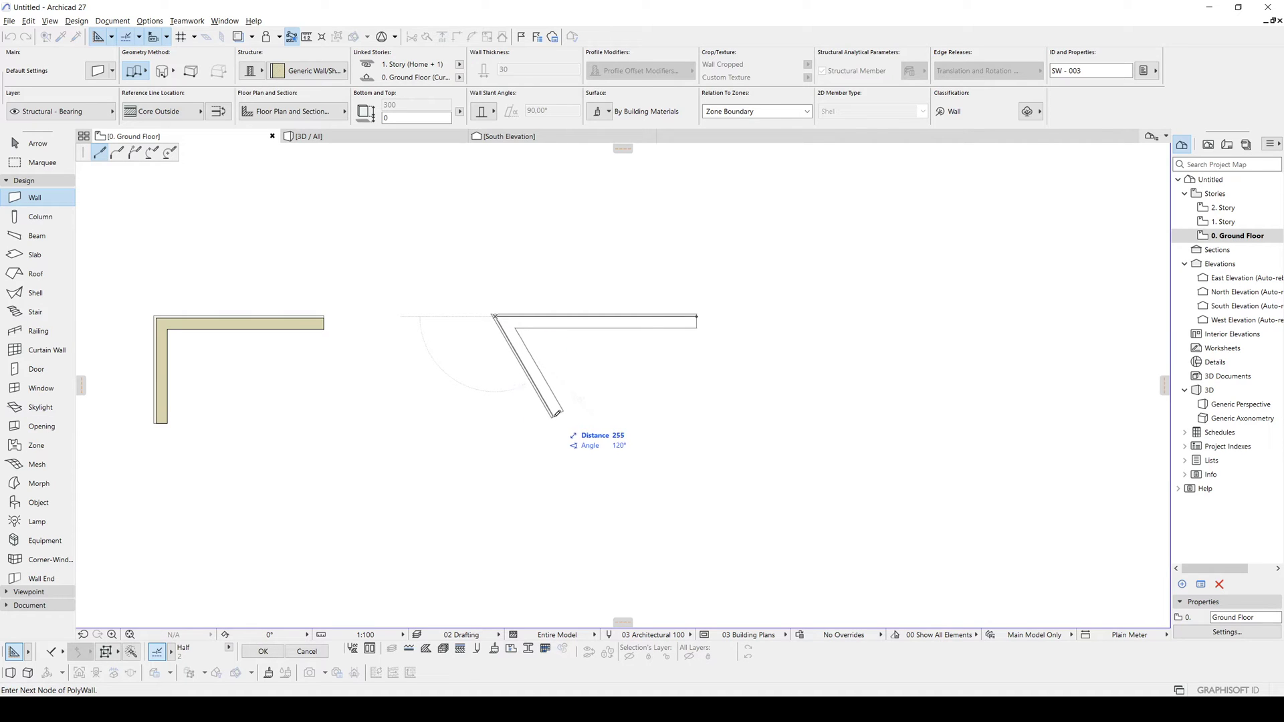
Step: Finish the chained wall with a second segment about 255 long at an angle of 120°
type("a")
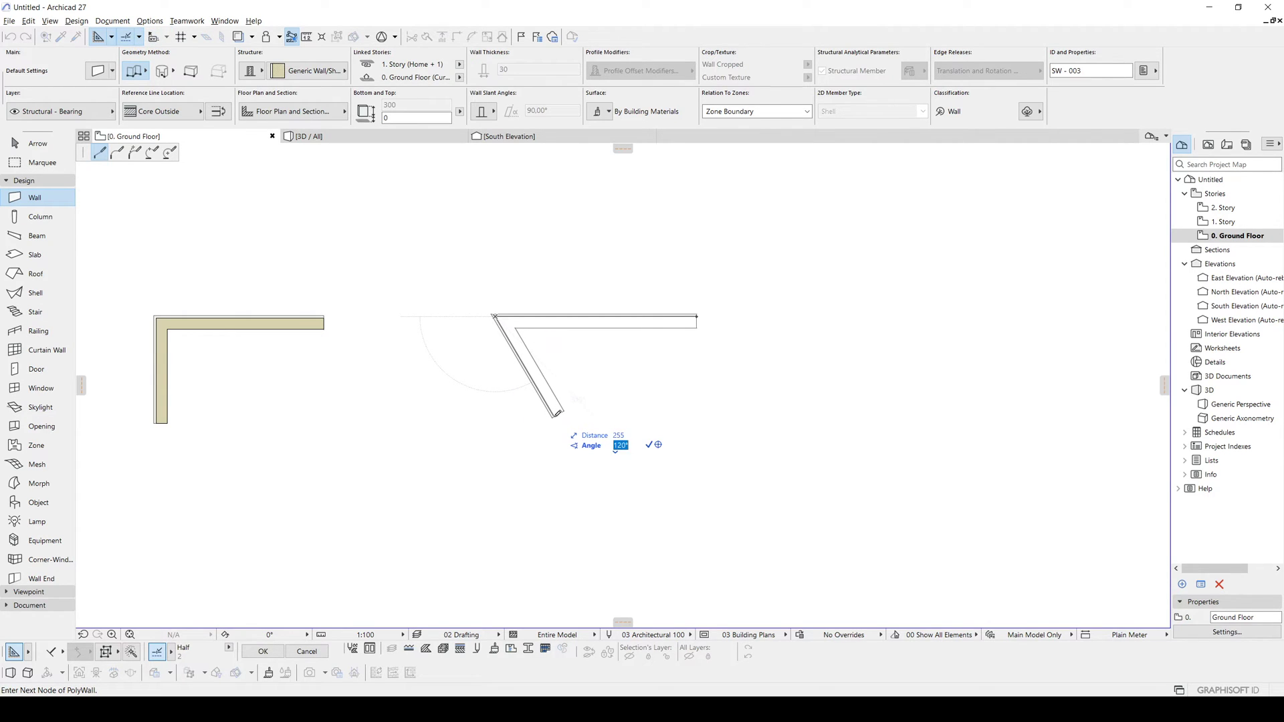
type("120")
key("Return")
left_click(553, 417)
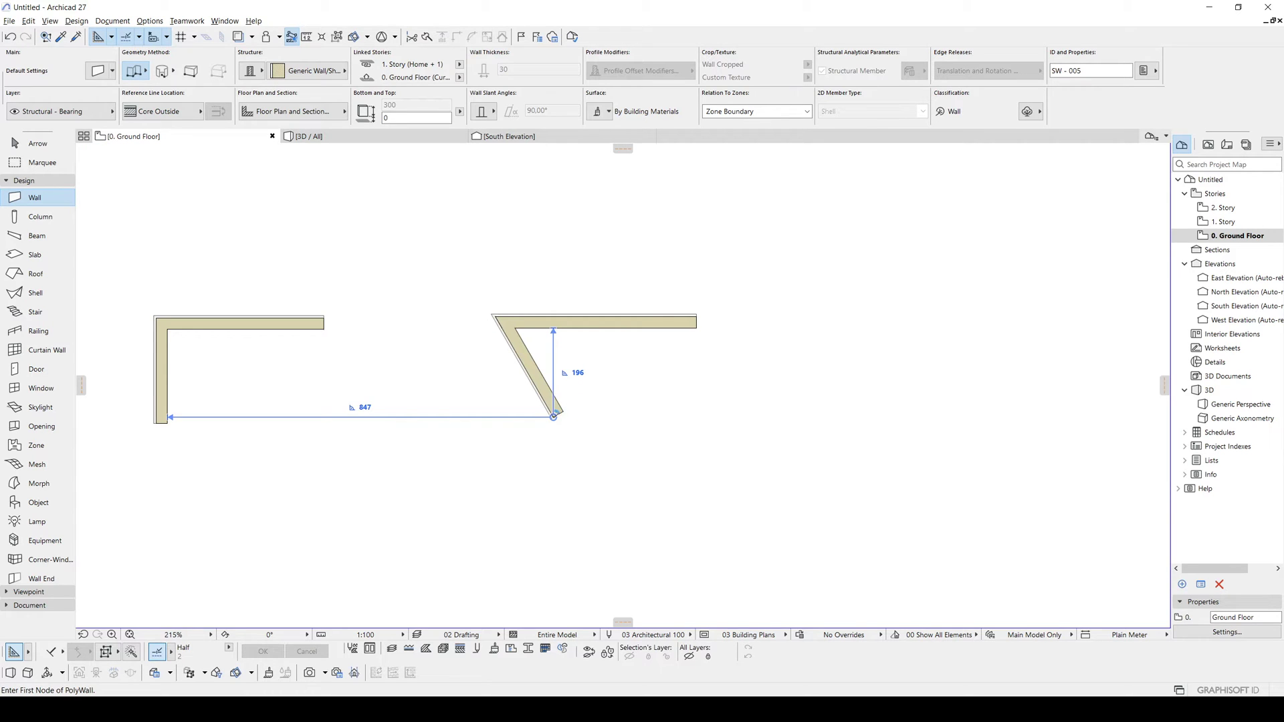
Step: Draw a curved wall by centre point with a radius of about 283, arching over between the angled walls and the East Elevation line
scroll(796, 419, "right", 3)
scroll(782, 415, "down", 3)
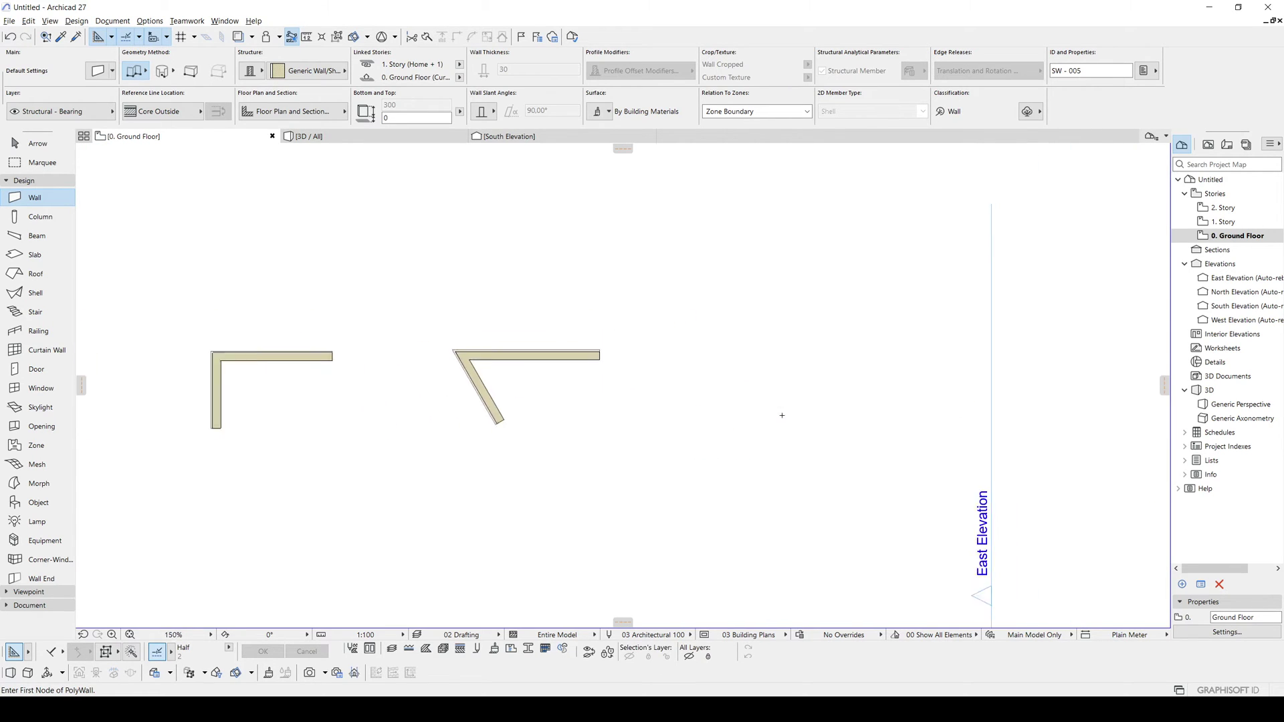
scroll(782, 416, "down", 1)
middle_click_drag(696, 428, 599, 364)
scroll(677, 338, "up", 2)
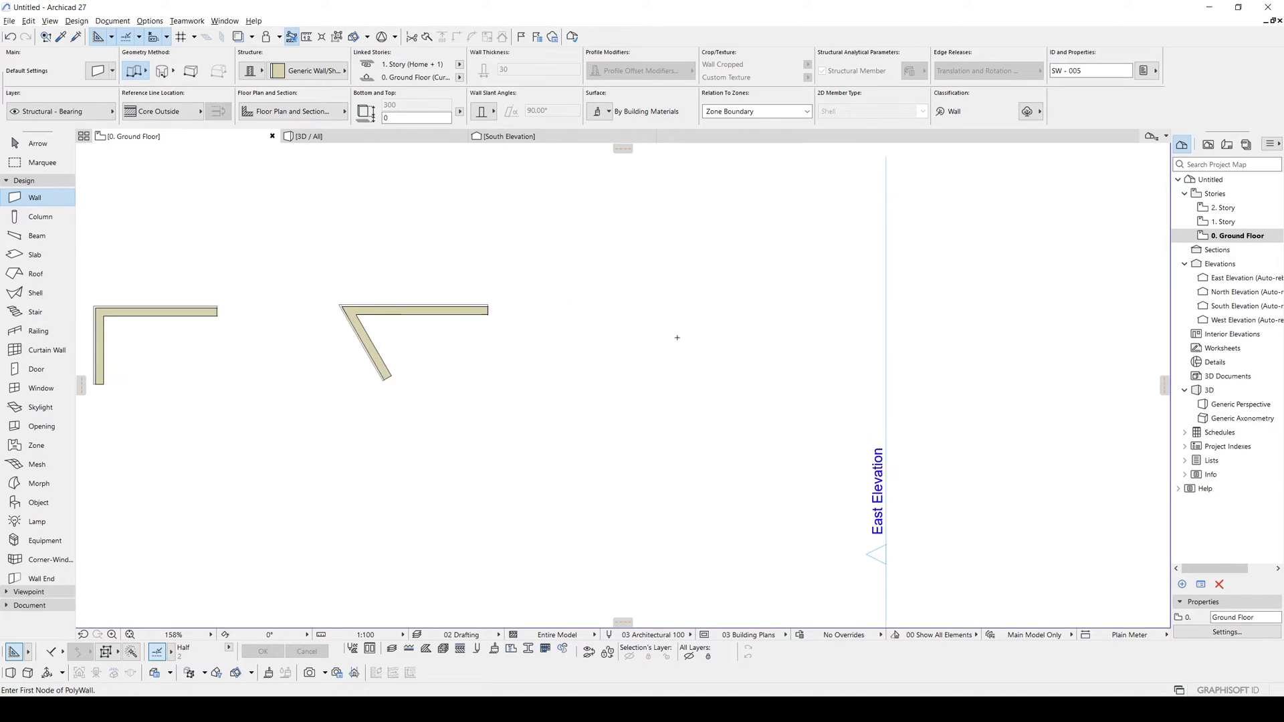
scroll(678, 338, "up", 1)
left_click(162, 71)
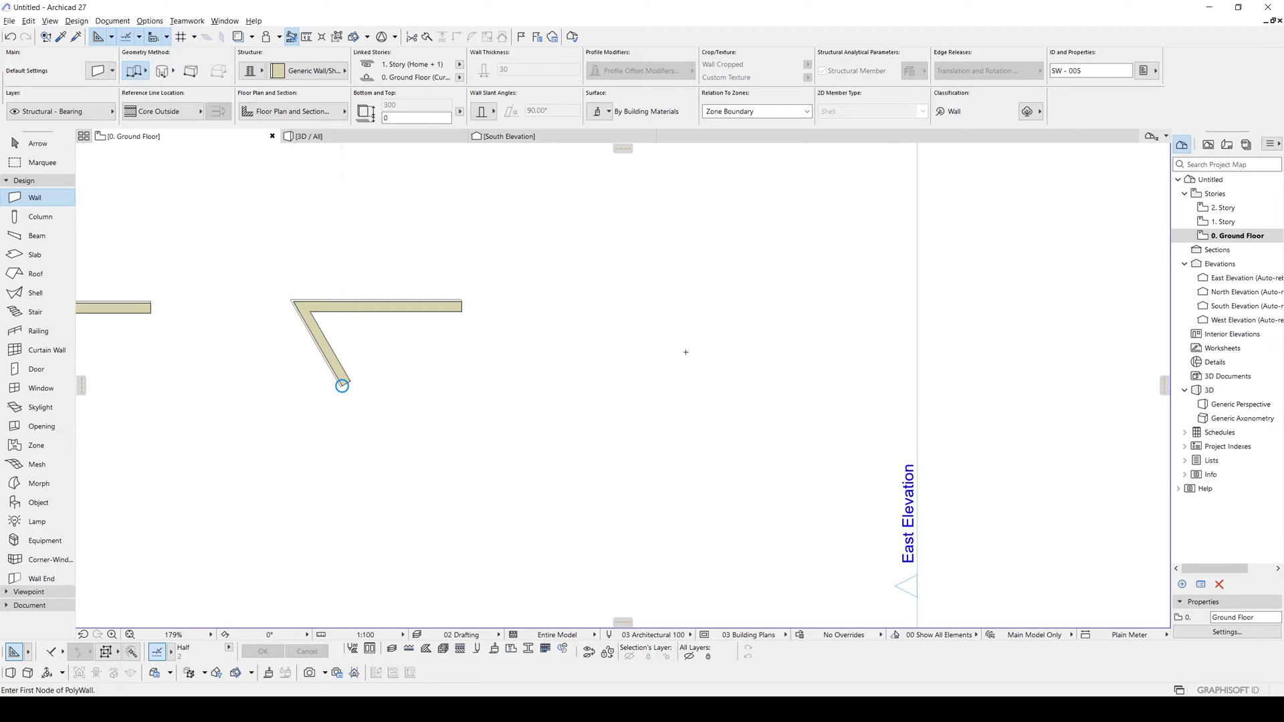
middle_click_drag(682, 349, 653, 390)
left_click(166, 78)
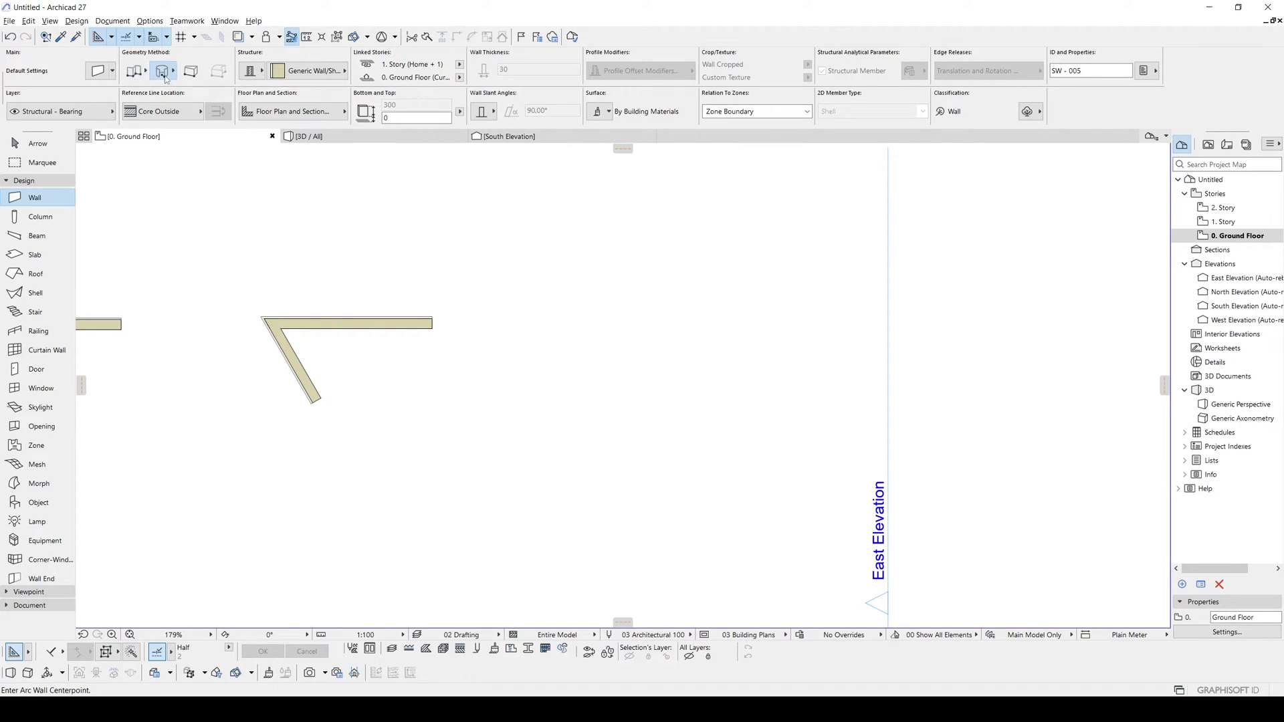
left_click(719, 366)
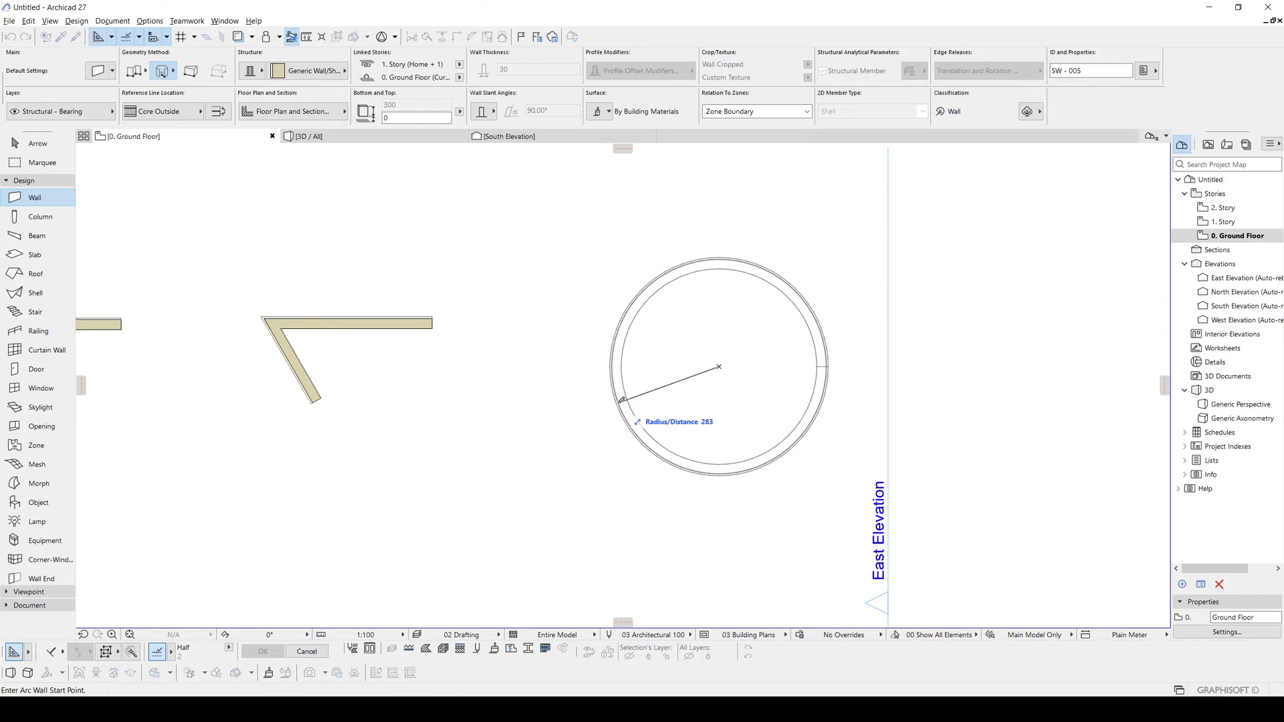
left_click(615, 400)
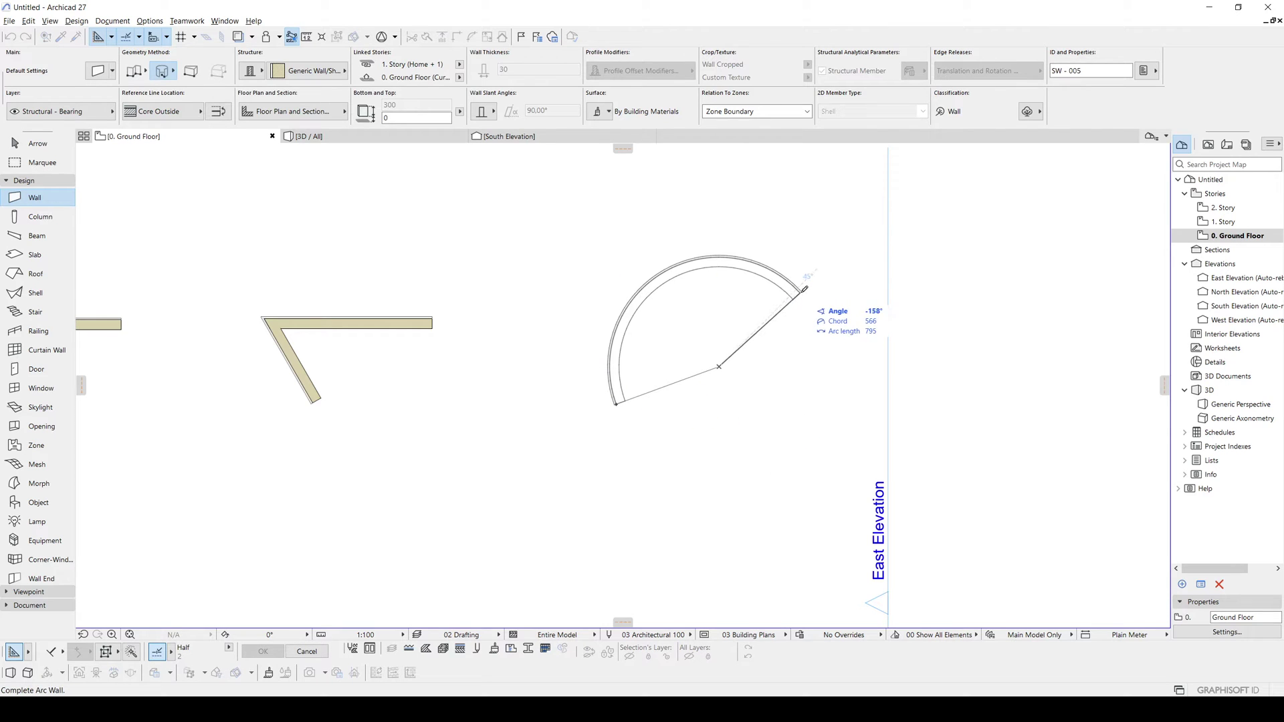
left_click(826, 402)
left_click(822, 404)
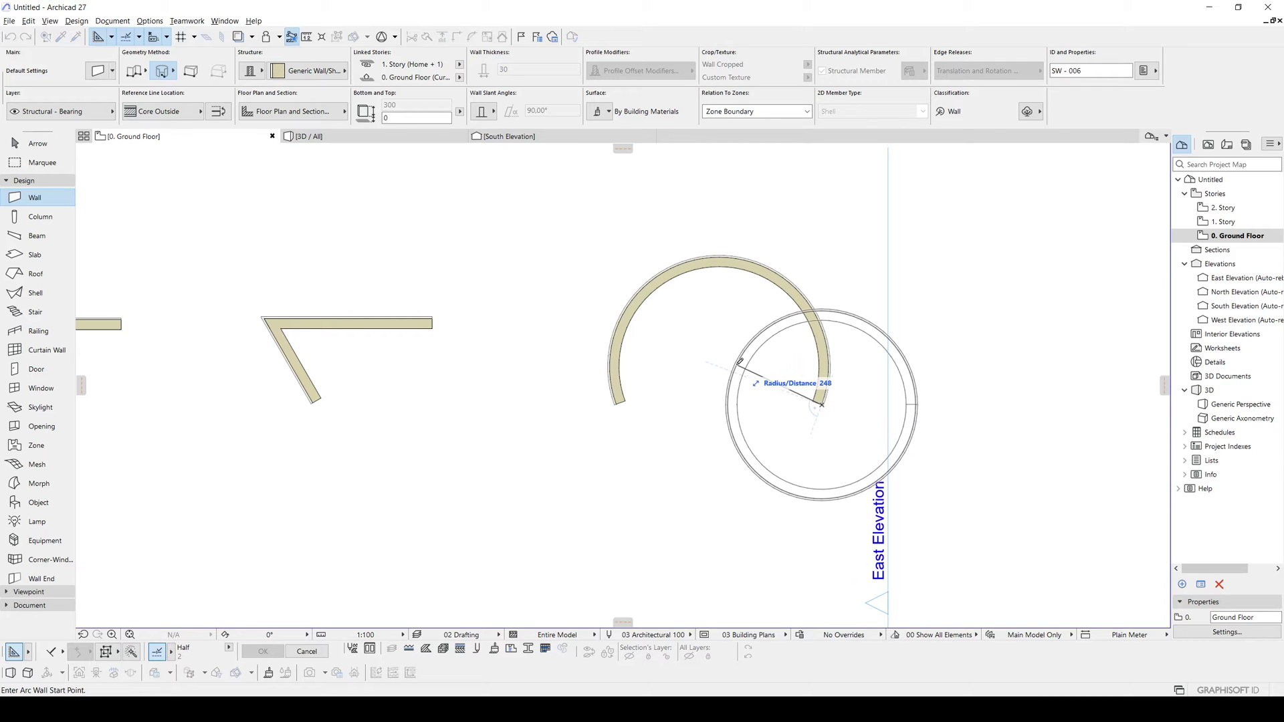
Step: Cancel the extra arc wall in progress and delete the curved wall
key("Escape")
left_click(823, 398)
key("Delete")
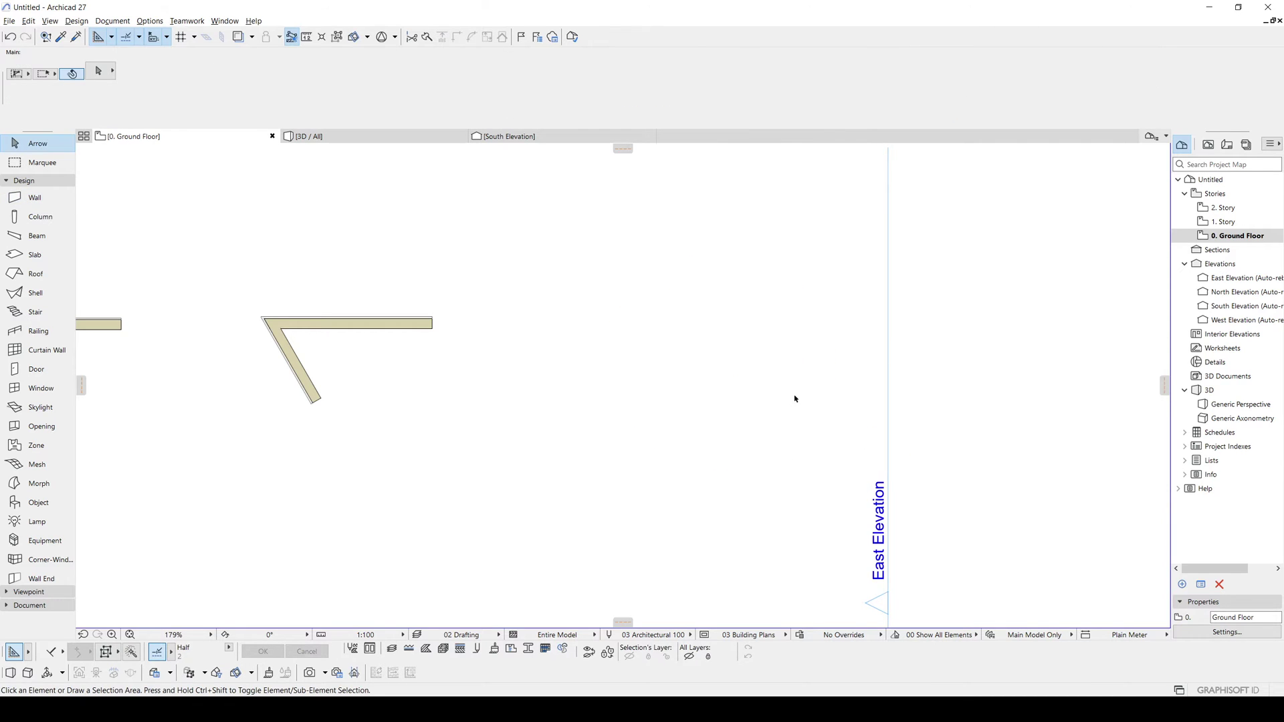
Step: Draw a single horizontal wall segment with the chained geometry method, between the angled walls and the East Elevation line
left_click(35, 198)
left_click(137, 74)
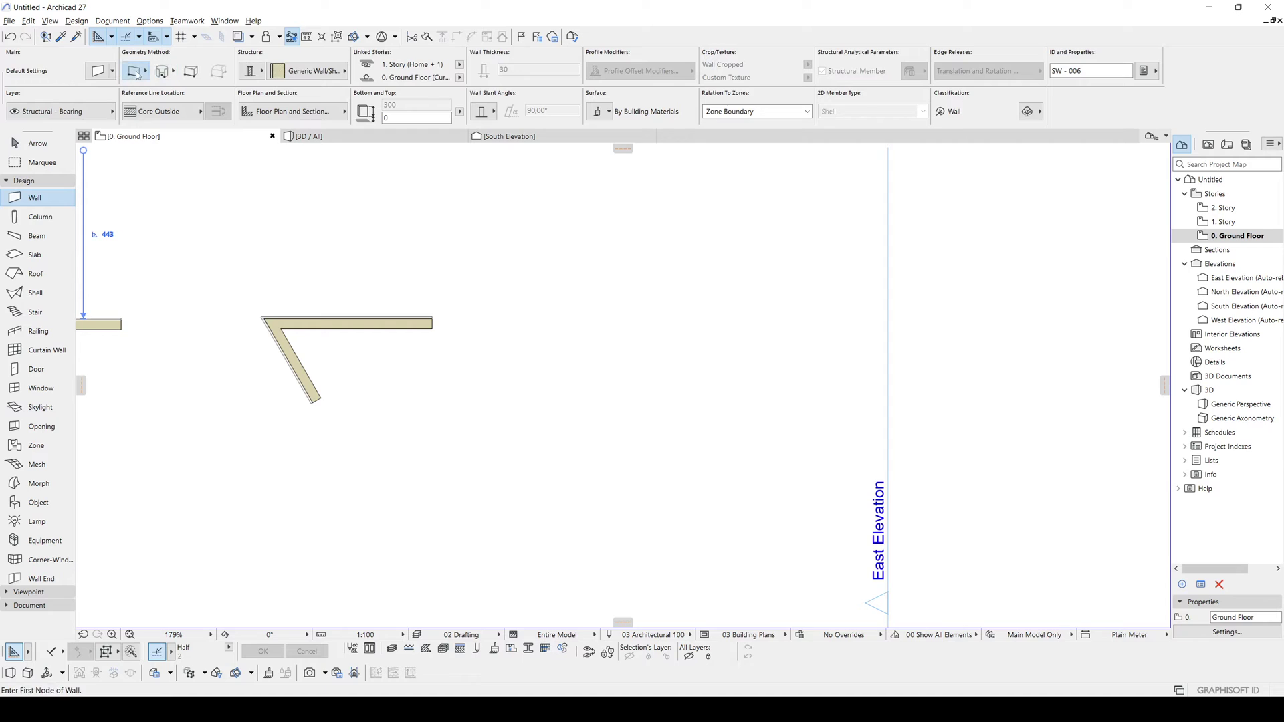
left_click(145, 71)
left_click(160, 63)
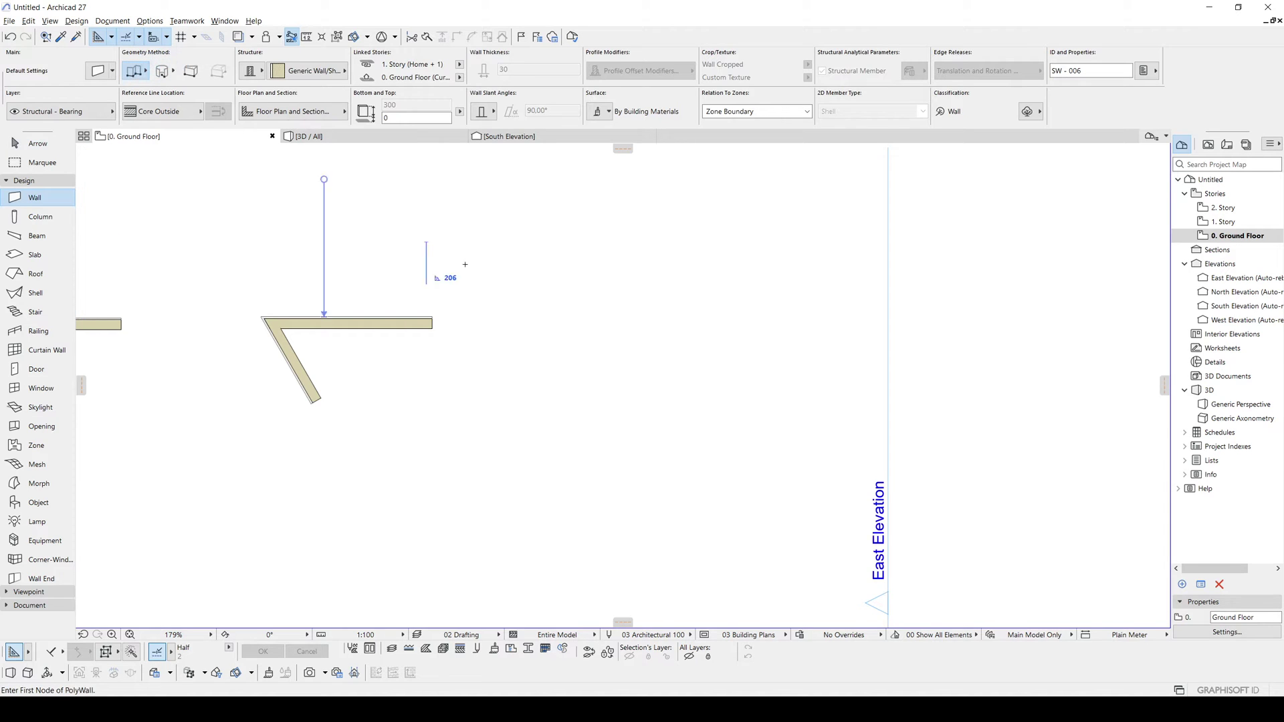
left_click(620, 356)
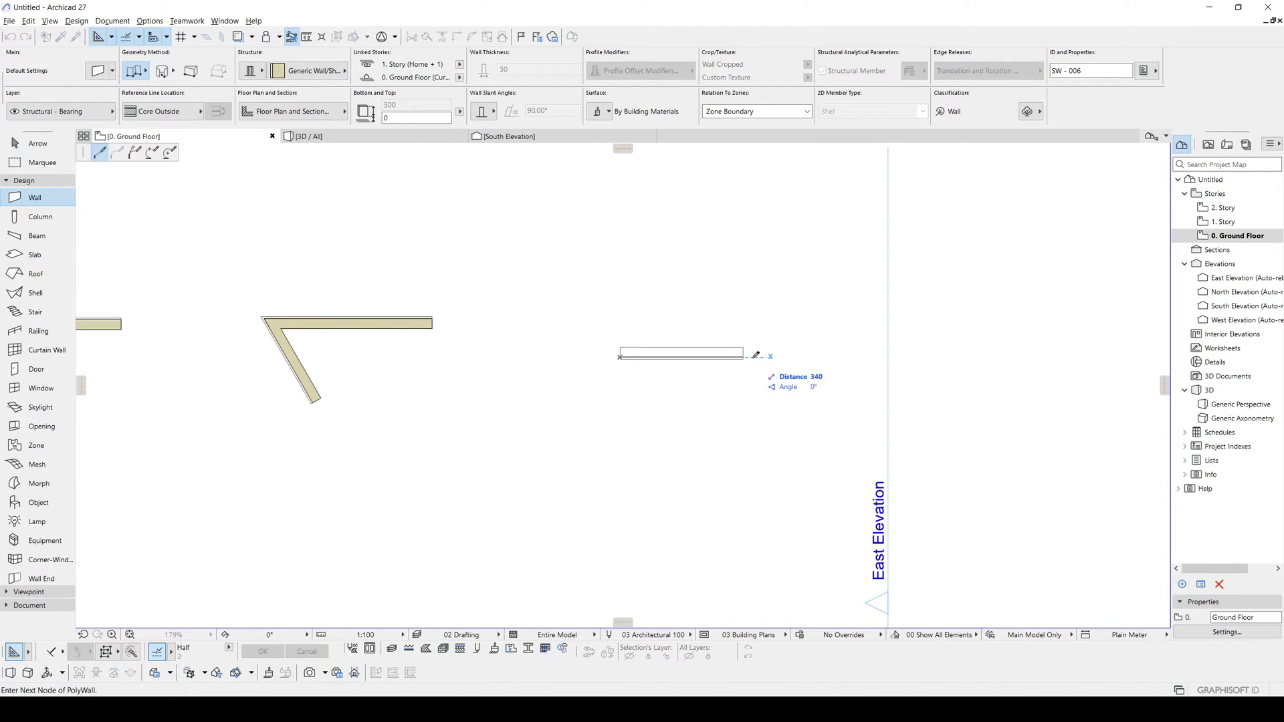
double_click(817, 357)
key("Escape")
Step: Select the new horizontal wall and curve its edge upward into an arch
left_click(659, 364)
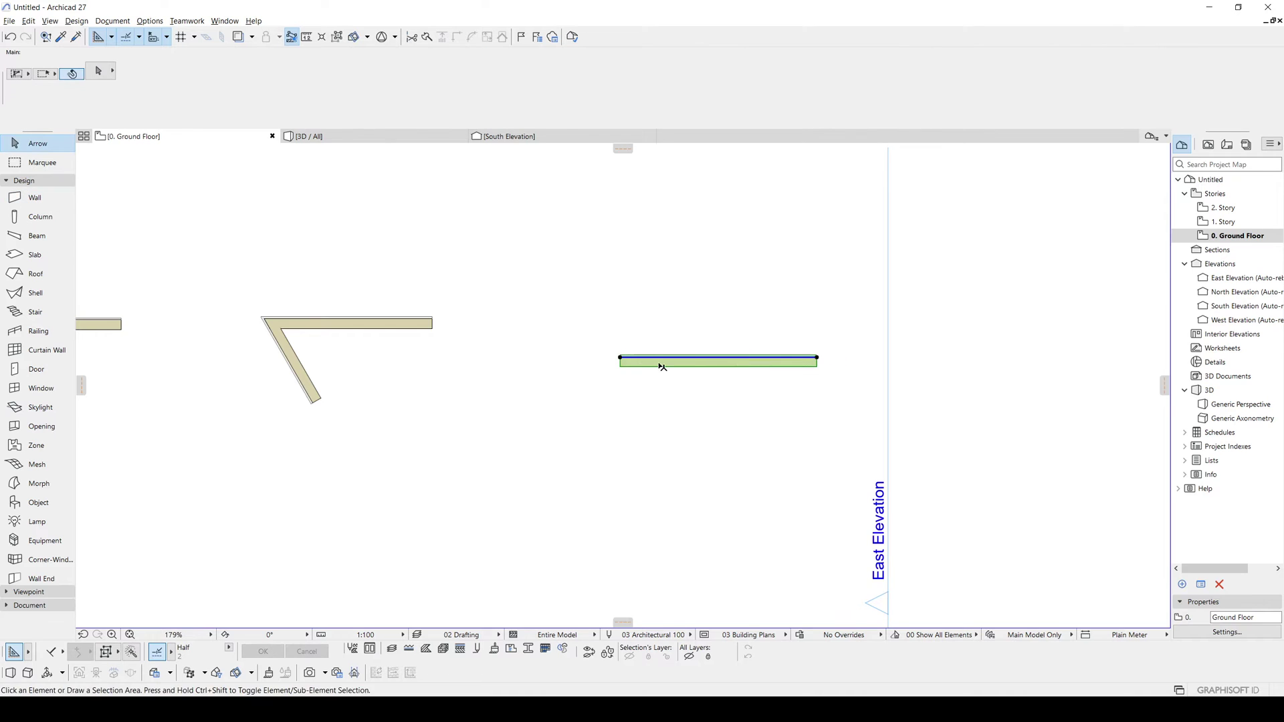
scroll(728, 356, "up", 3)
left_click(671, 362)
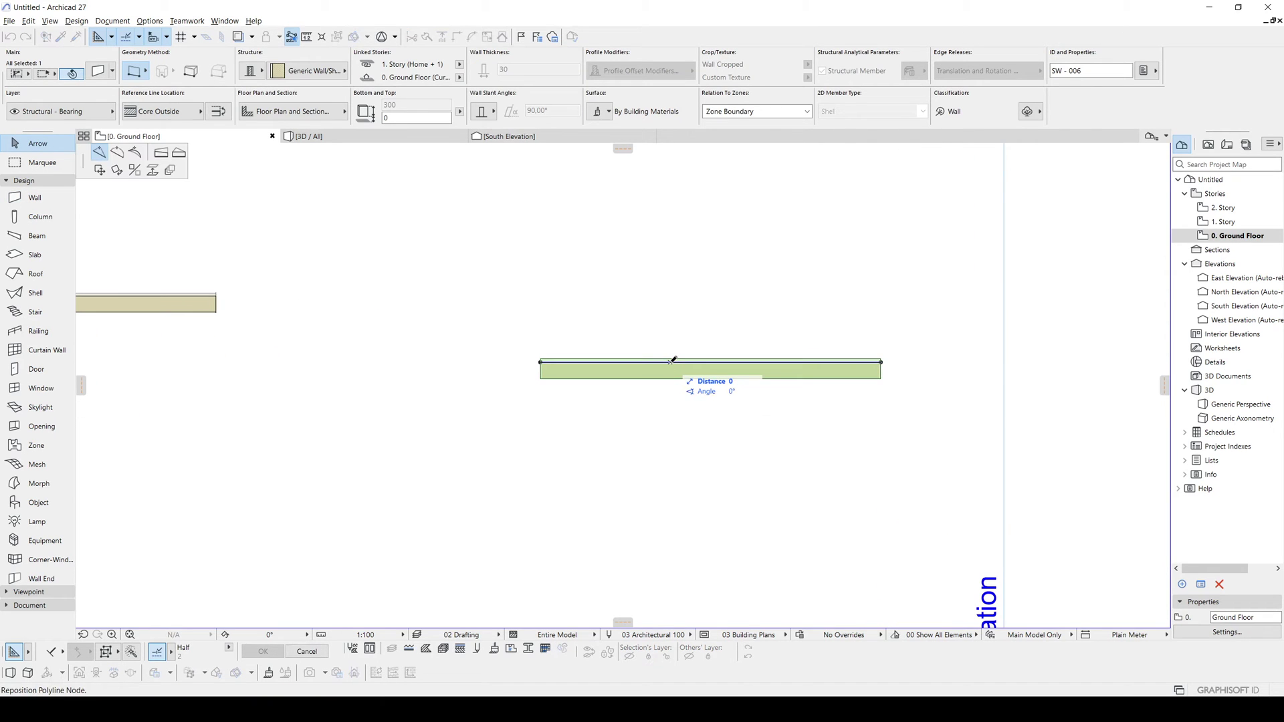
left_click(117, 155)
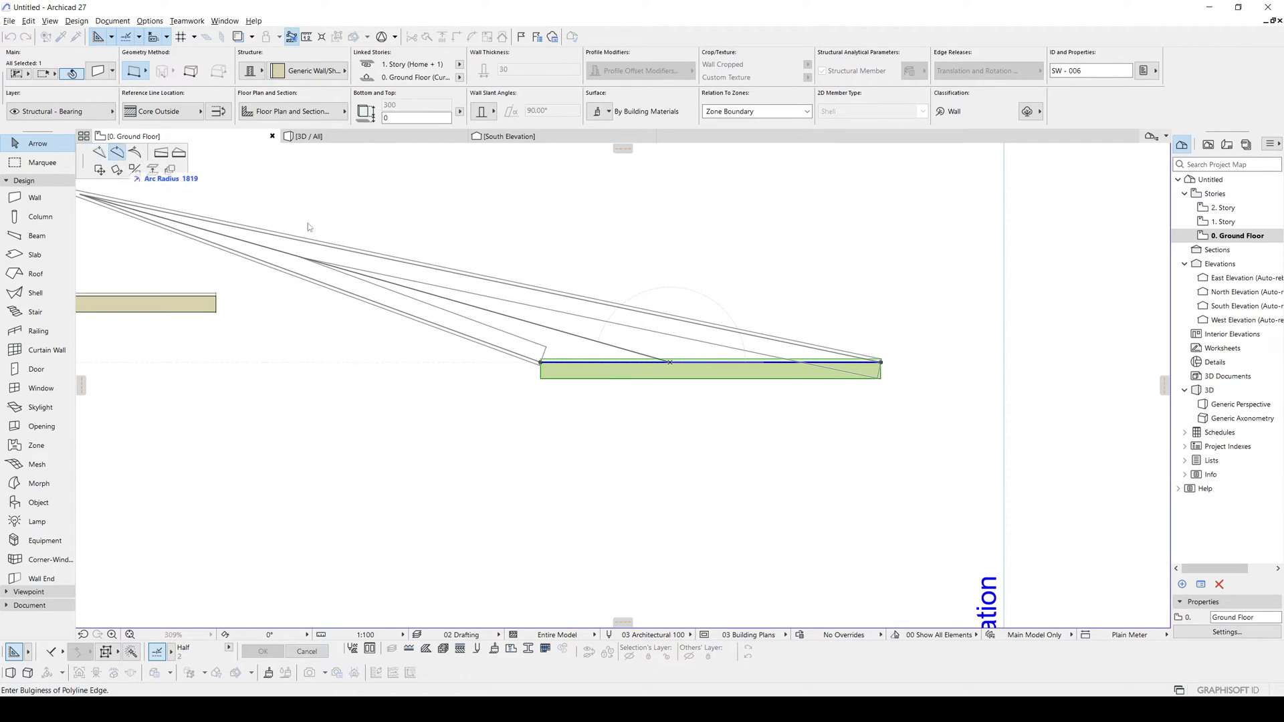
left_click(642, 236)
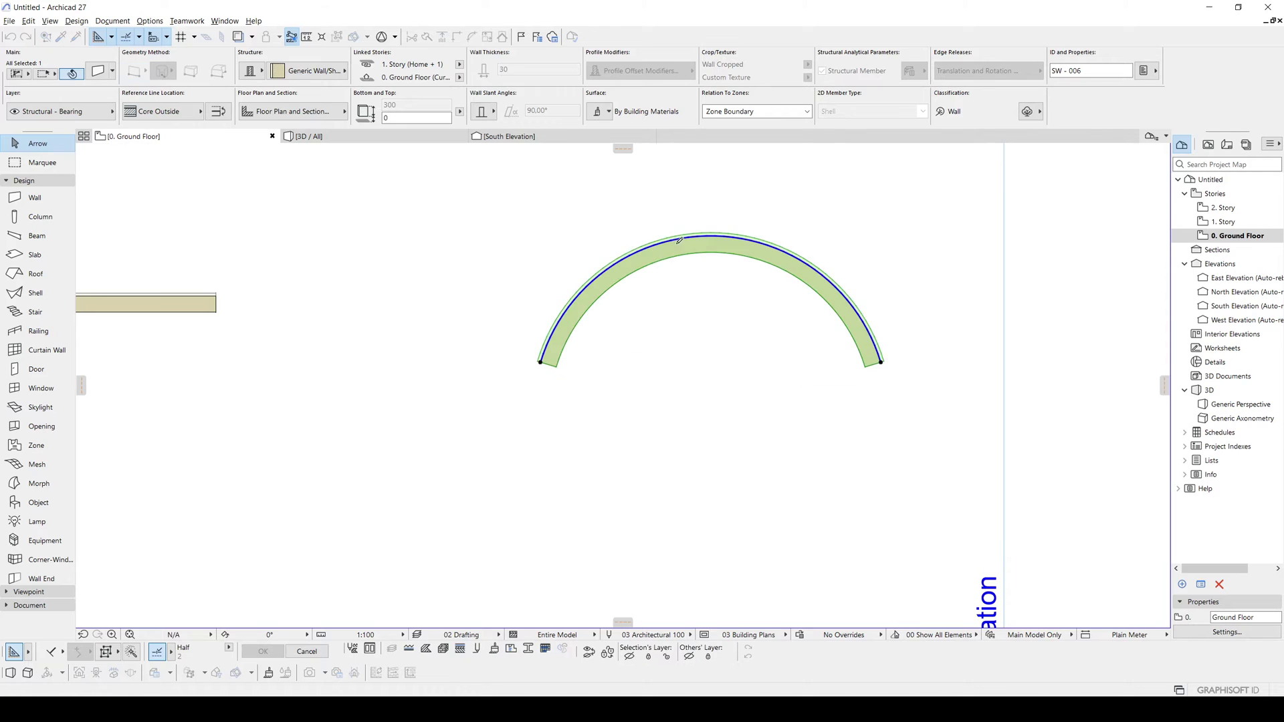
Step: Move the arched wall about 200 to the left, closer to the angled walls, and deselect it
scroll(628, 282, "down", 3)
scroll(479, 395, "down", 3)
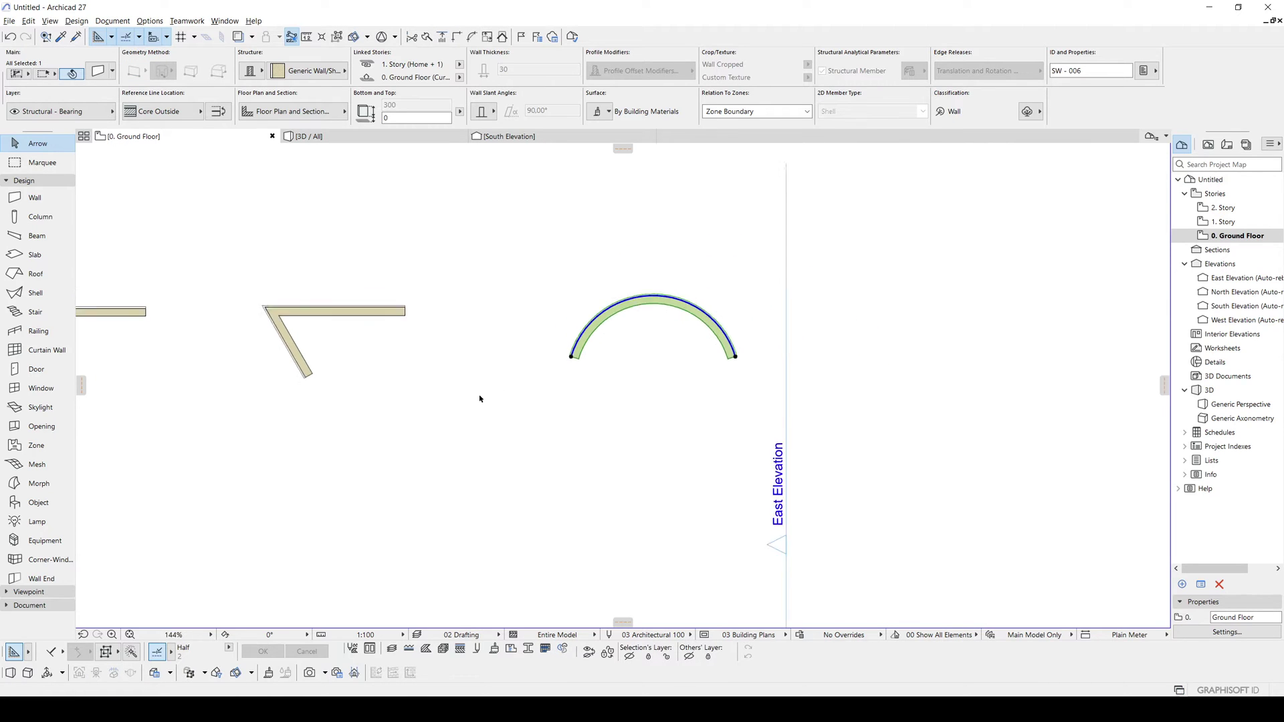
middle_click_drag(479, 395, 606, 454)
key("ctrl+d")
left_click(707, 466)
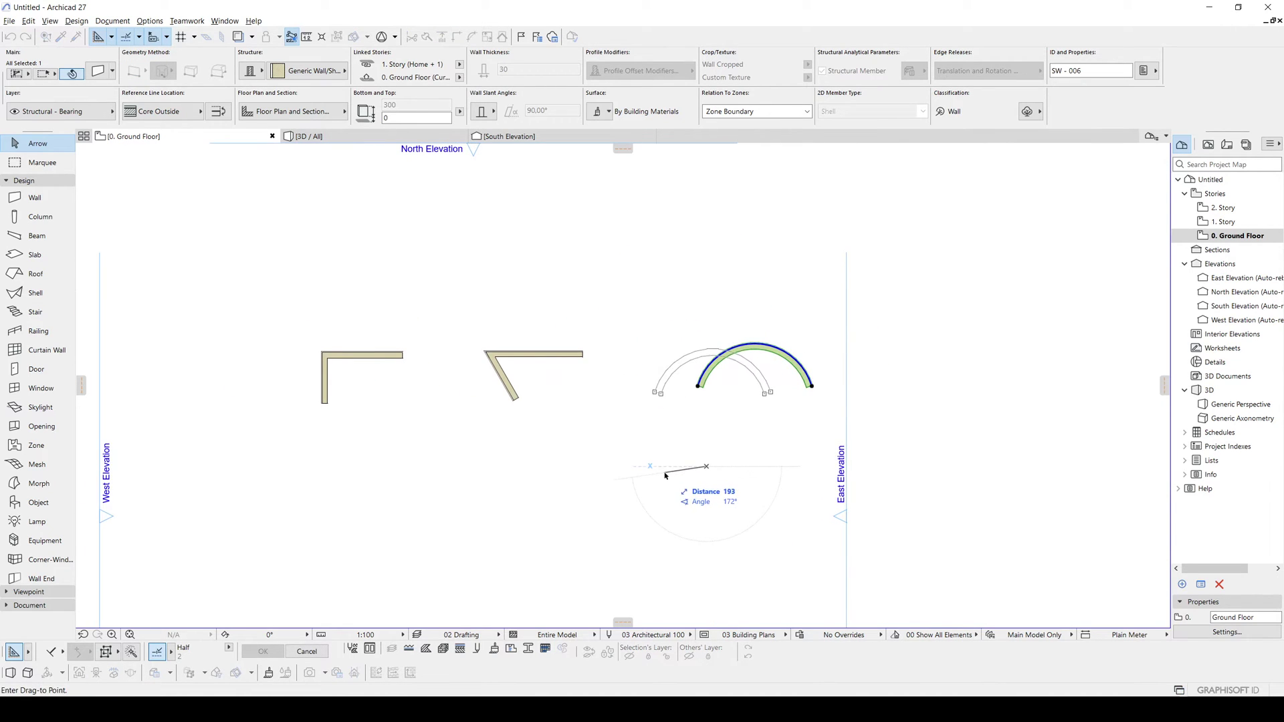
left_click(662, 477)
left_click(476, 478)
Step: Activate the Column tool and set its structure to a rectangular section with the GENERIC - STRUCTURAL material
middle_click_drag(782, 342, 955, 283)
scroll(955, 283, "up", 1)
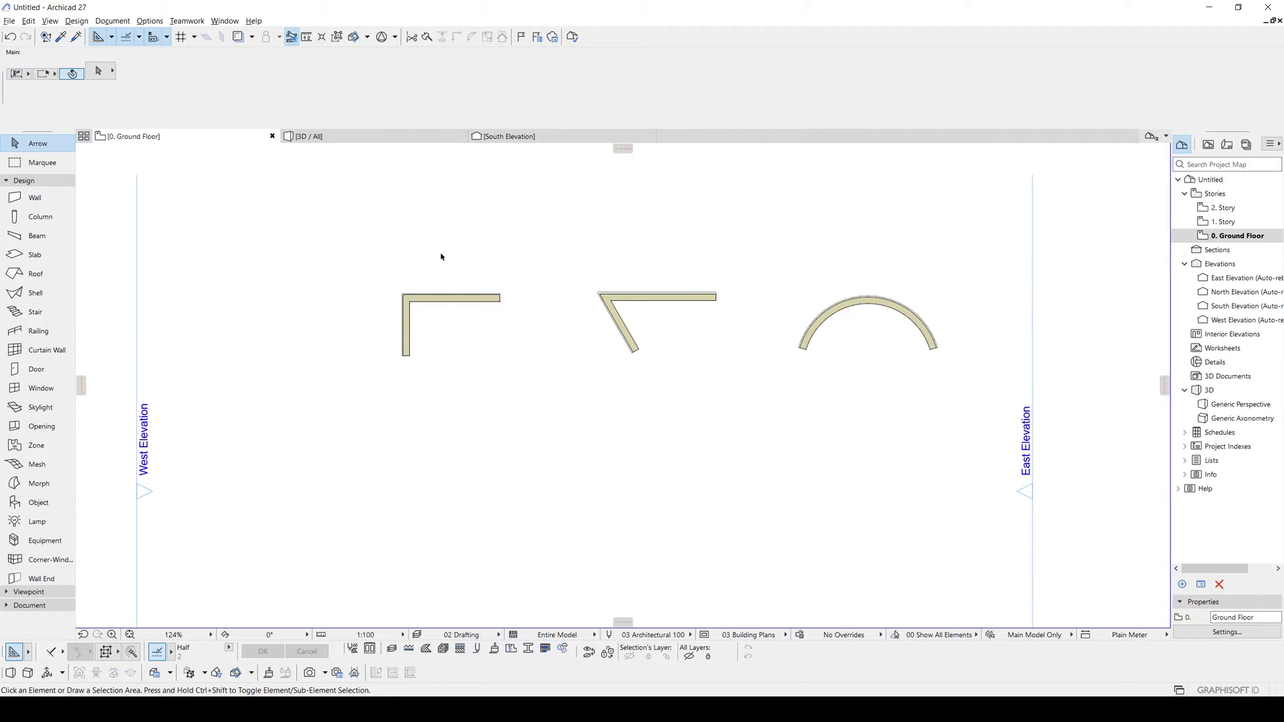
middle_click_drag(441, 256, 459, 243)
scroll(472, 264, "up", 2)
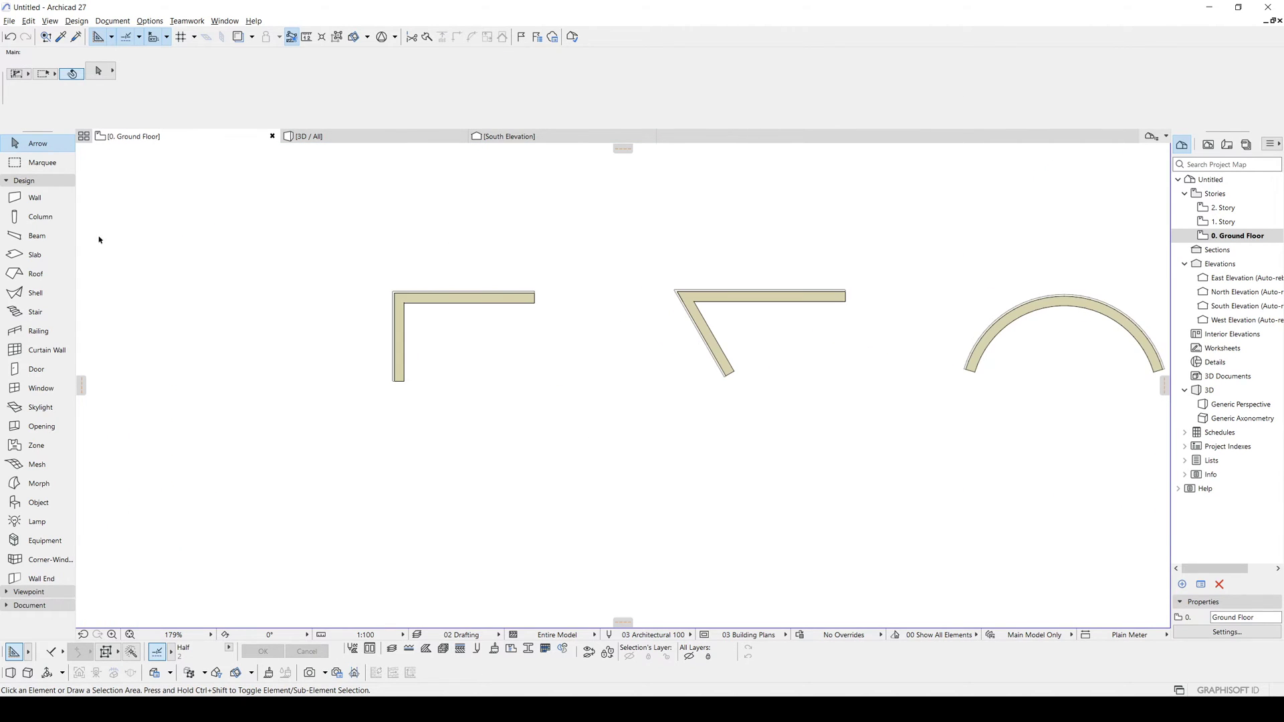
left_click(40, 218)
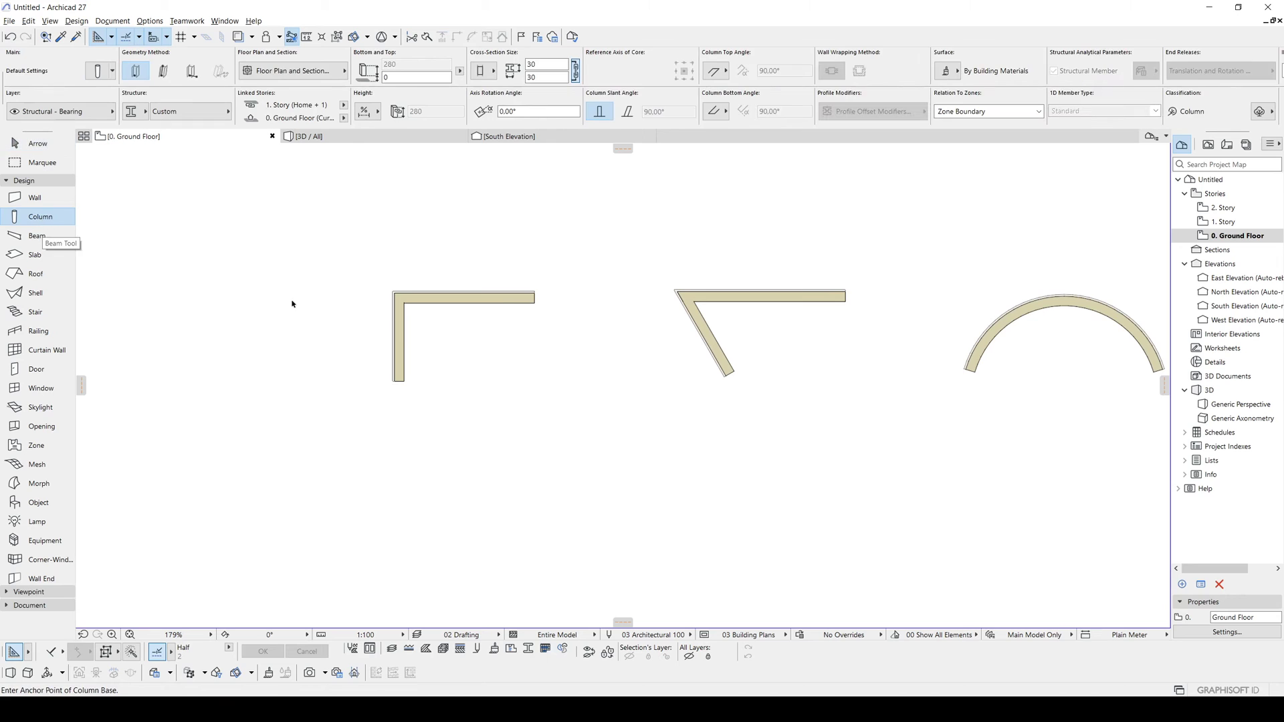
left_click(142, 115)
left_click(132, 129)
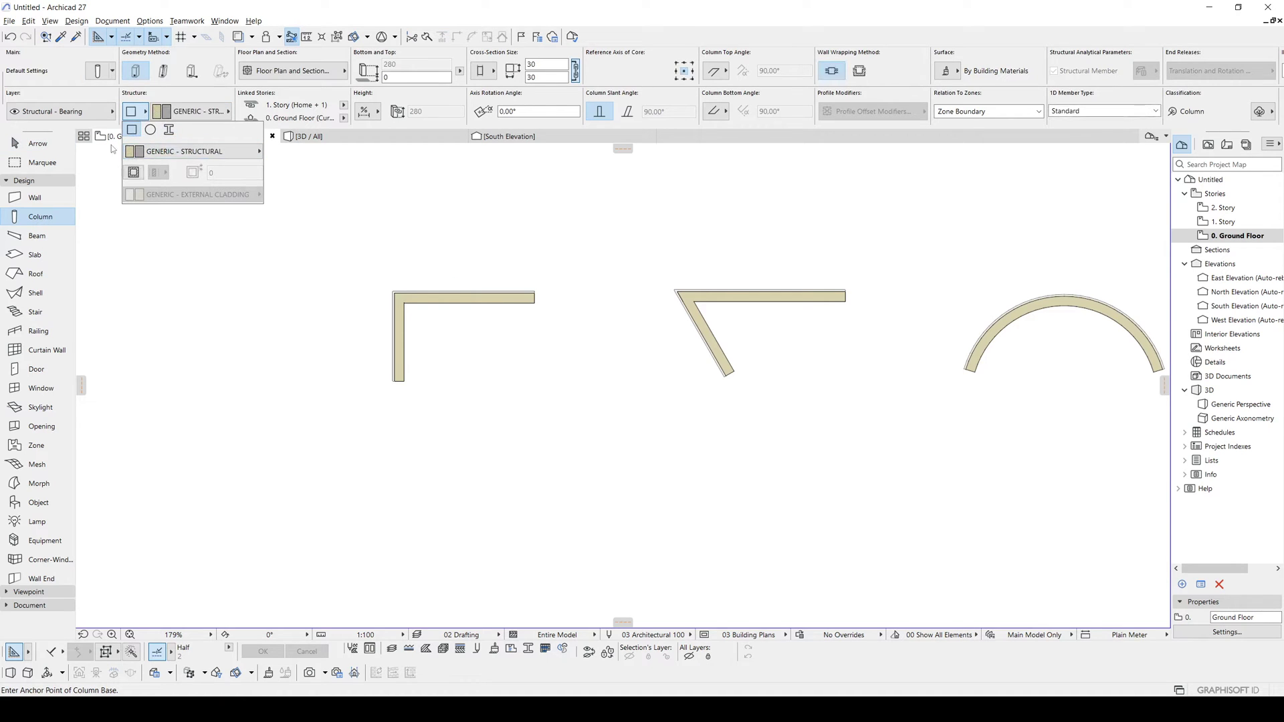
left_click(321, 352)
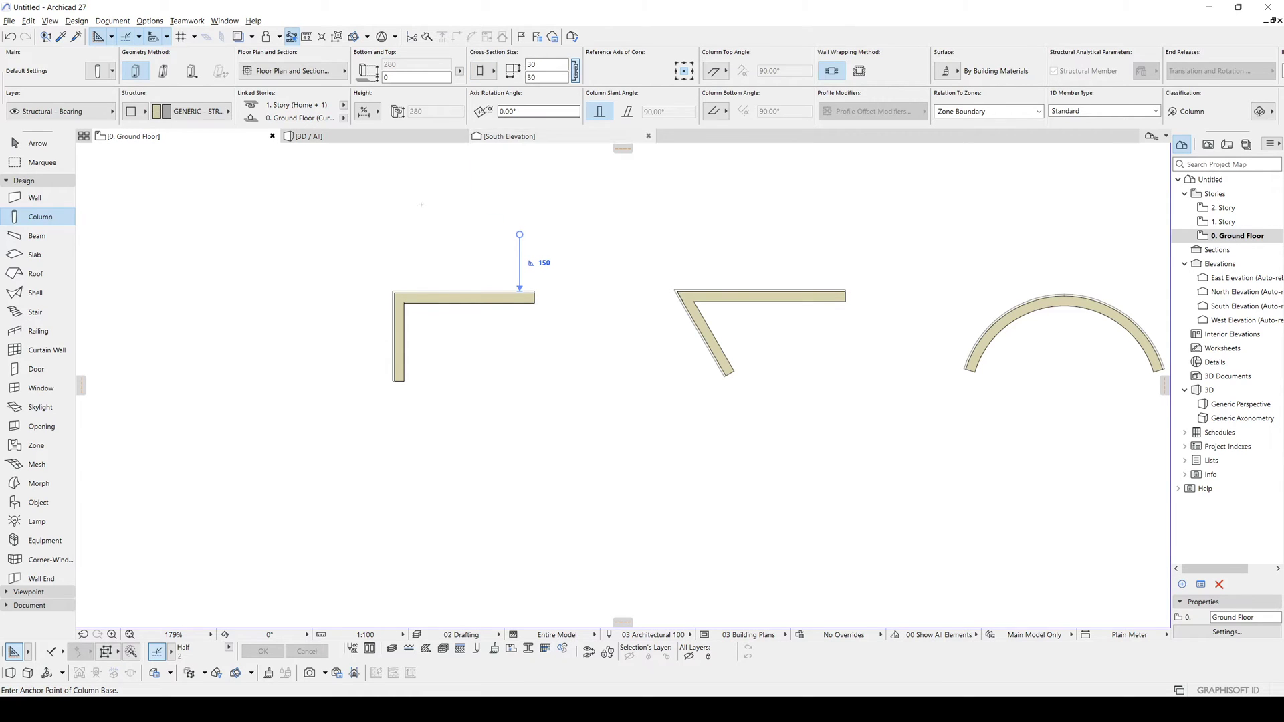
mouse_move(420, 209)
middle_mouse_down()
mouse_move(477, 163)
mouse_move(495, 180)
mouse_move(484, 181)
middle_mouse_up()
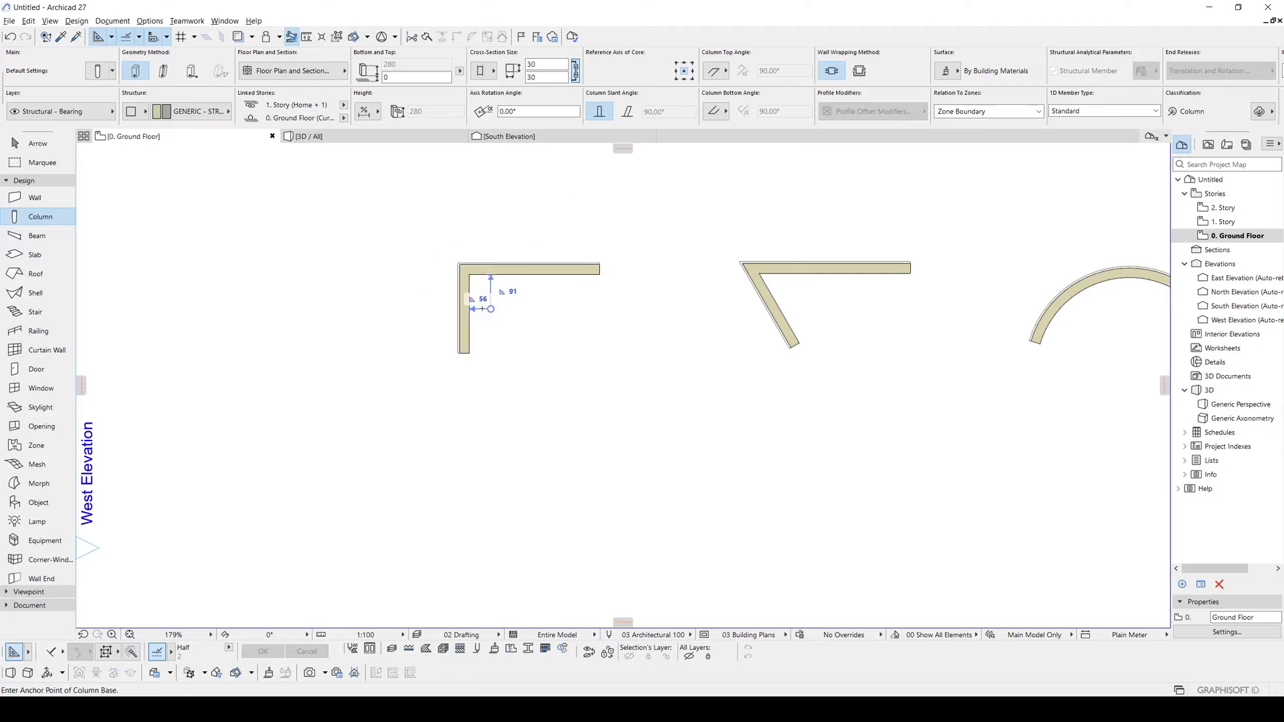
Step: Place a 30 × 30 column with its corner anchor on the outer core corner of the L-shaped walls
scroll(473, 299, "up", 3)
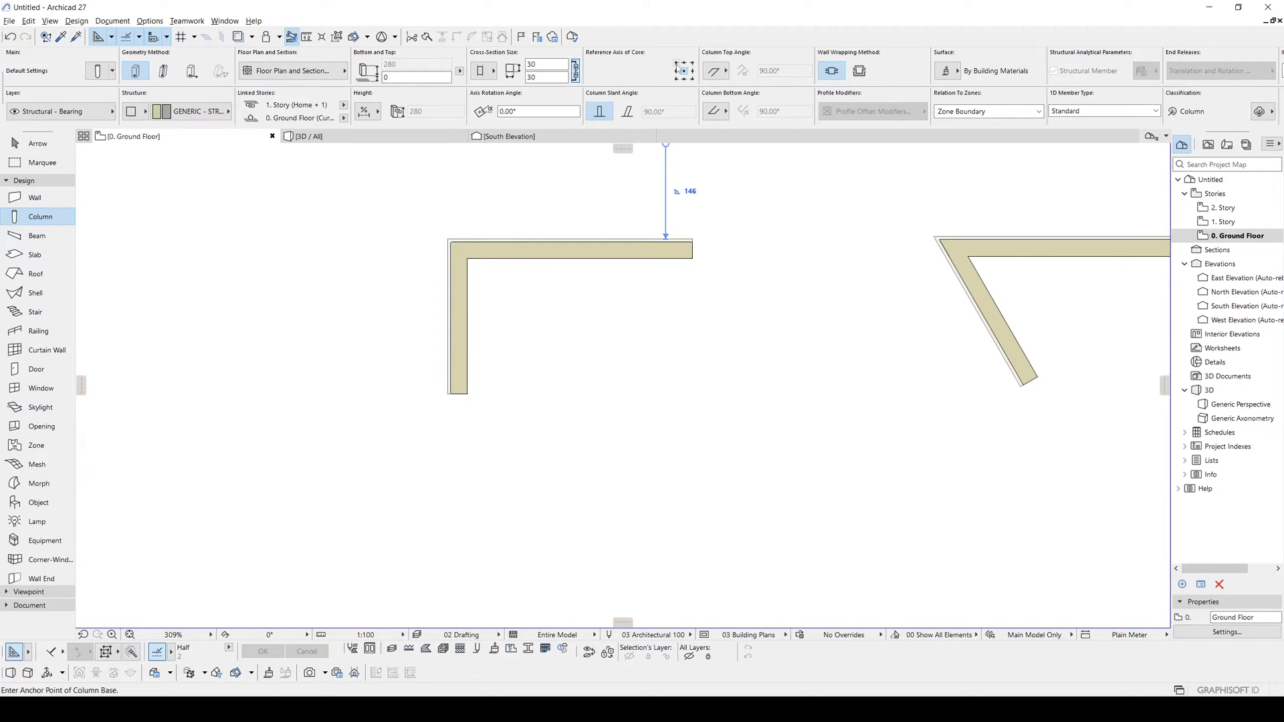
scroll(472, 230, "up", 5)
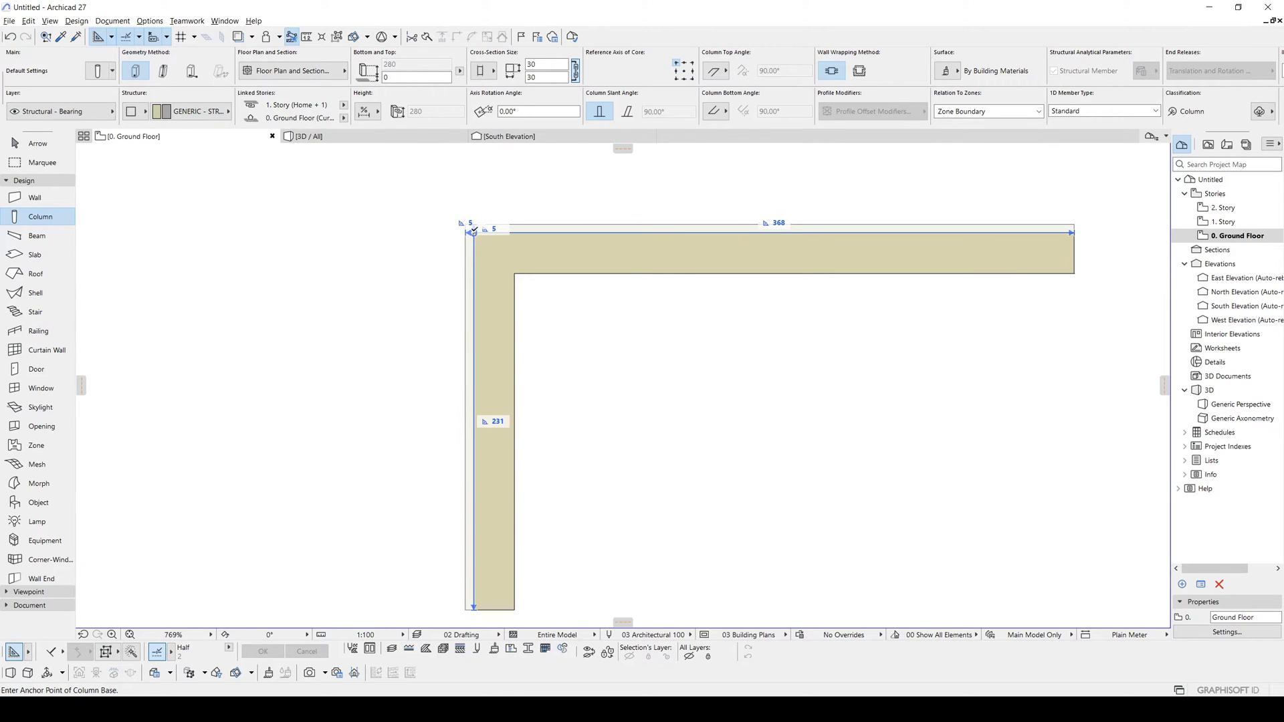
left_click(474, 233)
key("Escape")
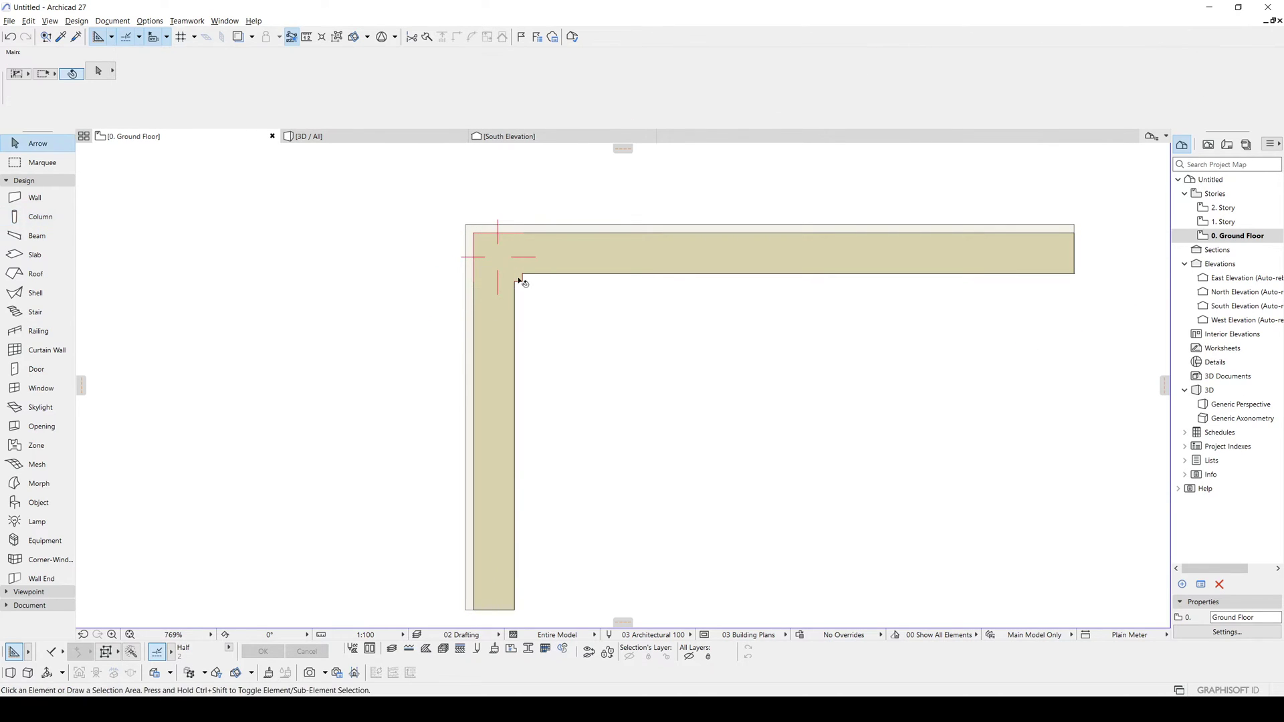
left_click(520, 279)
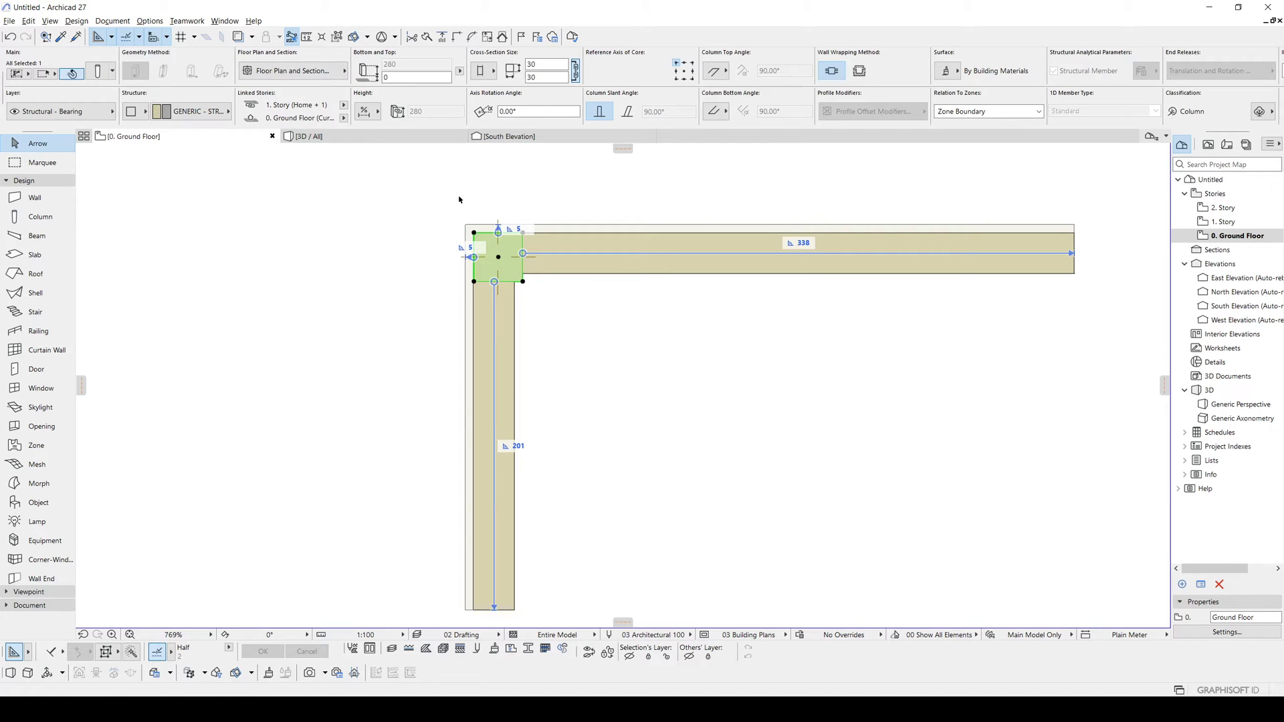
left_click(187, 111)
left_click(185, 112)
left_click(718, 305)
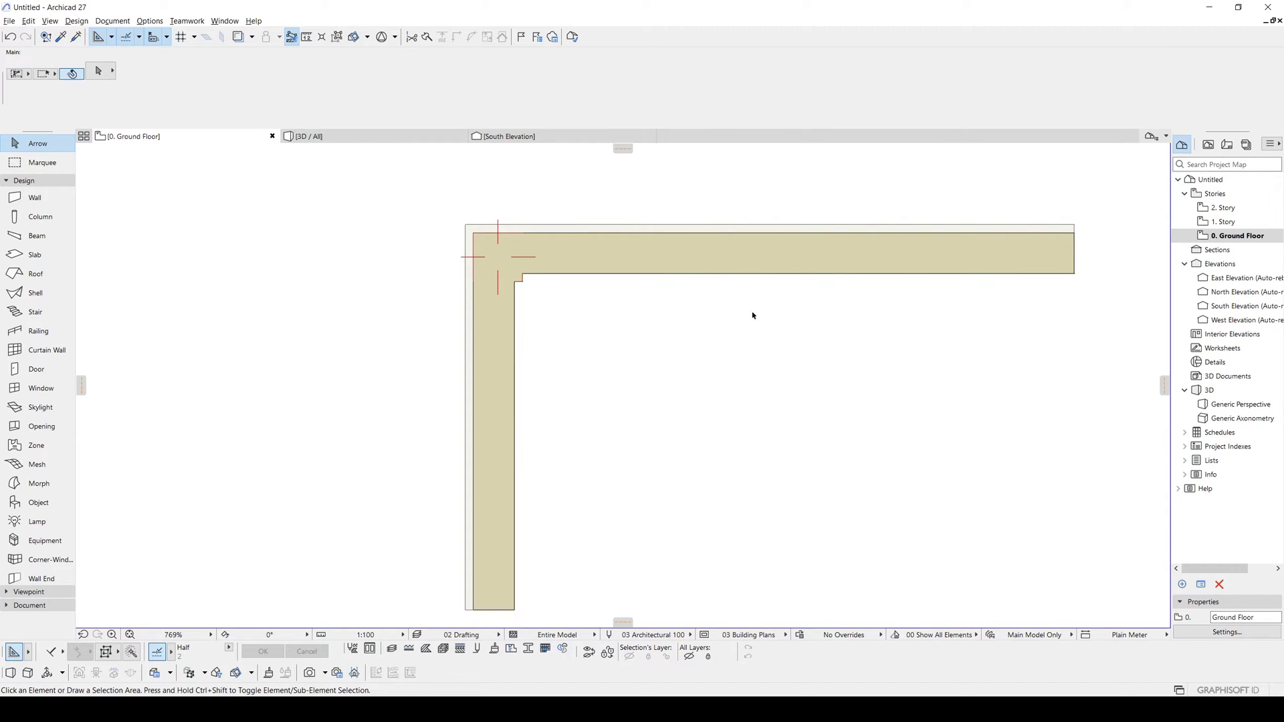
left_click_drag(799, 357, 656, 218)
left_click(660, 347)
Step: Select the corner column and set its building material to Reinforced Concrete - Structural
left_click(499, 260)
left_click(194, 111)
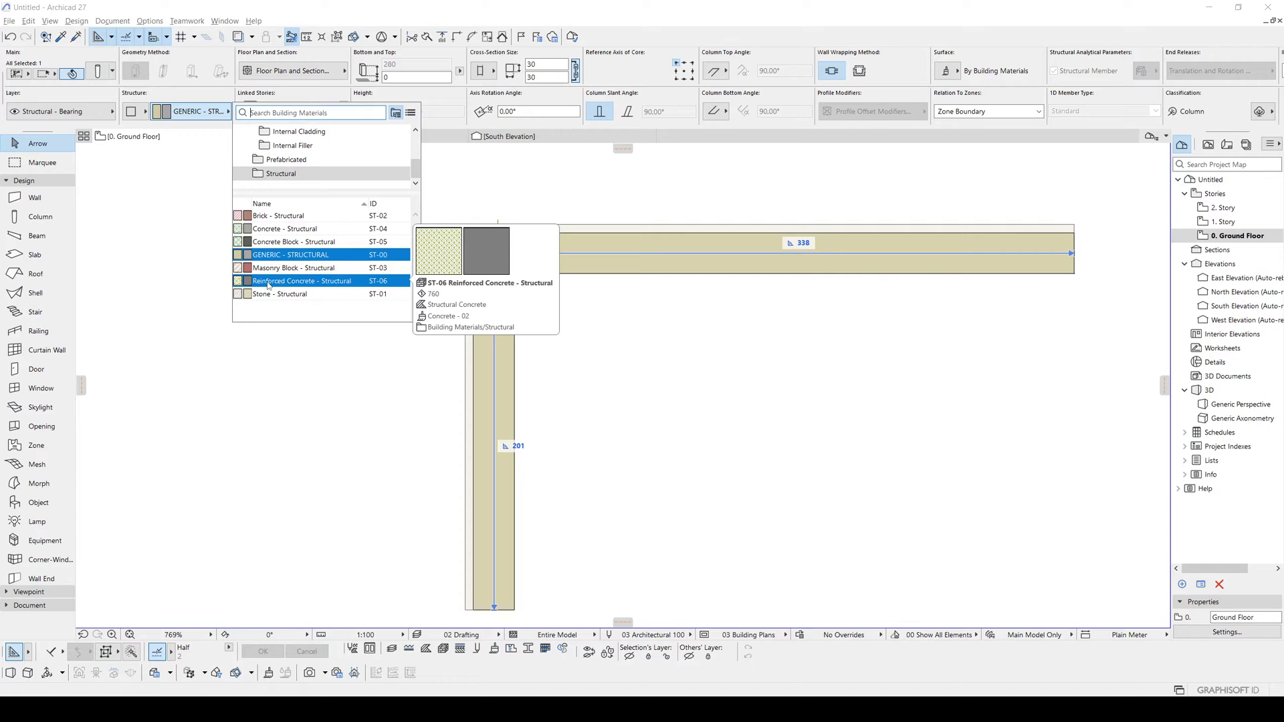
left_click(289, 282)
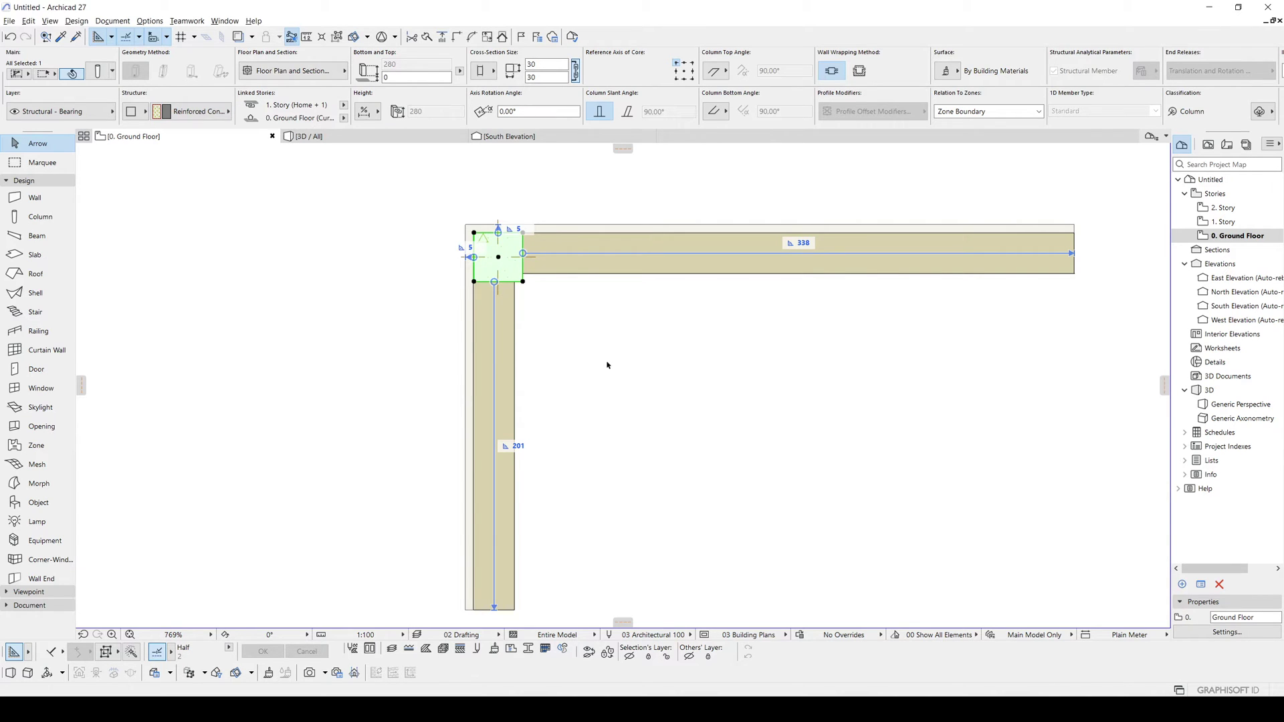
Step: Set the corner column's cross-section size to 50 × 50 and deselect it
middle_click_drag(608, 365, 524, 399)
left_click_drag(540, 65, 509, 74)
type("5")
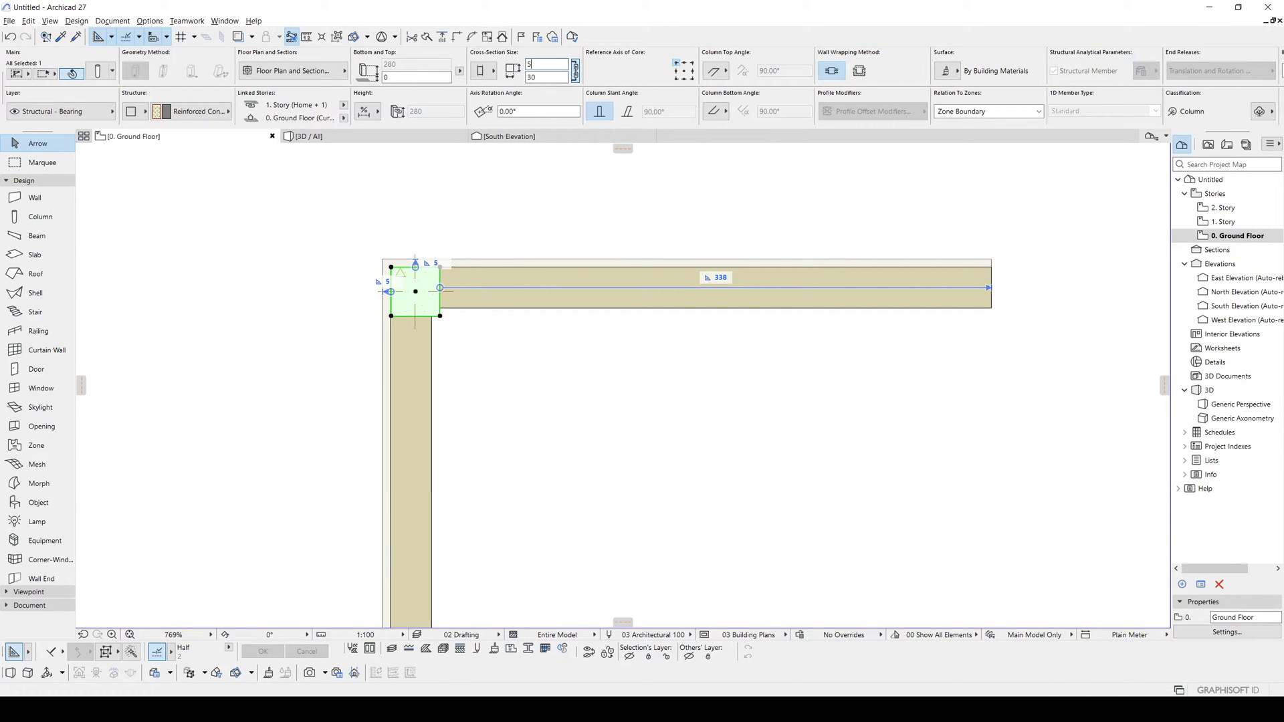
double_click(534, 78)
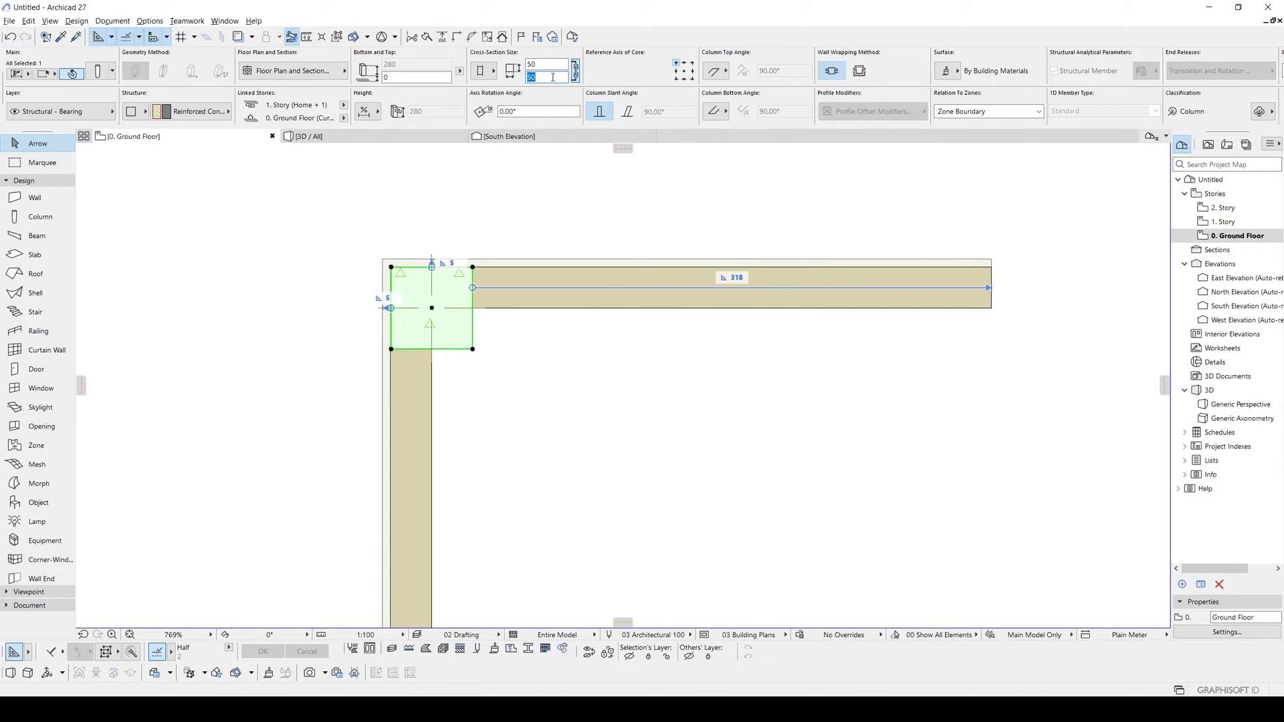
left_click(553, 64)
scroll(481, 379, "down", 5)
left_click(525, 372)
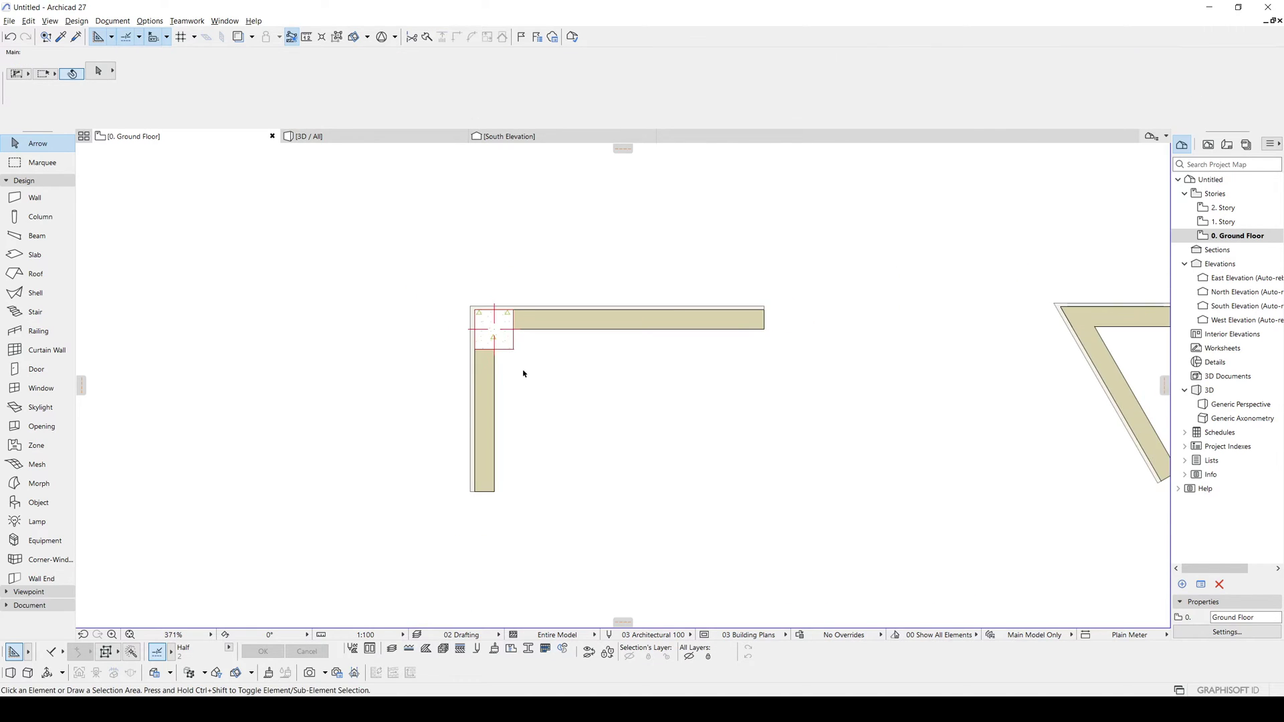
Step: Examine how the enlarged column meets the two walls at the L-shaped corner
scroll(489, 379, "down", 1)
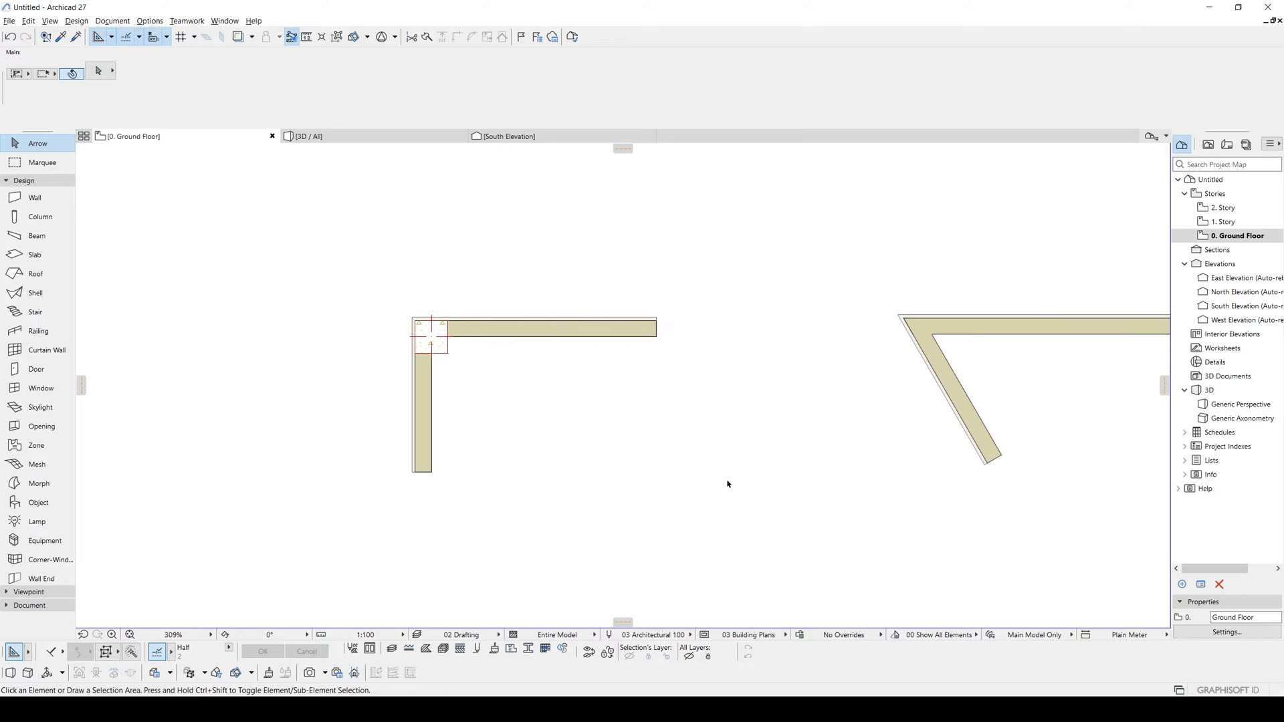
left_click_drag(753, 507, 336, 272)
scroll(562, 328, "down", 6)
middle_click_drag(559, 361, 558, 348)
scroll(558, 348, "up", 2)
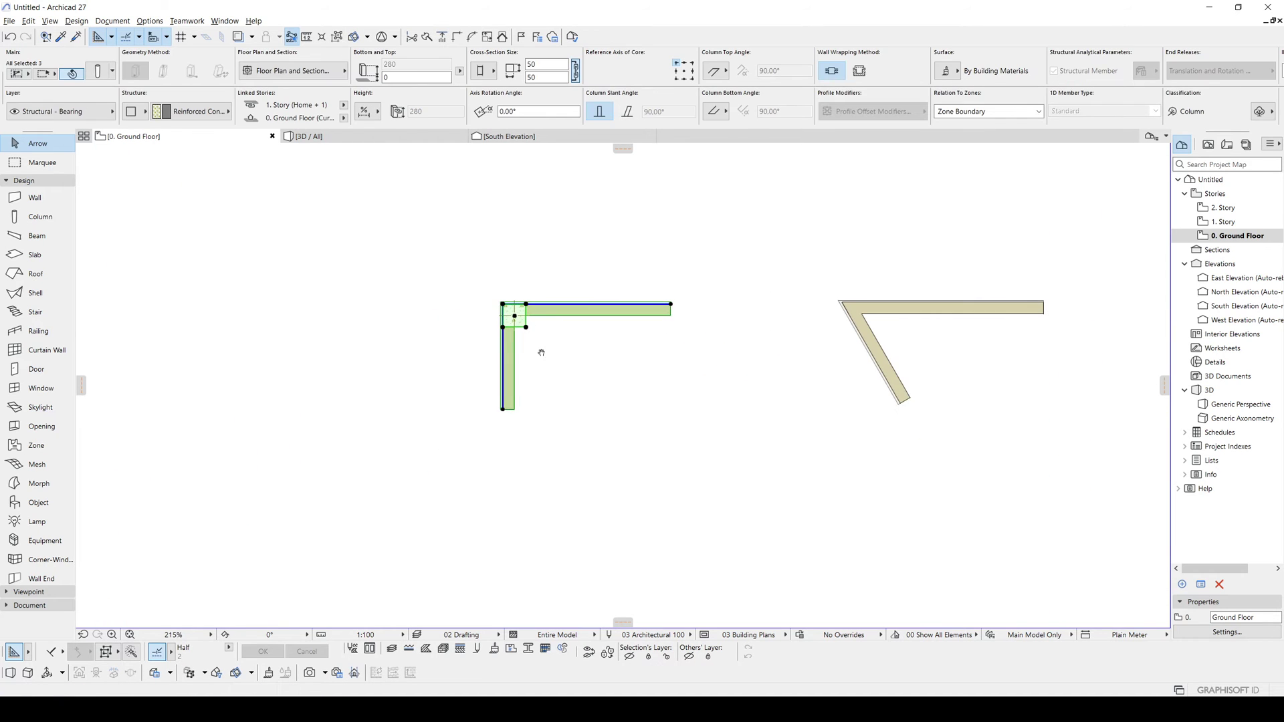
left_click(545, 353)
scroll(506, 318, "up", 3)
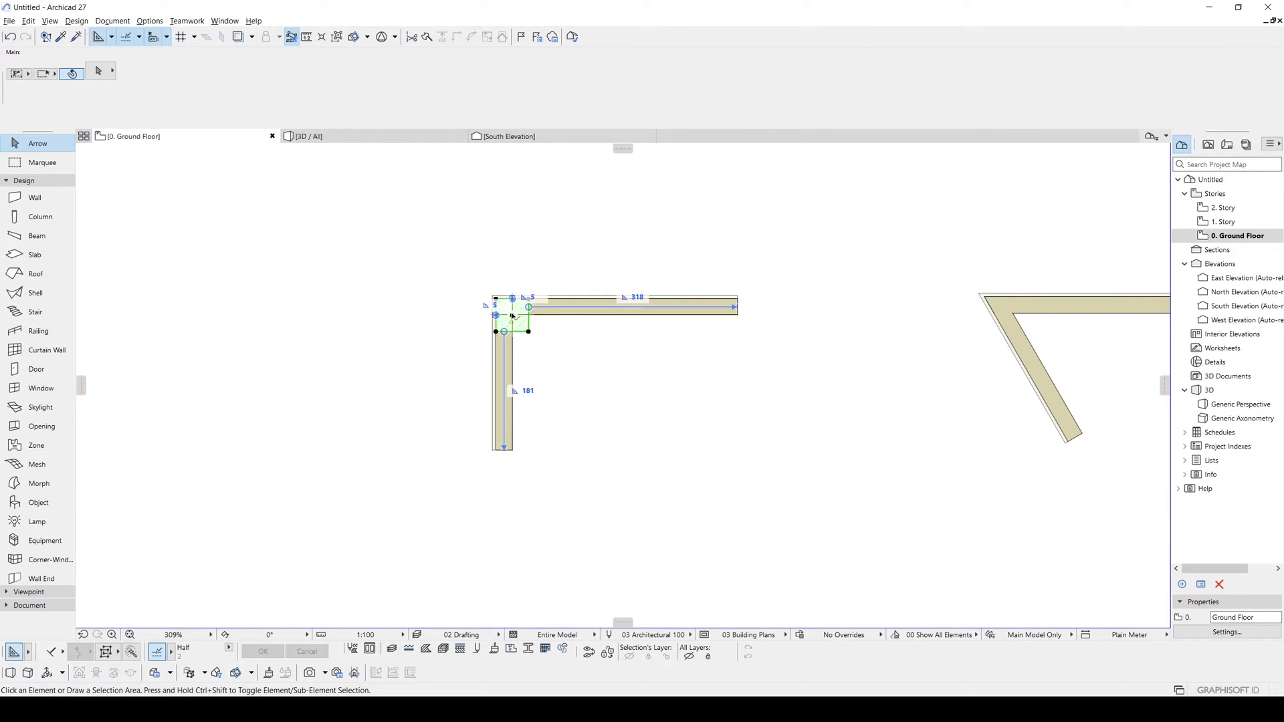
left_click(509, 317)
scroll(513, 319, "up", 4)
left_click(465, 429)
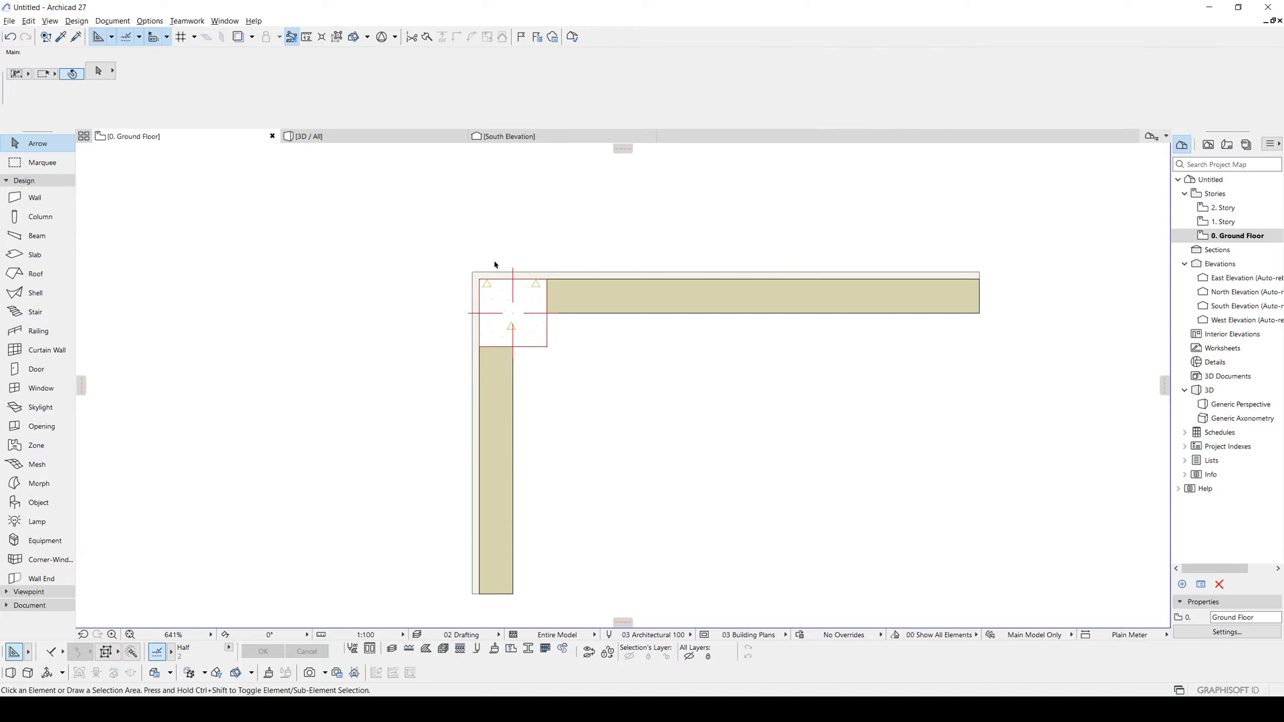
left_click(512, 314)
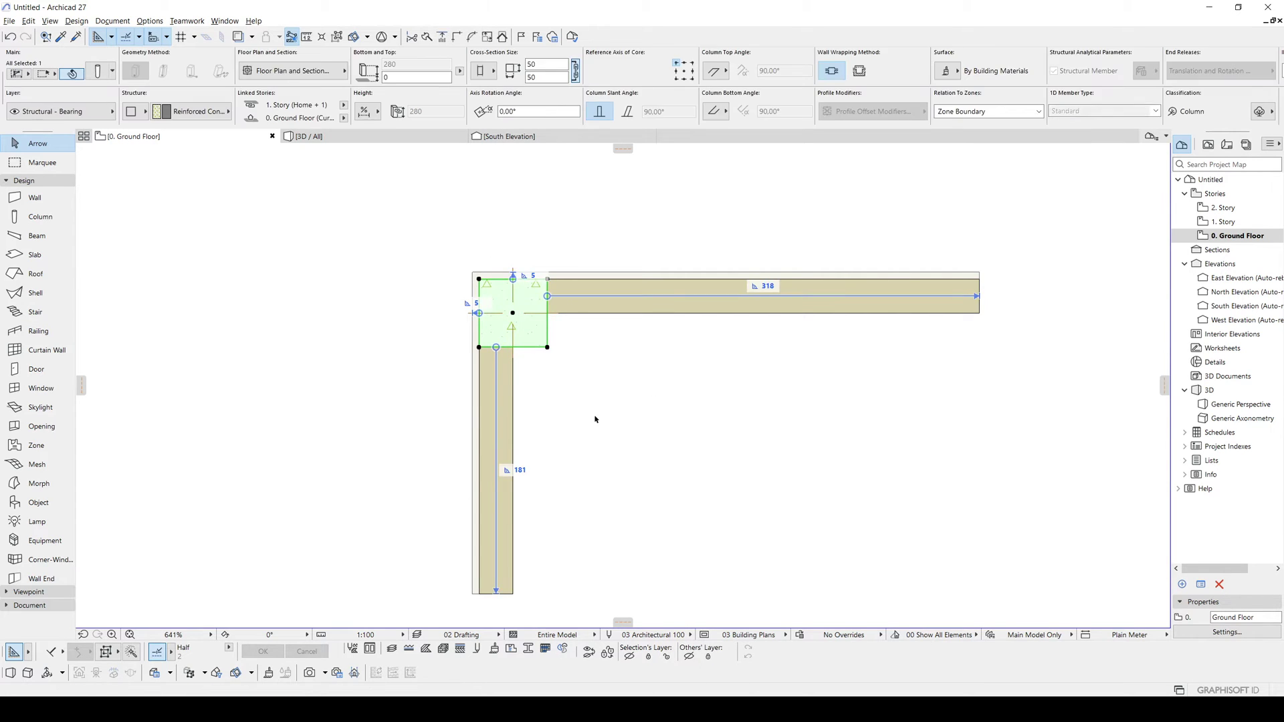
scroll(577, 367, "up", 2)
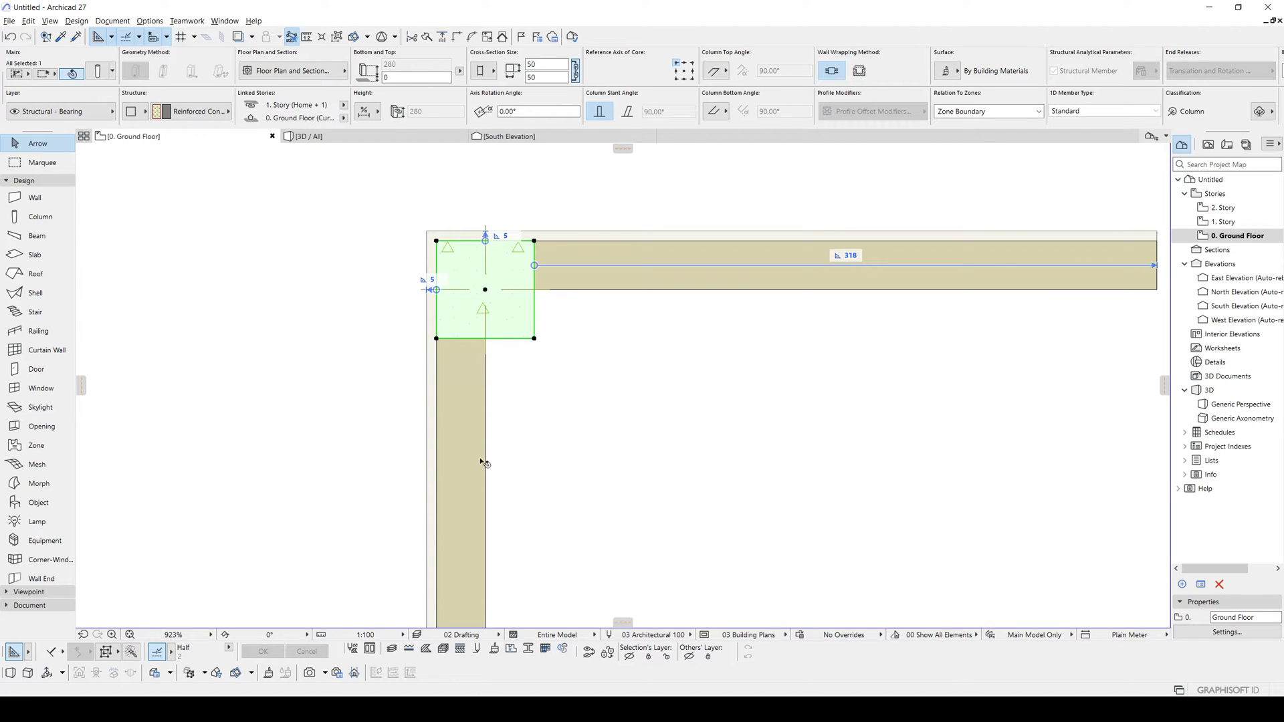
left_click(564, 422)
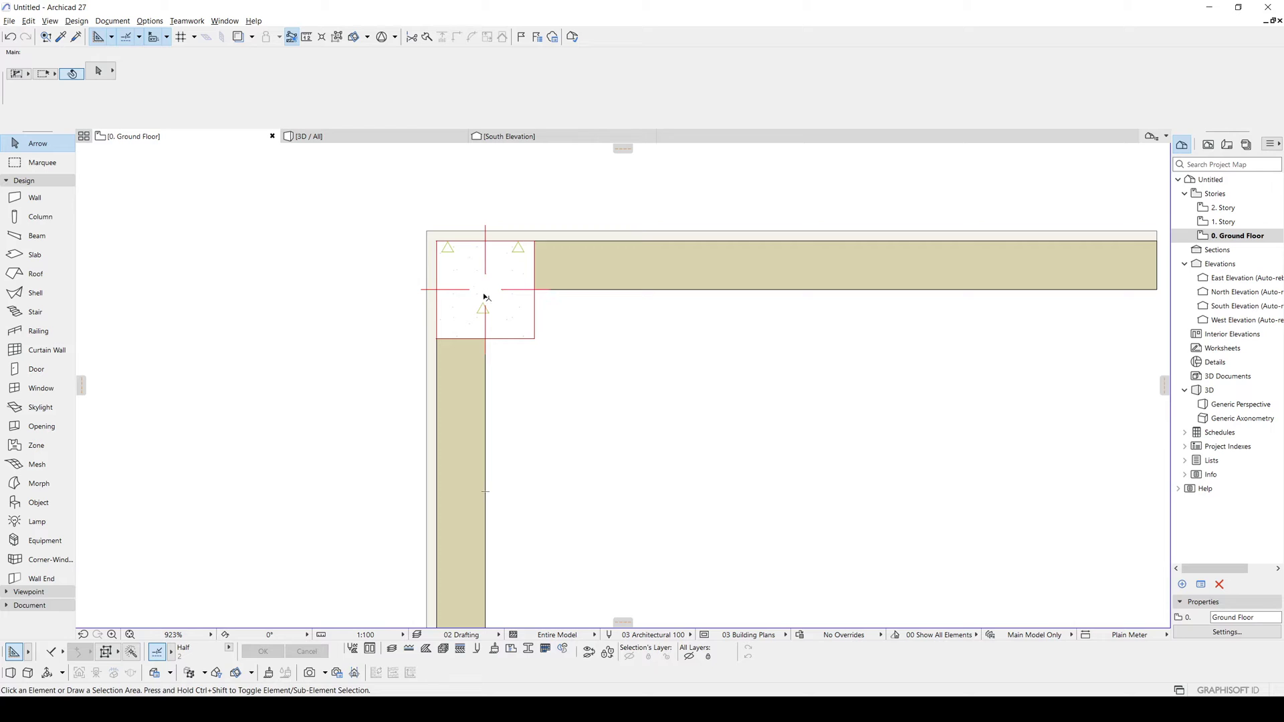
Step: Select both walls of the L-shaped corner and choose the Generic Wall/Shell composite for them
left_click(587, 286)
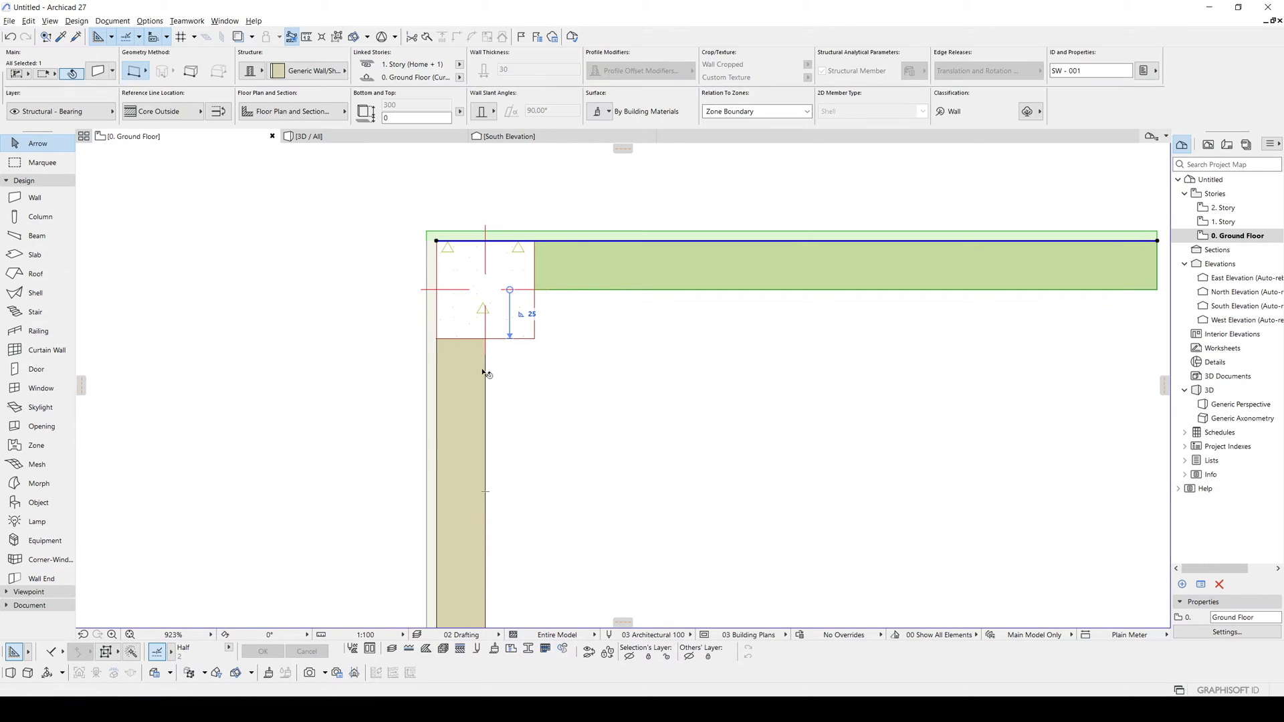
left_click(448, 426, "shift")
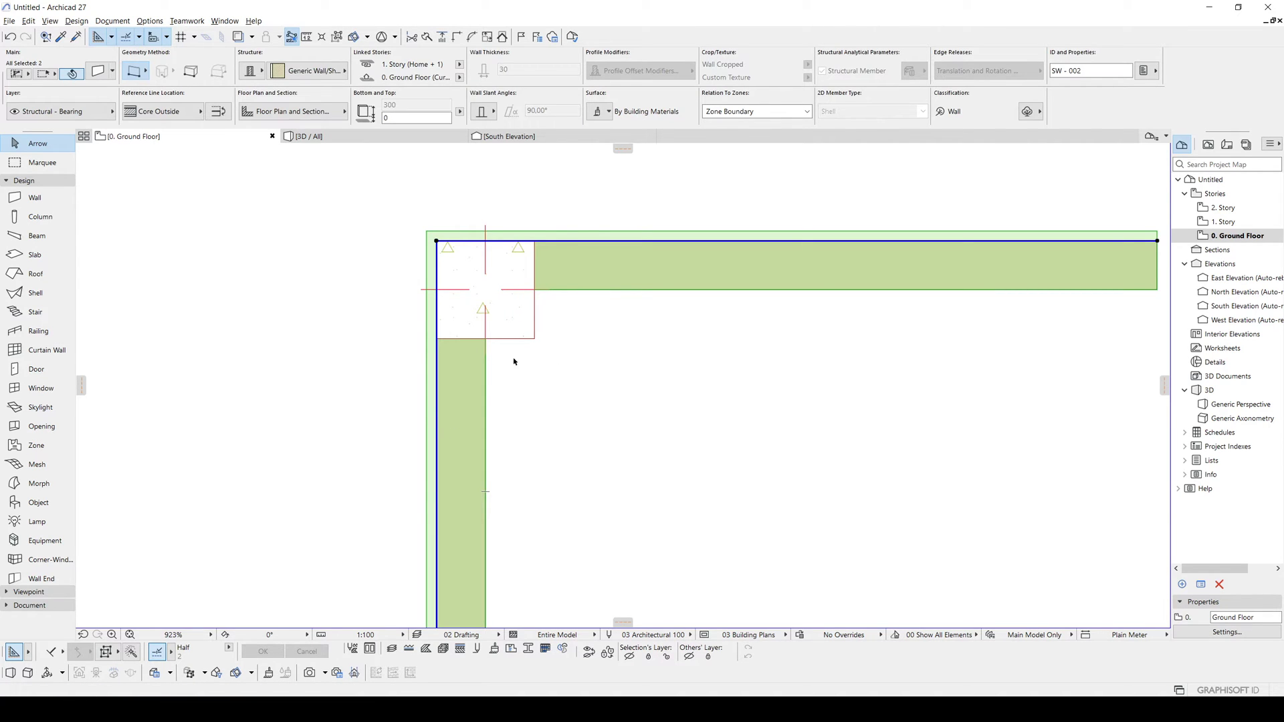
left_click(313, 74)
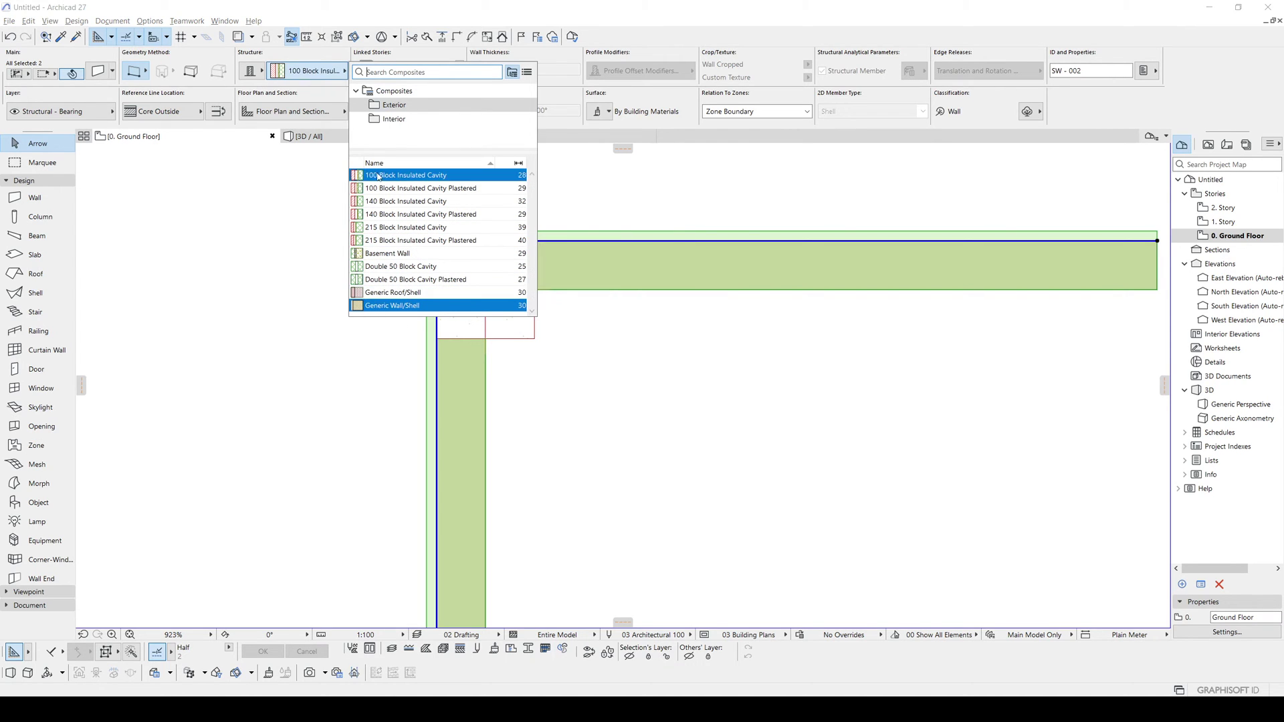
left_click(378, 307)
left_click(645, 378)
Step: Open the horizontal wall's Generic Wall/Shell composite for editing and insert a skin below the GENERIC - STRUCTURAL skin
left_click(589, 258)
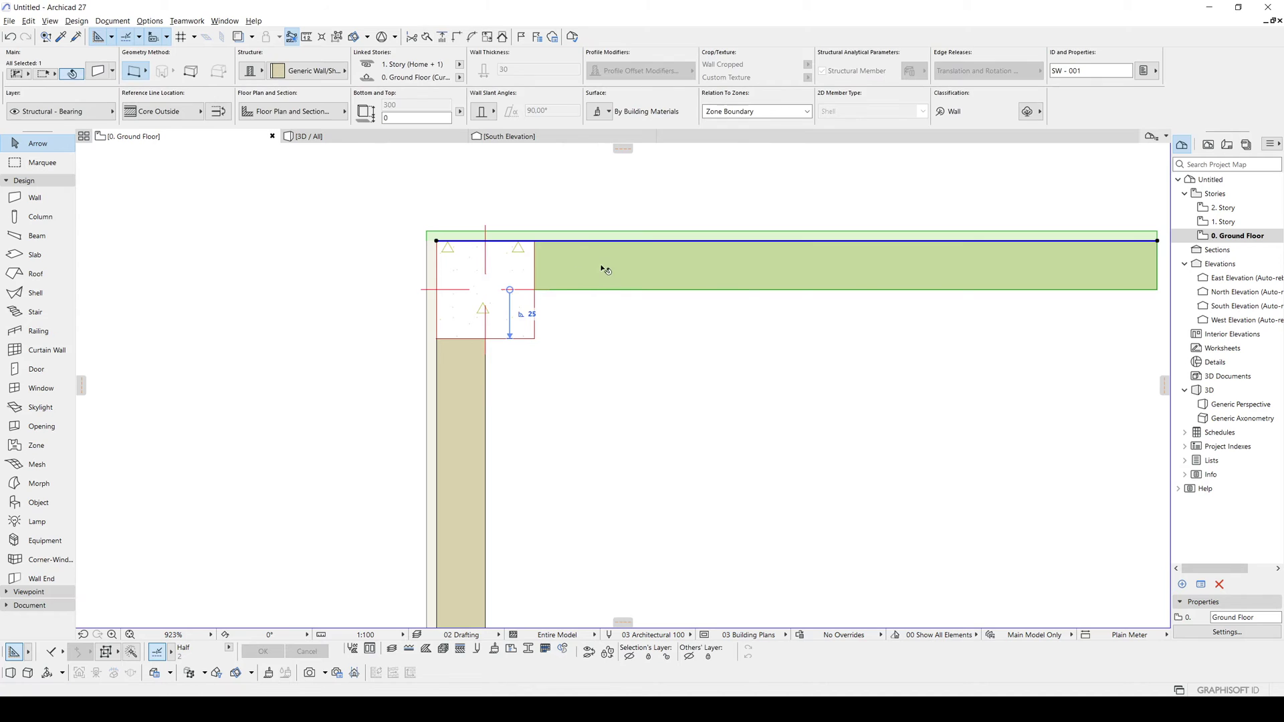
right_click(602, 266)
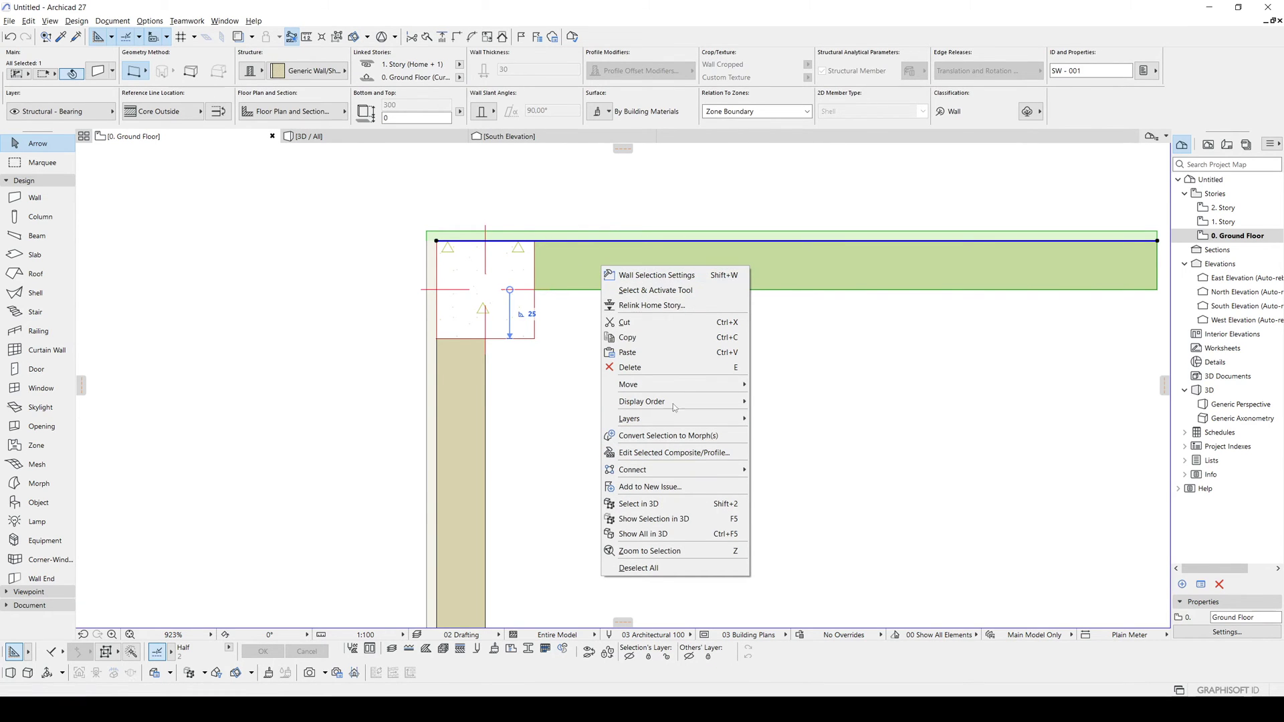
left_click(637, 453)
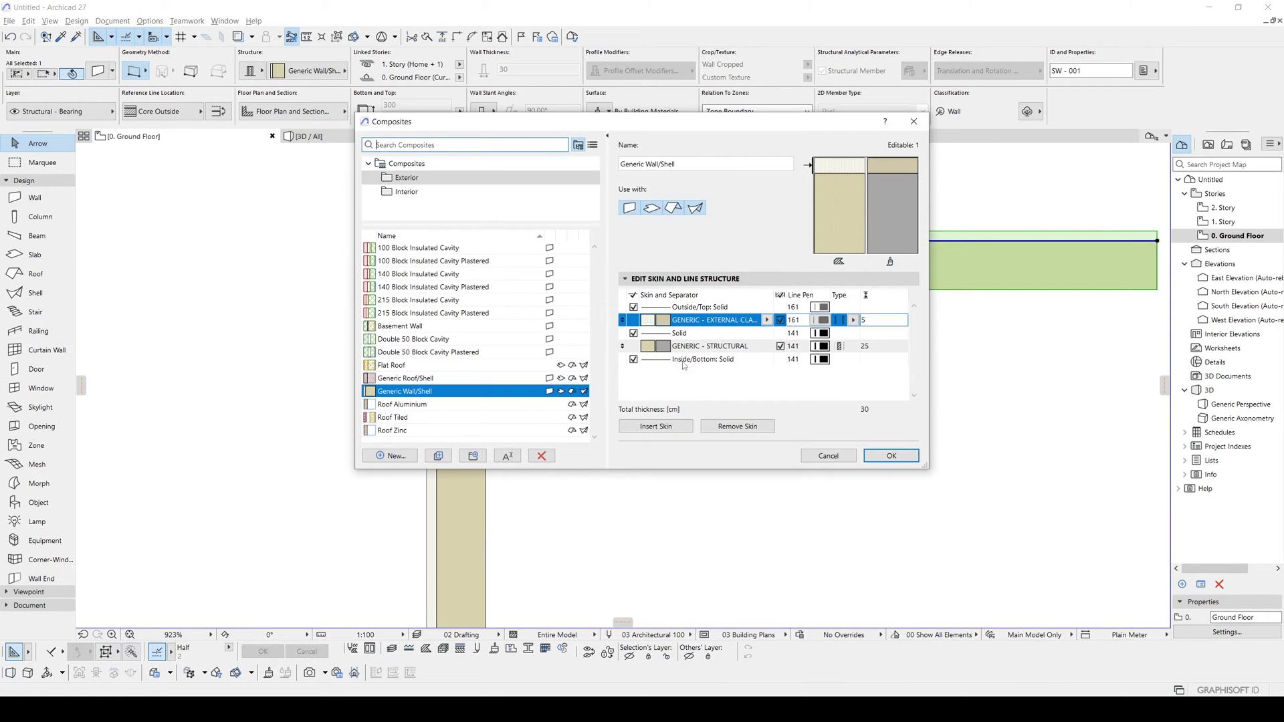
left_click(675, 346)
left_click(696, 326)
left_click(673, 351)
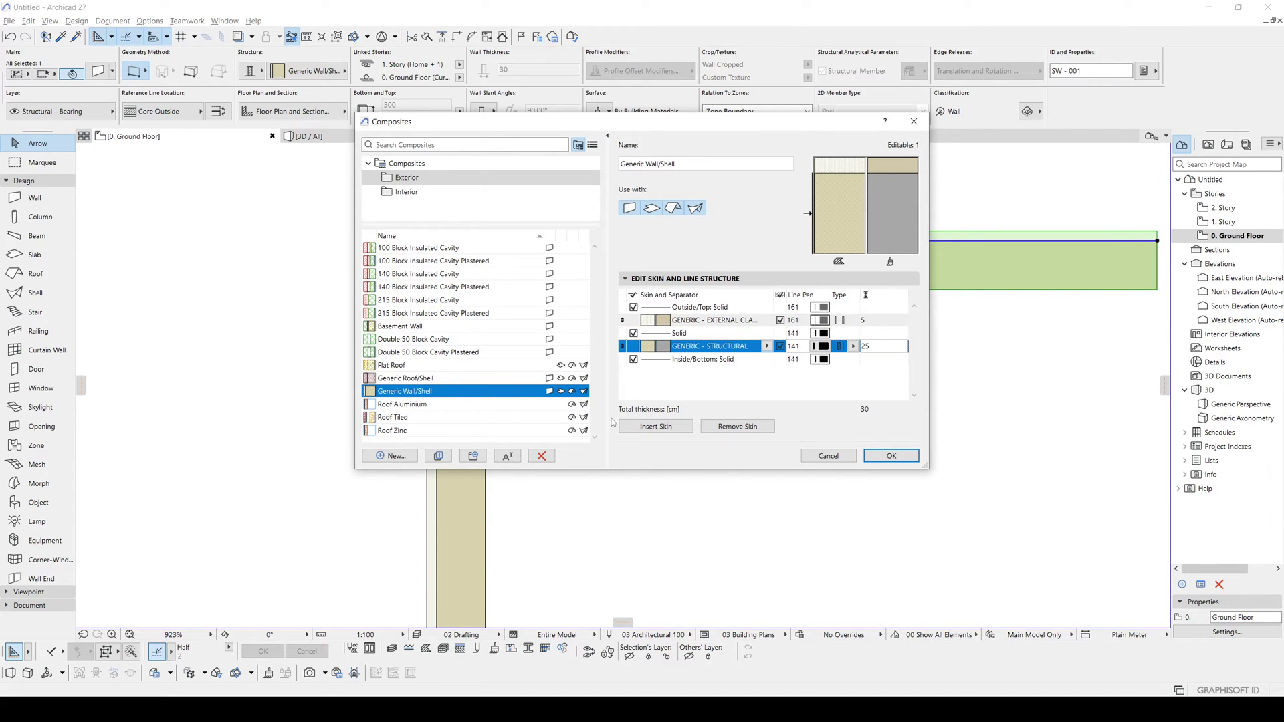
left_click(649, 428)
left_click(663, 374)
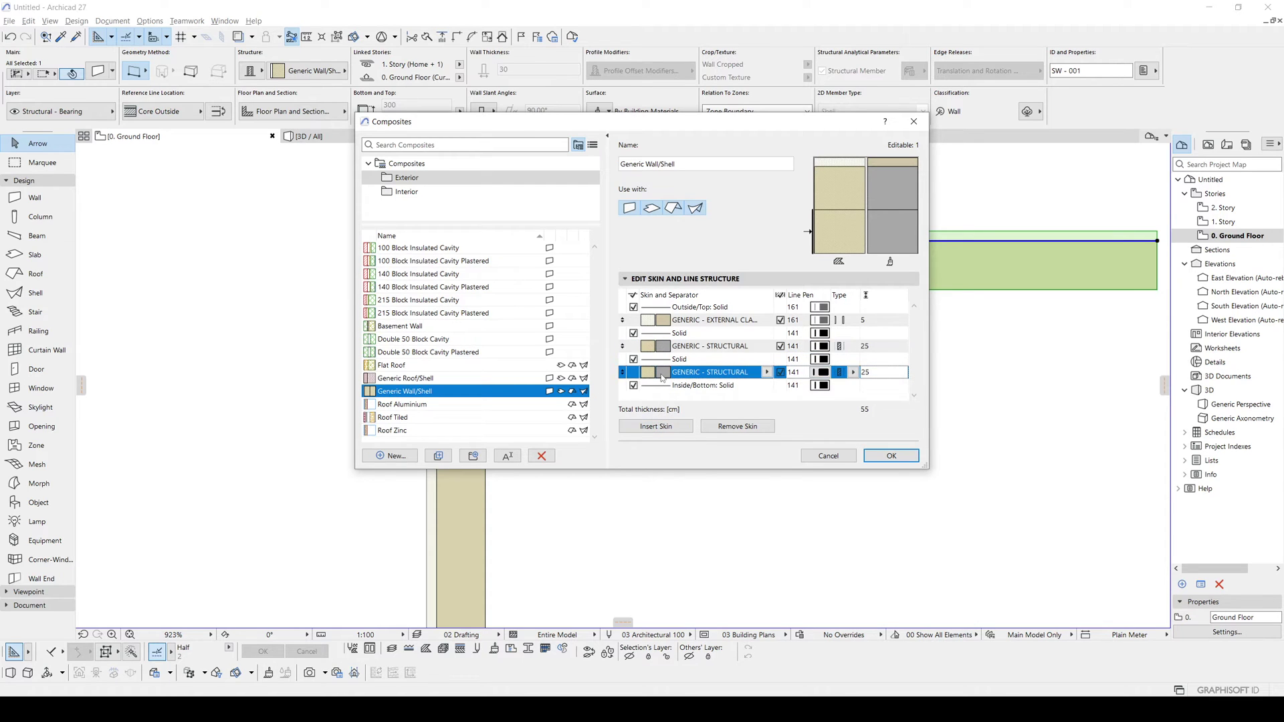
Step: Make the new innermost skin Plaster - Gypsum with a thickness of 3 cm and apply the composite changes
left_click(766, 372)
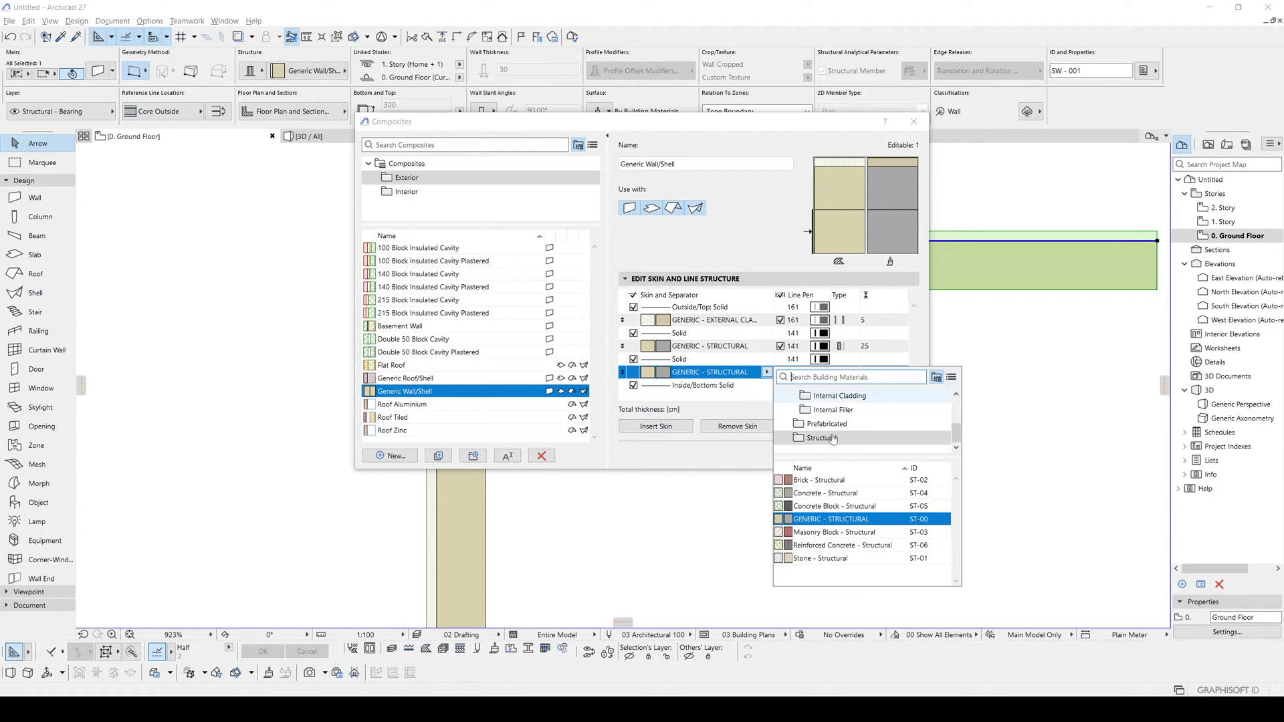
type("PL")
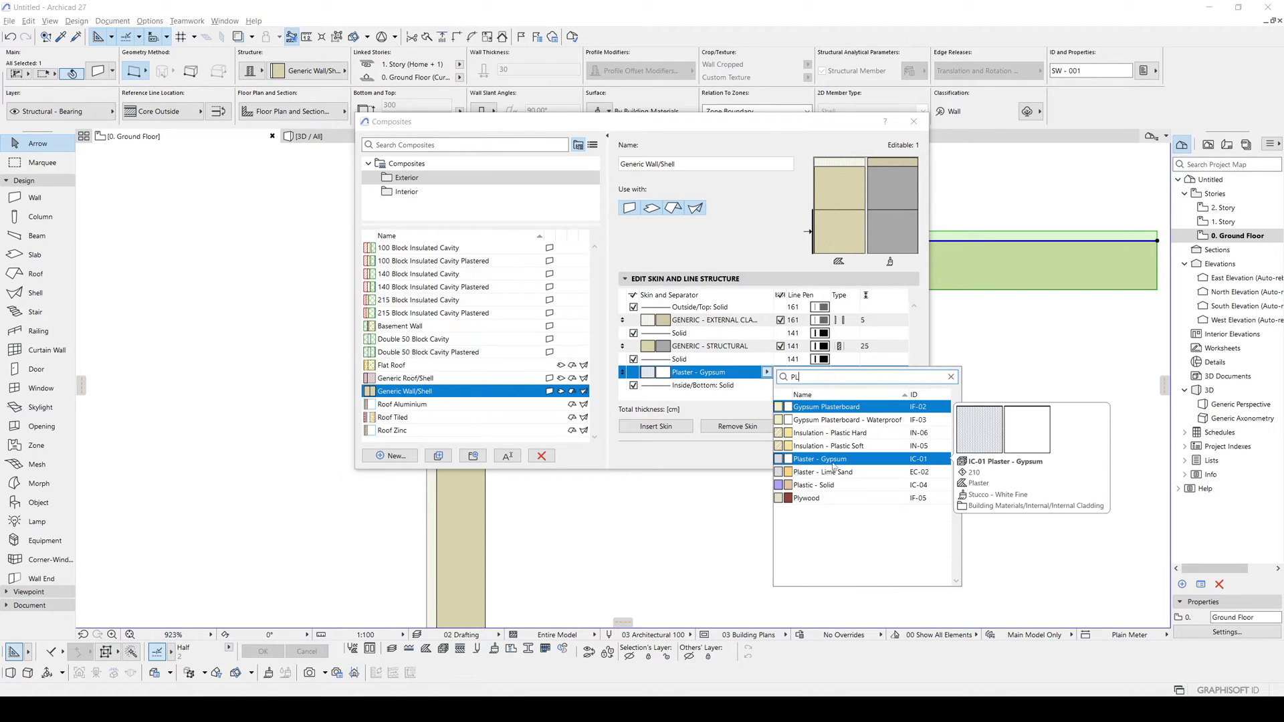
left_click(834, 462)
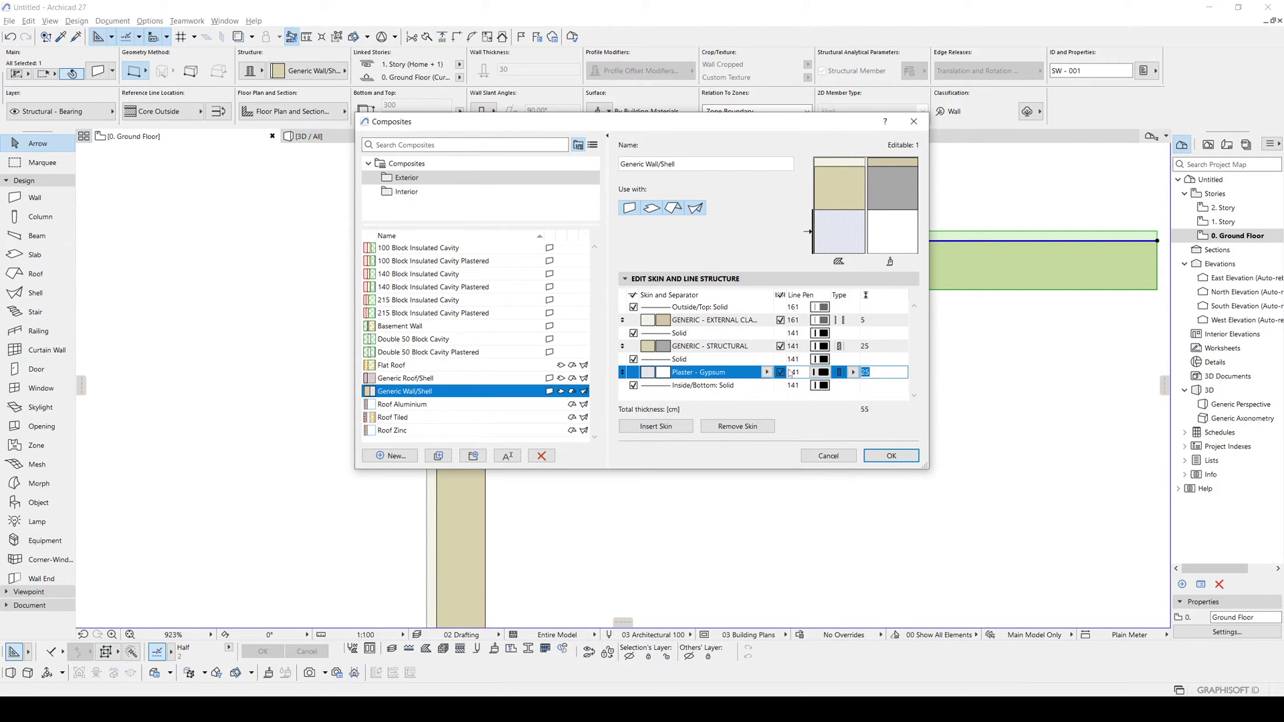
type("3")
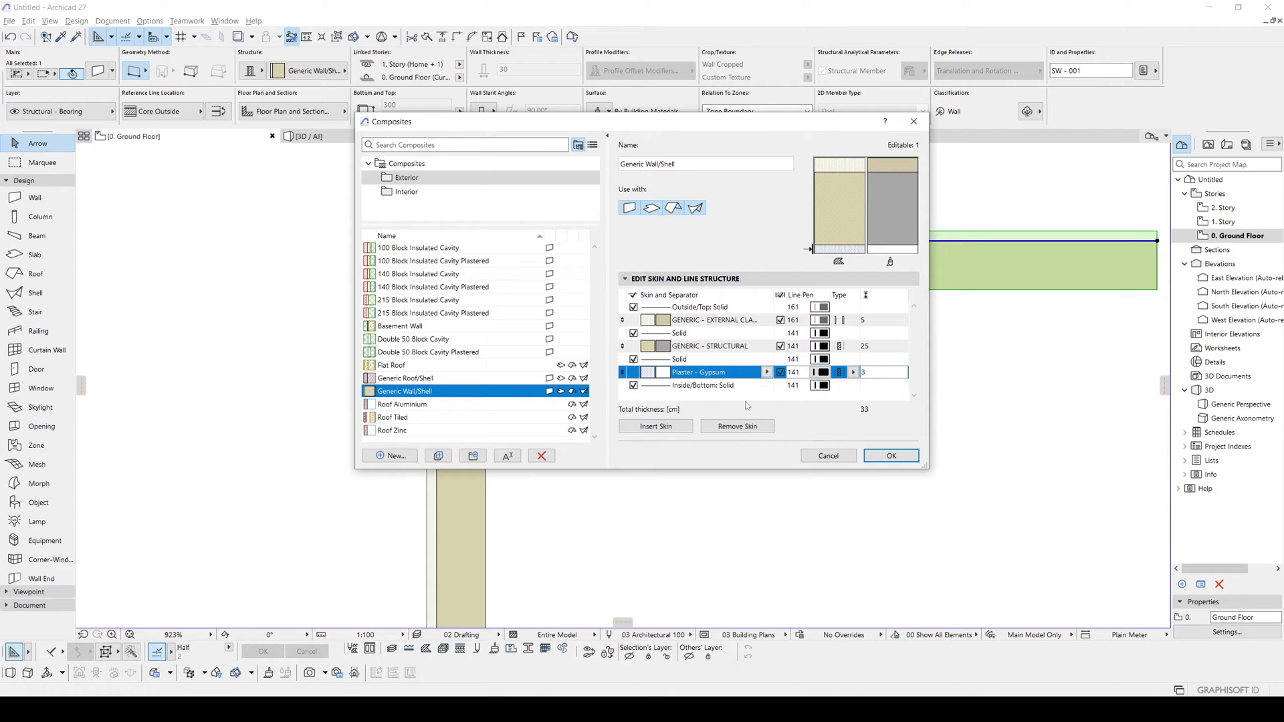
left_click(686, 385)
left_click(696, 374)
left_click(890, 456)
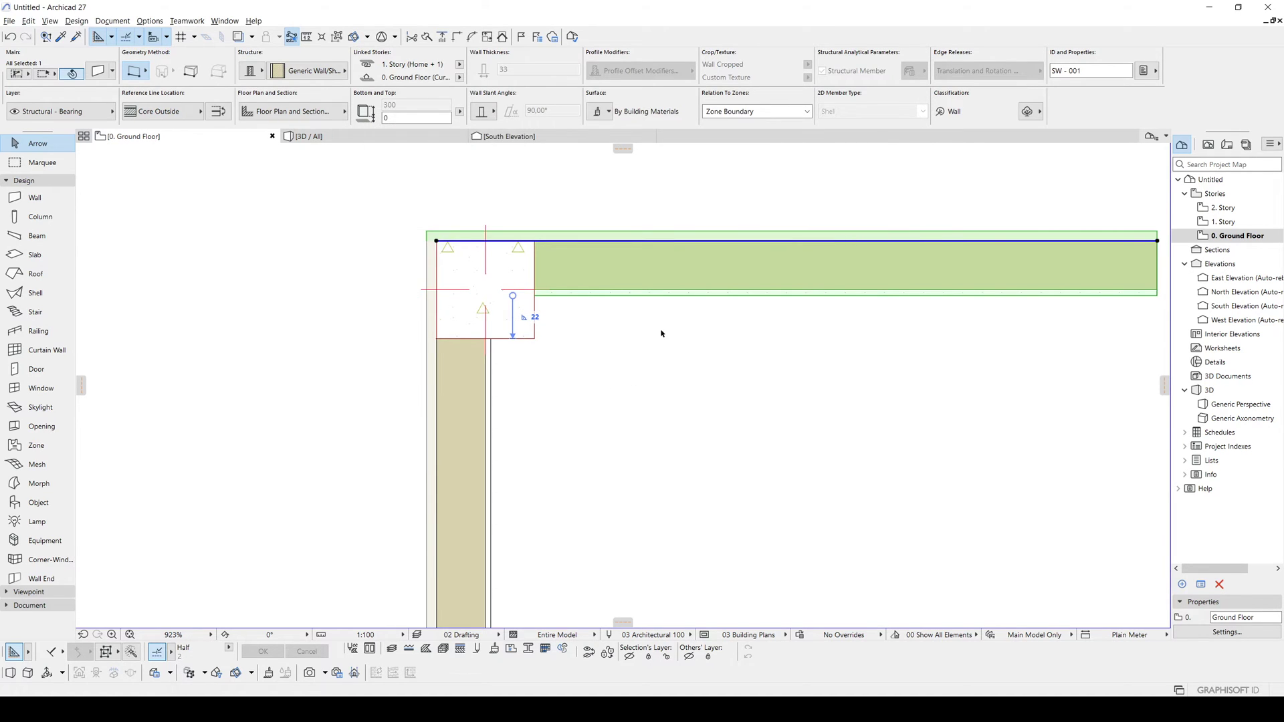
left_click(660, 333)
Step: Select the corner column and switch it to the alternative wall wrapping method
scroll(642, 322, "down", 3)
scroll(665, 313, "up", 2)
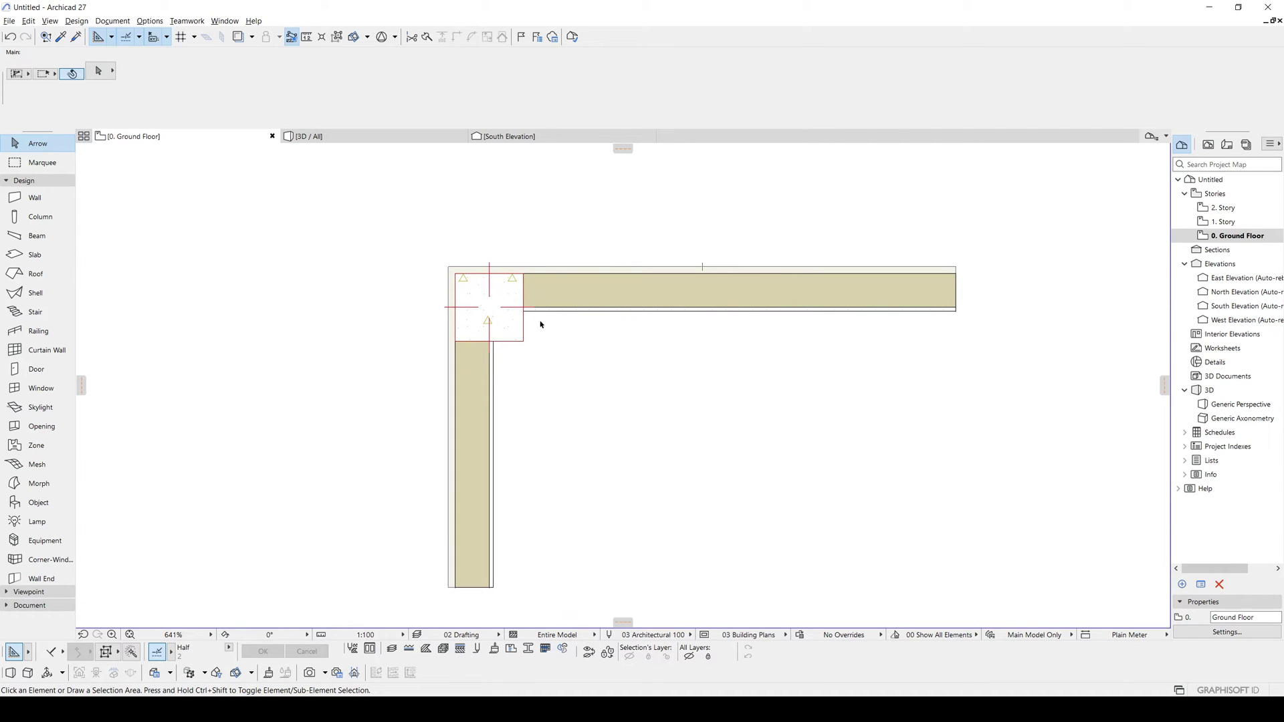
scroll(635, 341, "up", 1)
scroll(630, 331, "down", 1)
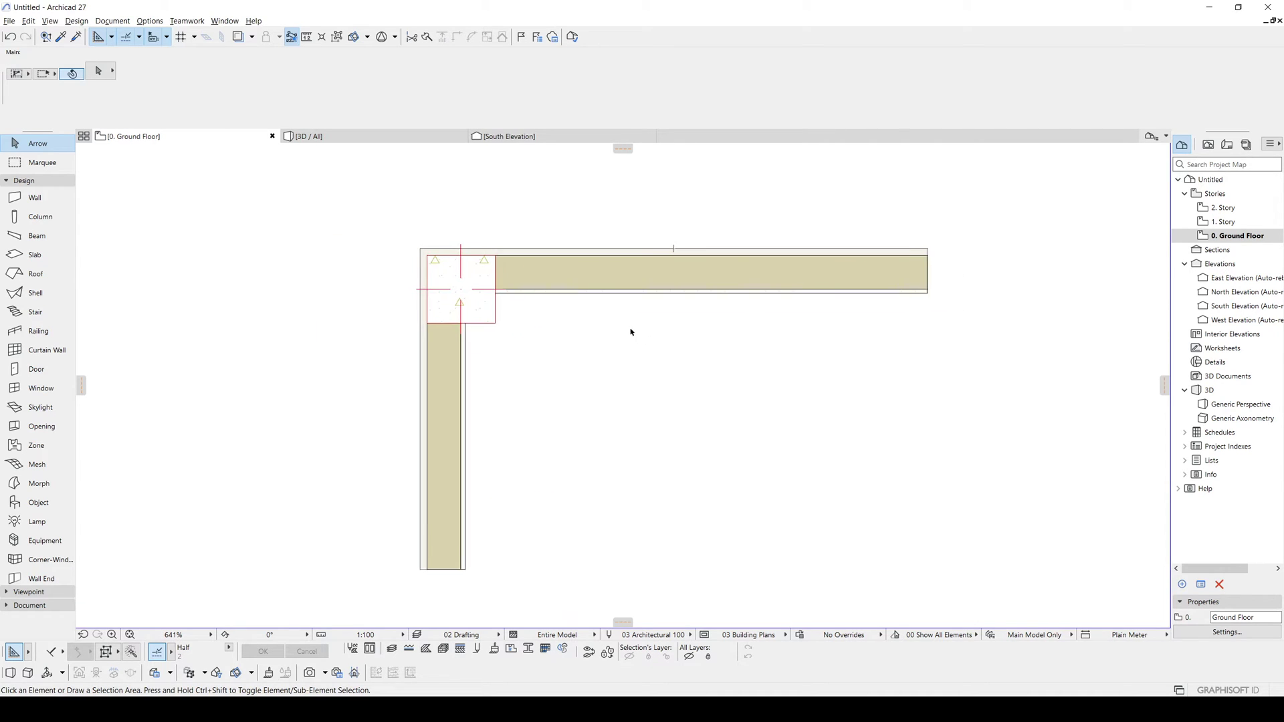
scroll(466, 327, "up", 2)
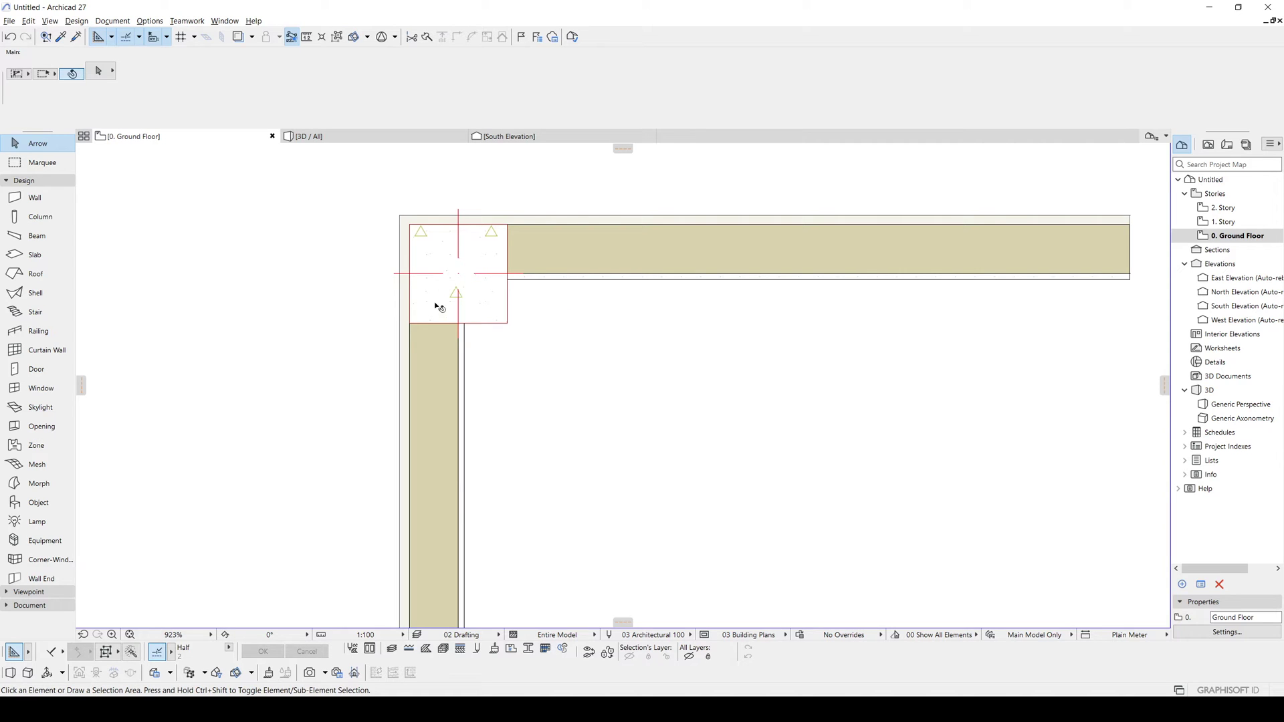
left_click(457, 275)
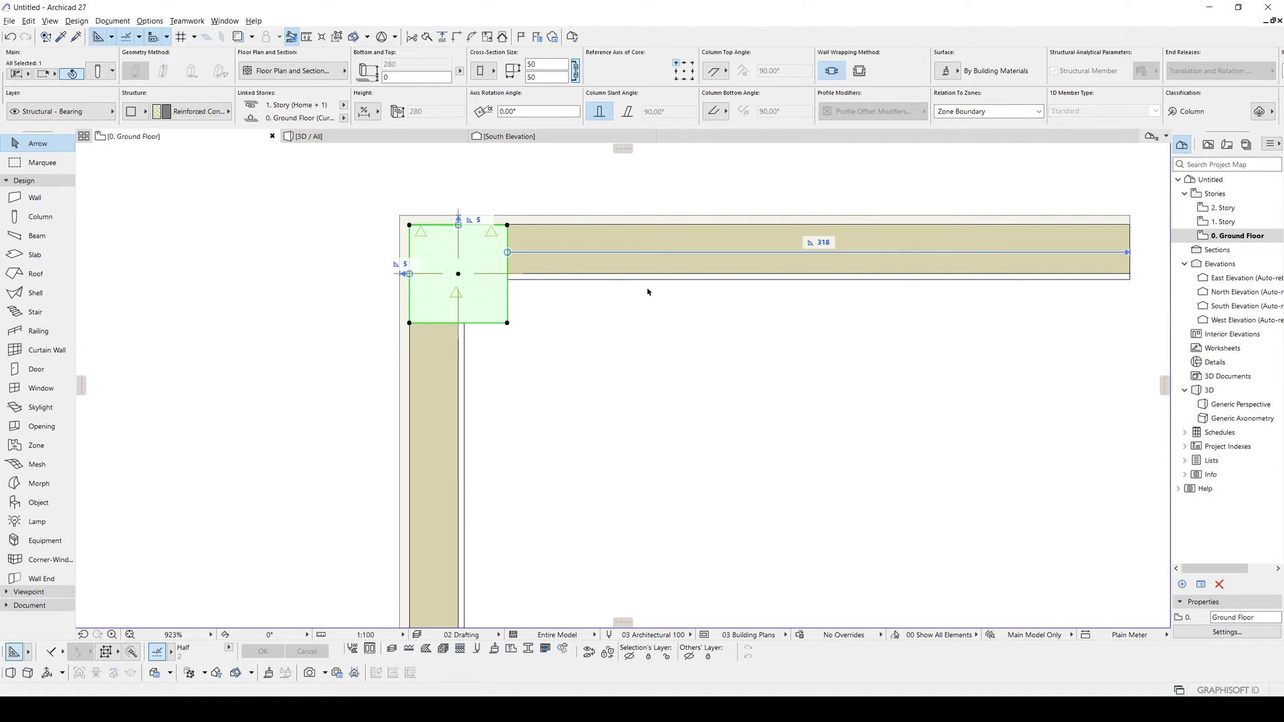
left_click(860, 70)
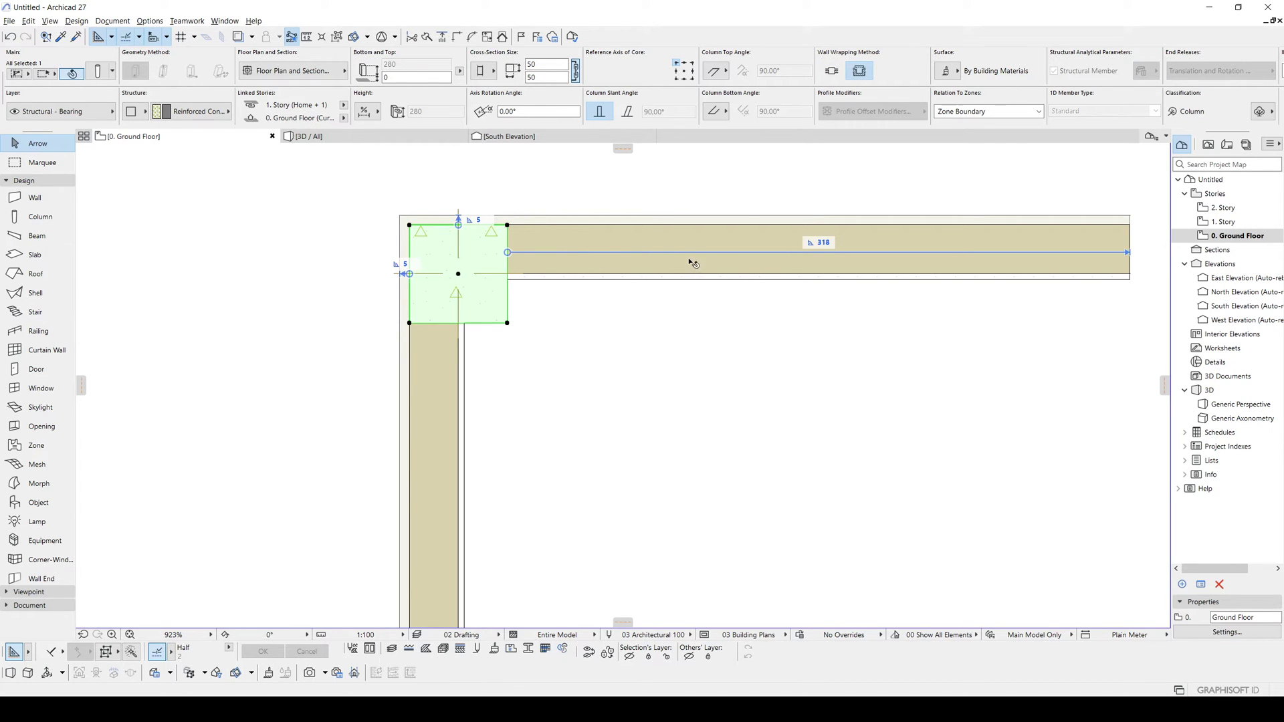
Step: Edit the horizontal wall's Generic Wall/Shell composite so the Plaster - Gypsum skin is of type Finish, and apply the change
left_click(470, 453)
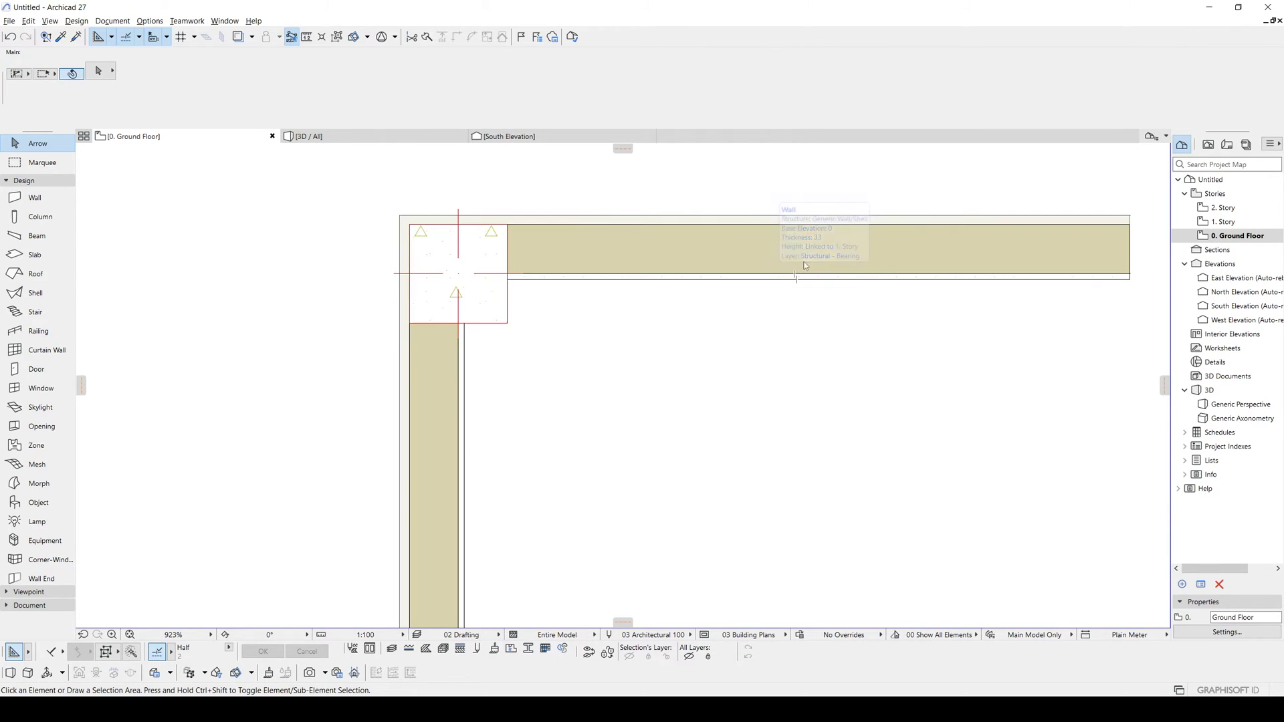
left_click(738, 266)
right_click(737, 266)
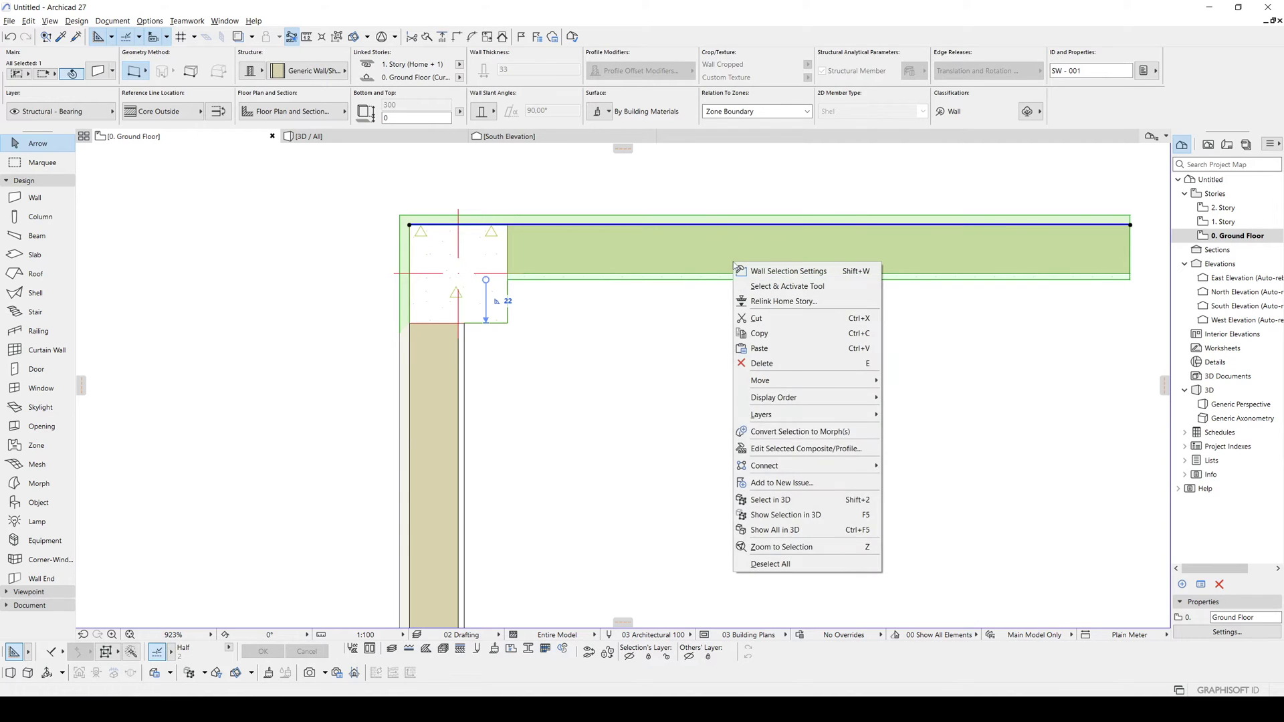
left_click(795, 449)
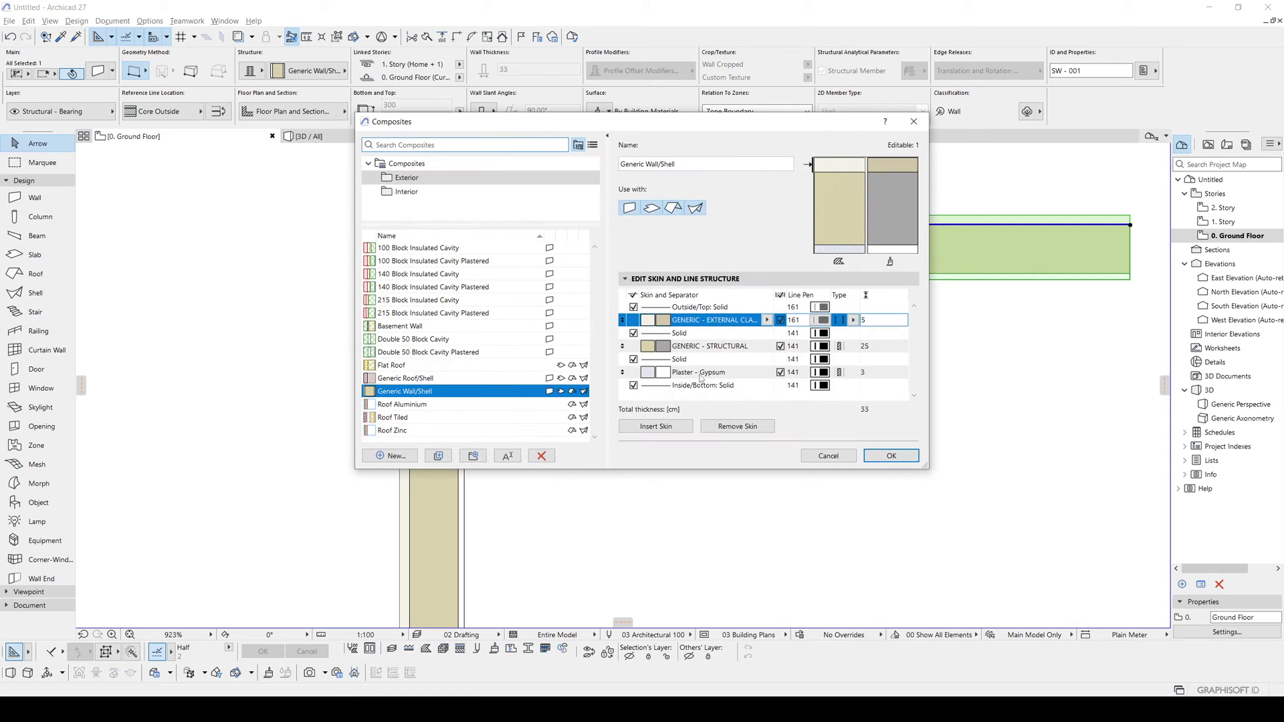
left_click(699, 373)
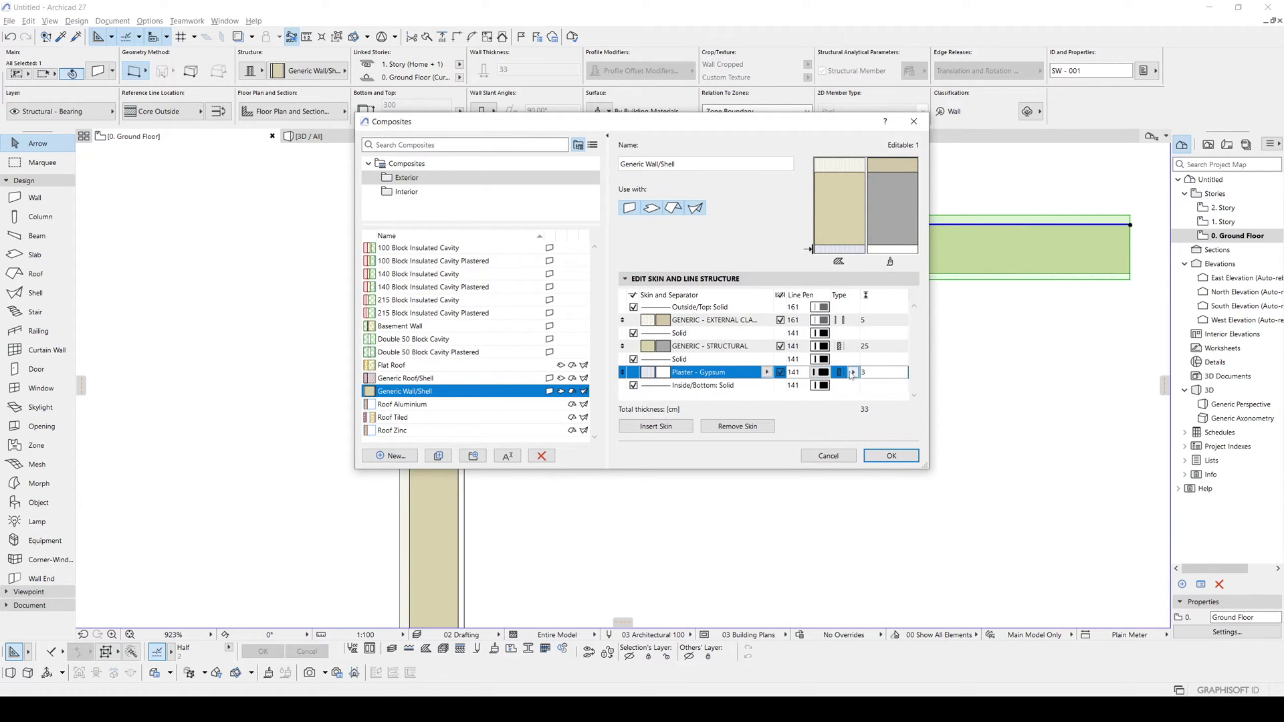
left_click(852, 373)
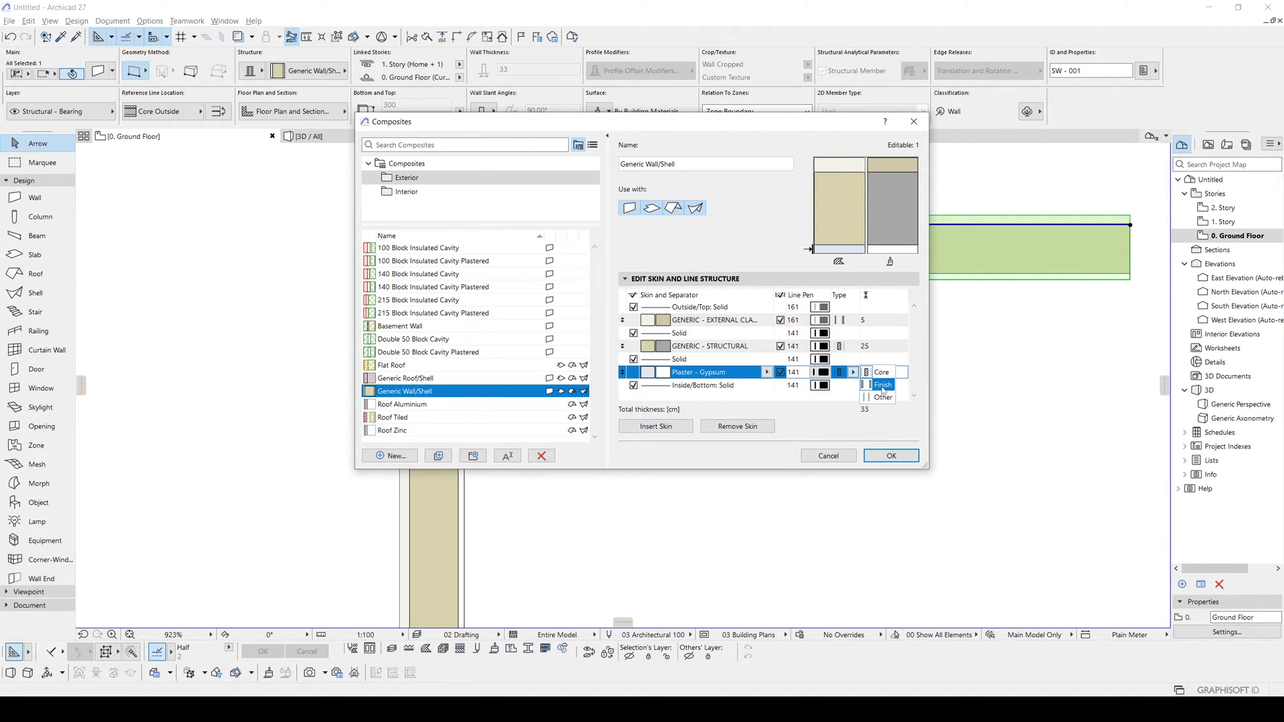
left_click(882, 388)
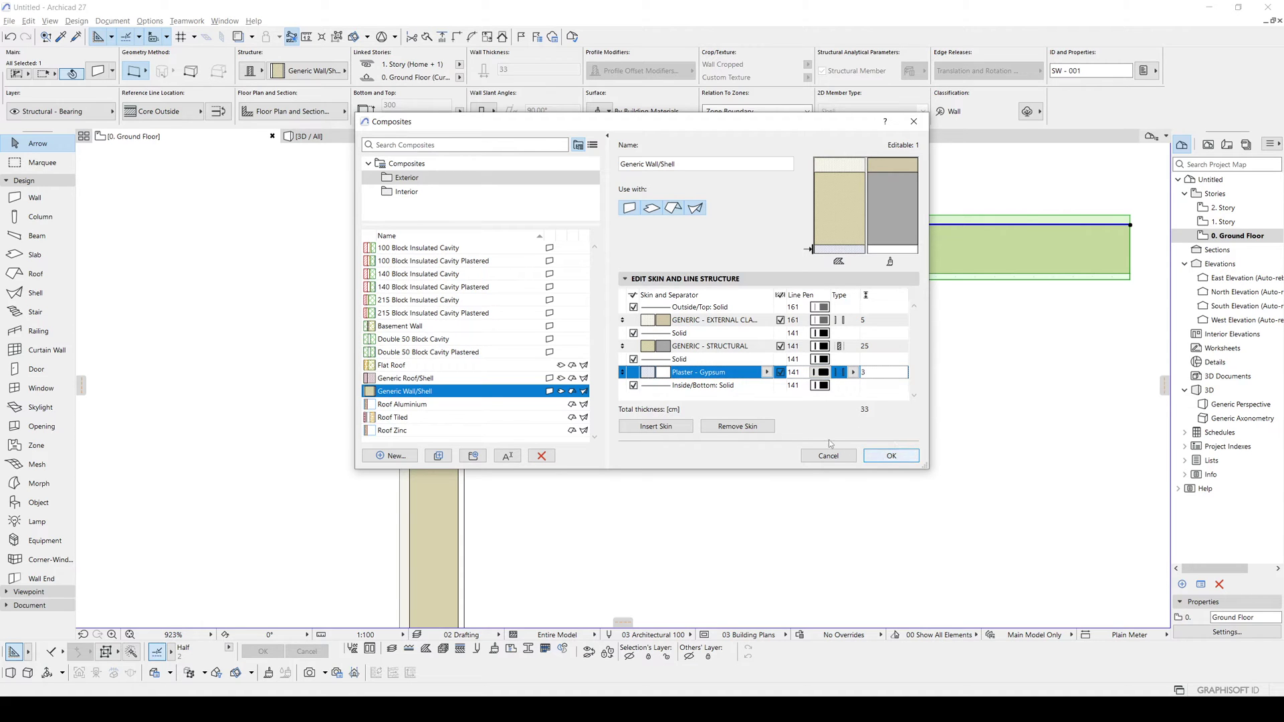
left_click(892, 456)
left_click(576, 343)
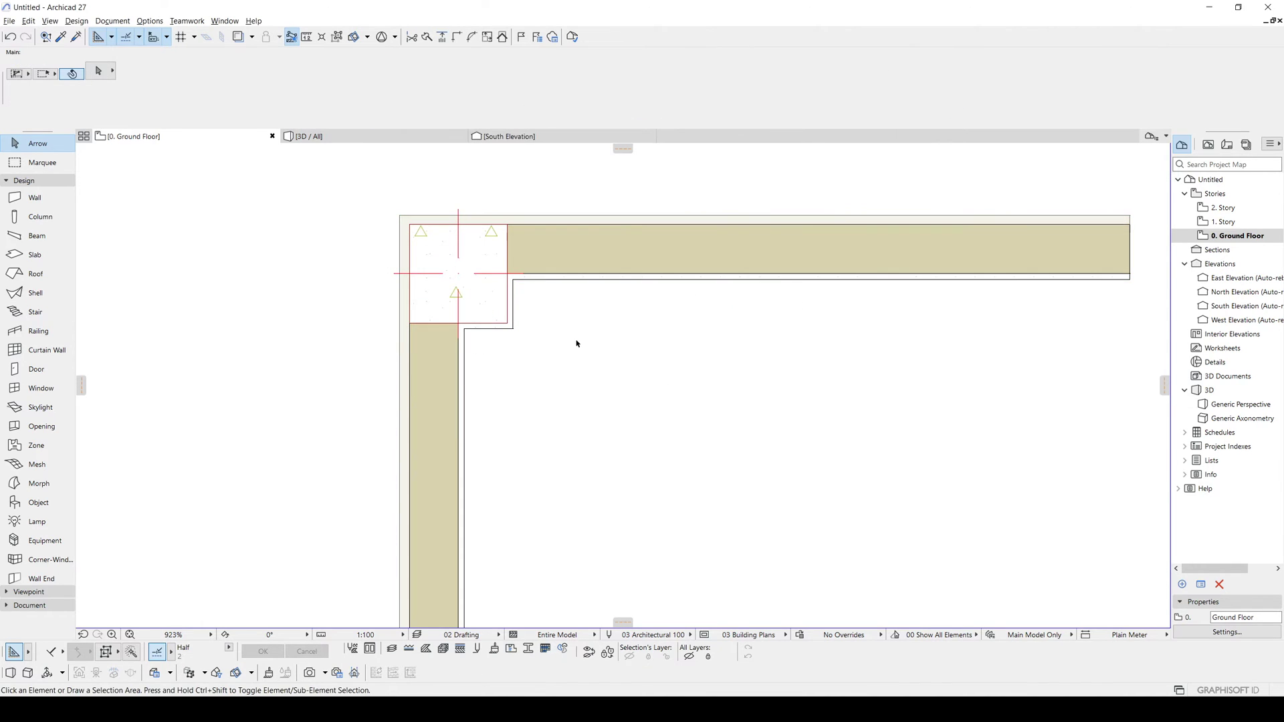
Step: Place a copy of the corner column as a freestanding column in the open area inside the L-shaped walls
scroll(565, 361, "down", 3)
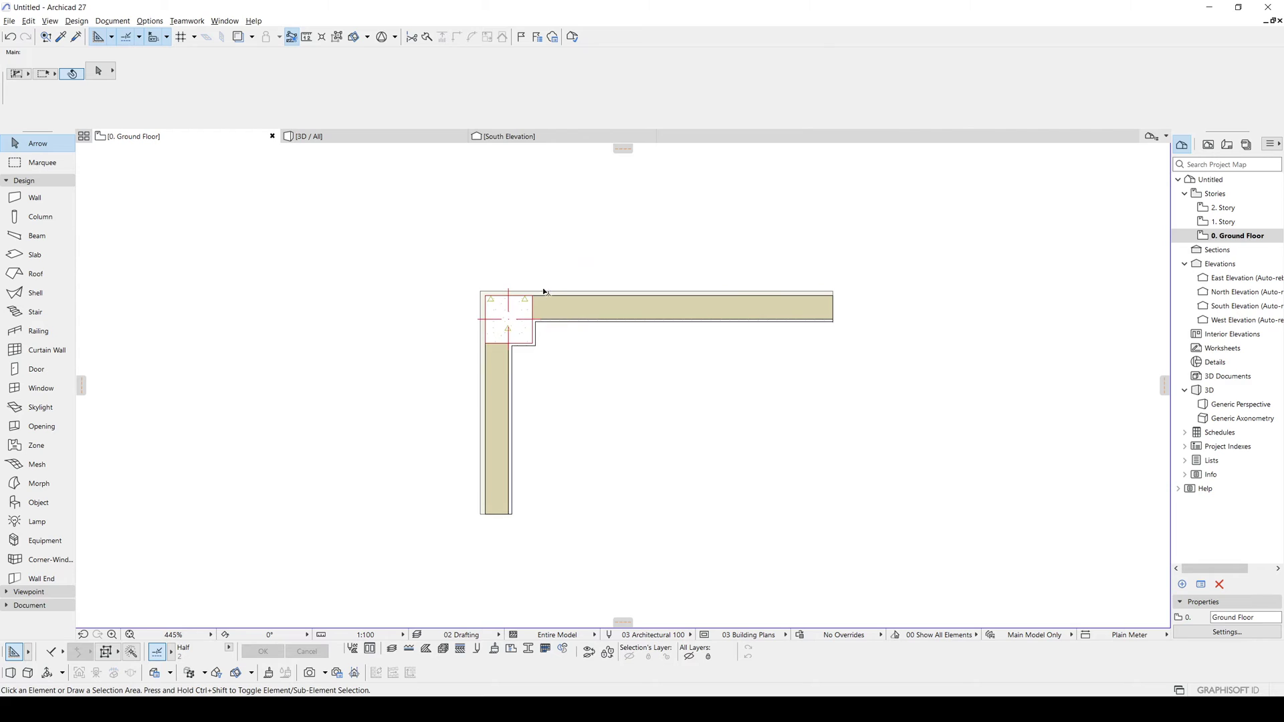
scroll(570, 402, "up", 1)
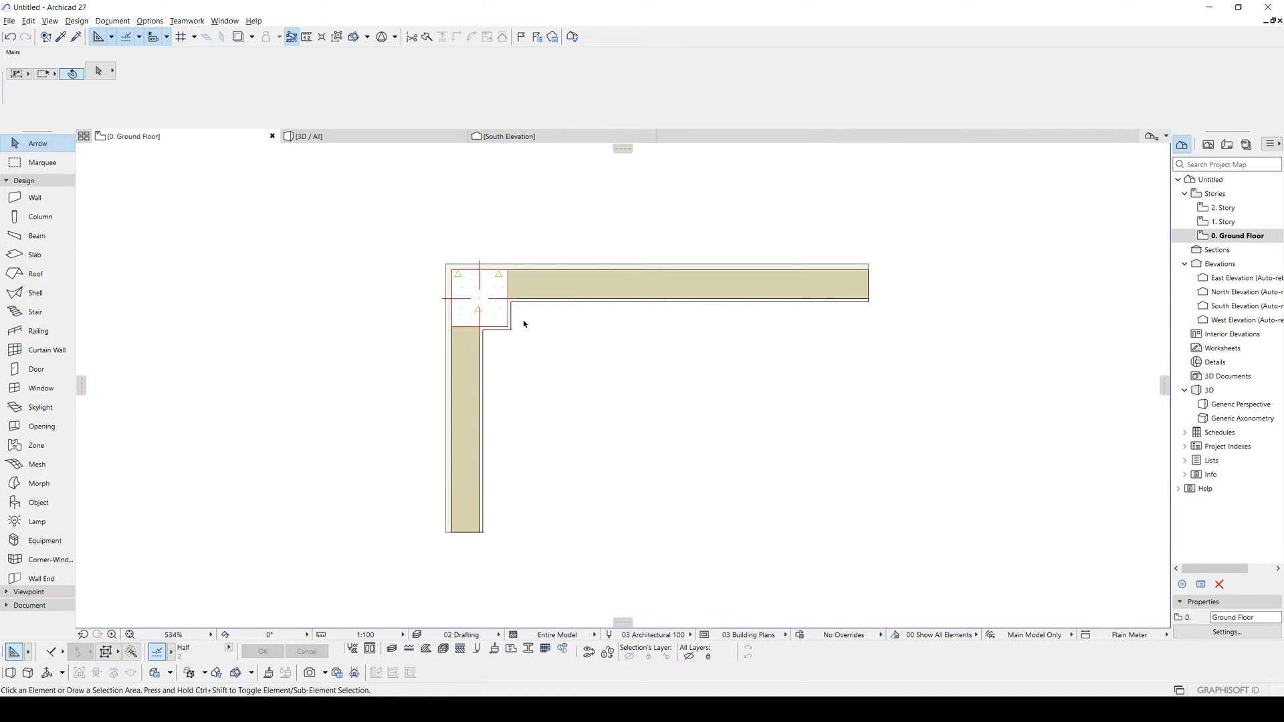
left_click(481, 303)
key("ctrl+shift+d")
left_click(480, 299)
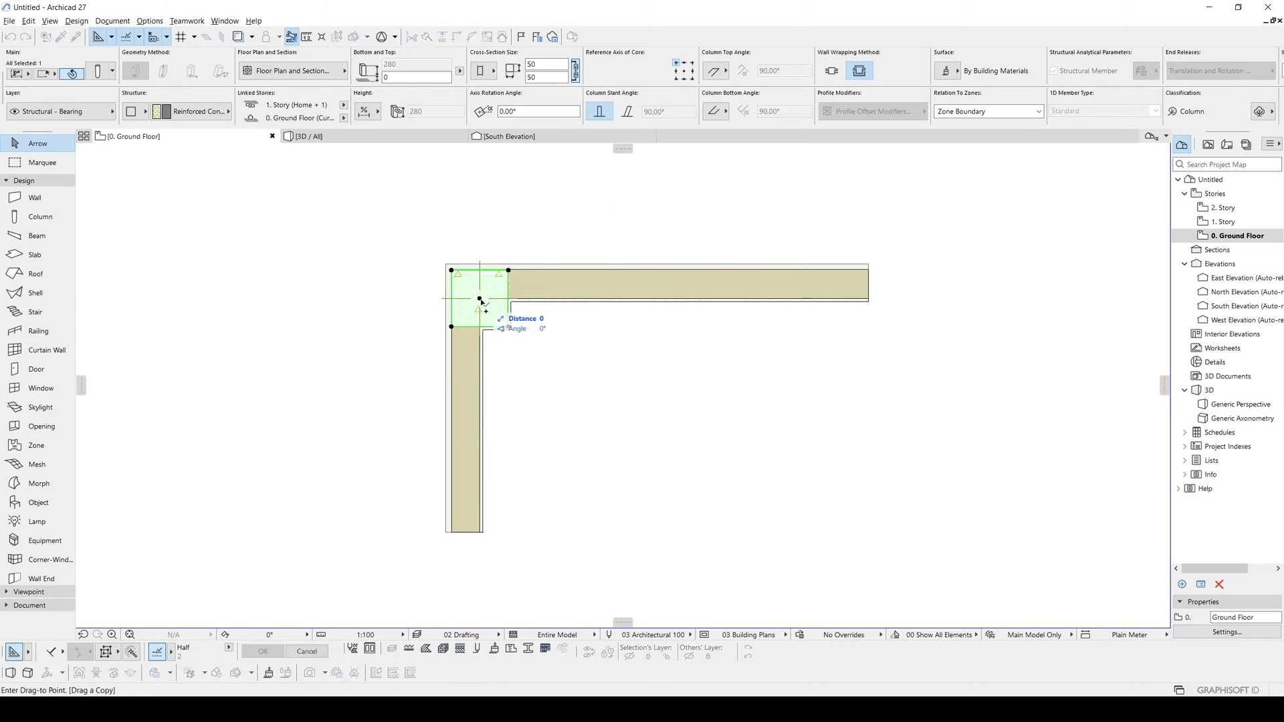
middle_click_drag(478, 359, 360, 317)
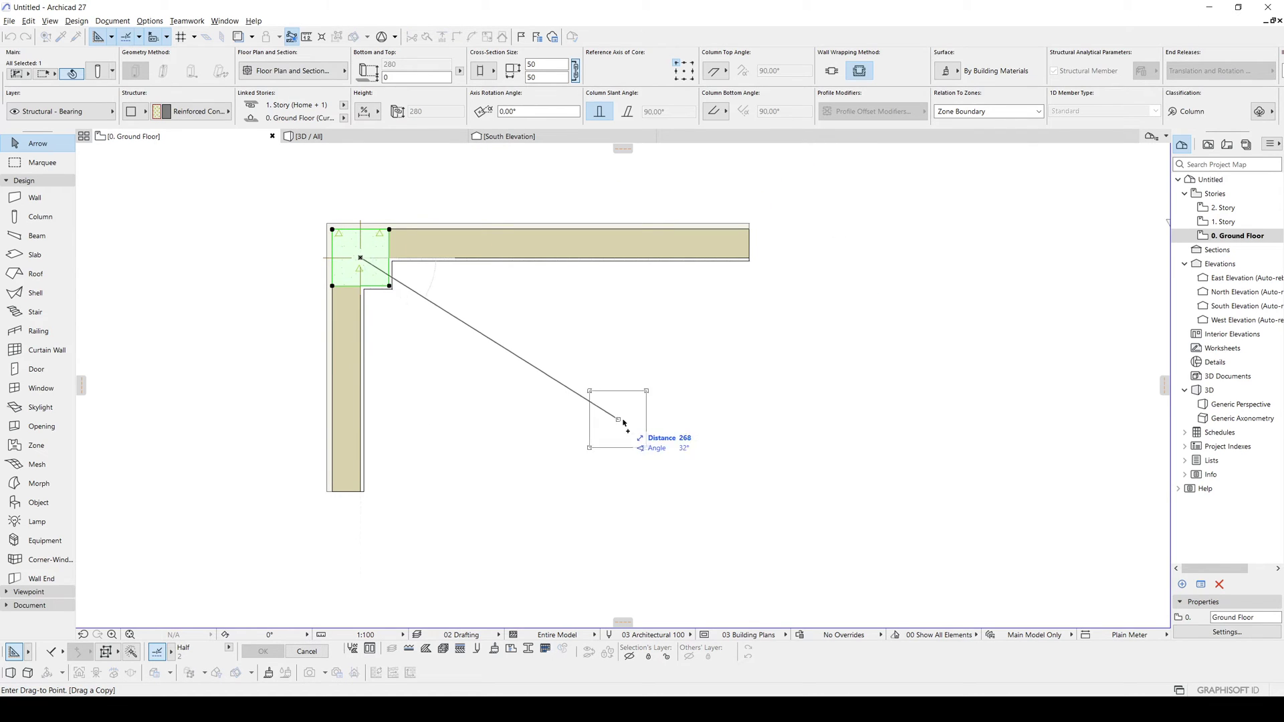
left_click(616, 443)
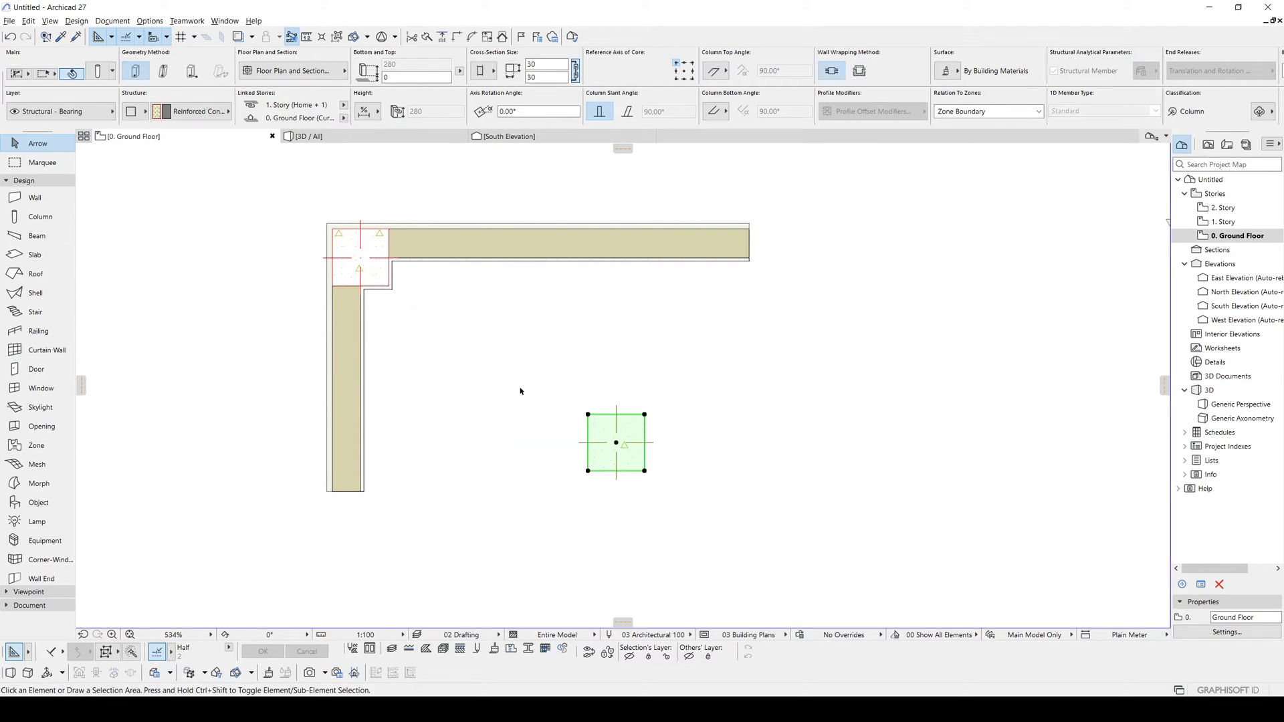
left_click(570, 393)
scroll(574, 393, "up", 2)
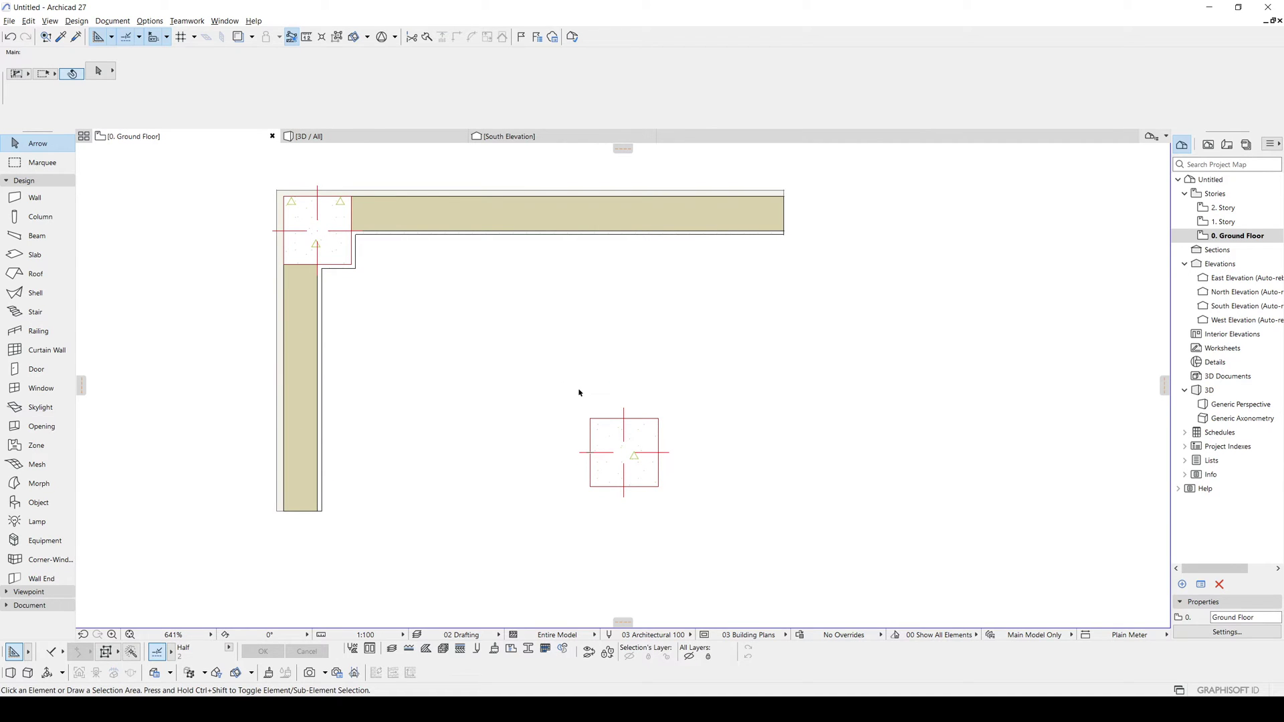
left_click(295, 381, "alt")
left_click(590, 486)
left_click(590, 419)
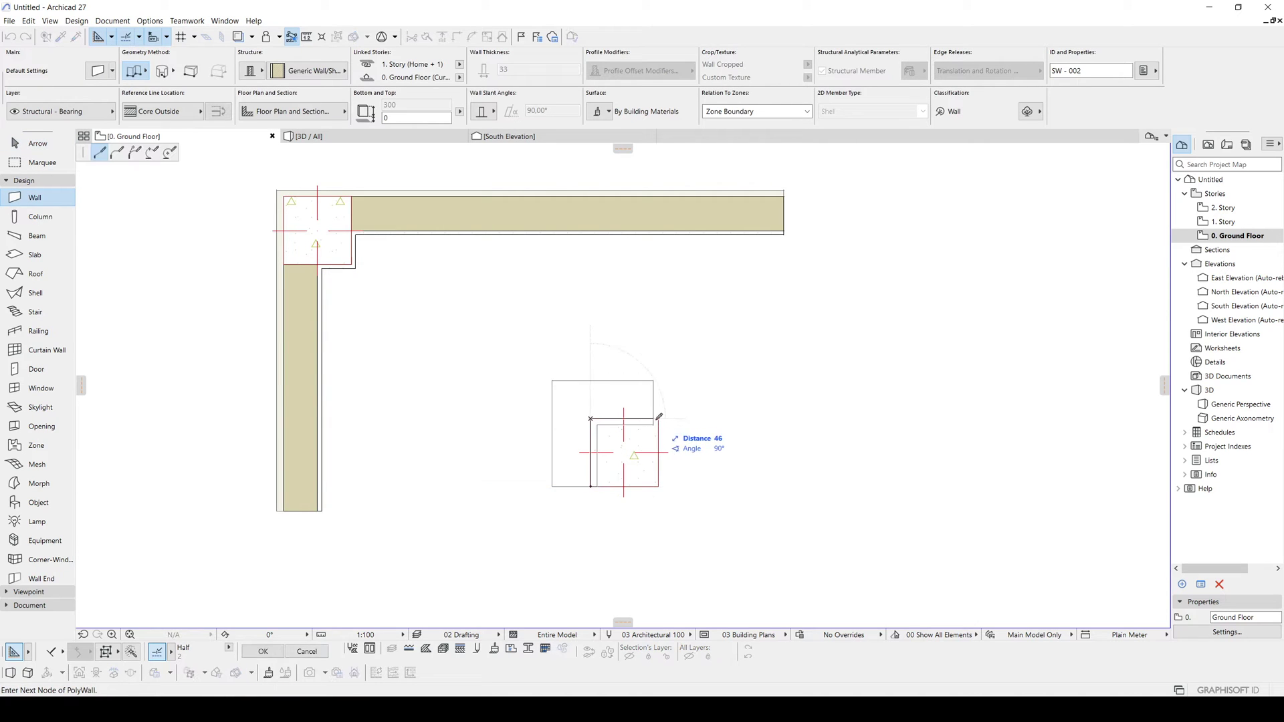
left_click(659, 420)
left_click(658, 486)
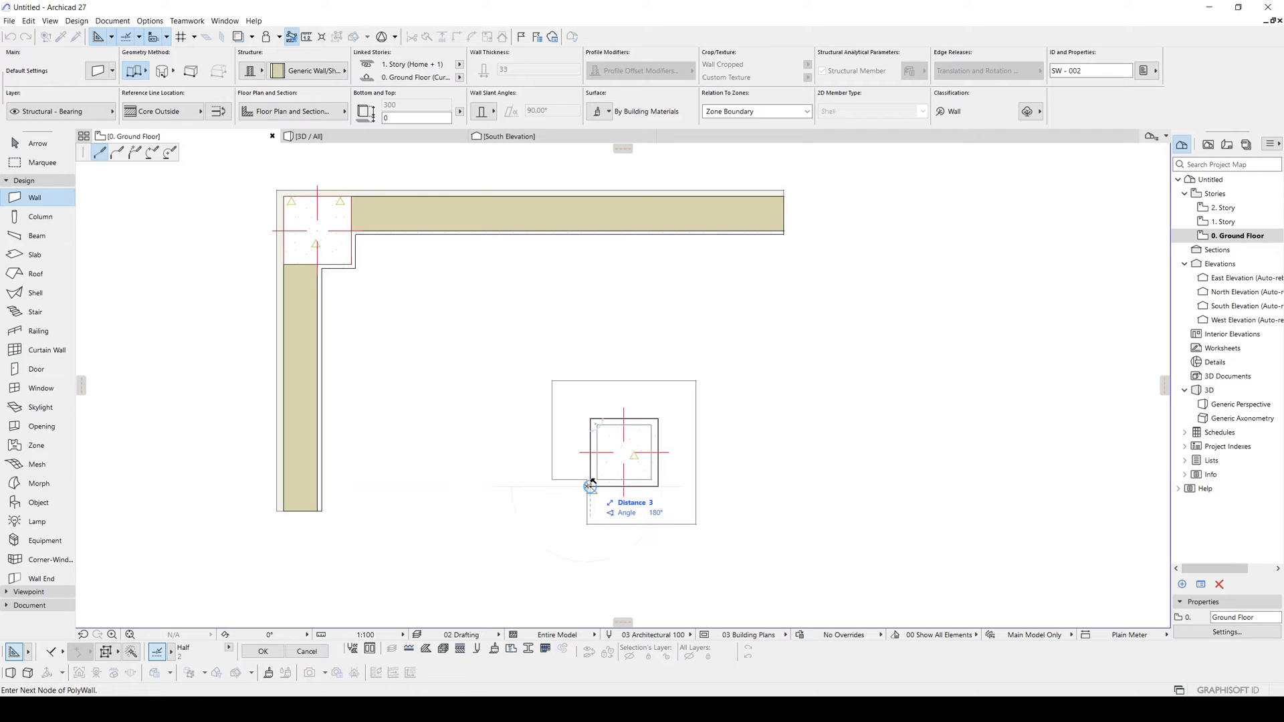
key("Escape")
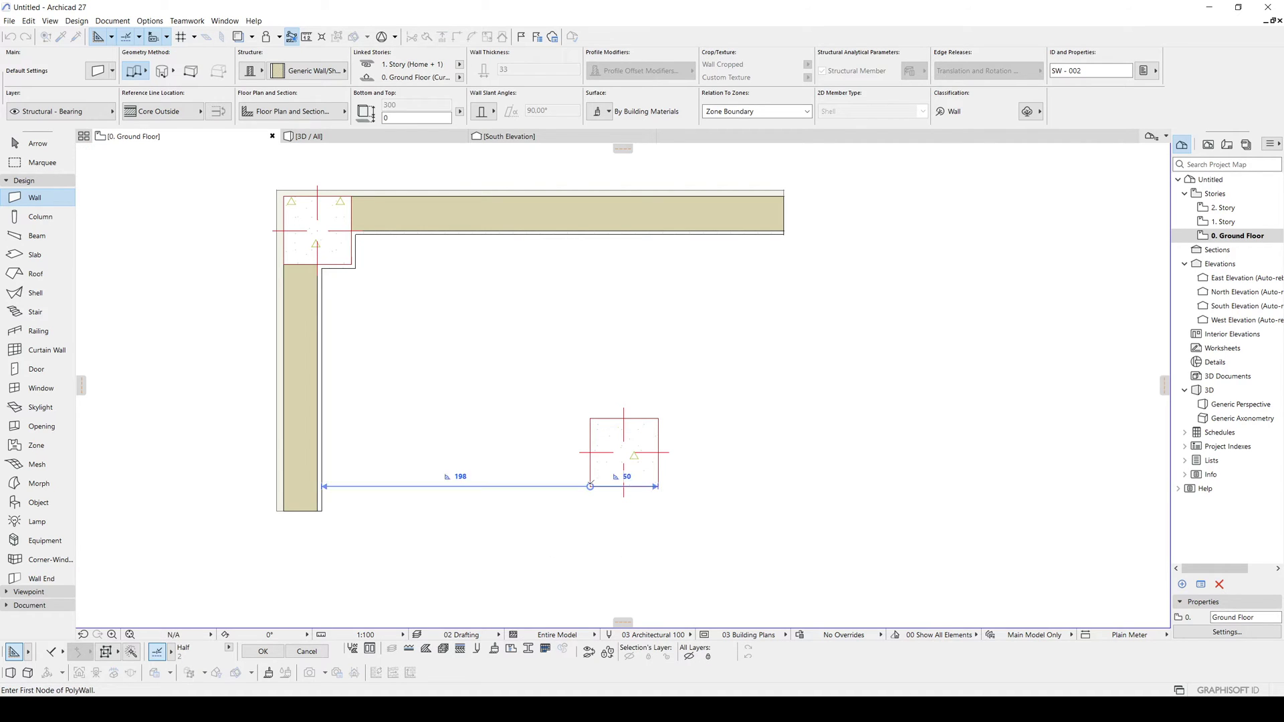
key("Escape")
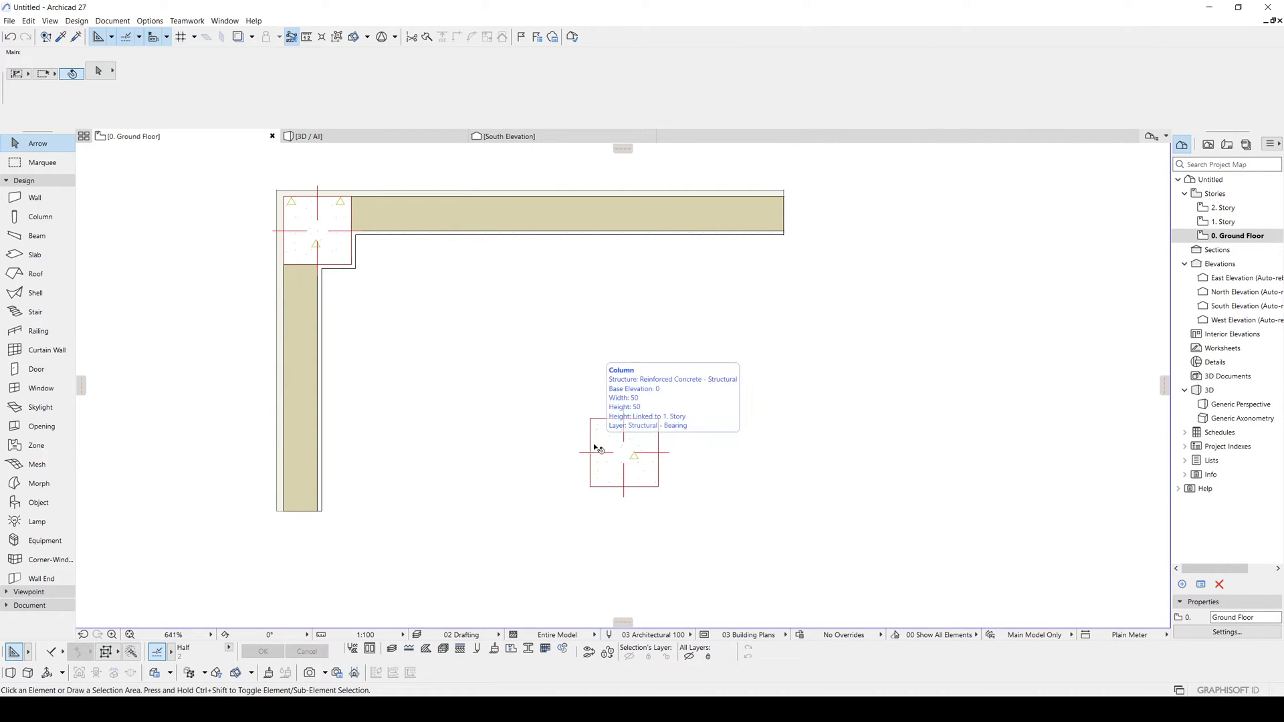
Step: Give the freestanding column a veneer with a thickness of 3 cm
left_click(639, 438)
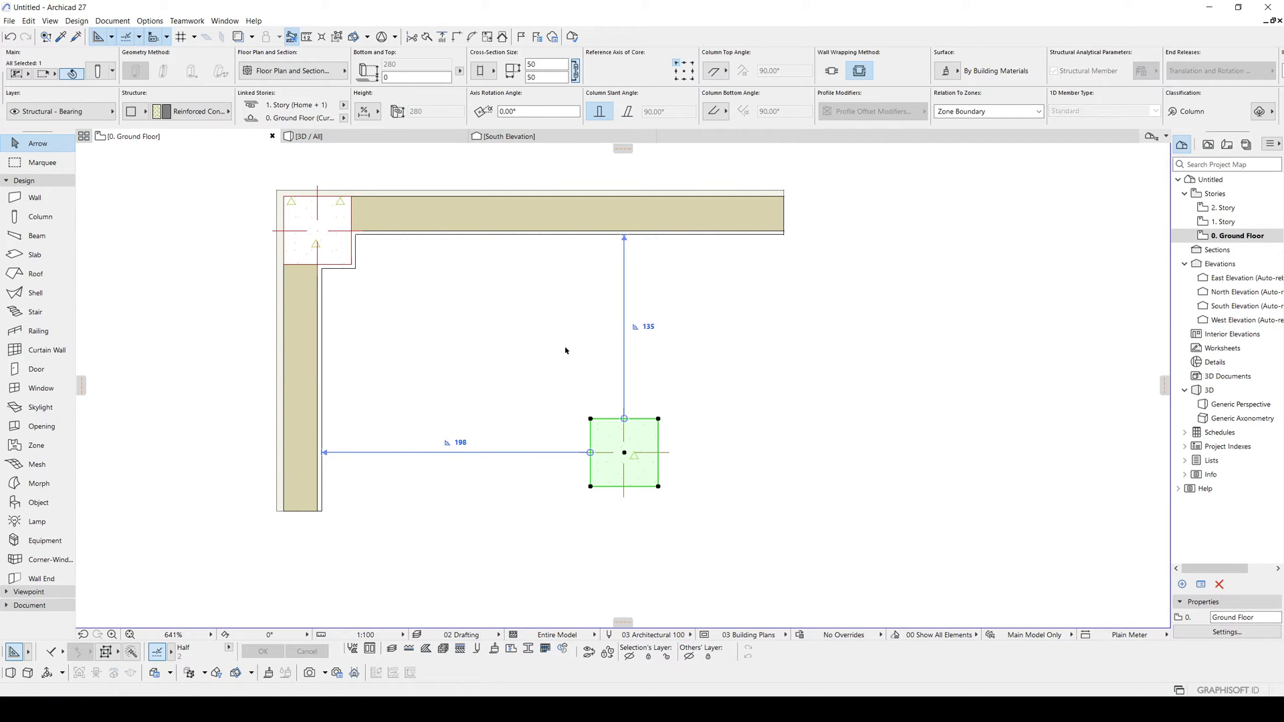
middle_click_drag(459, 427, 477, 420)
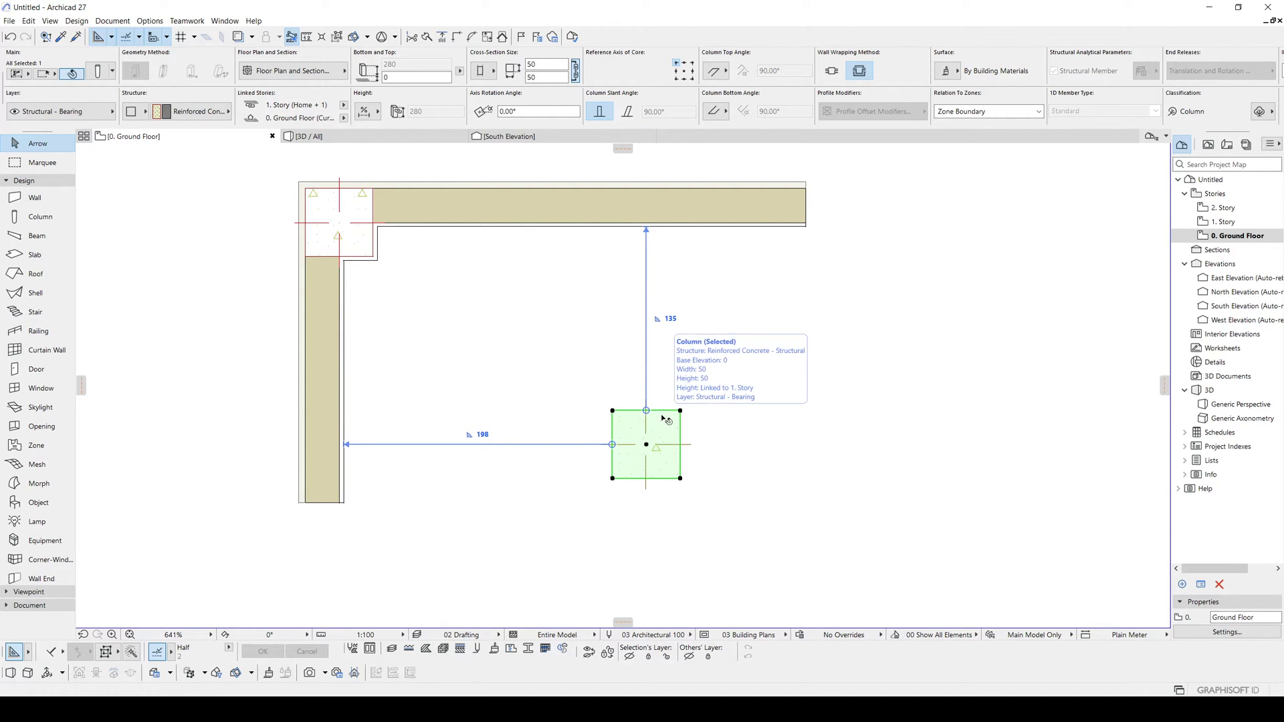
left_click(144, 112)
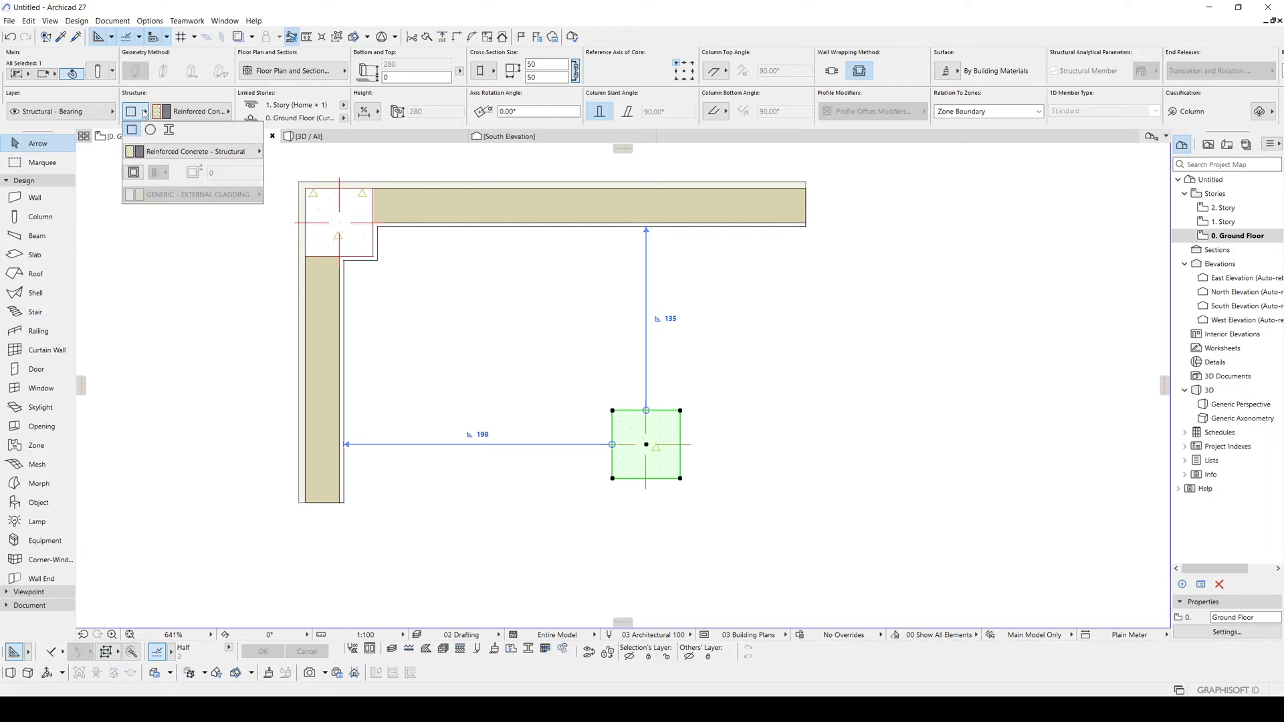
left_click(134, 173)
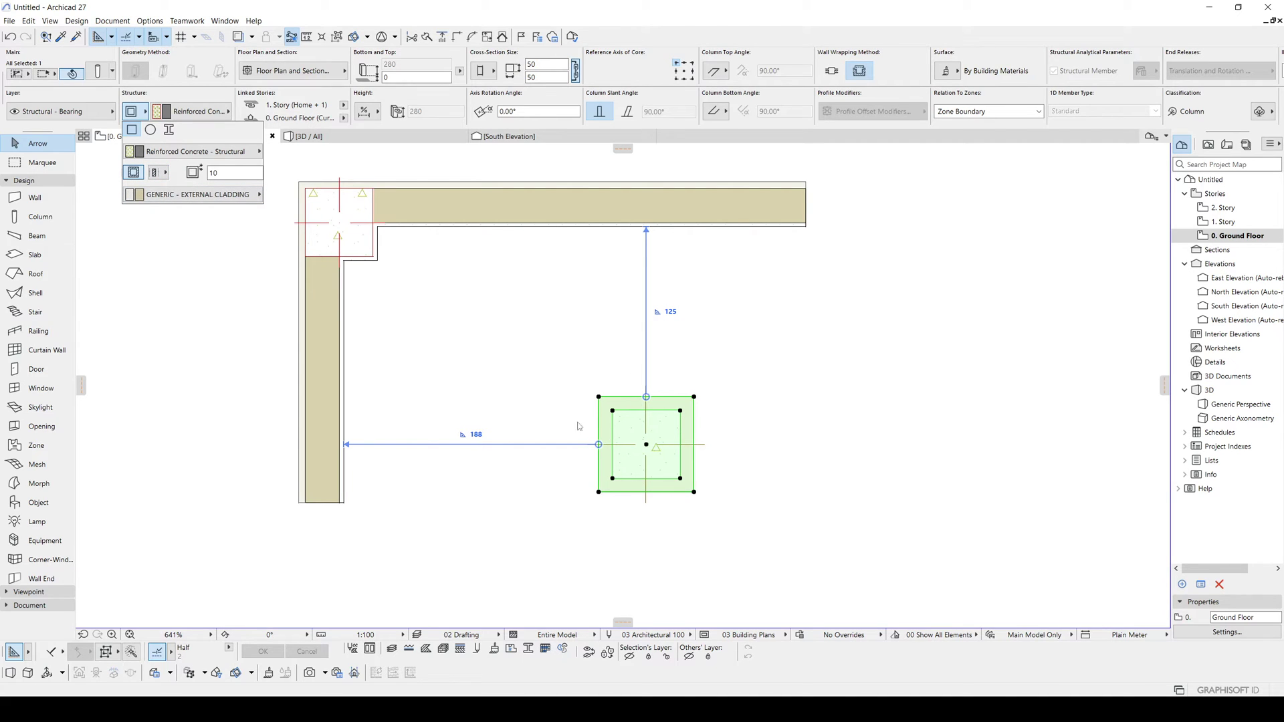
left_click(239, 172)
type("3")
key("Return")
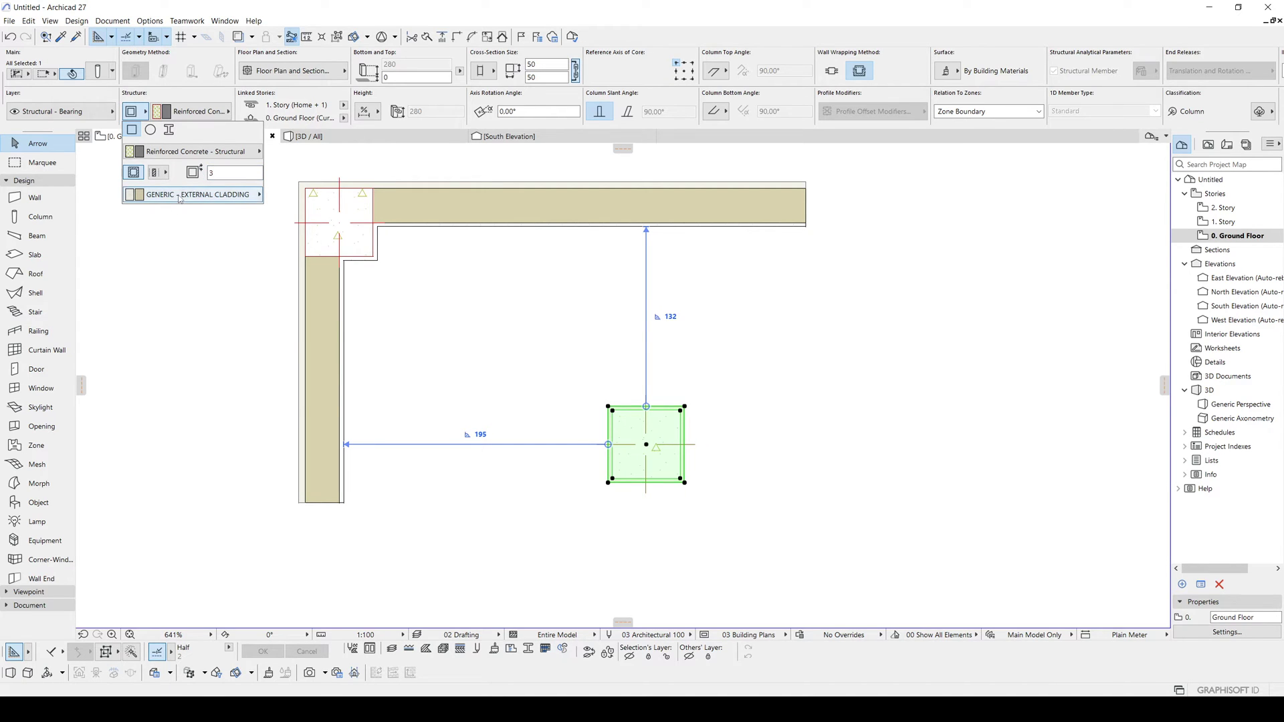
Step: Change the freestanding column's veneer building material to Plaster - Gypsum and deselect the column
left_click(180, 196)
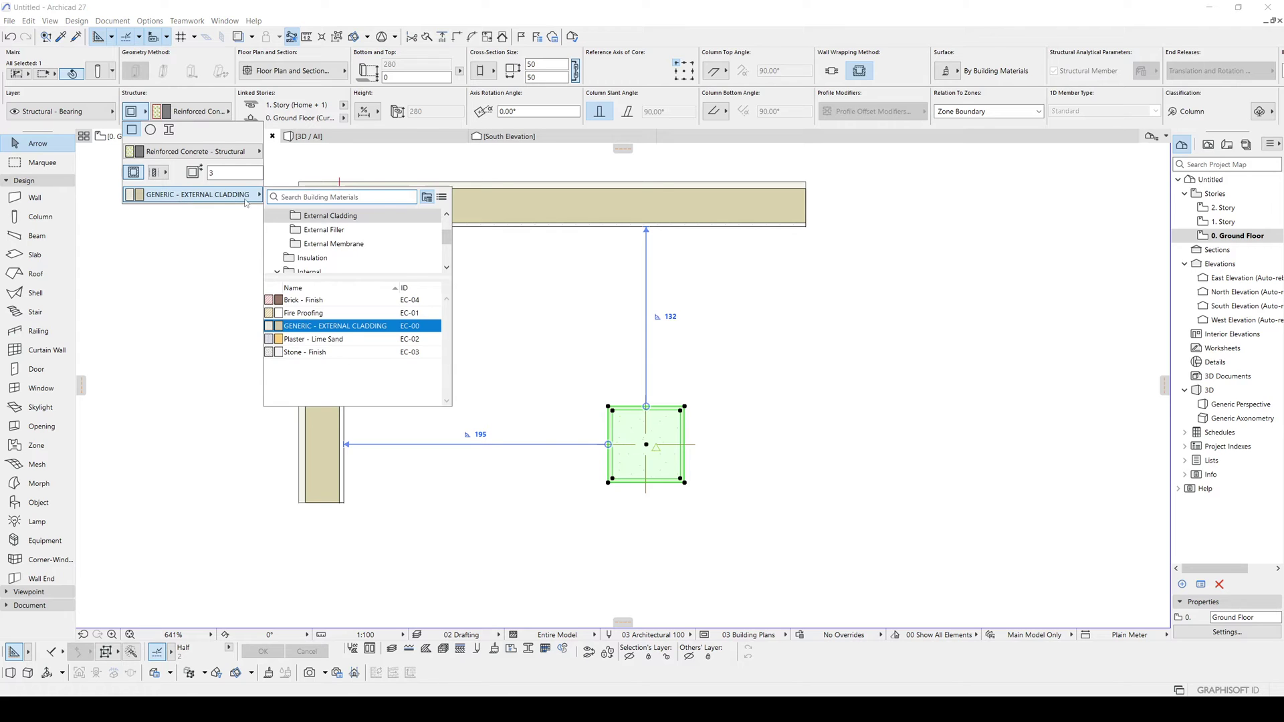
type("PL")
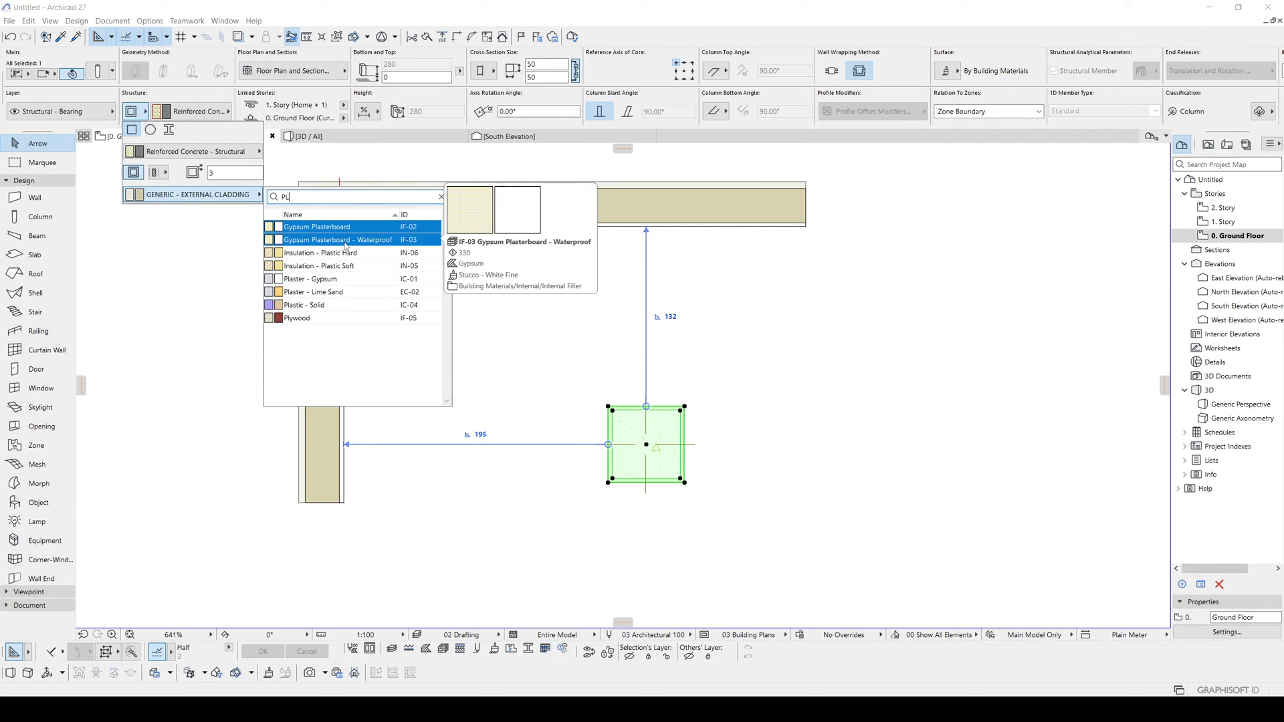
left_click(314, 279)
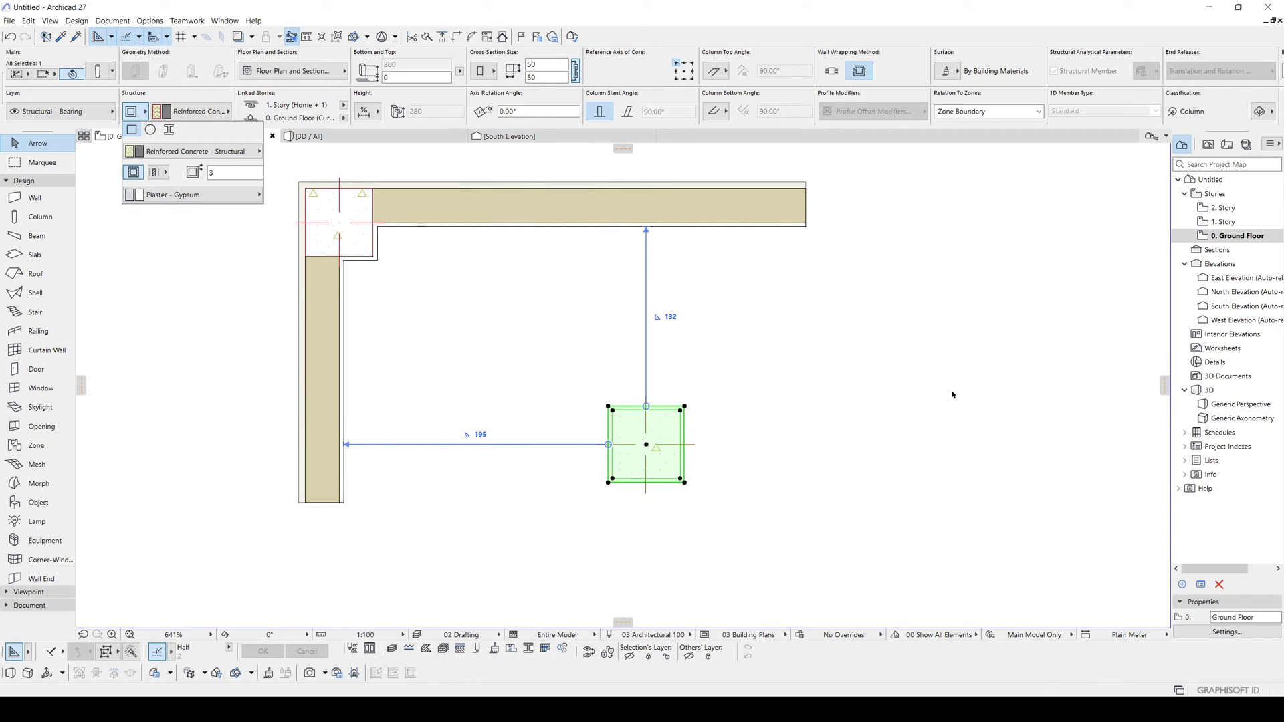
key("Escape")
Step: Copy the L-shaped corner's column to the angled wall corner, aligning its upper outer corner with the walls' reference line intersection
scroll(681, 315, "down", 2)
middle_click_drag(691, 322, 633, 343)
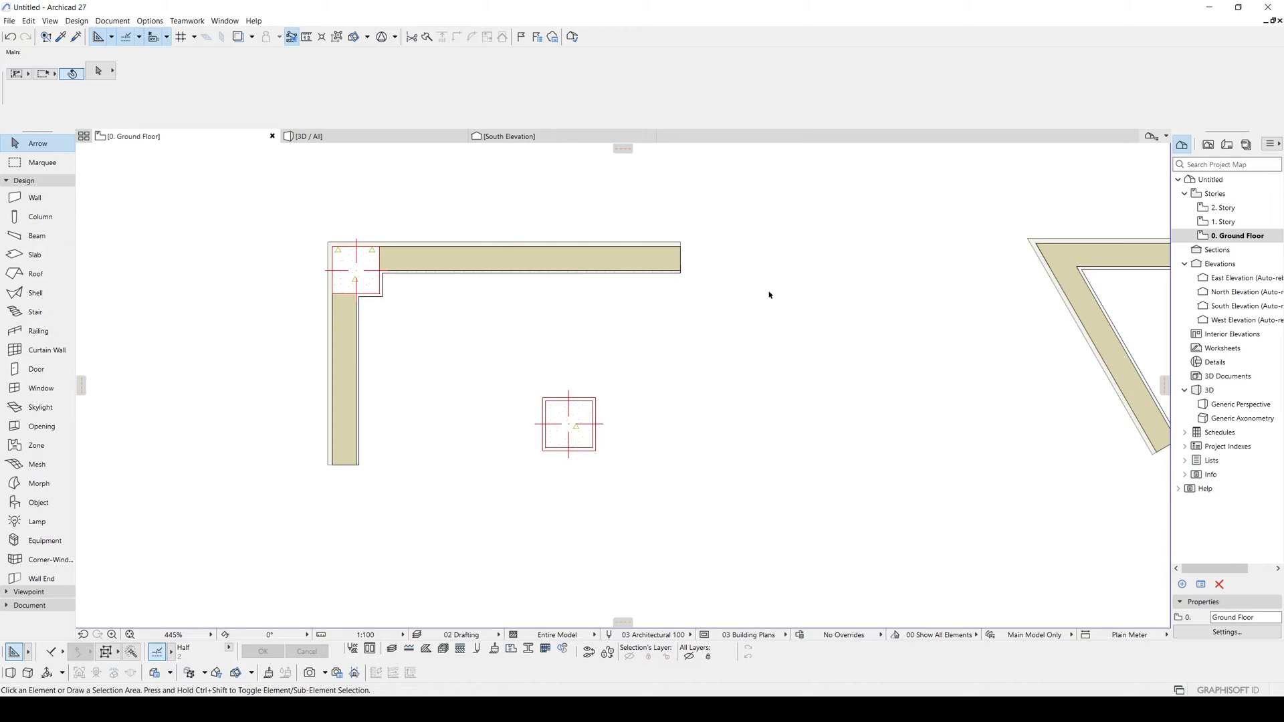
middle_click_drag(928, 390, 546, 435)
scroll(806, 352, "down", 2)
middle_click_drag(848, 347, 1093, 365)
scroll(1092, 365, "up", 1)
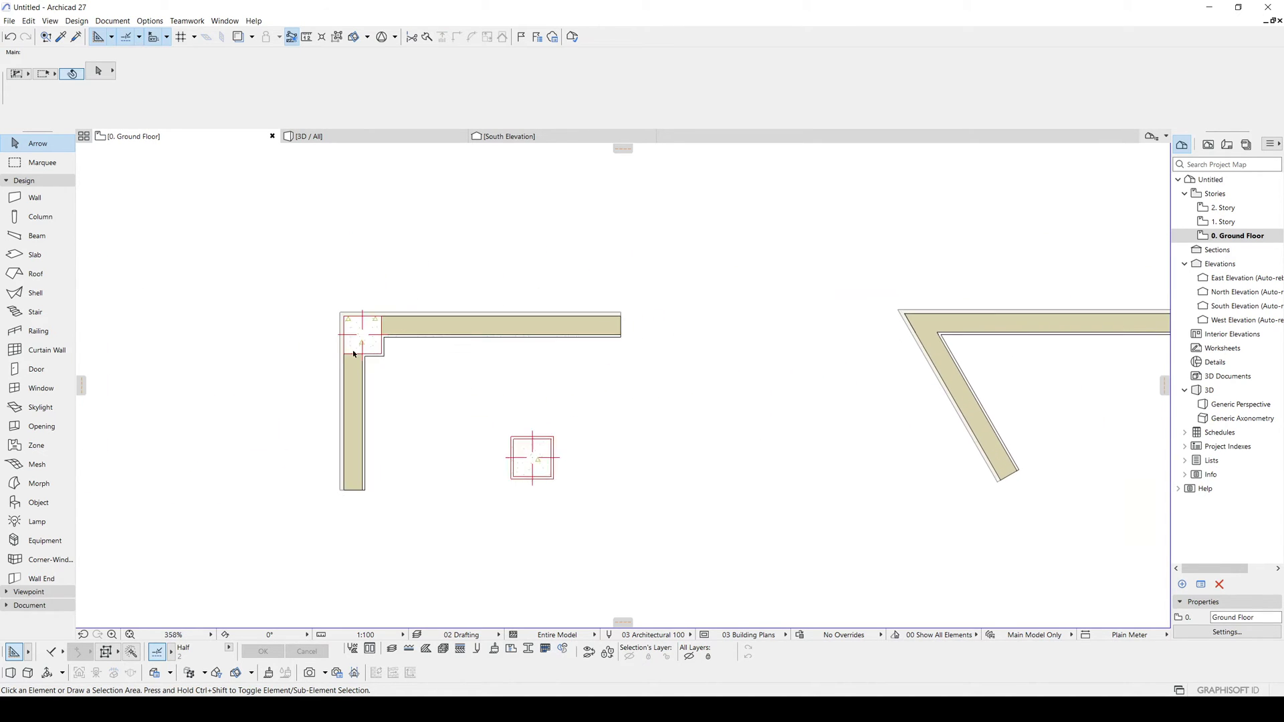
left_click(352, 350)
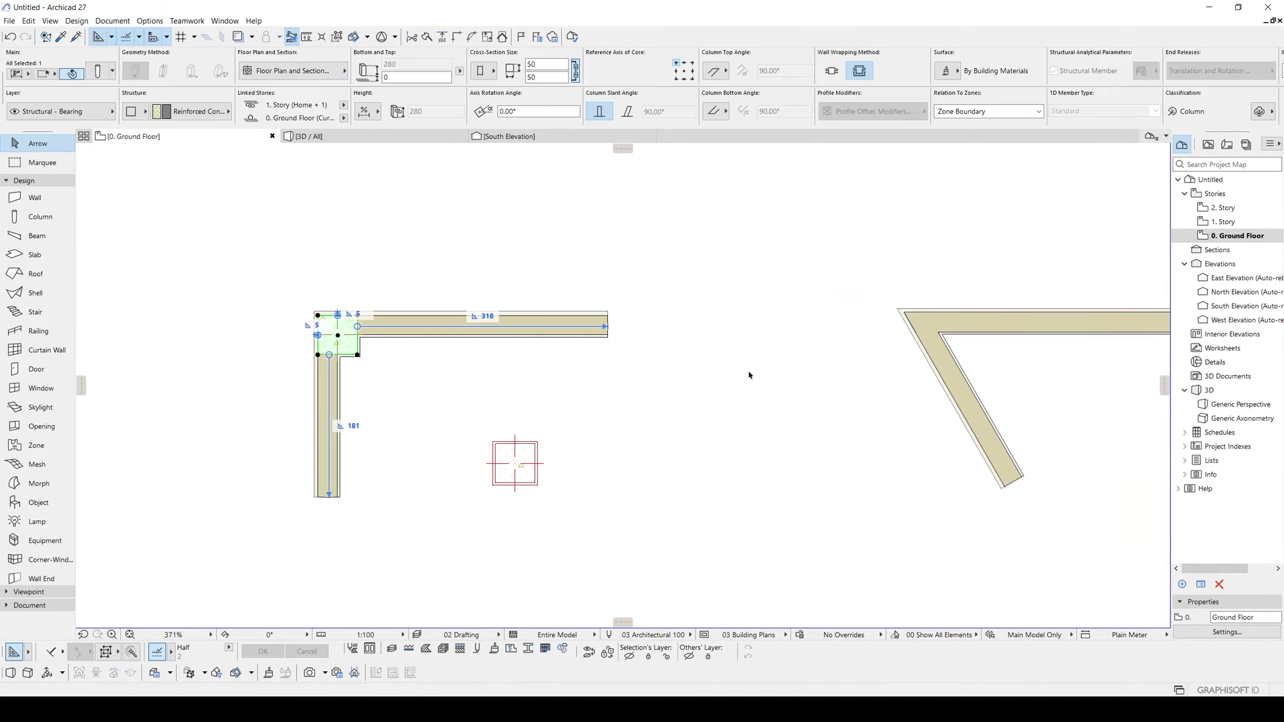
key("ctrl+shift+d")
left_click(318, 315)
left_click(905, 312)
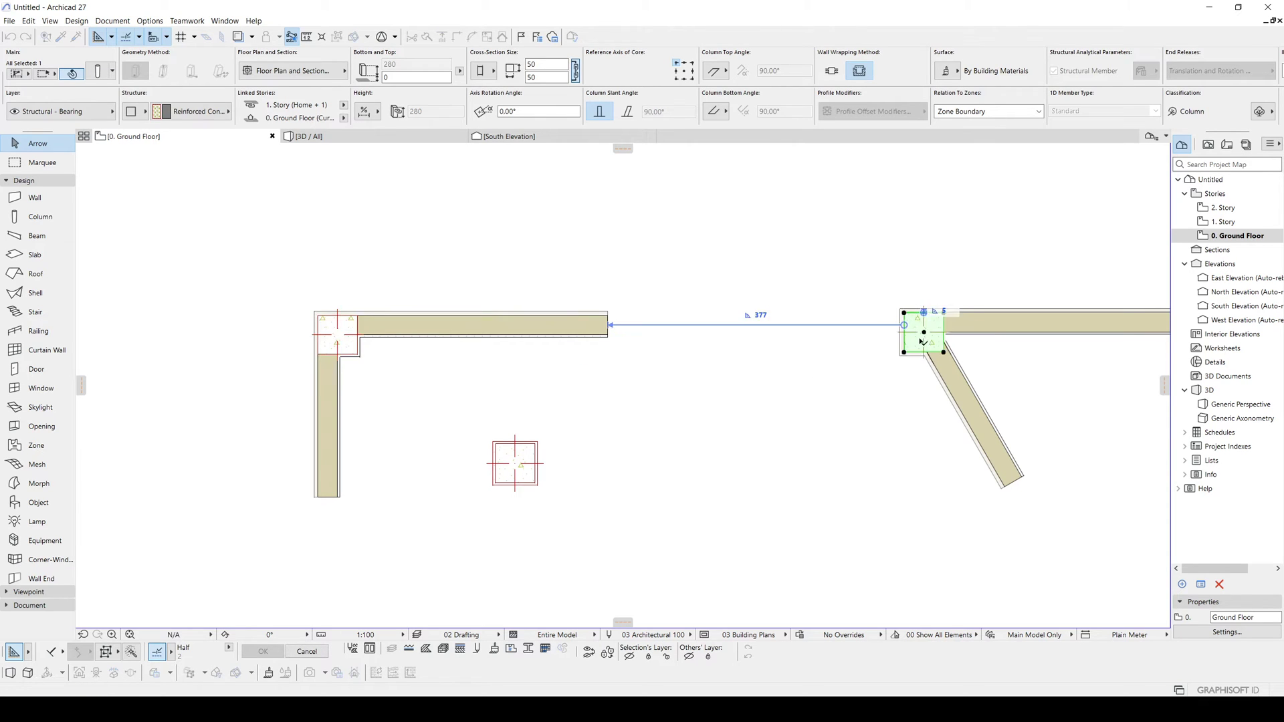
middle_click_drag(803, 368, 487, 382)
key("Escape")
scroll(650, 342, "up", 1)
scroll(655, 344, "up", 2)
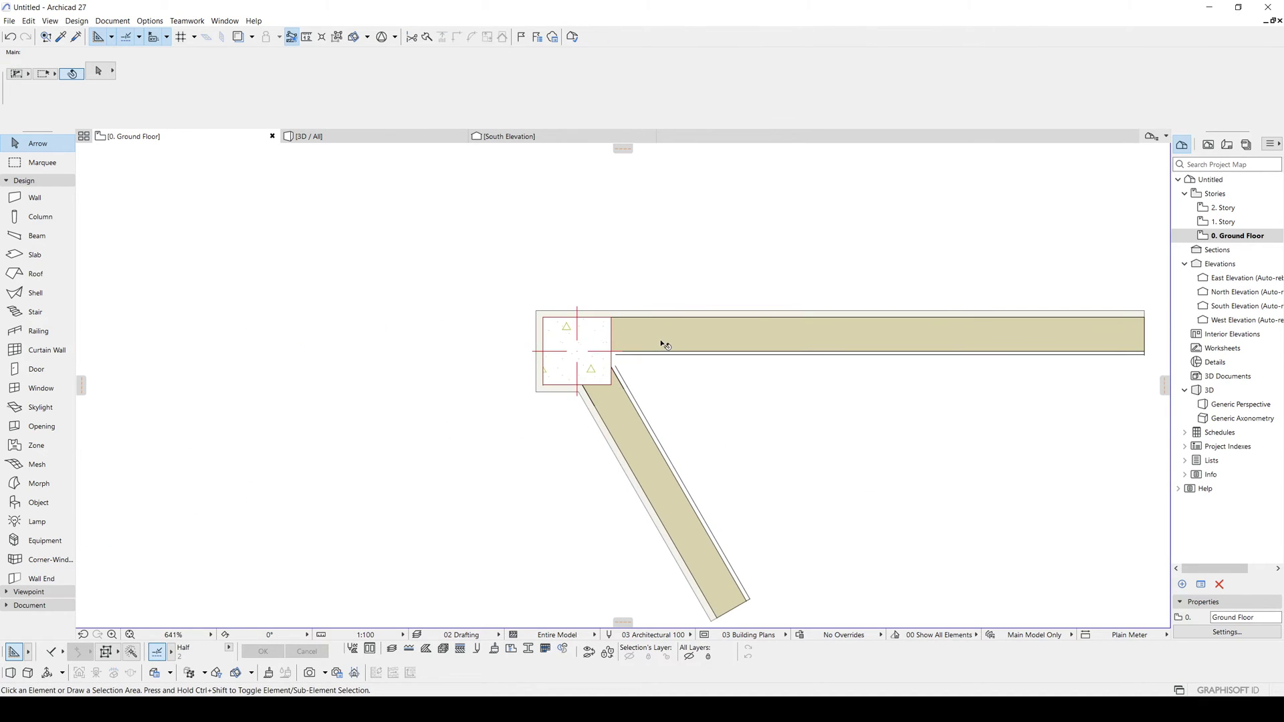
Step: Move the column out of the angled wall corner into the empty gap between the two wall corners
mouse_move(670, 344)
middle_click_drag(897, 459, 762, 401)
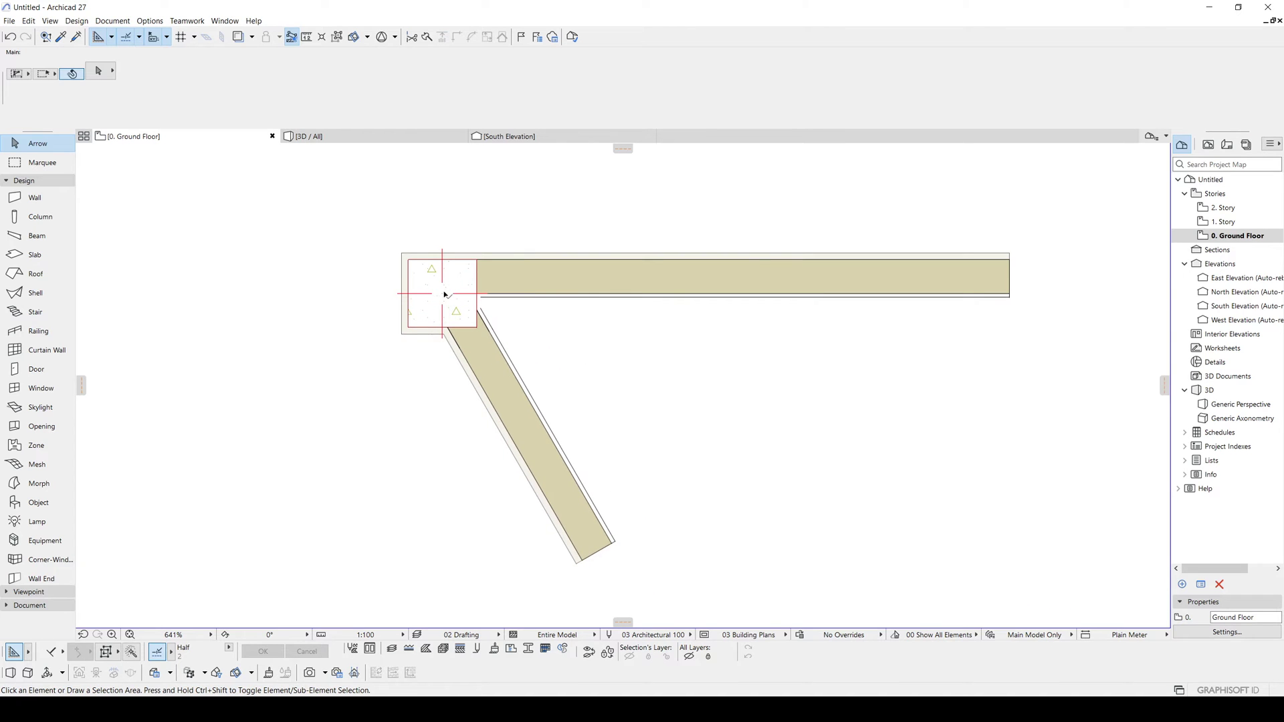
left_click_drag(443, 293, 257, 297)
middle_click_drag(258, 296, 624, 320)
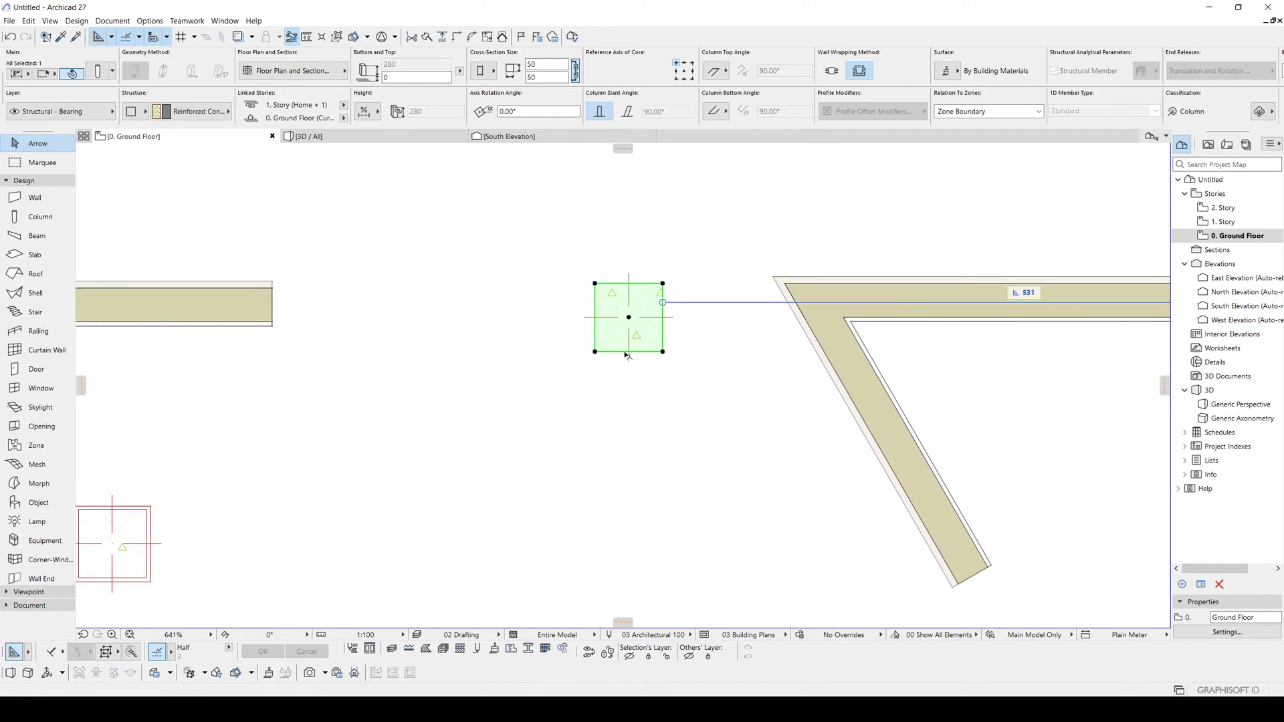
left_click(622, 387)
left_click(623, 323)
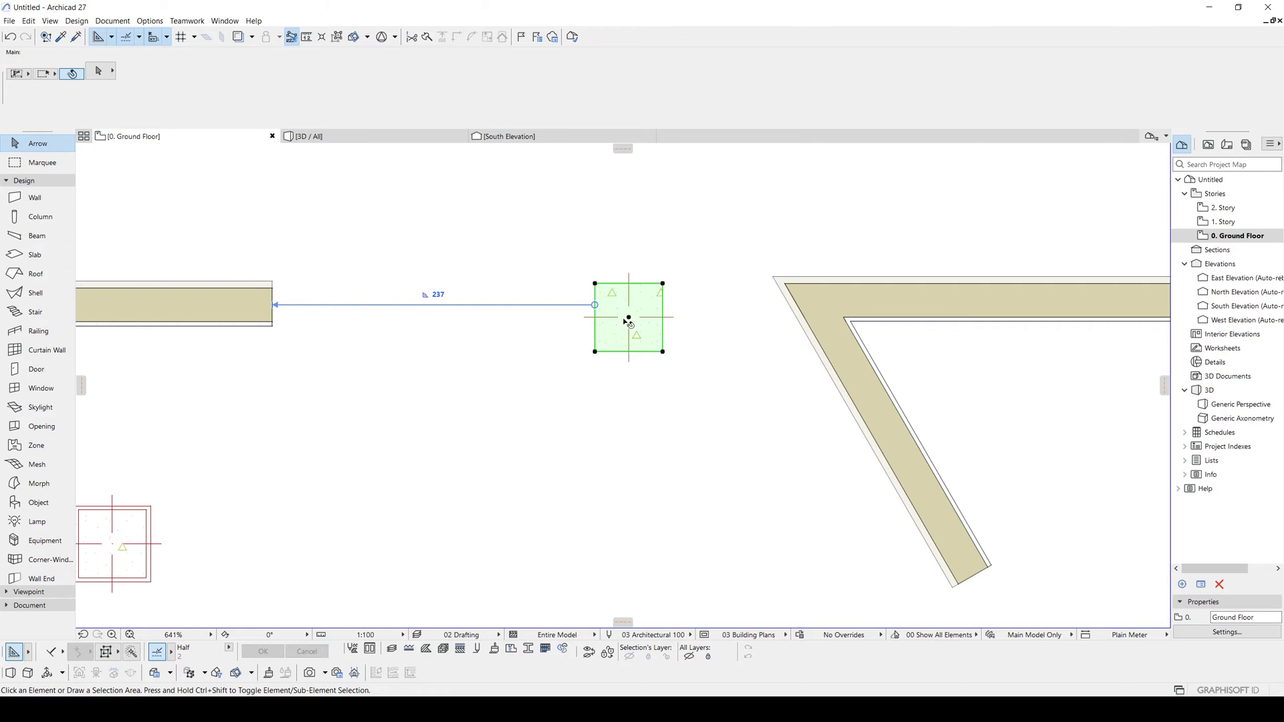
left_click(189, 119)
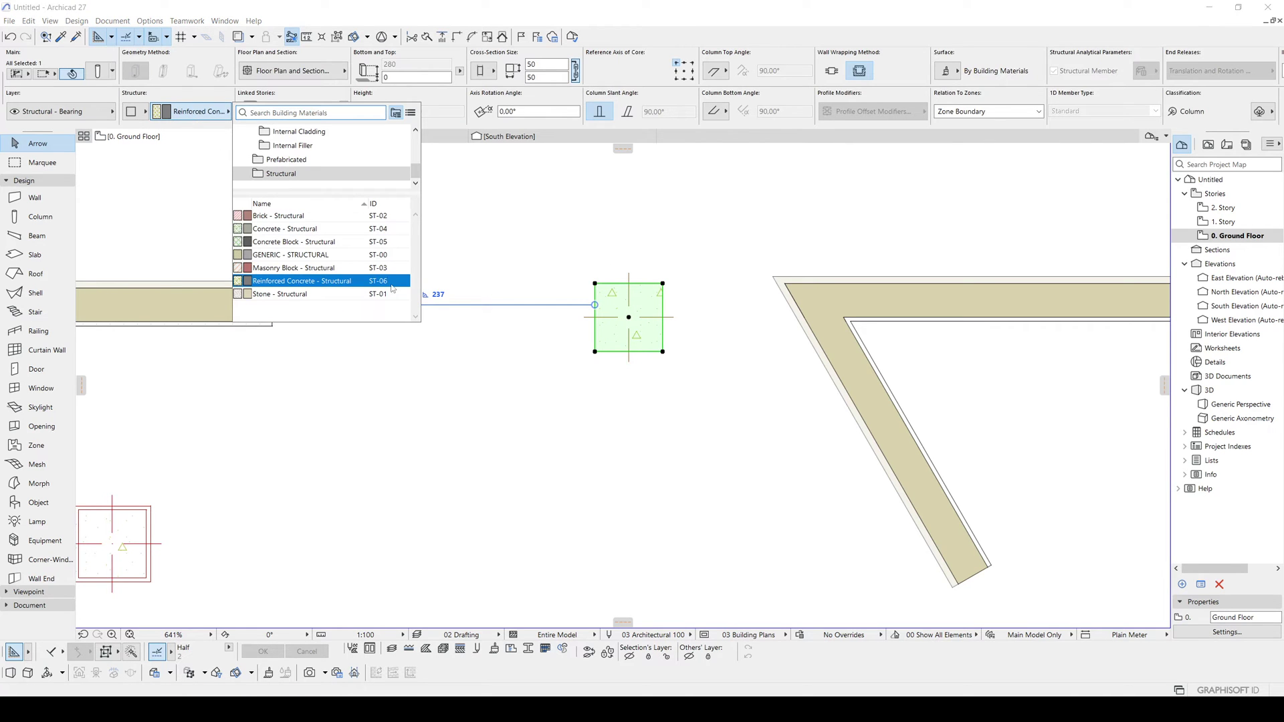
left_click(468, 406)
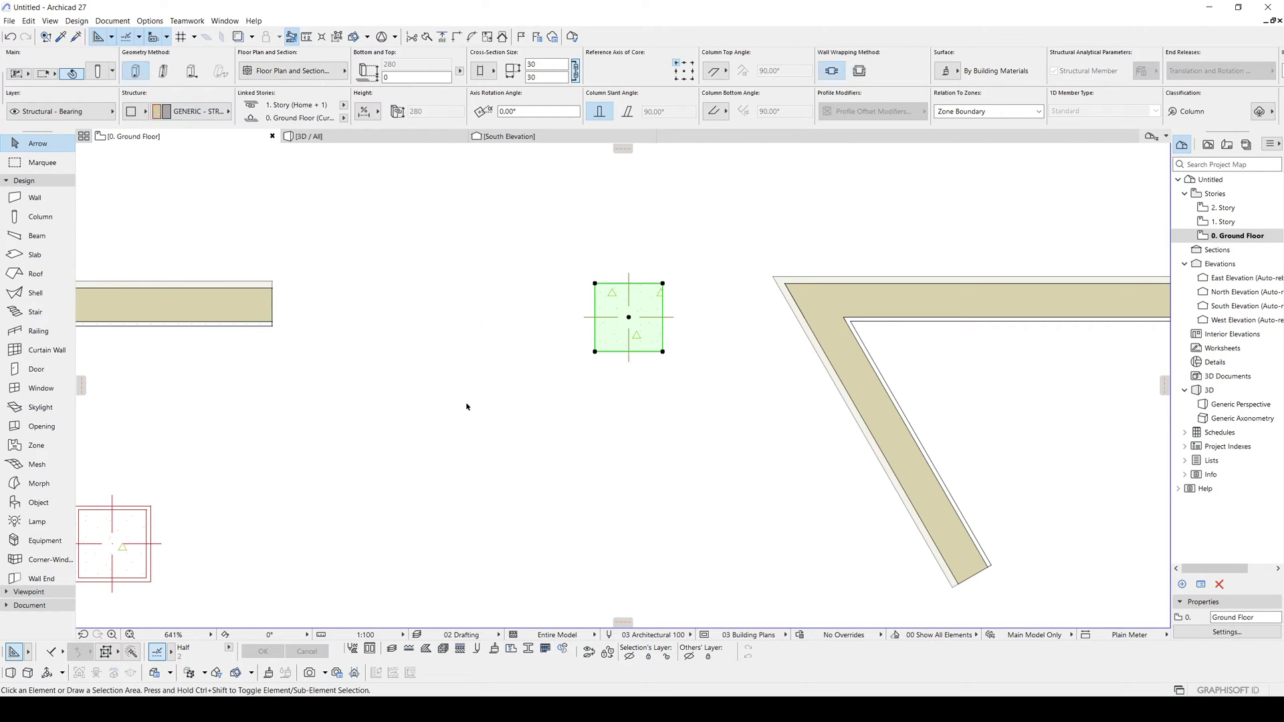
Step: Deselect the column and set up a polygonal fill using the Building Material (Cut Fill) category
left_click(468, 406)
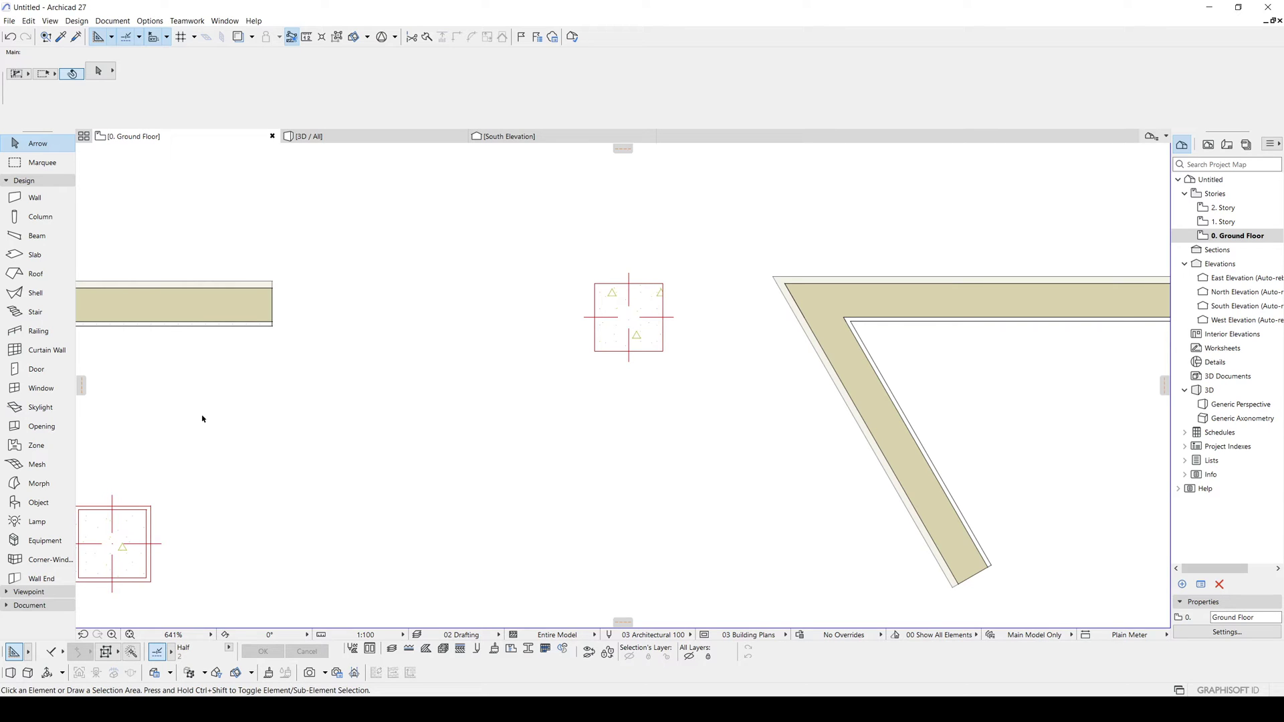
left_click(15, 606)
left_click(6, 182)
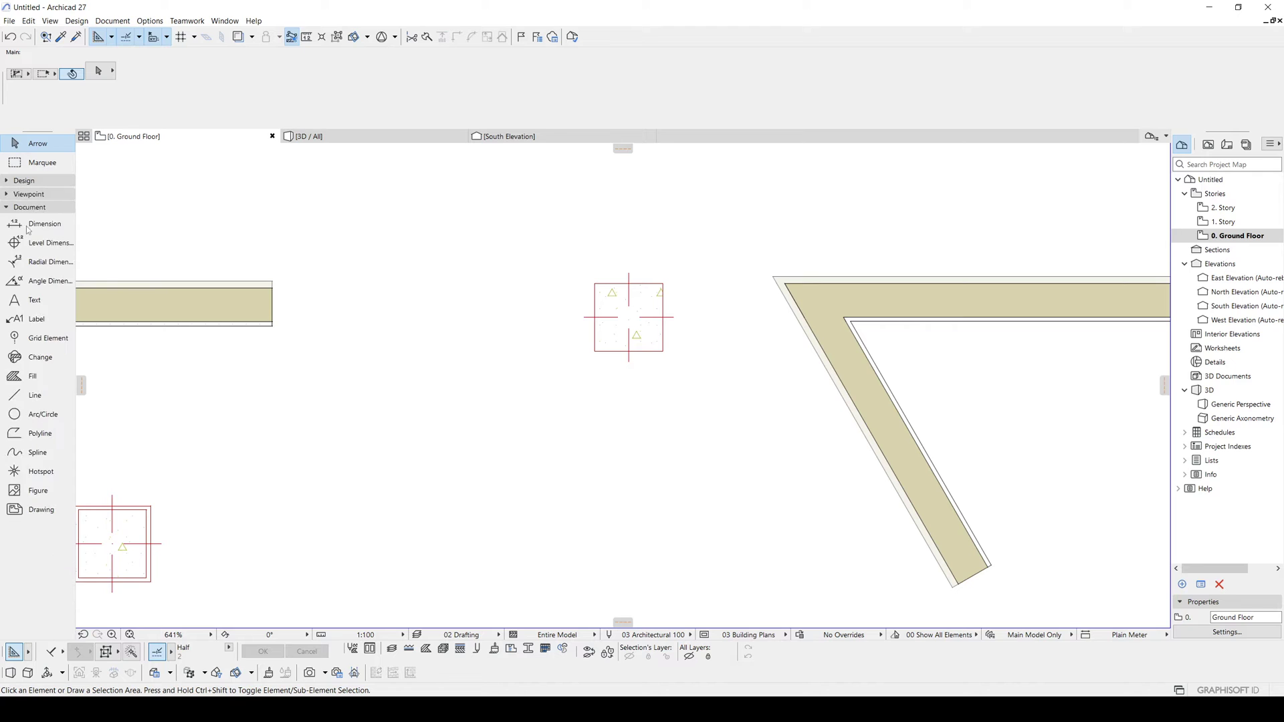
left_click(40, 380)
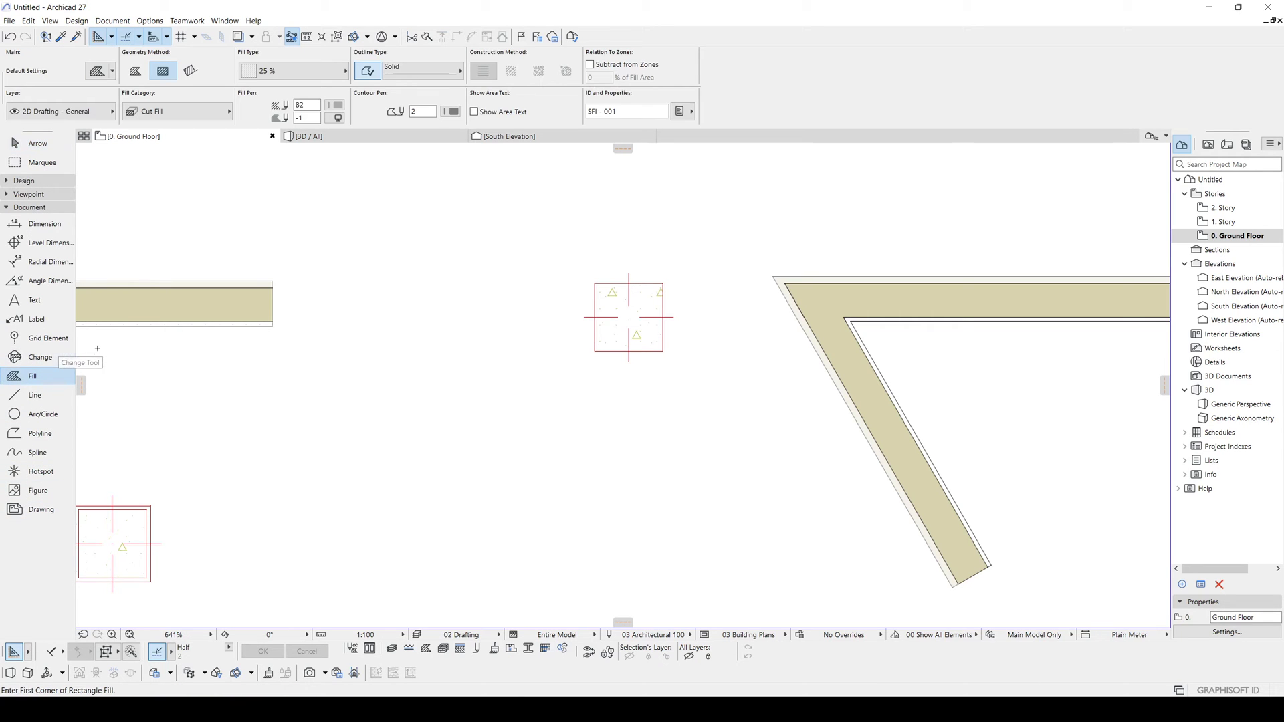
left_click(135, 71)
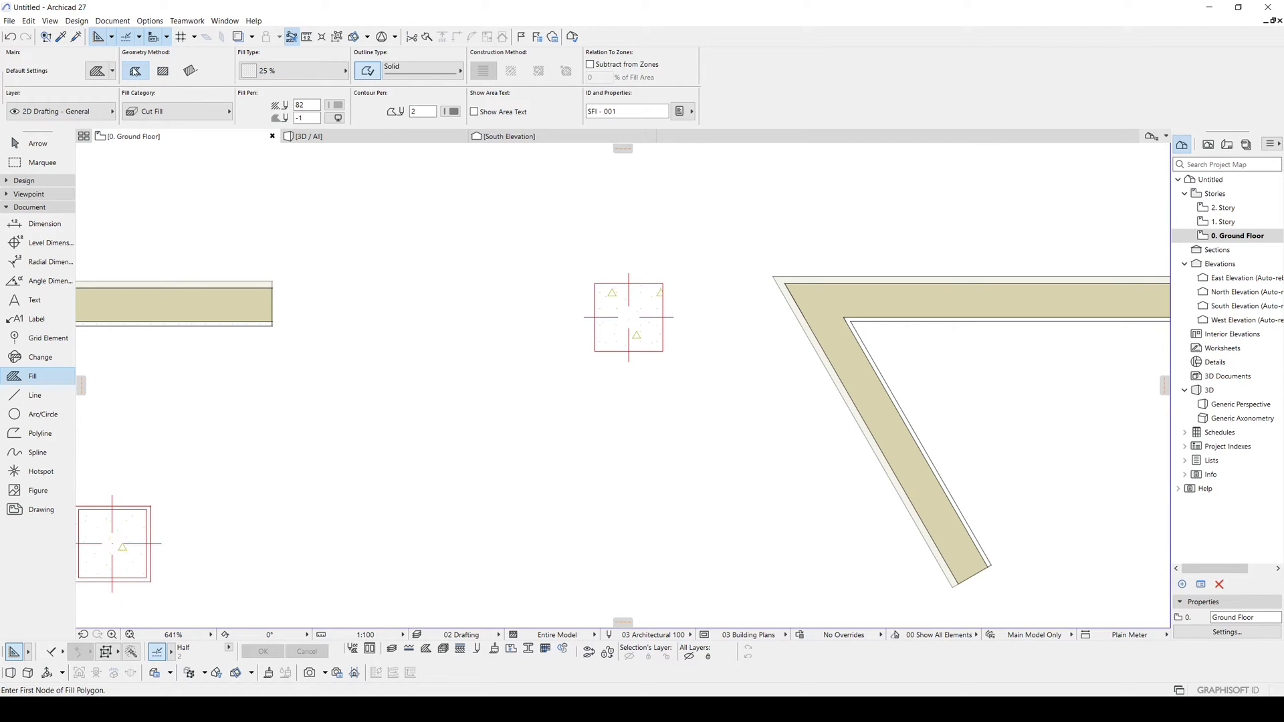
middle_click_drag(595, 337, 392, 315)
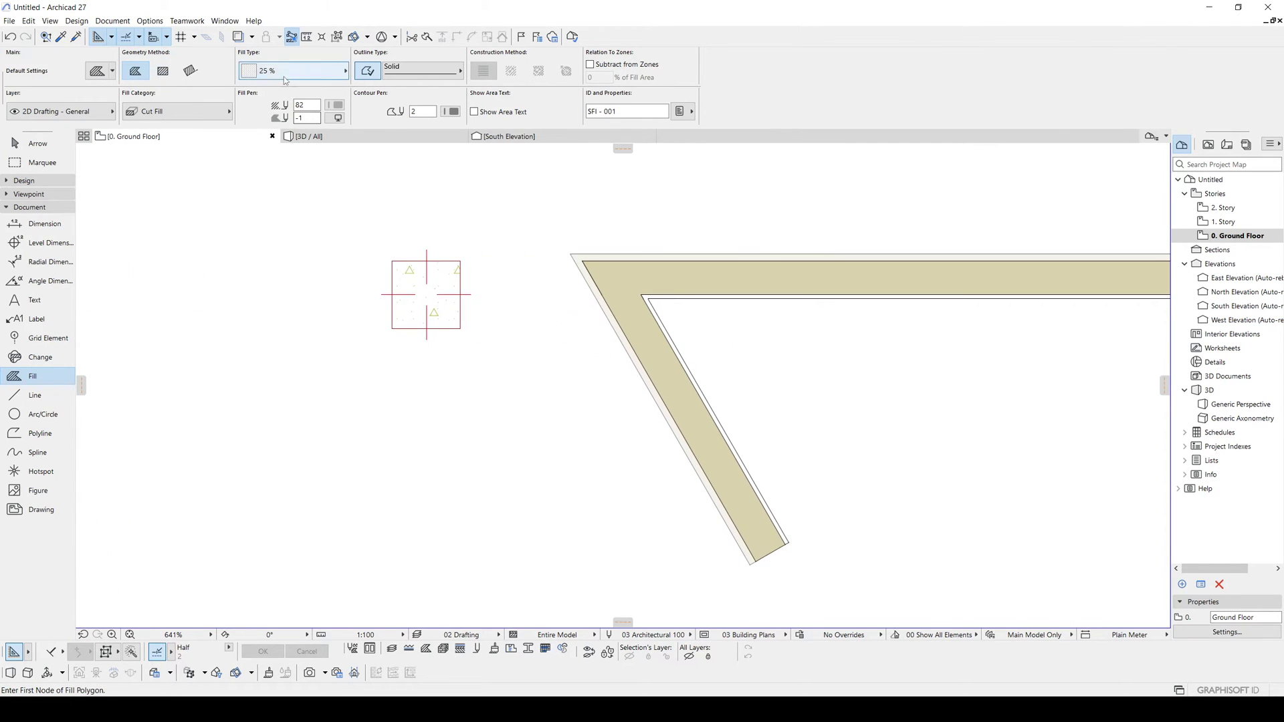
left_click(137, 112)
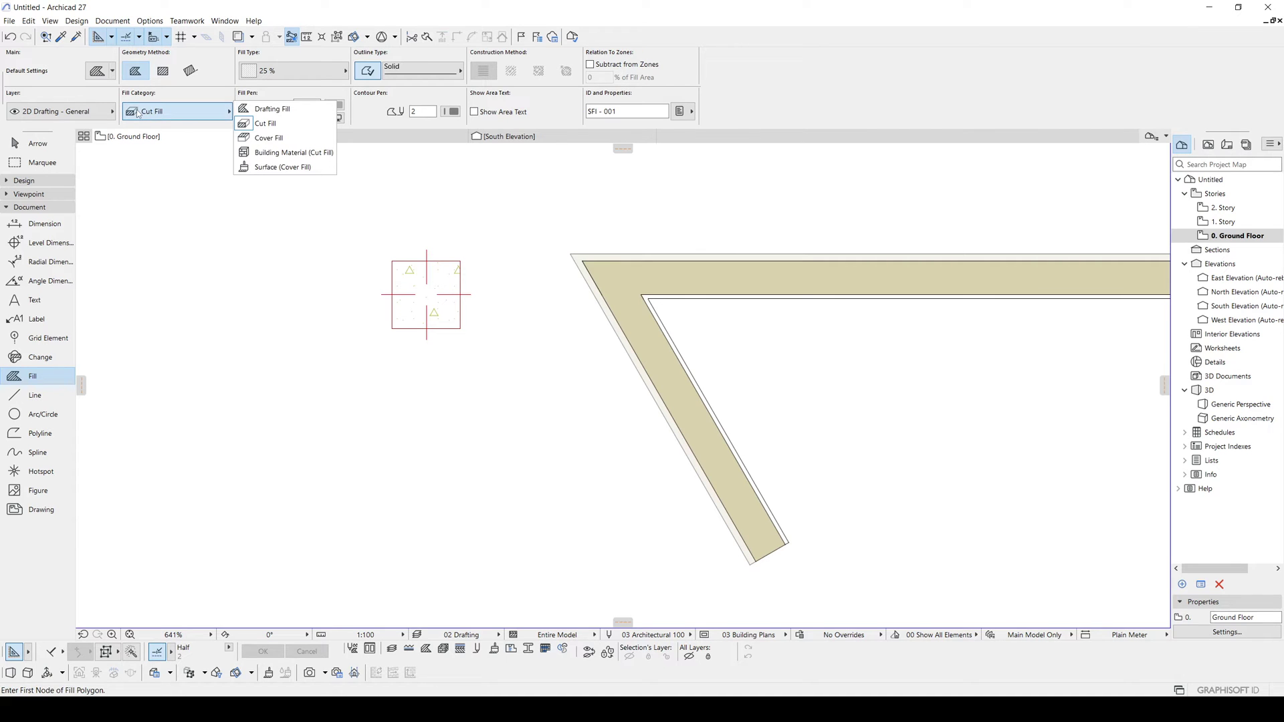
left_click(276, 154)
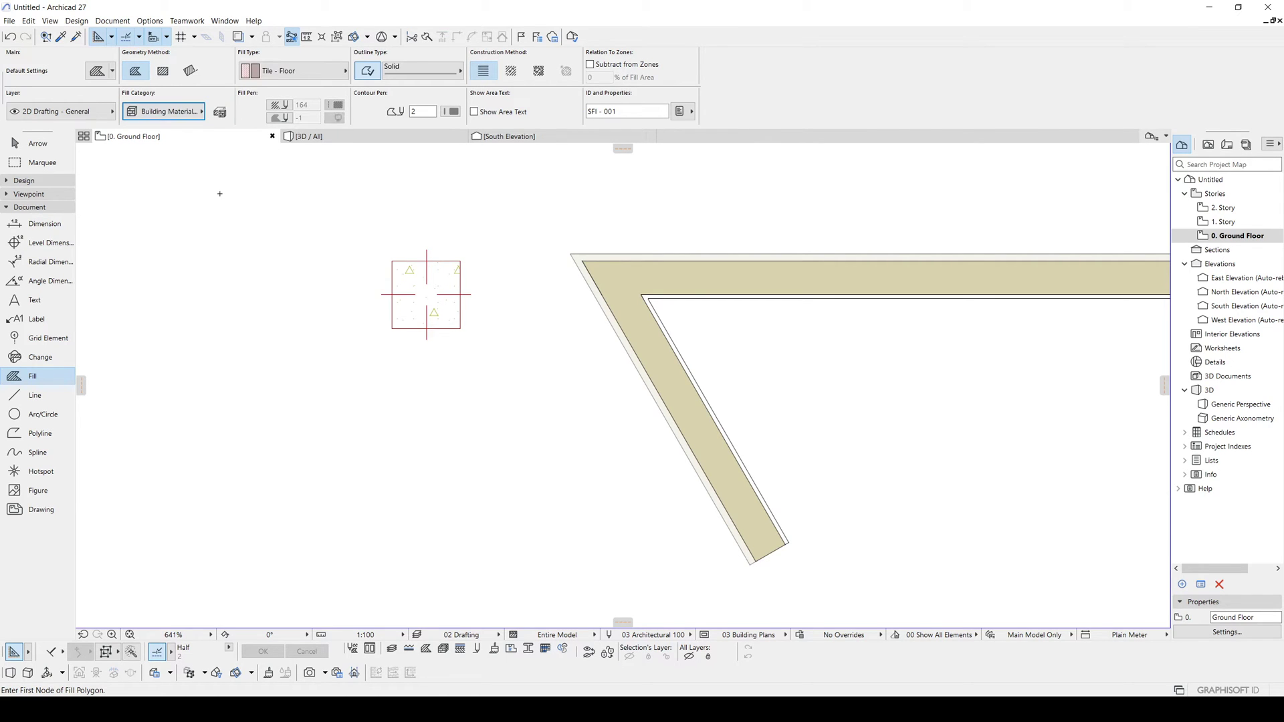
Step: Set the fill's building material to Reinforced Concrete - Structural
left_click(277, 72)
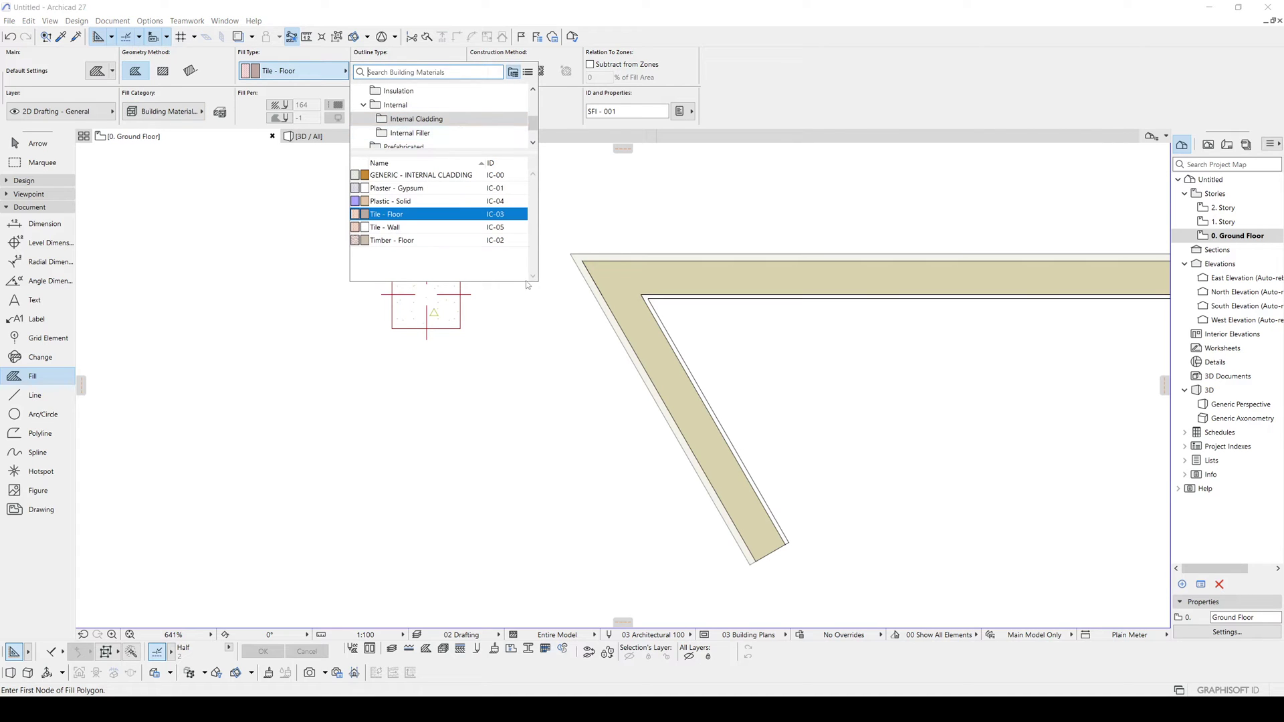
left_click(528, 72)
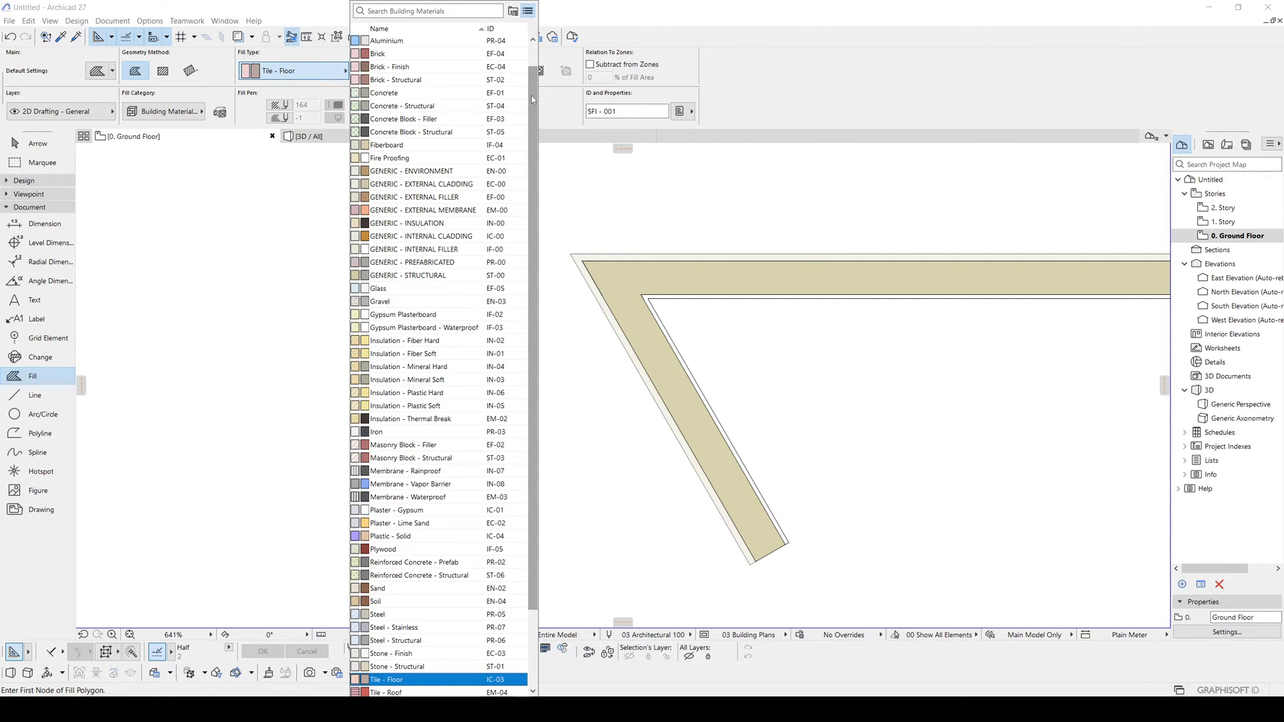
scroll(376, 499, "down", 2)
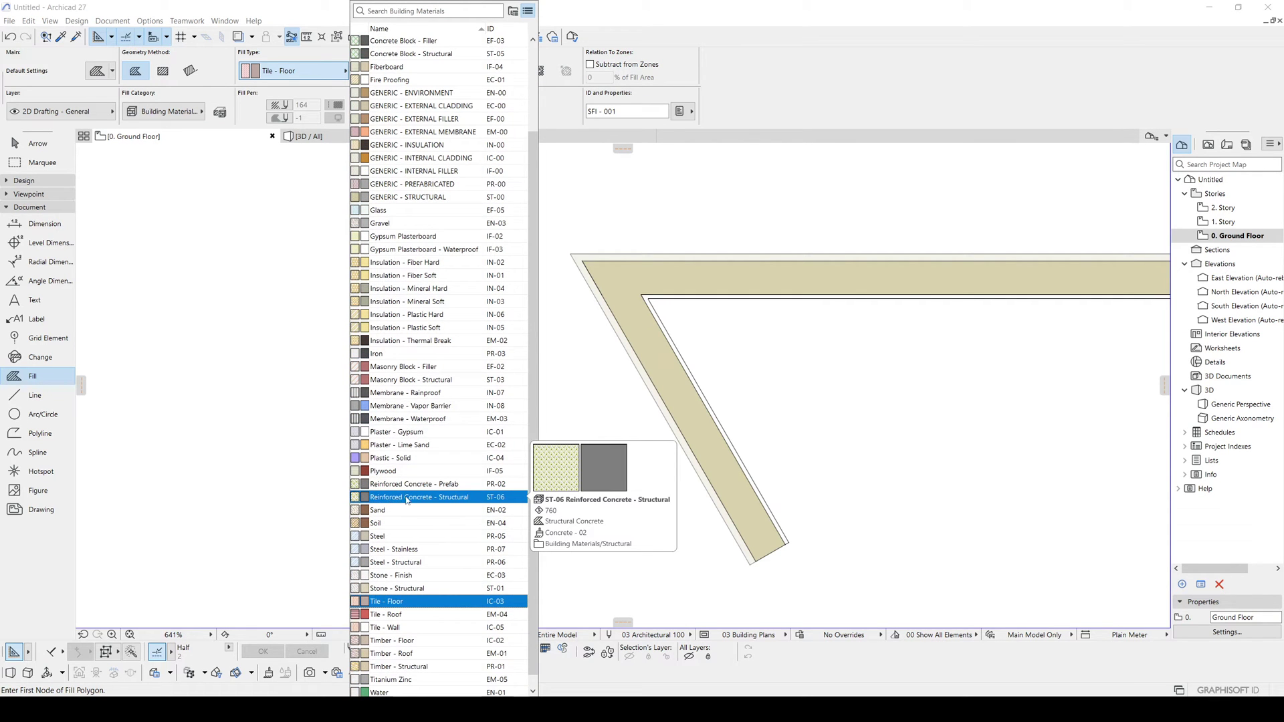
left_click(441, 500)
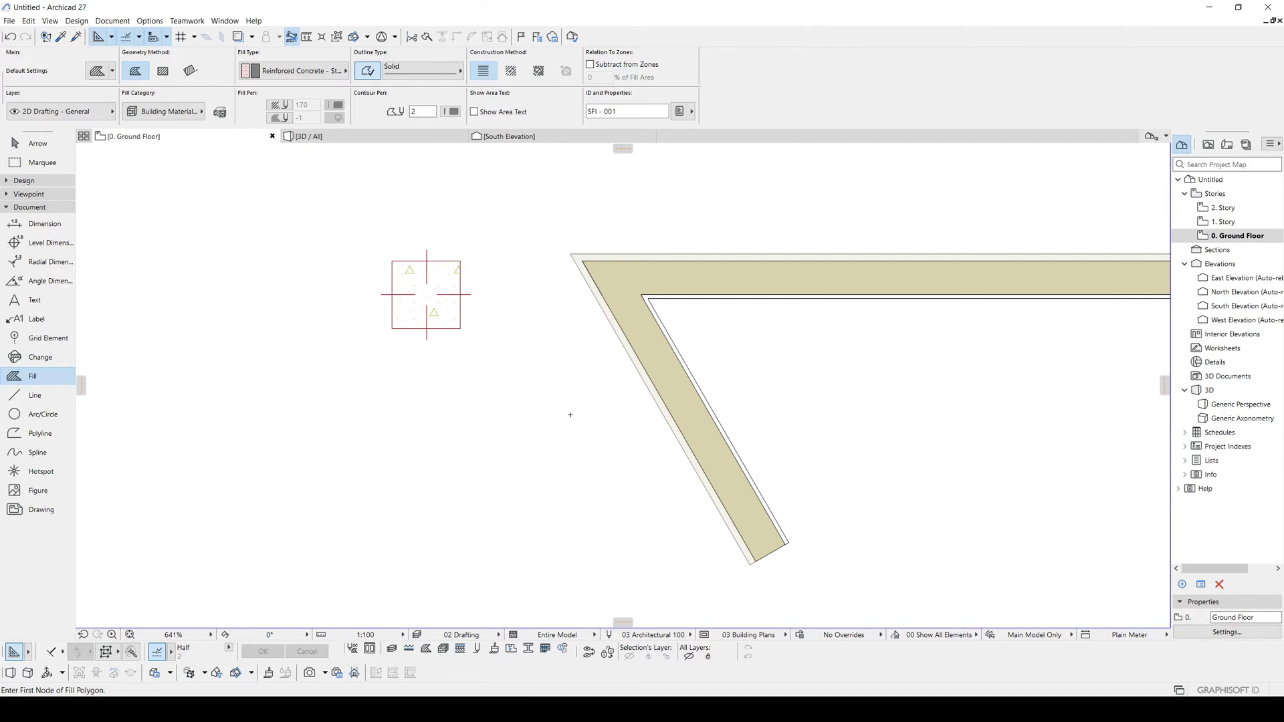
Step: Draw a V-shaped fill from the angled walls' outer core corner: 100 cm sloping arm, 35 cm wide, and horizontal arm about 130 cm long
middle_click_drag(571, 414, 315, 363)
scroll(450, 286, "up", 2)
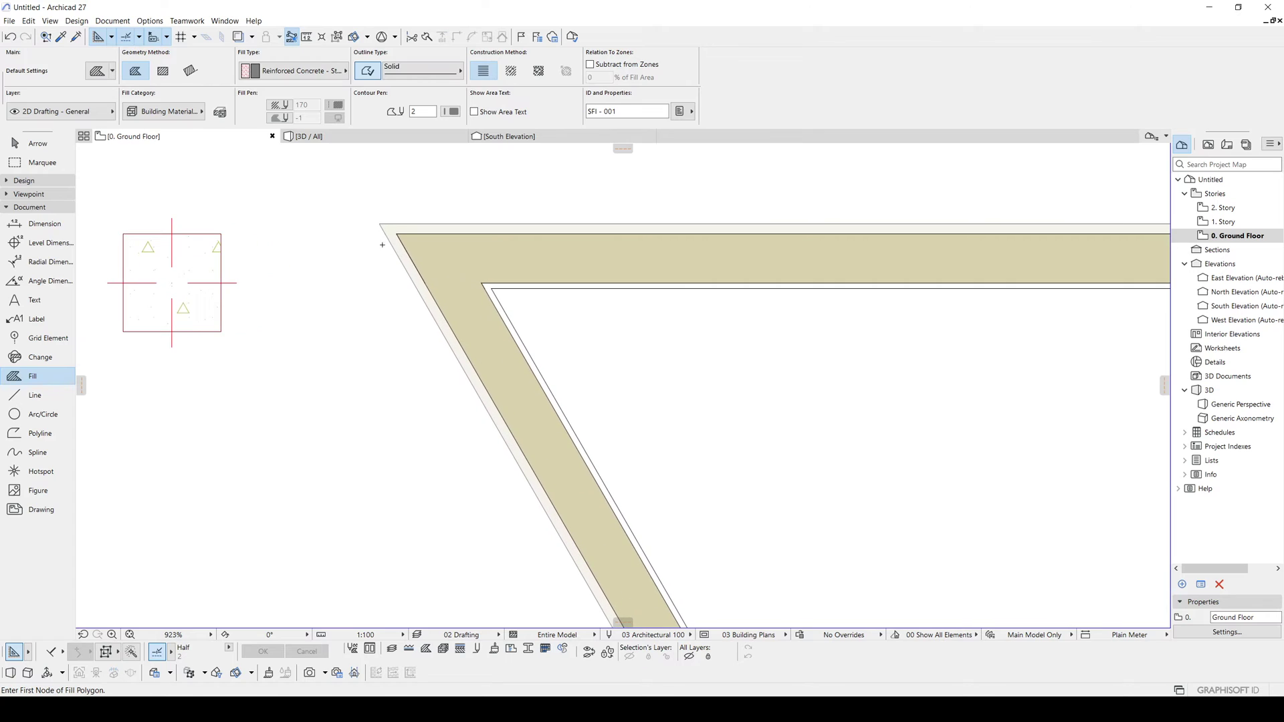
left_click(397, 233)
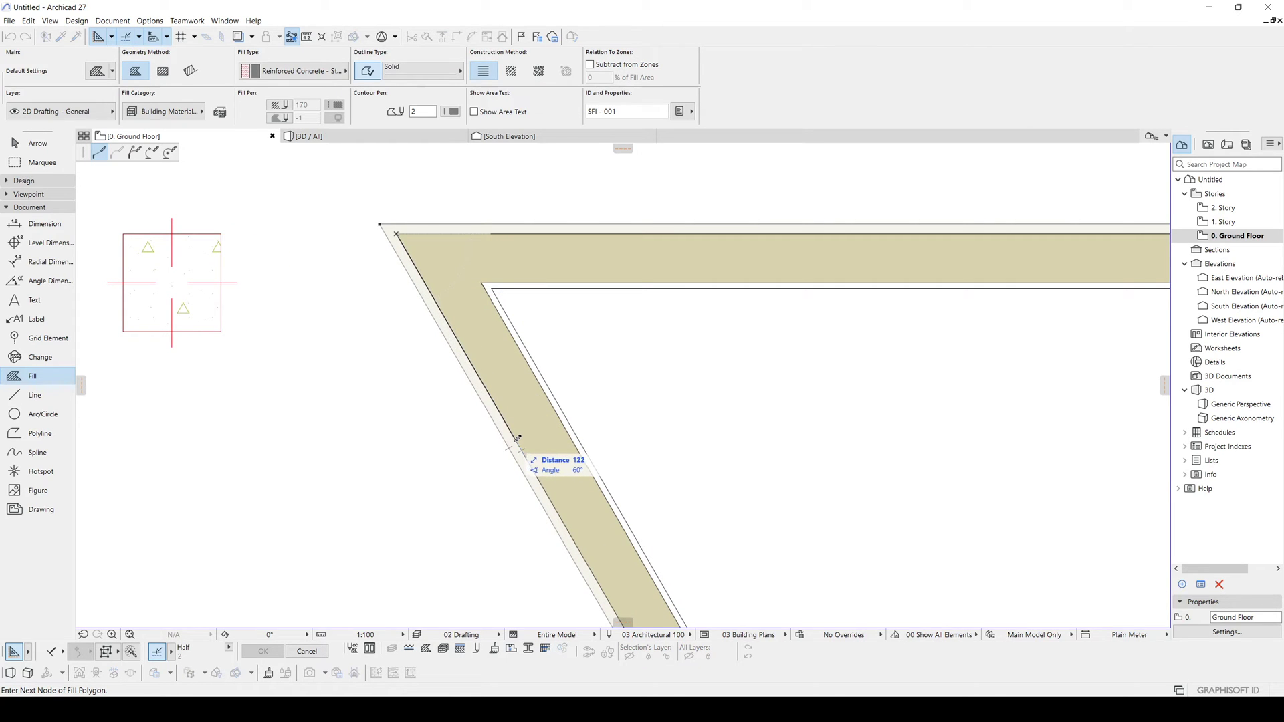
type("100")
key("Return")
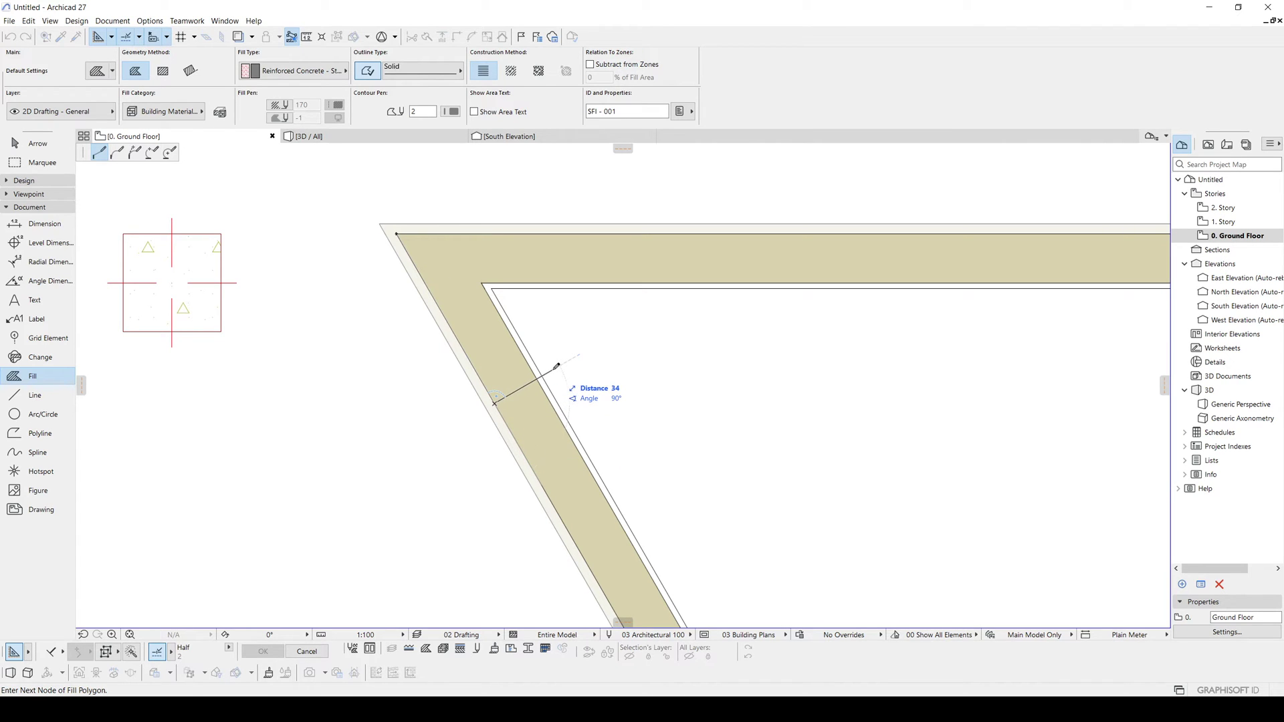
type("35")
key("Return")
left_click(513, 294)
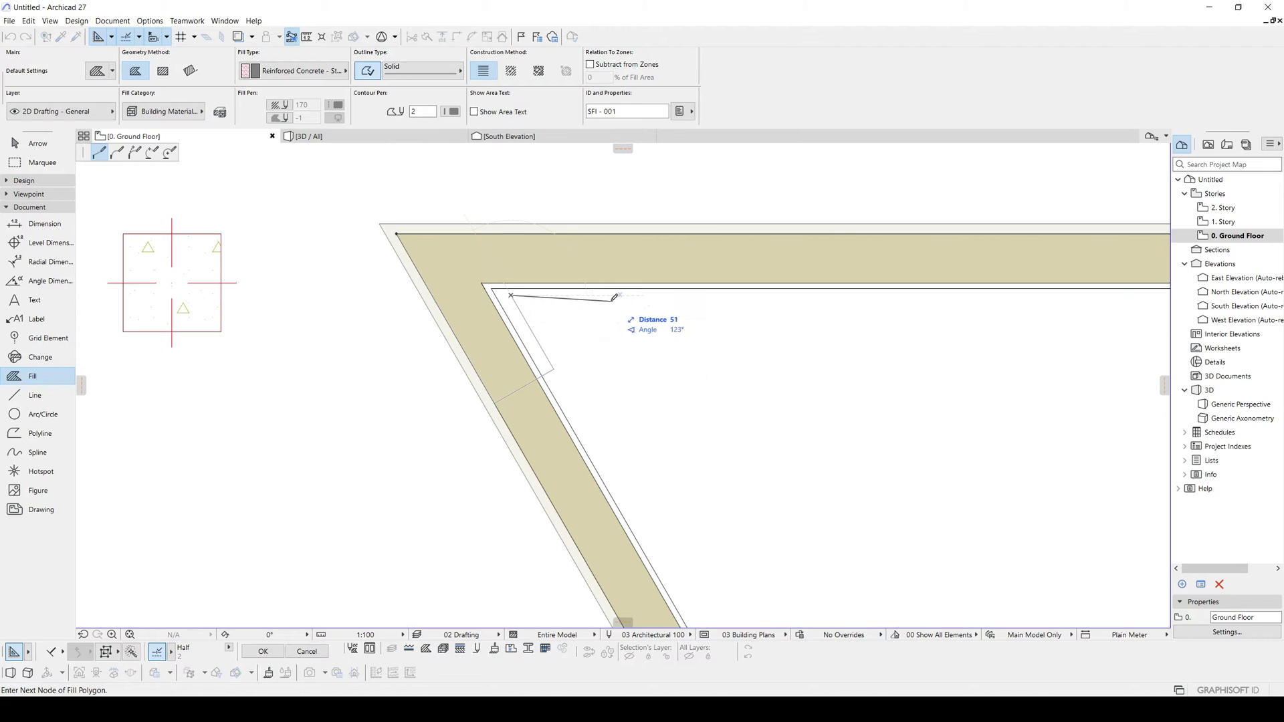
middle_click_drag(615, 292, 525, 375)
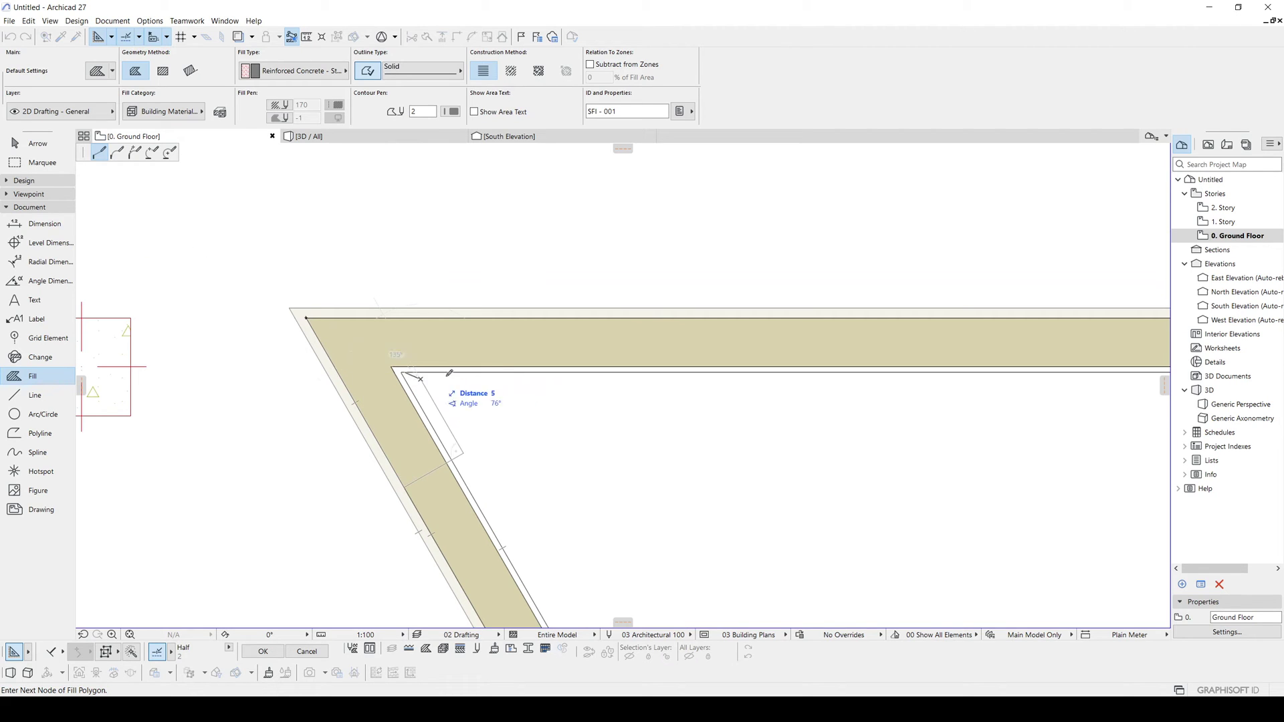
left_click(561, 379)
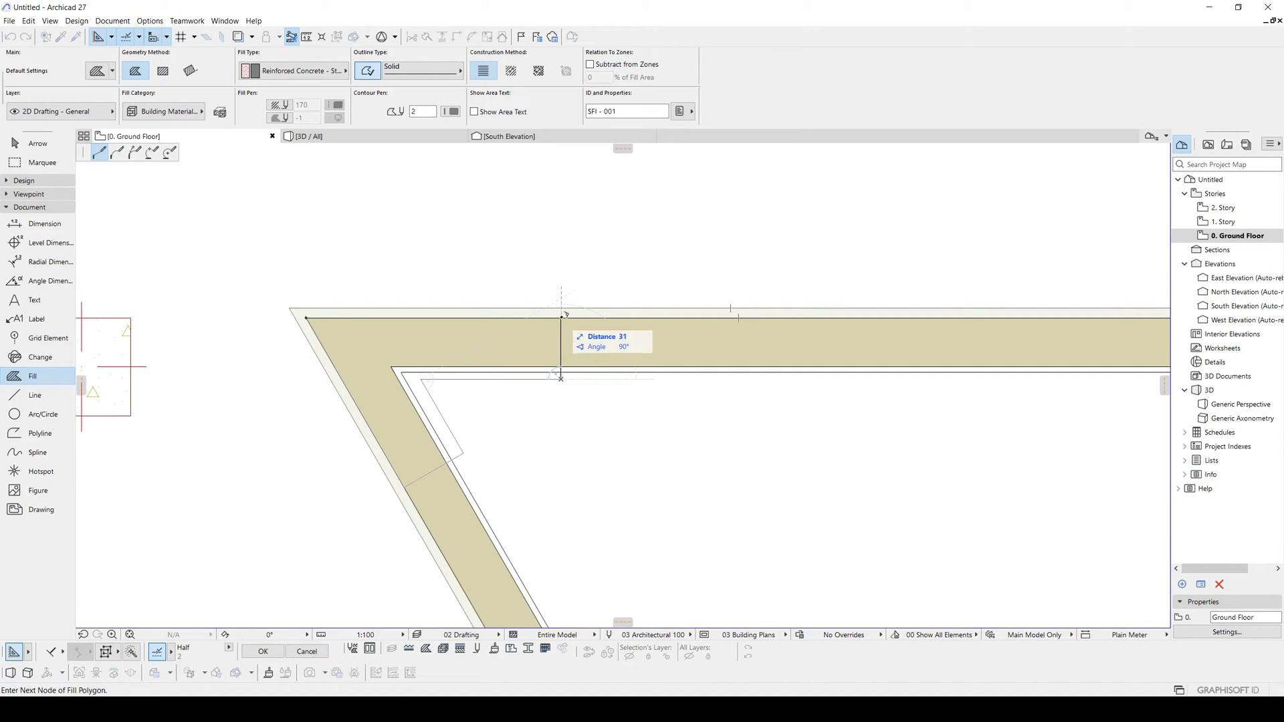
left_click(305, 317)
Step: Bring the angled corner's concrete fill to the front of the display order and deselect it
left_click(515, 375, "shift")
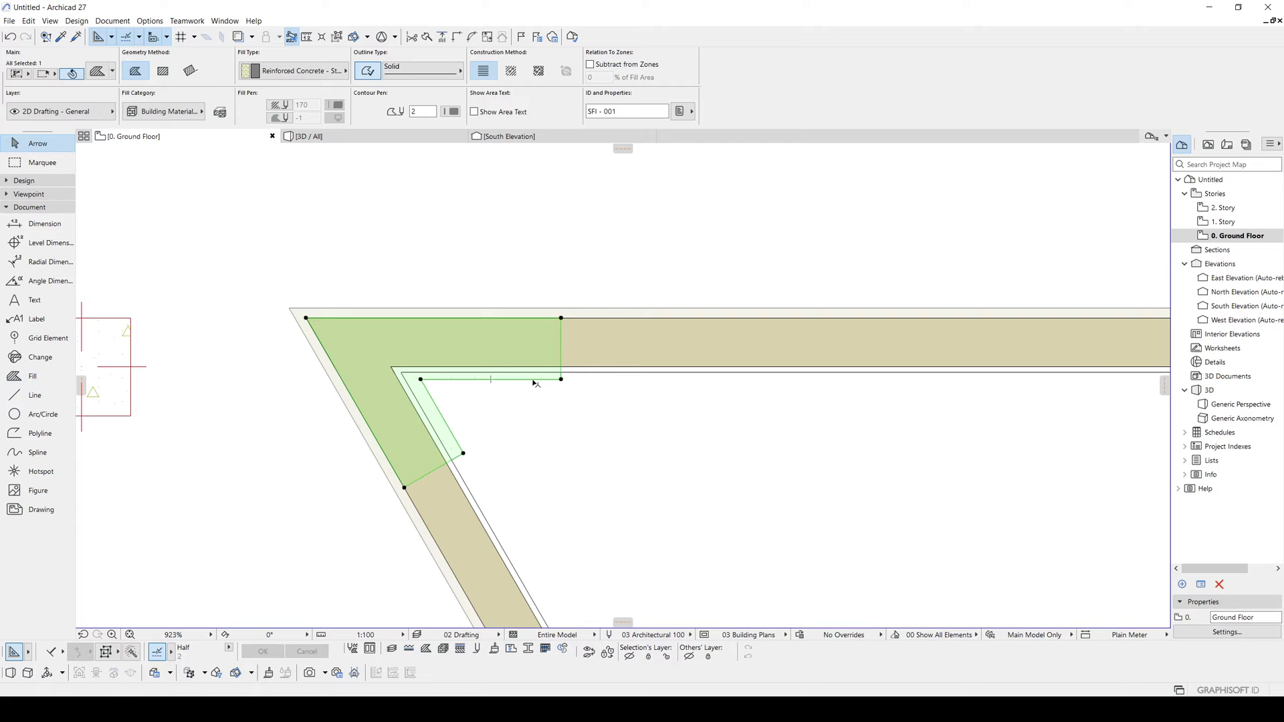
right_click(630, 377)
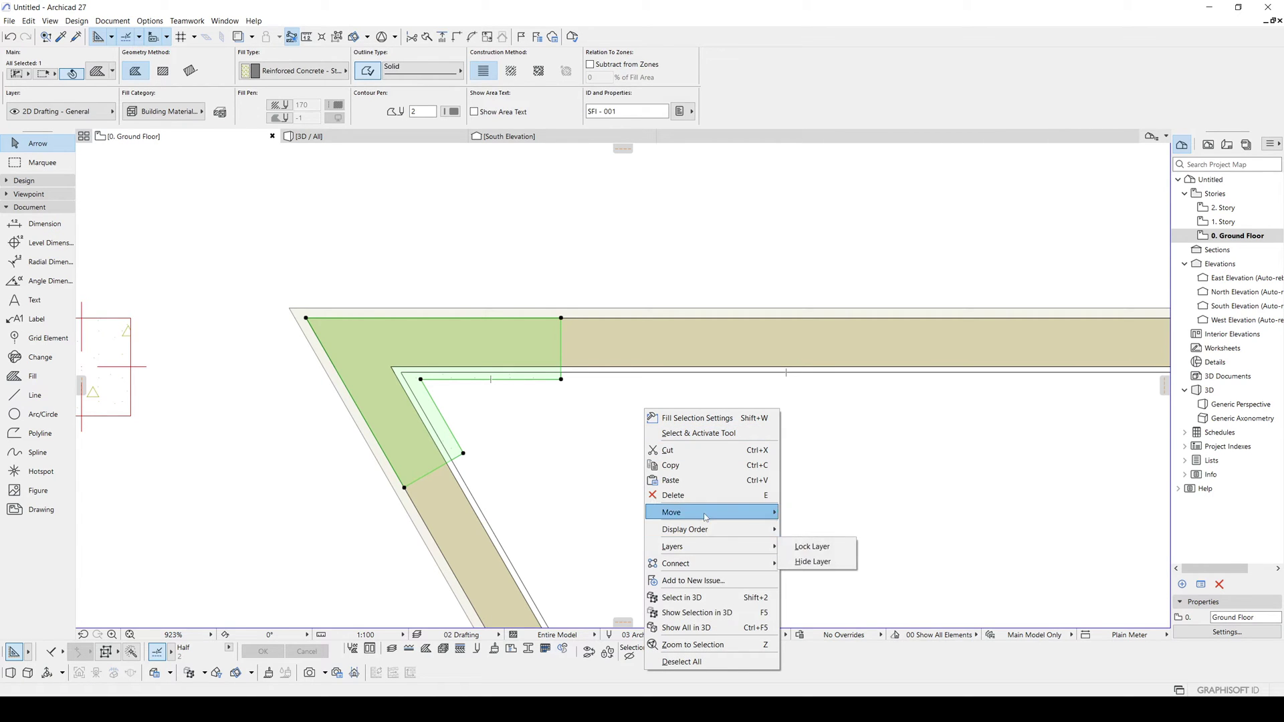
mouse_move(695, 513)
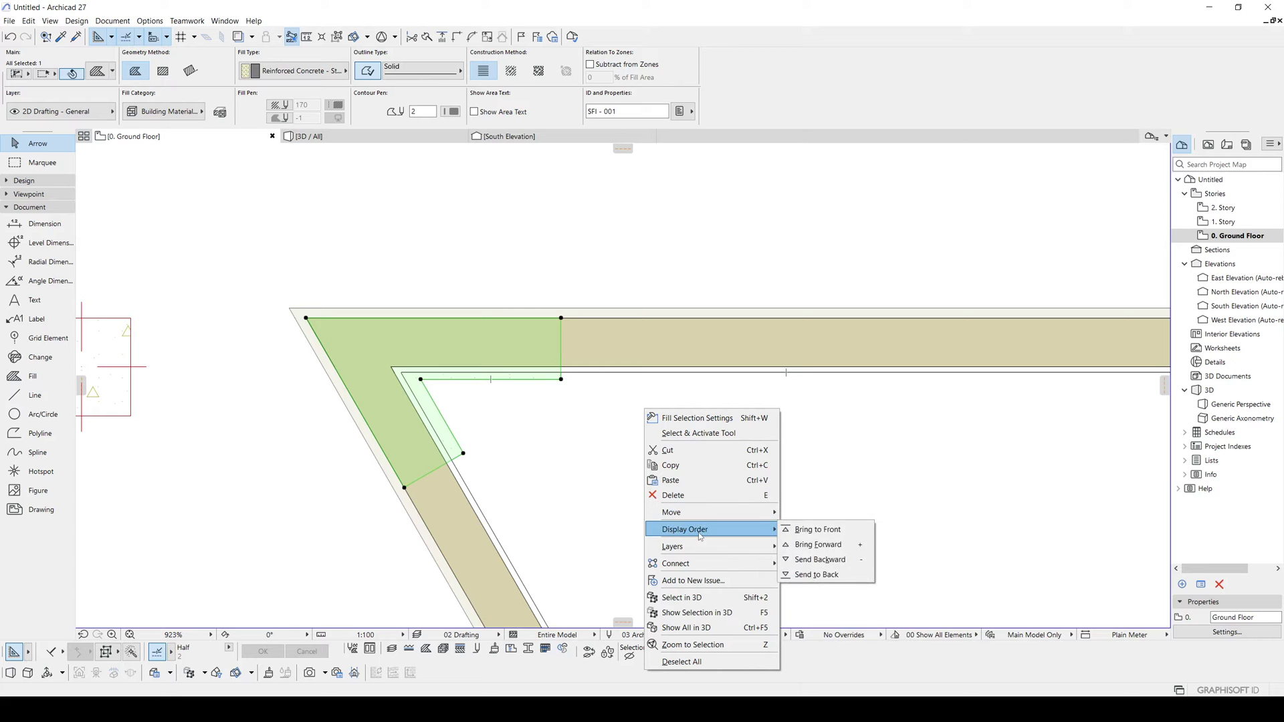
left_click(821, 530)
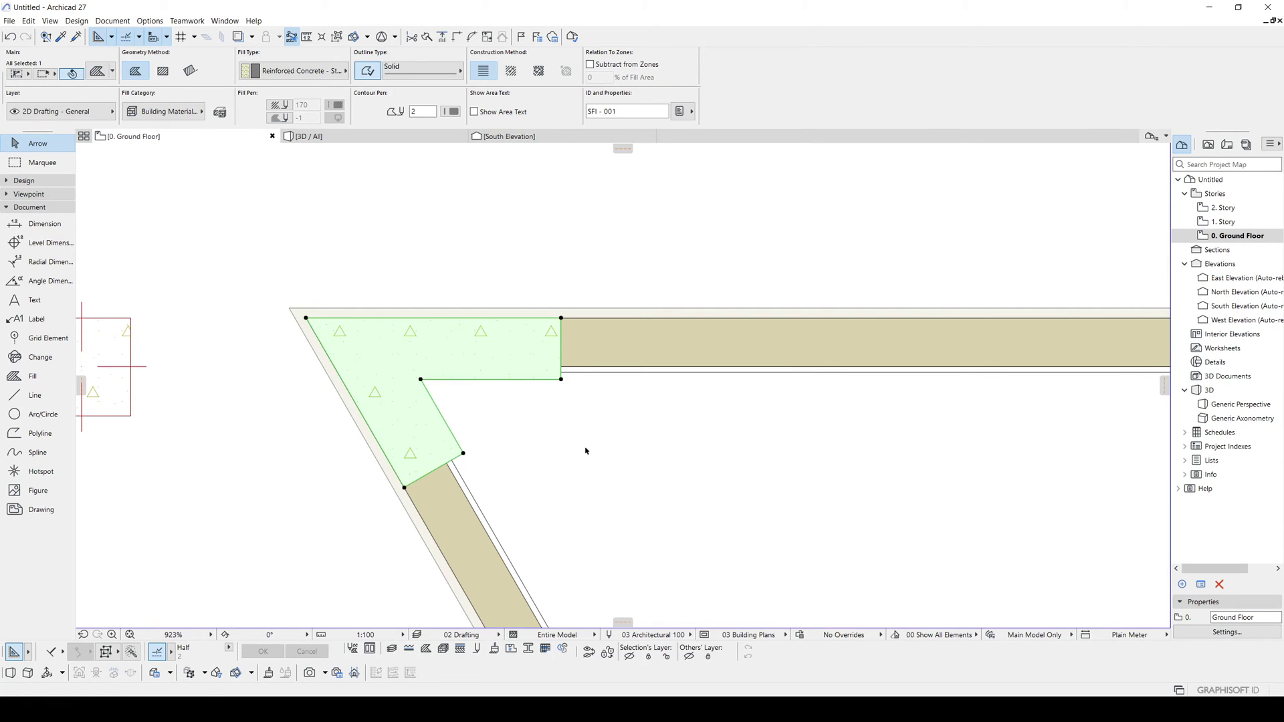
left_click(484, 435)
Step: Measure the outer edge of the fill's horizontal arm, starting from the walls' core corner
scroll(495, 418, "down", 2)
scroll(495, 418, "up", 2)
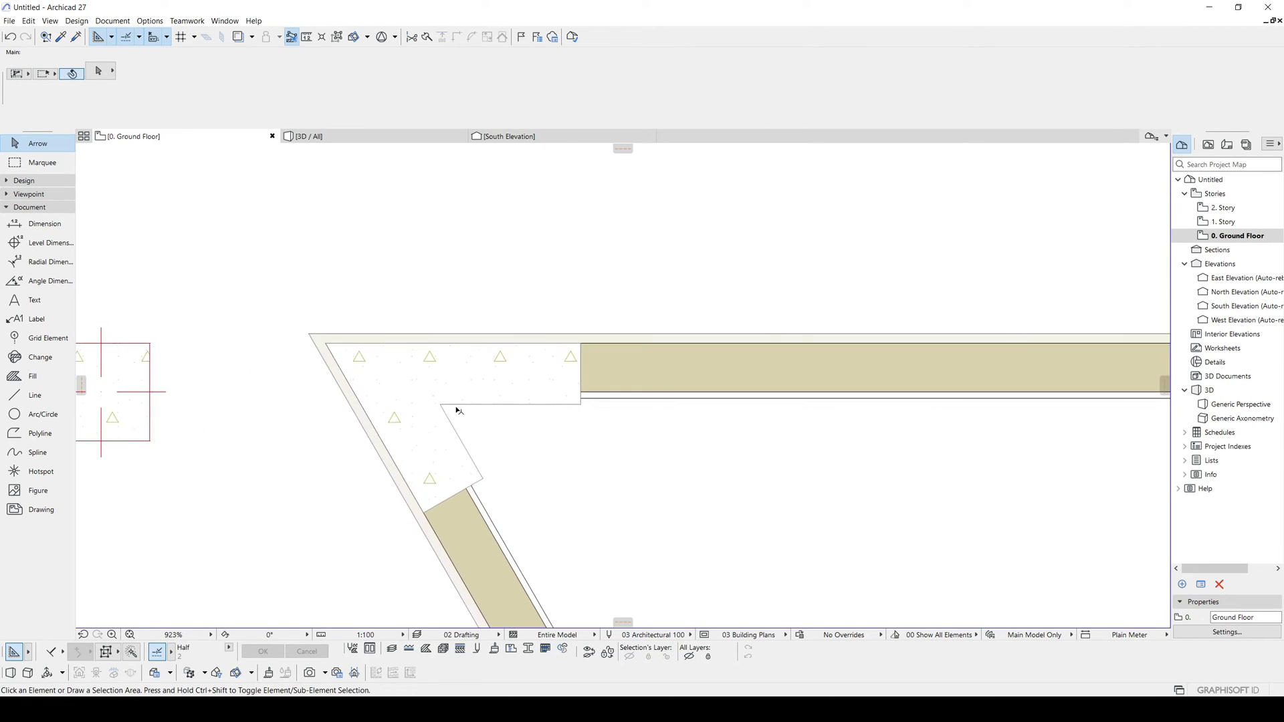
key("m")
left_click(326, 345)
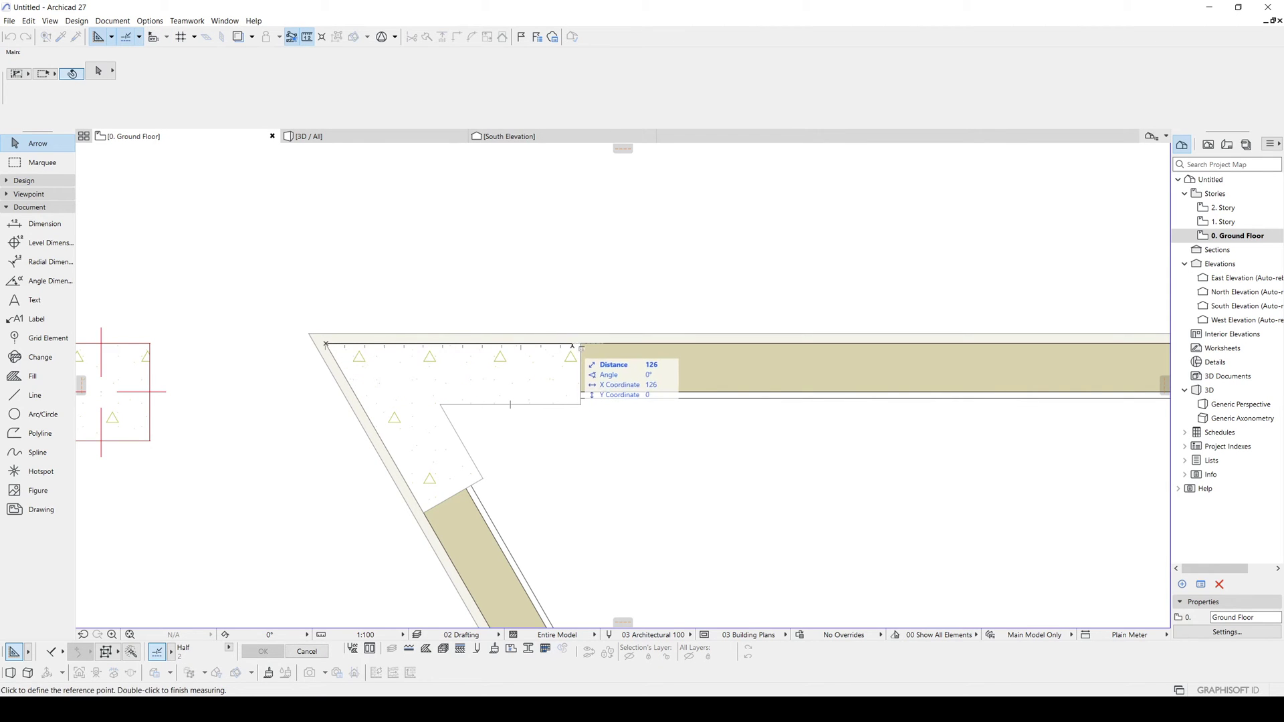
key("Escape")
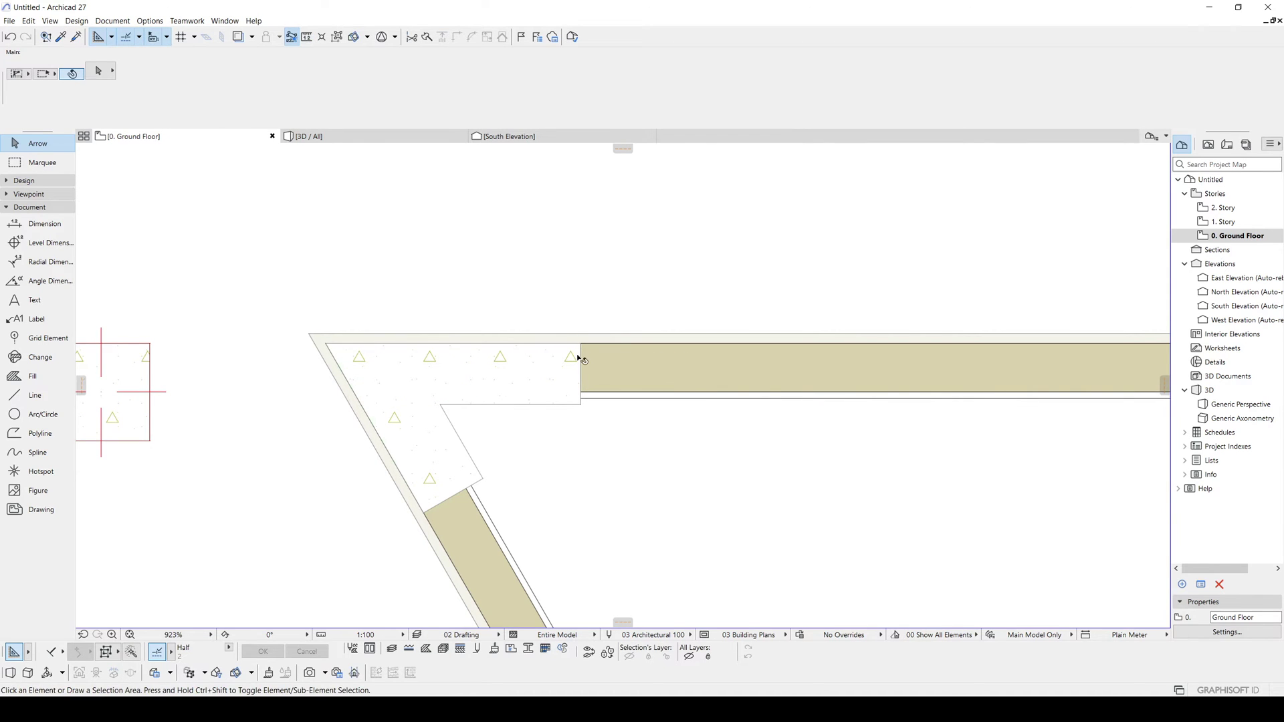
Step: Offset the end edge of the fill's horizontal arm 30 cm inwards to shorten it to 100 cm
left_click(581, 357)
left_click(580, 356)
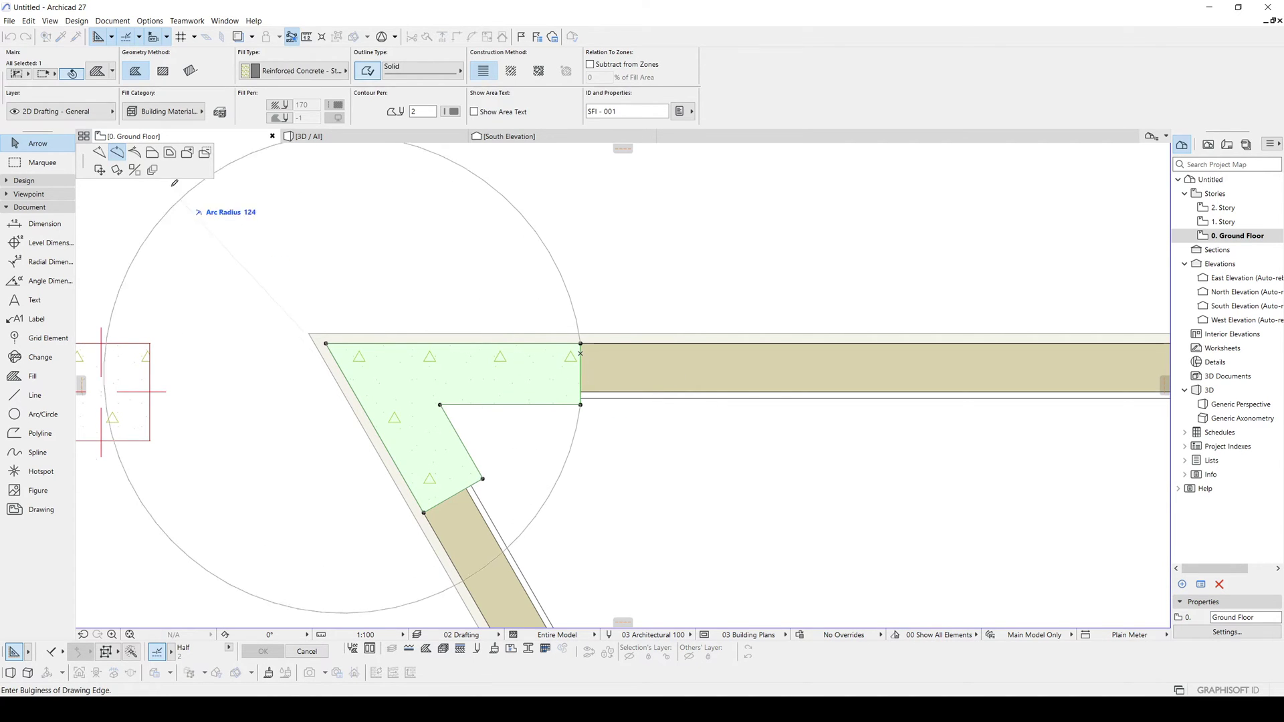
left_click(151, 154)
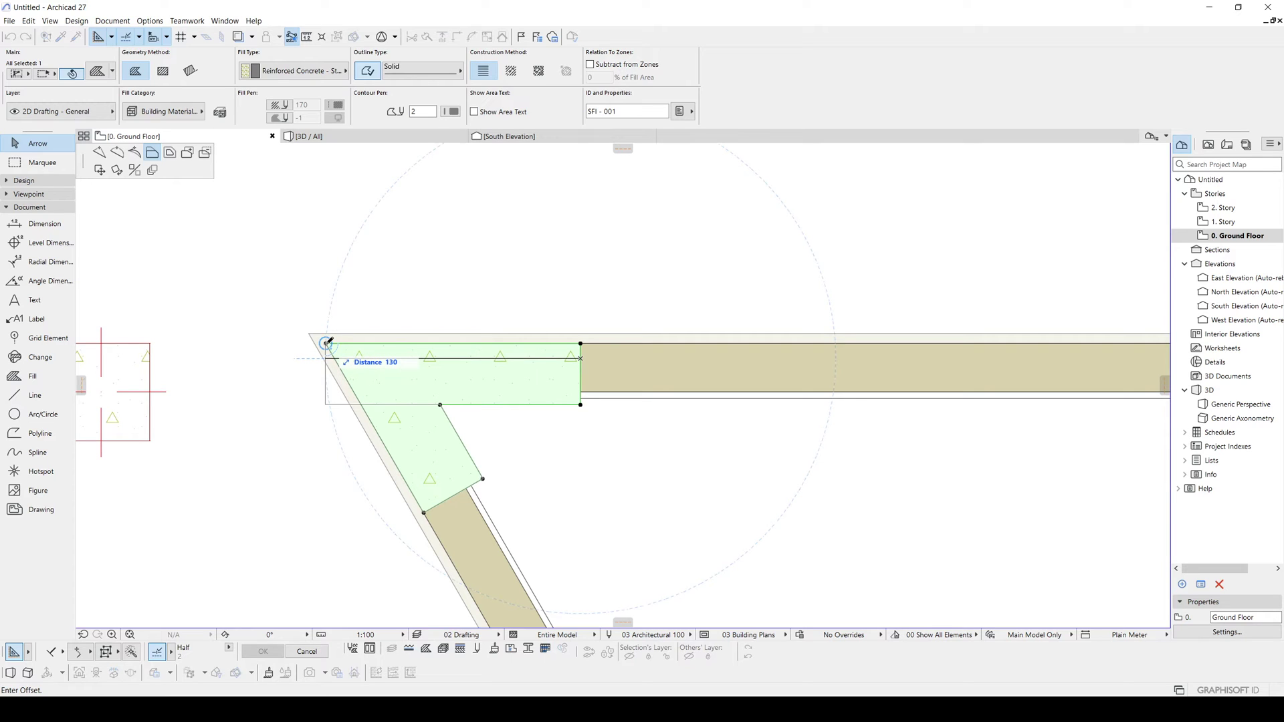
type("1")
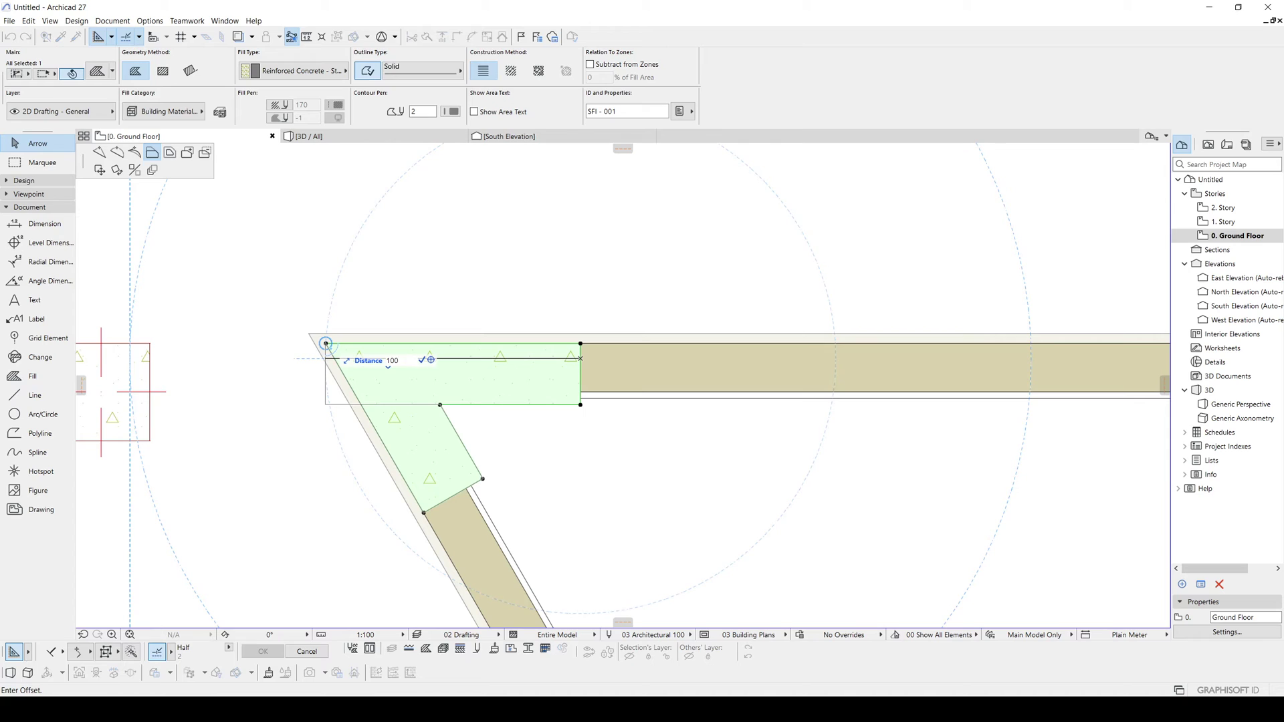
type("-")
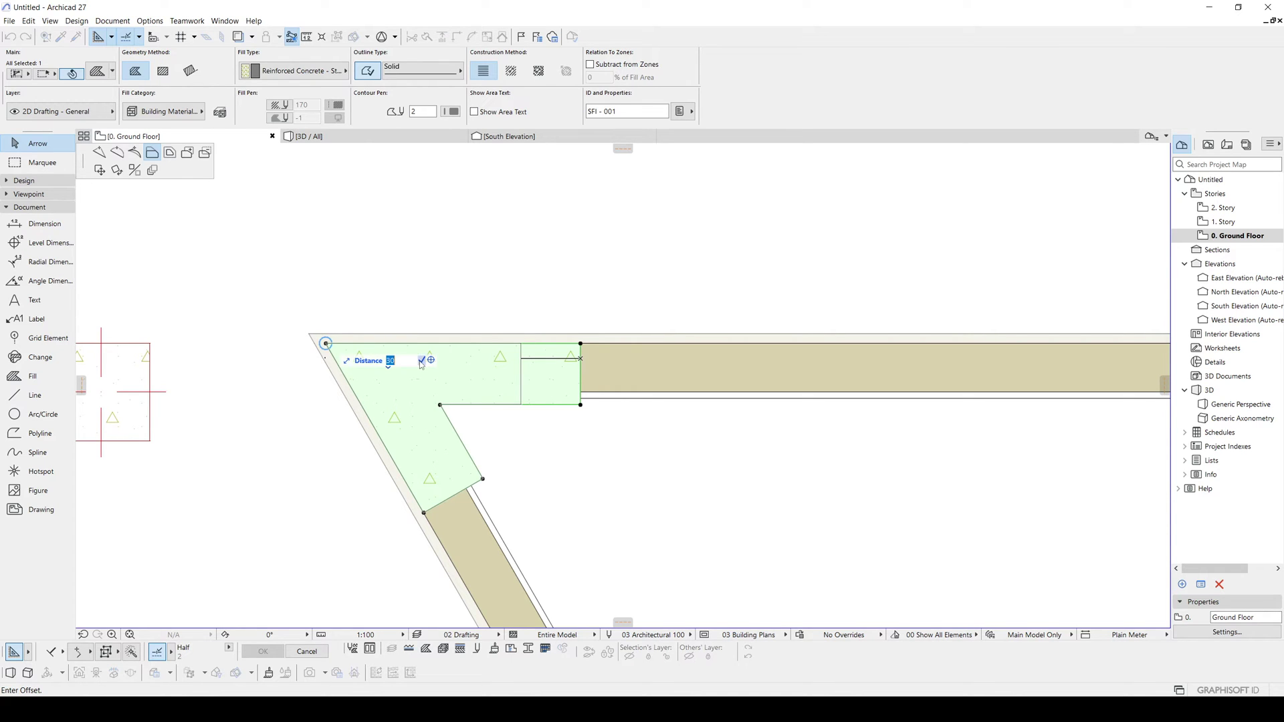
left_click(421, 370)
left_click(502, 410)
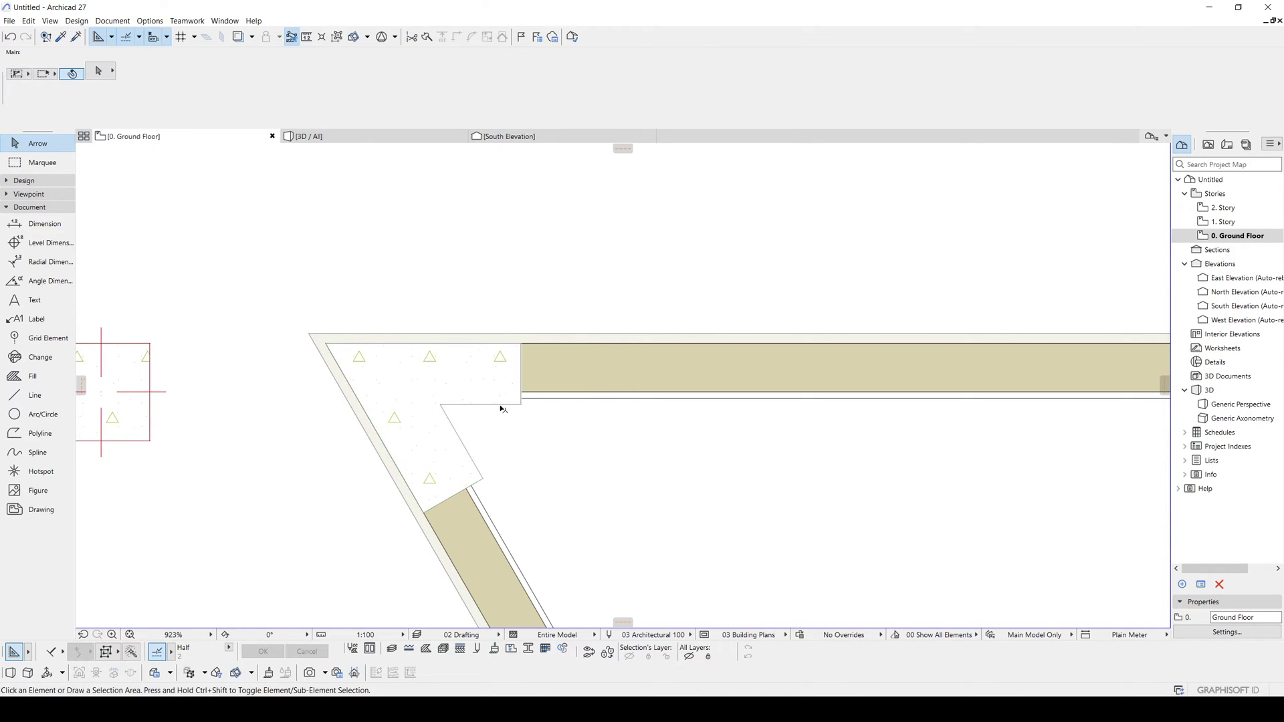
Step: Offset the inner edge of the fill's horizontal arm slightly outwards to make the arm about 35 cm wide
scroll(502, 410, "down", 3)
scroll(492, 370, "up", 1)
scroll(493, 370, "up", 3)
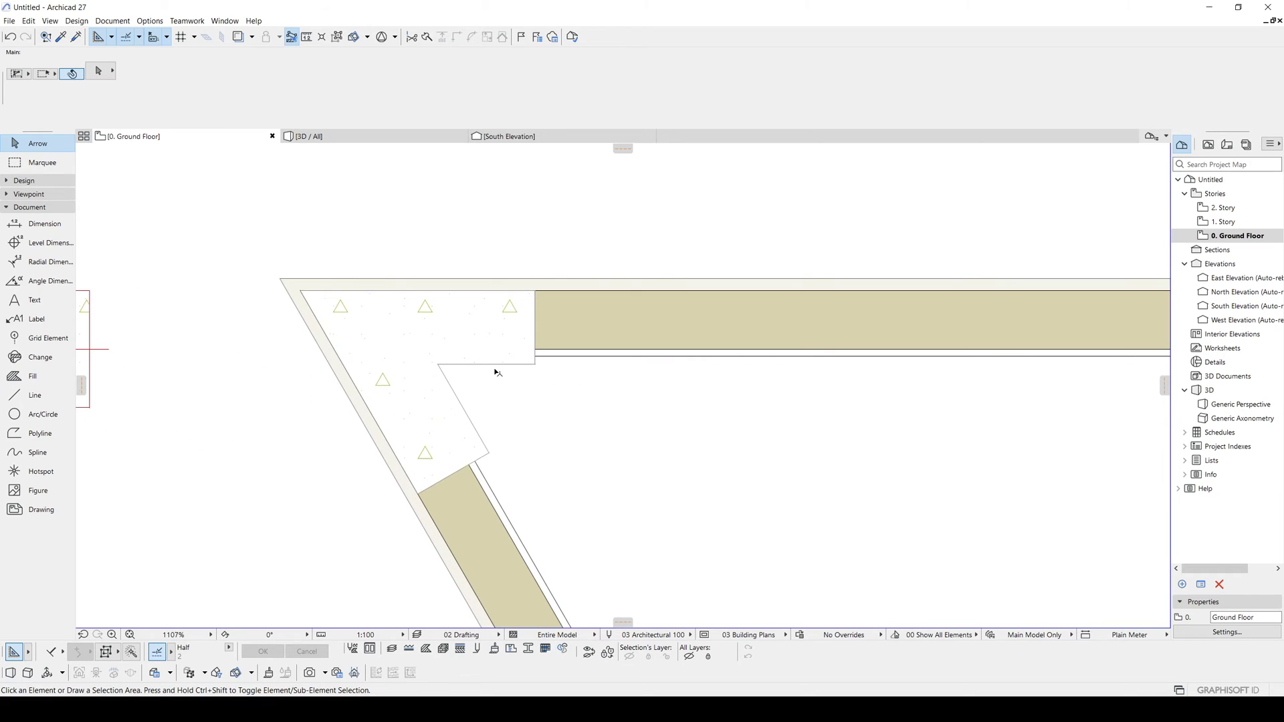
left_click(453, 346)
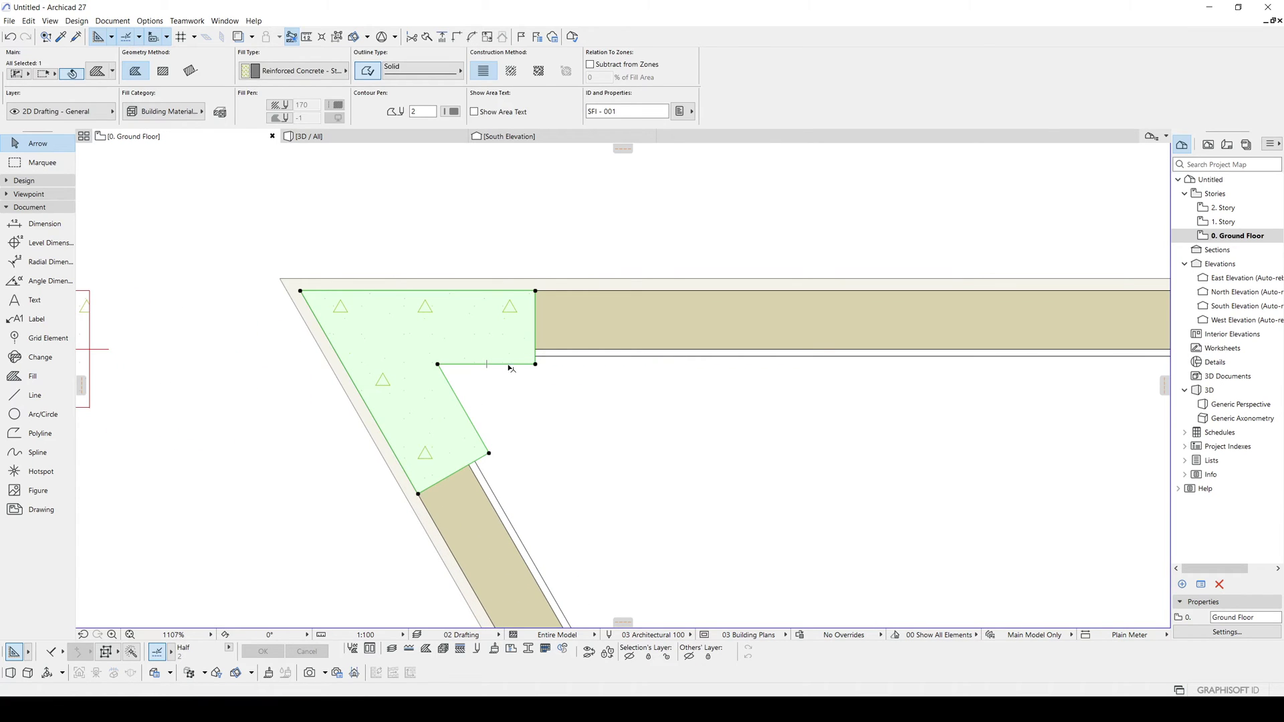
left_click(512, 365)
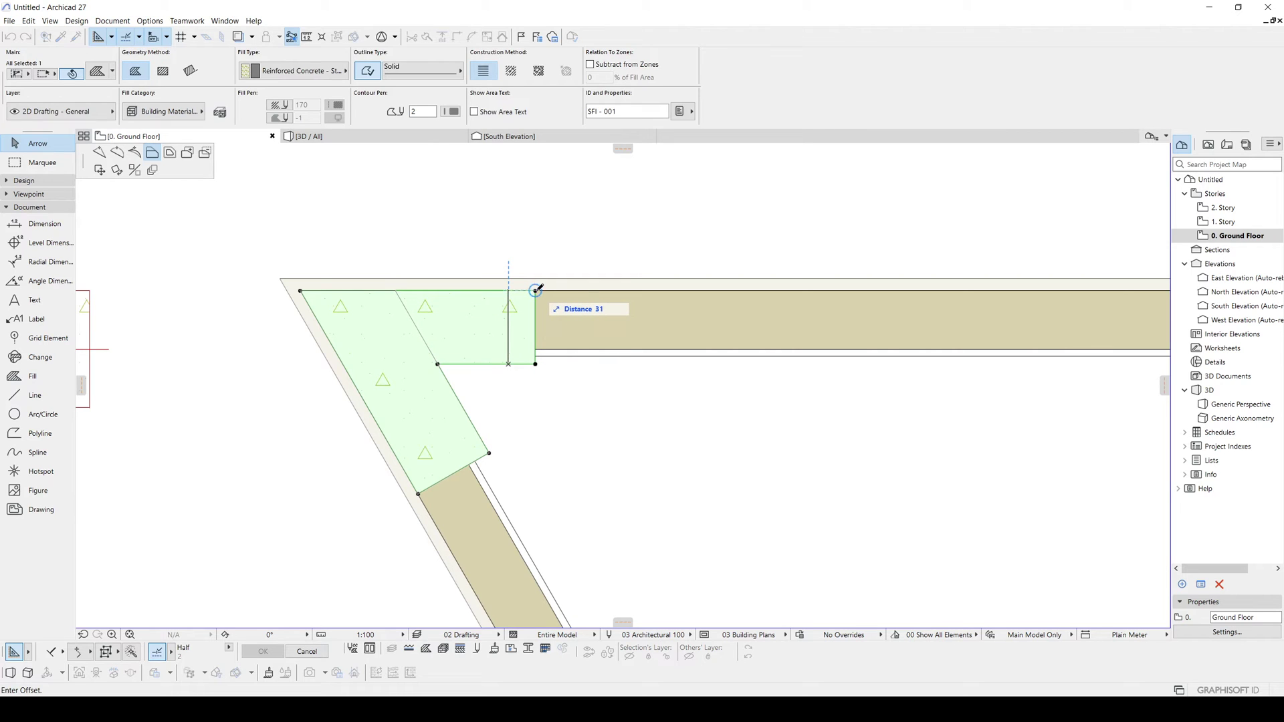
type("3")
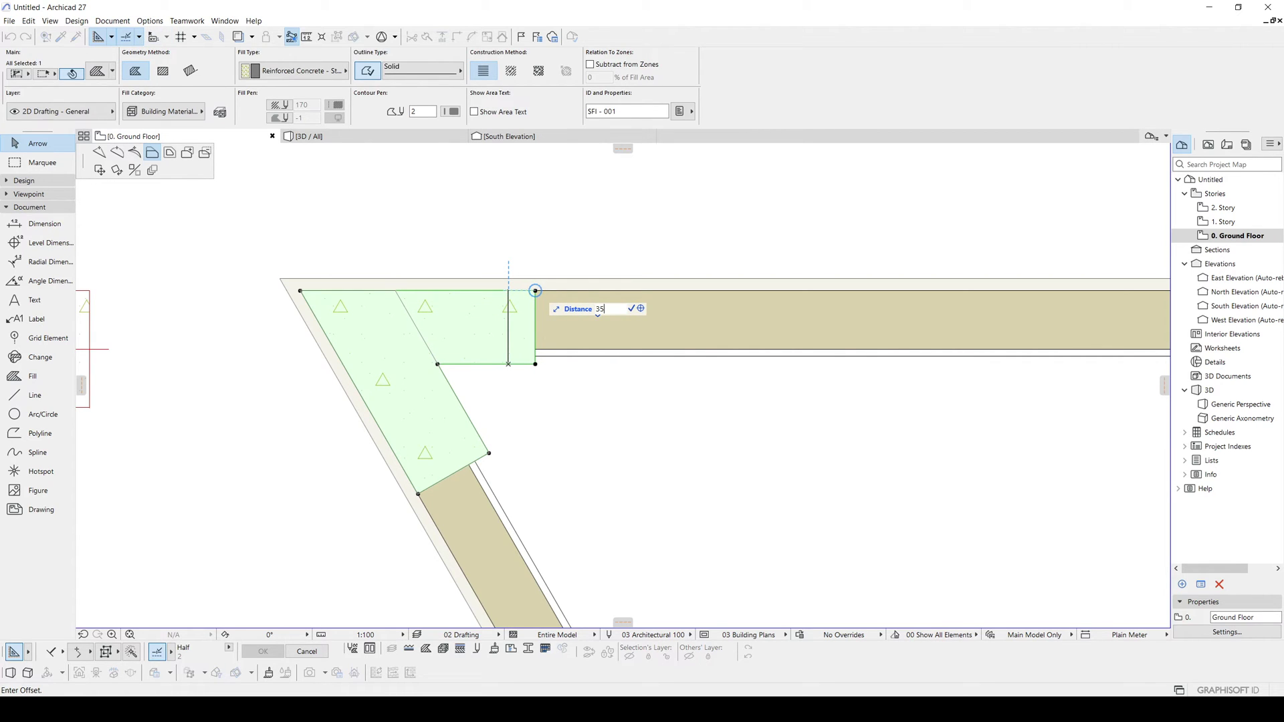
key("BackSpace")
key("BackSpace")
left_click(510, 368)
left_click(488, 393)
scroll(482, 401, "down", 3)
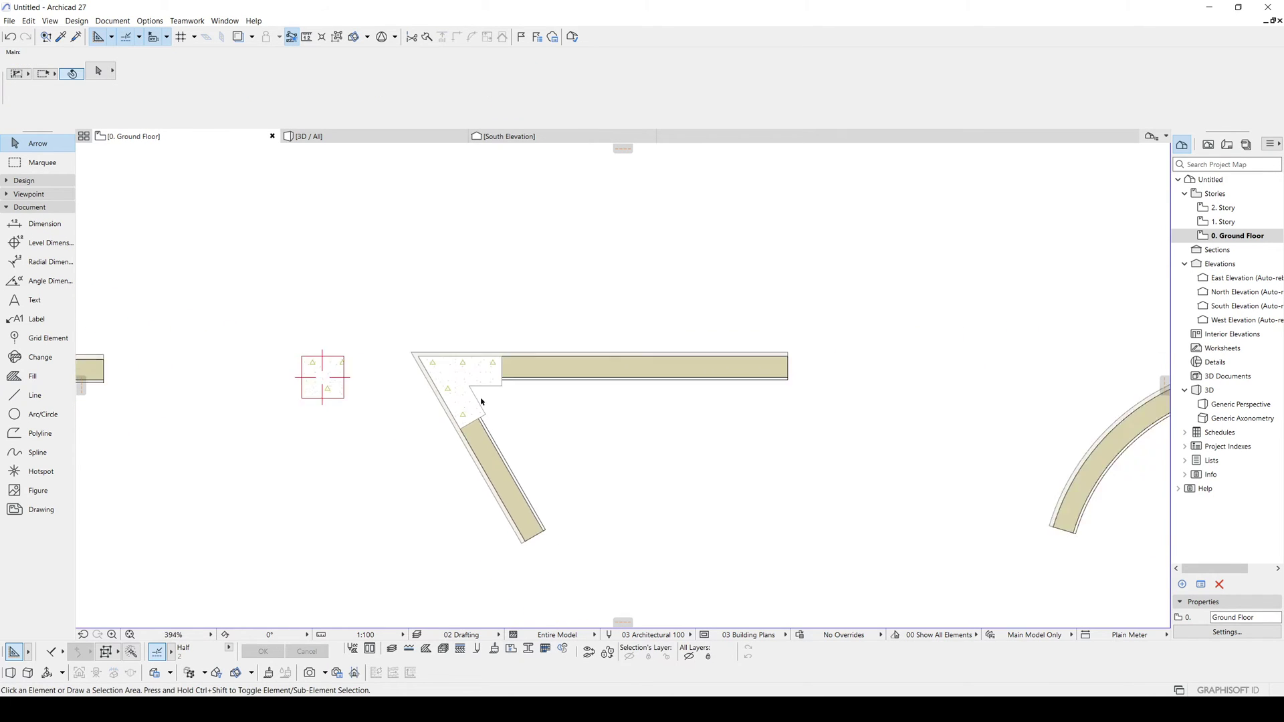
scroll(461, 378, "up", 3)
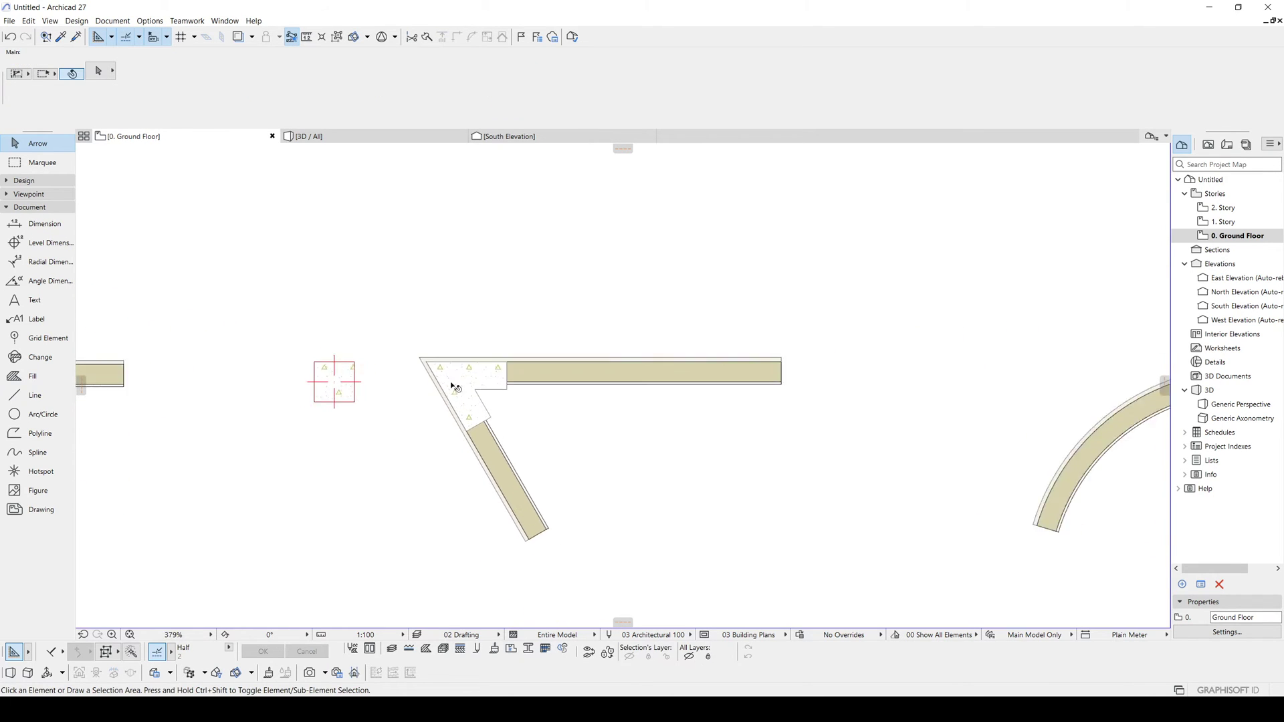
Step: Inspect the walls and columns in the 3D view and return to the ground floor plan
left_click(572, 413)
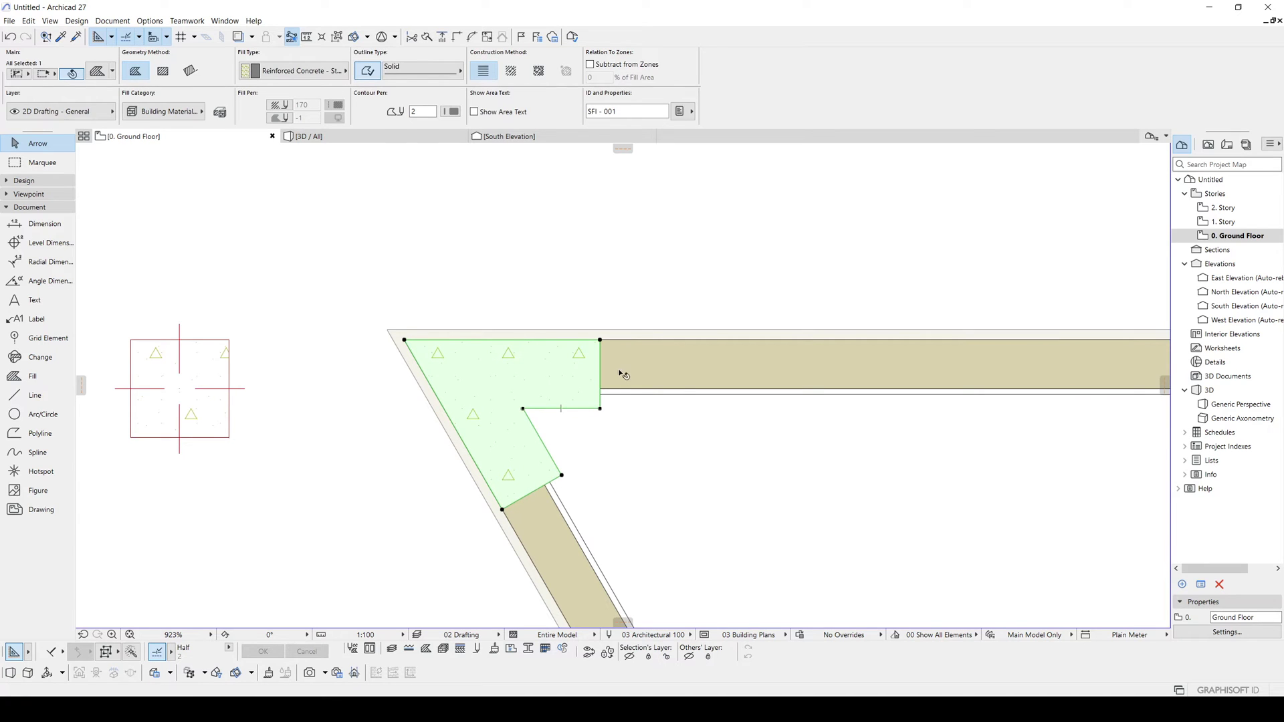
middle_click_drag(623, 374, 521, 363)
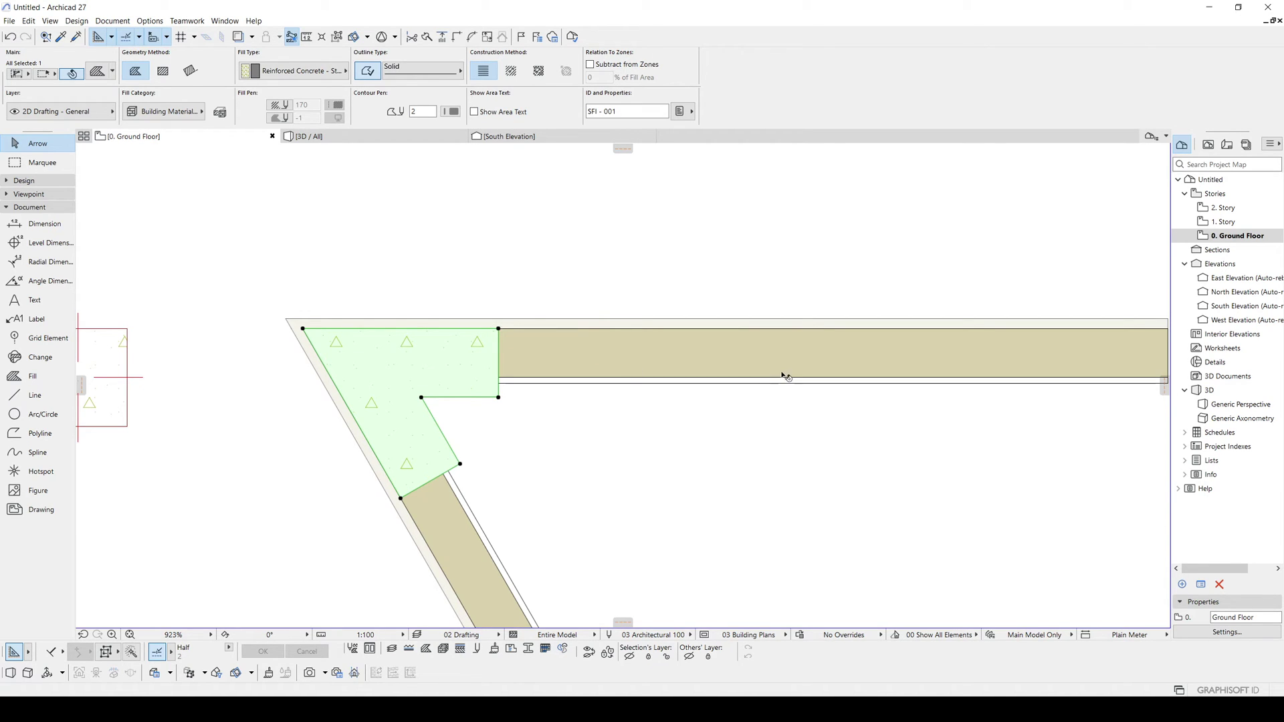
middle_click_drag(499, 380, 515, 378)
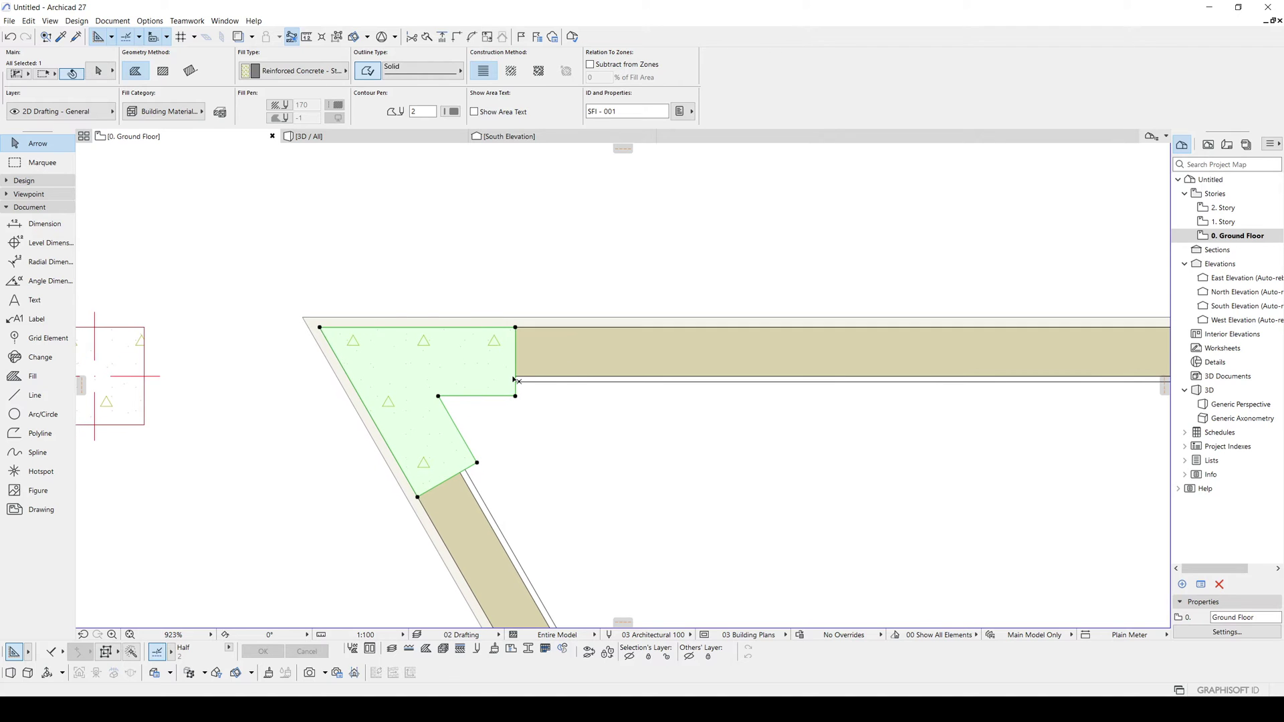
key("F3")
middle_click_drag(712, 403, 390, 372, "shift")
scroll(714, 421, "up", 4)
scroll(787, 430, "up", 2)
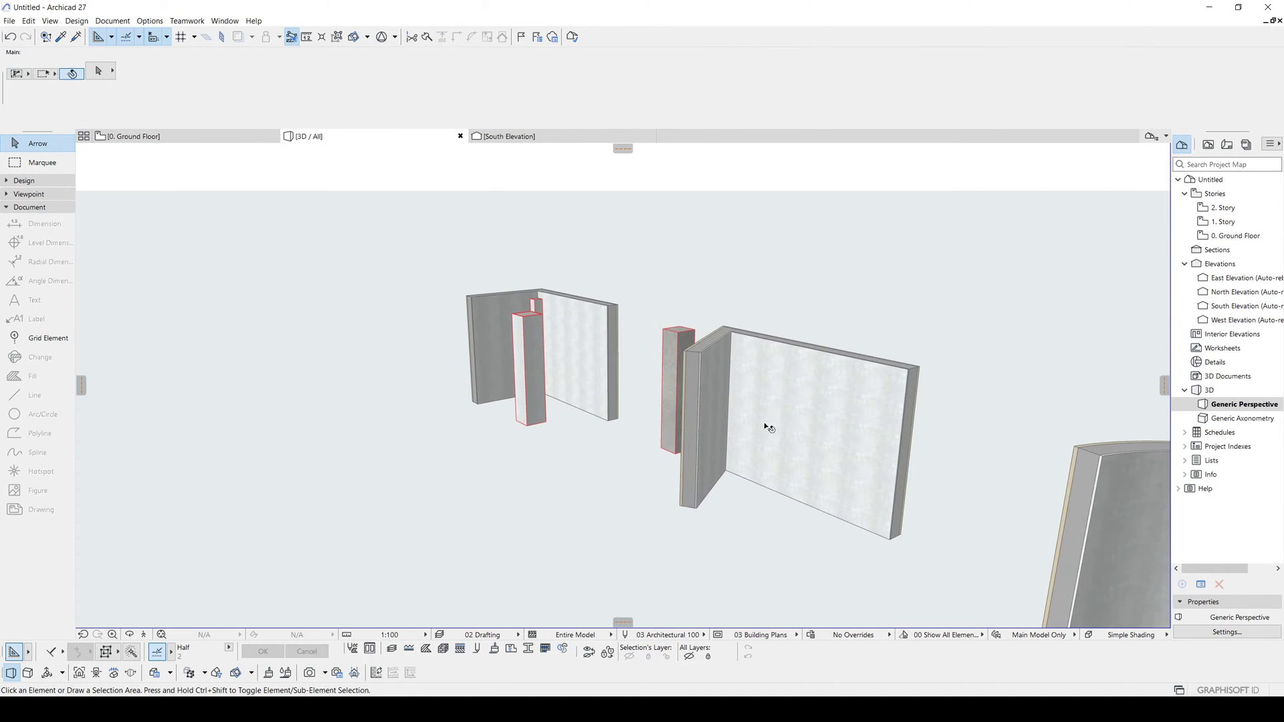
key("F2")
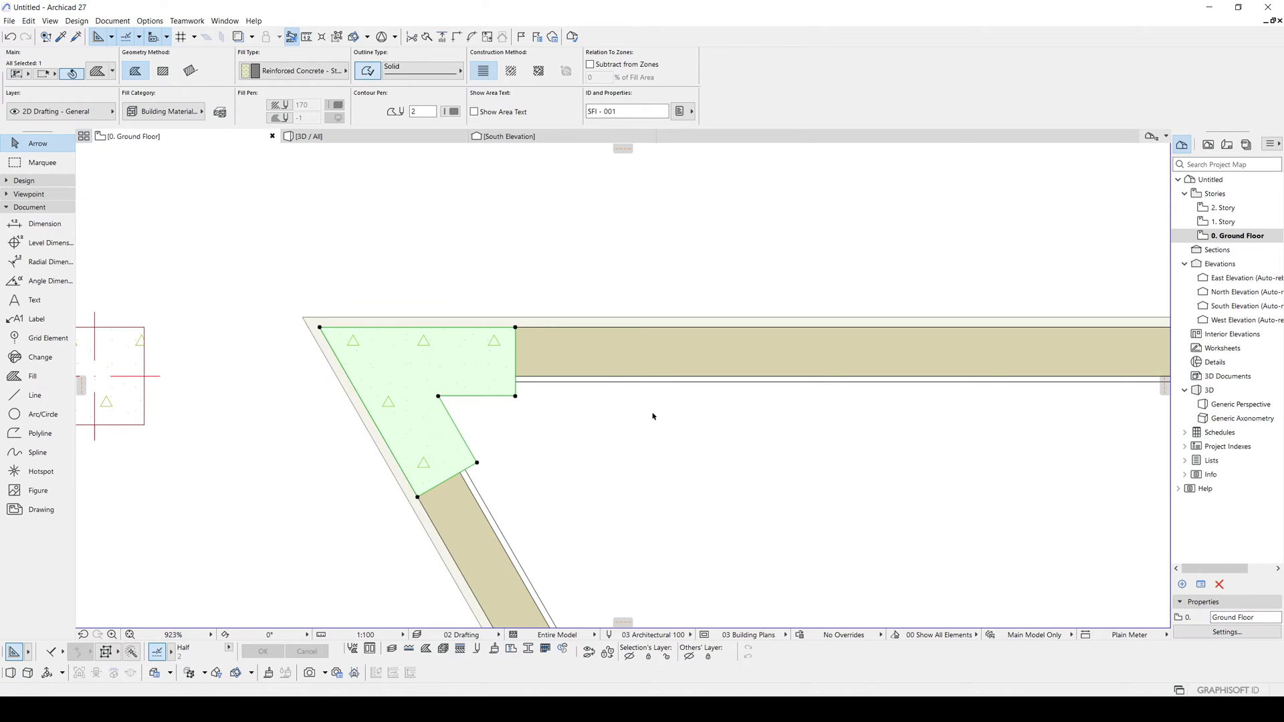
Step: Copy the V-shaped reinforced concrete fill at the angled wall corner to the clipboard and deselect it
key("Escape")
left_click(489, 404)
scroll(565, 436, "down", 2)
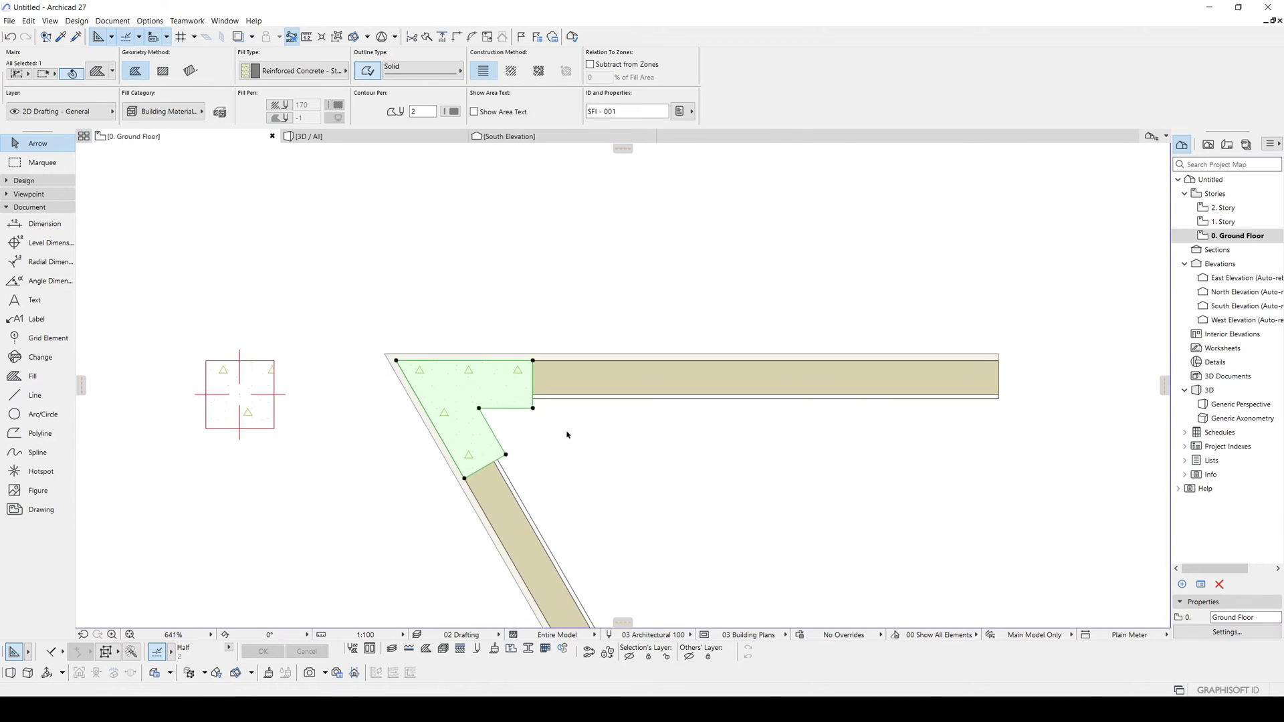
middle_click_drag(565, 436, 606, 390)
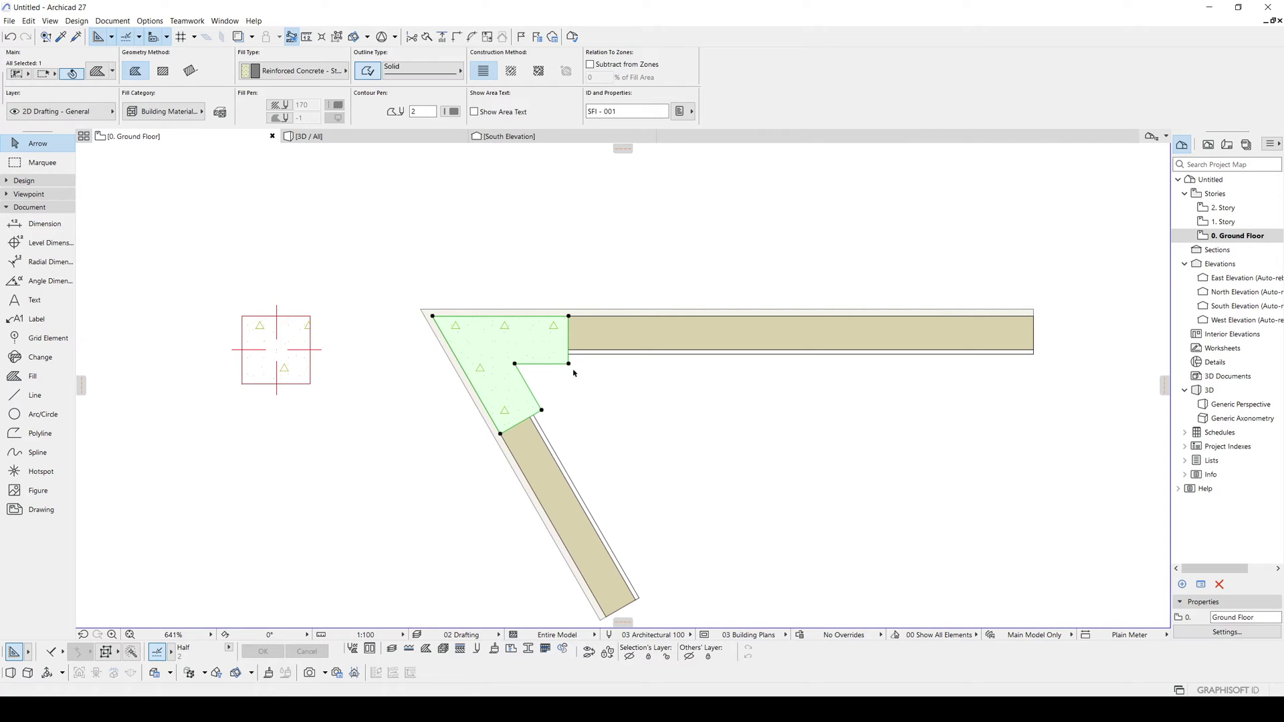
right_click(519, 250)
left_click(28, 22)
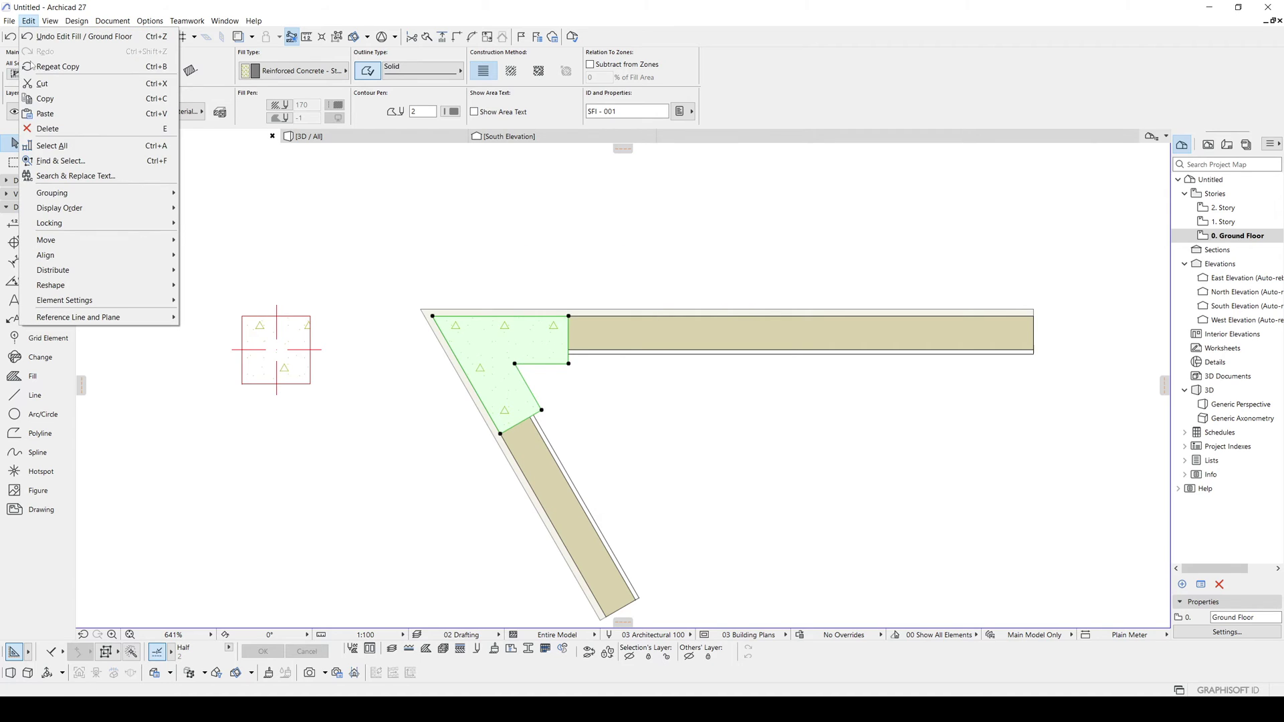
left_click(45, 99)
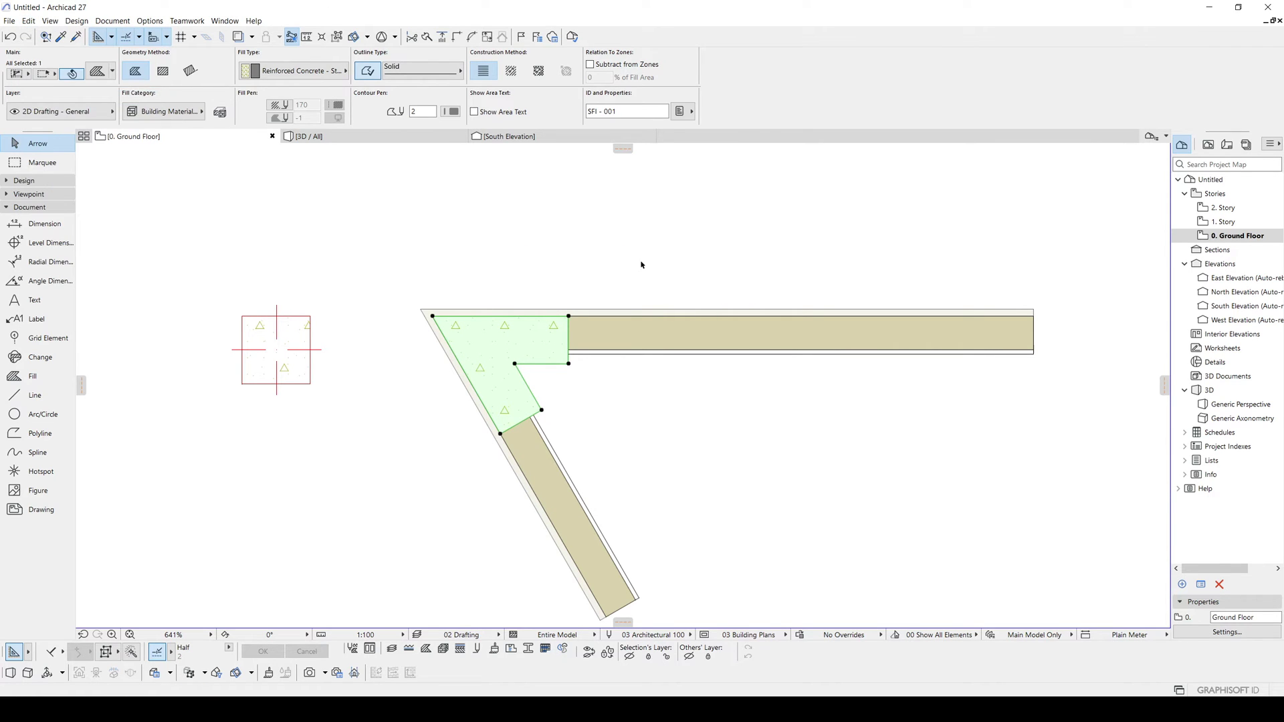
left_click(641, 265)
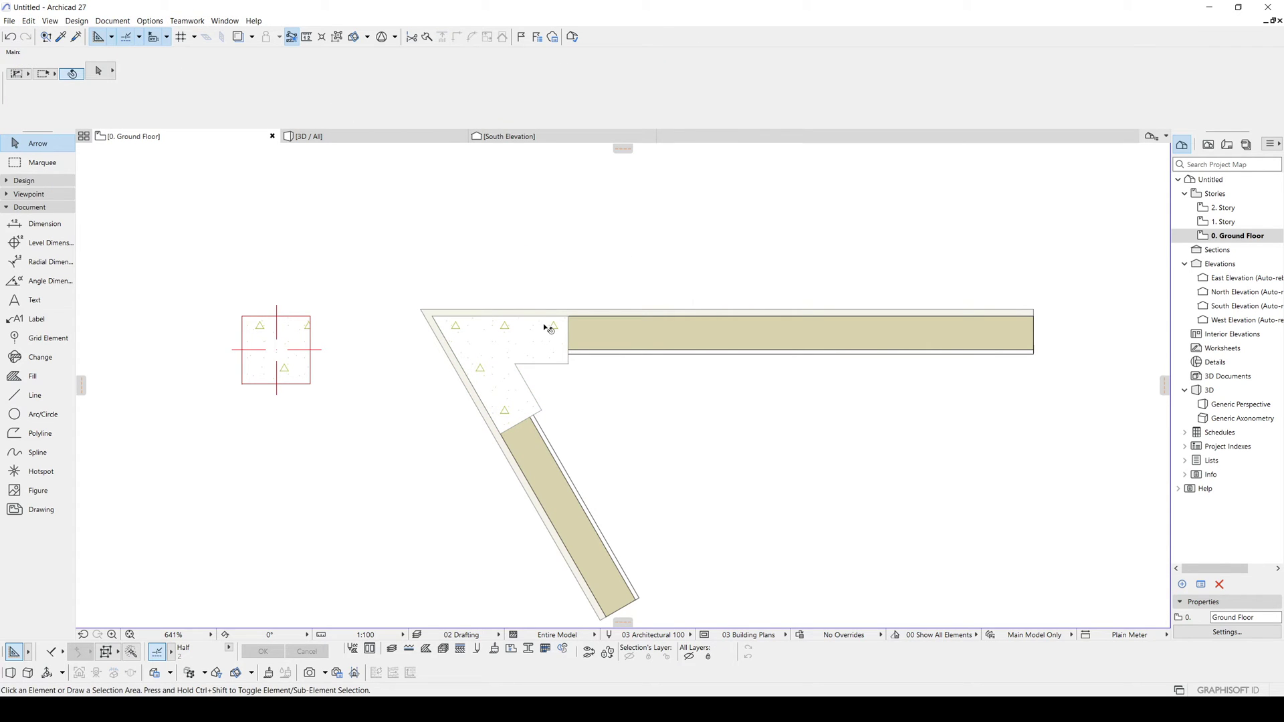
Step: Open the Profile Manager for complex profiles and reposition it beside the angled wall corner
left_click(153, 22)
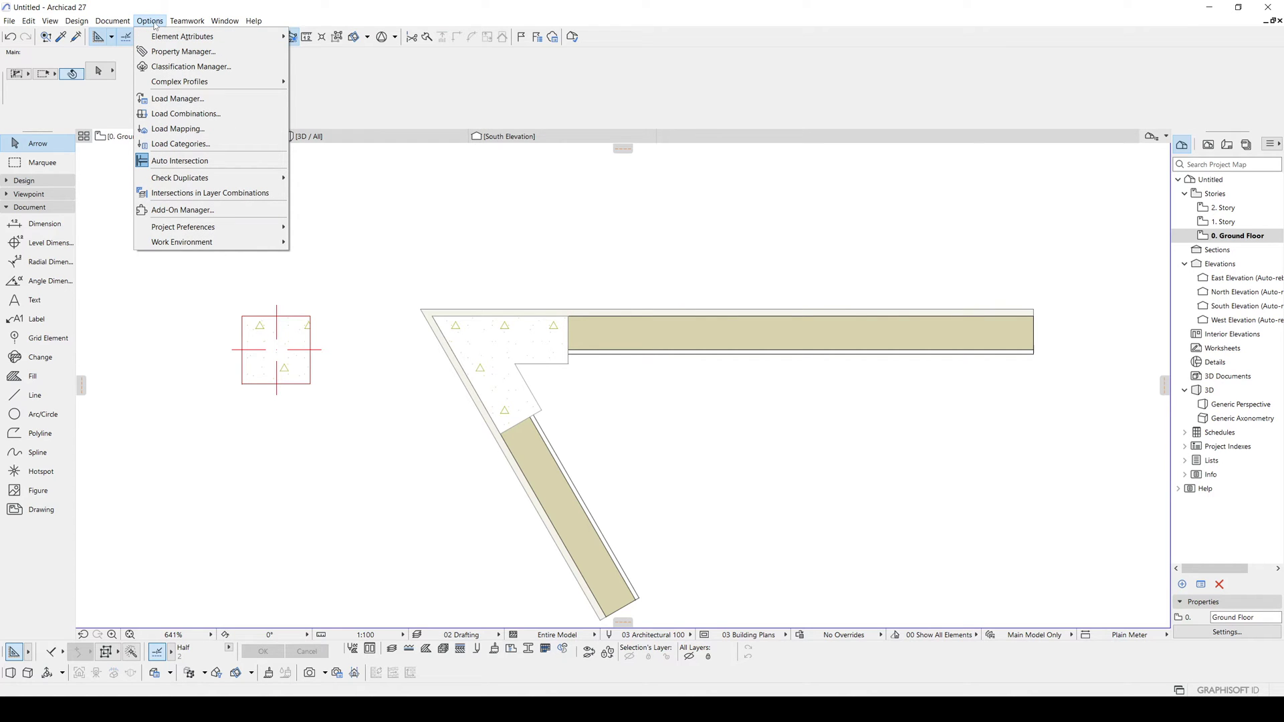
mouse_move(214, 81)
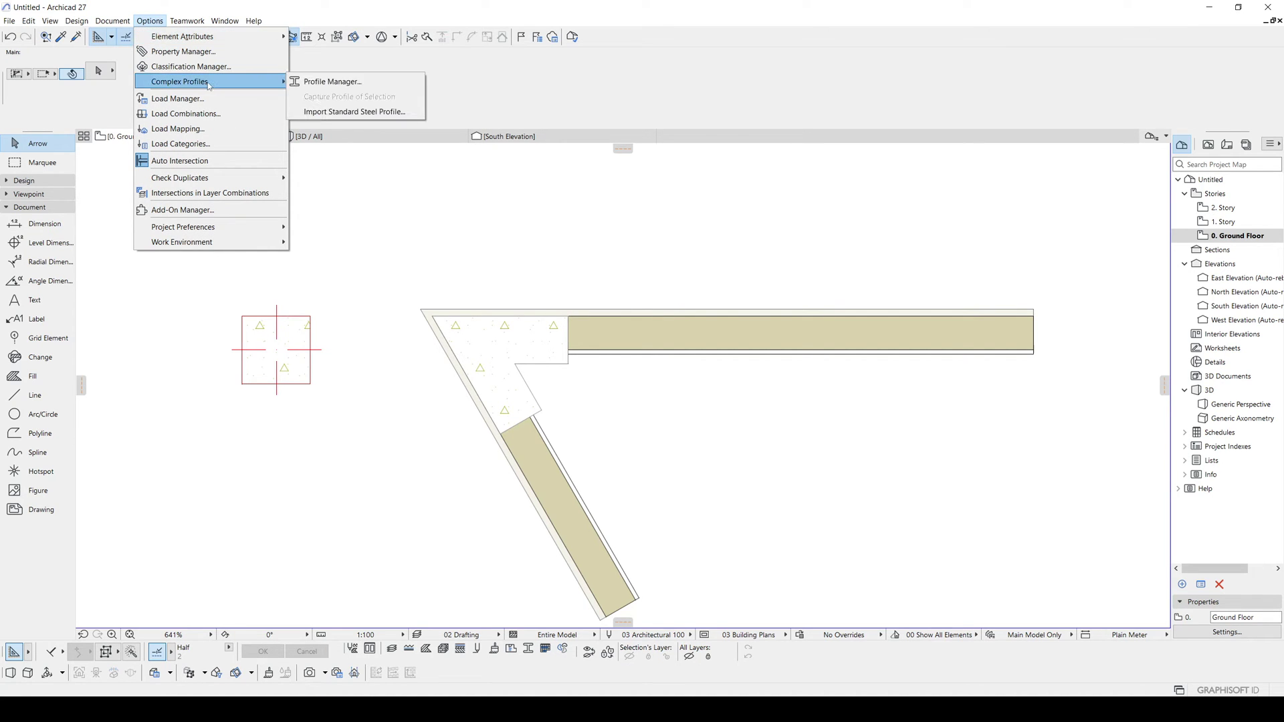
left_click(348, 83)
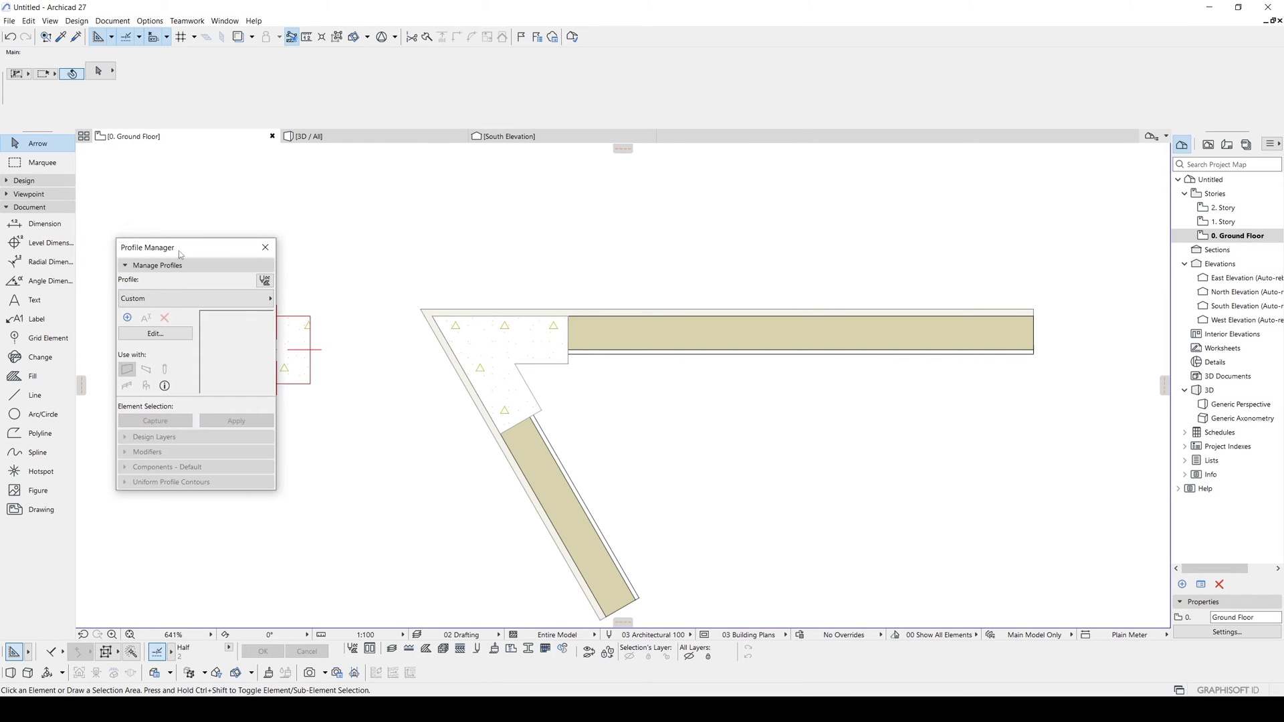
left_click_drag(180, 253, 210, 215)
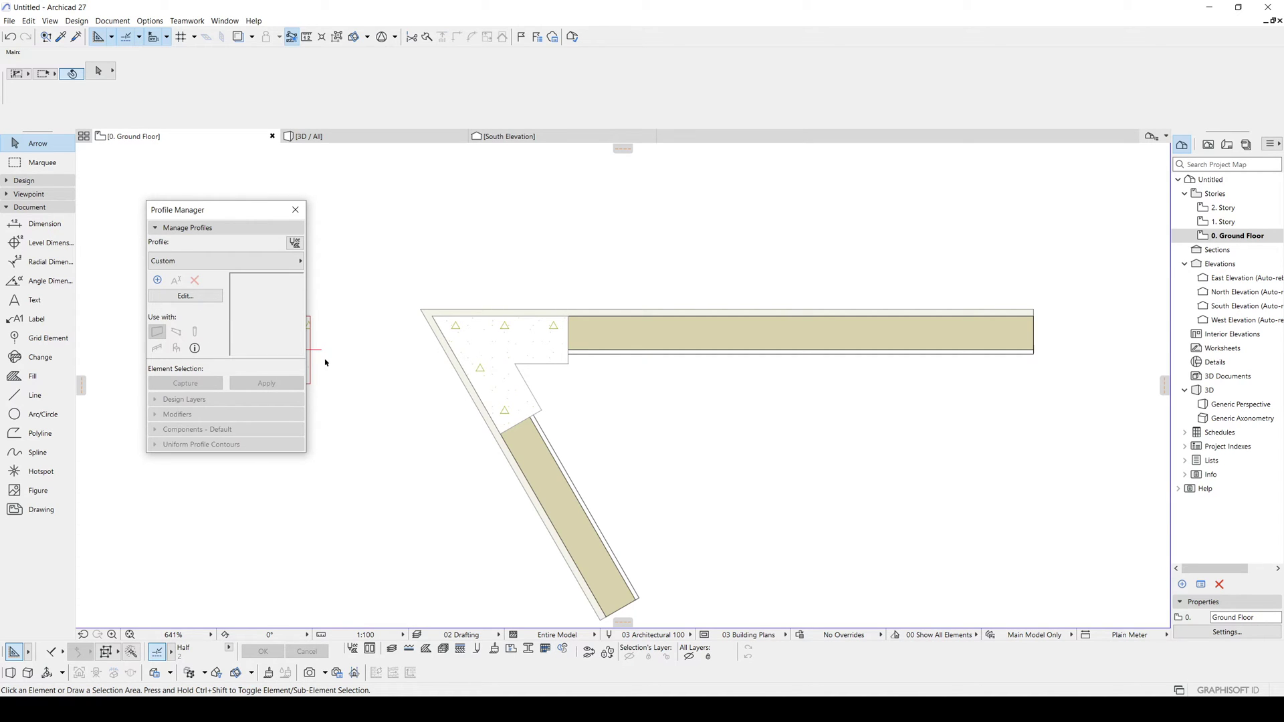
Step: Create a new blank profile named COLUMN 1 in the Brick folder under Structural
left_click(157, 280)
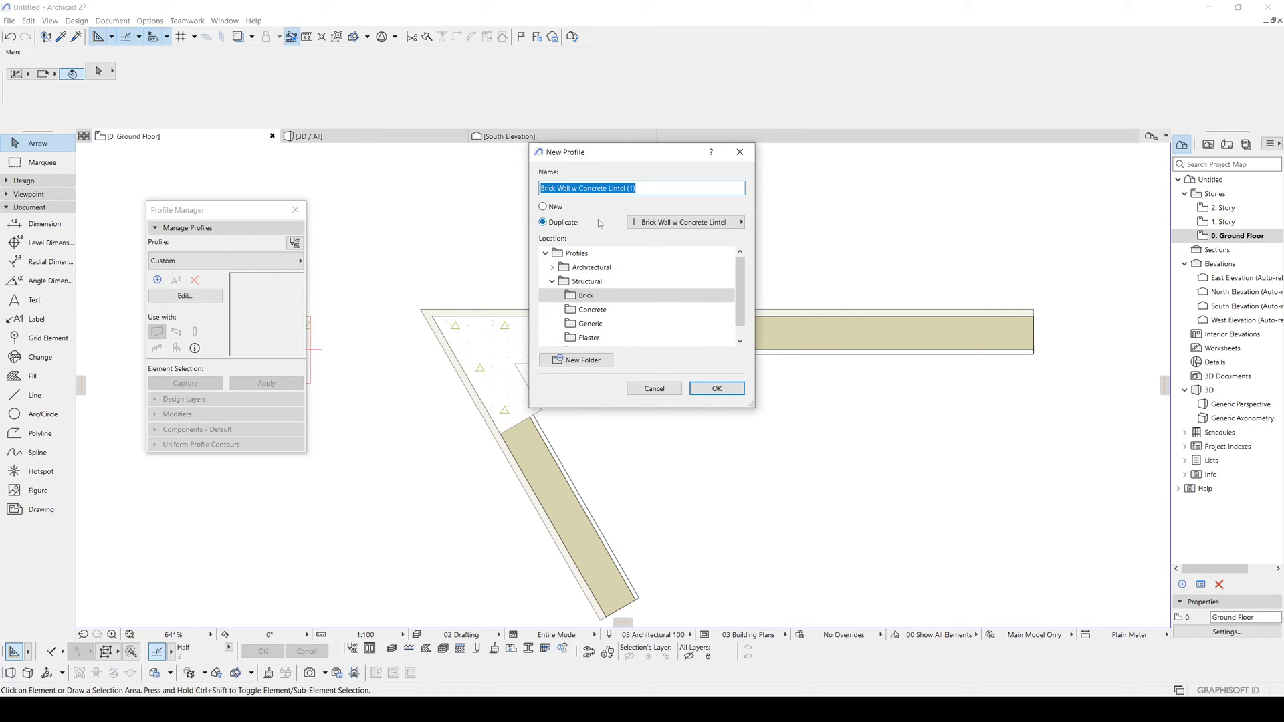
left_click(555, 206)
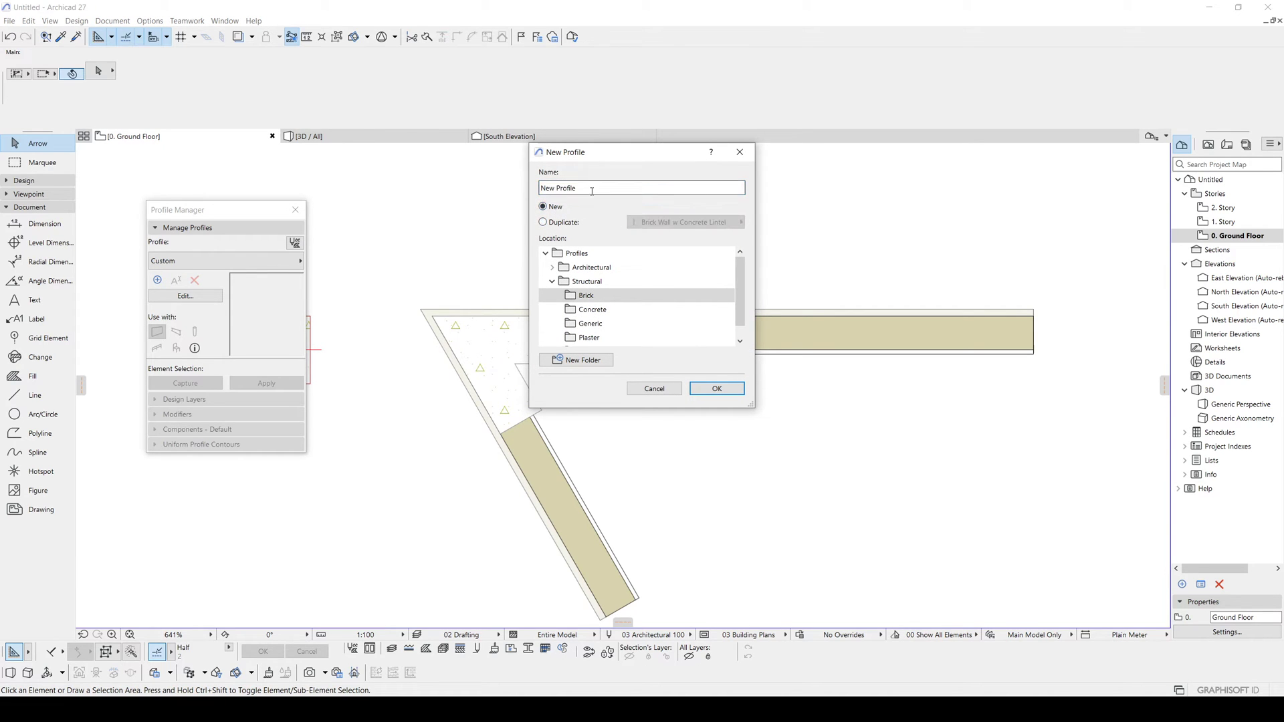
left_click_drag(593, 189, 505, 191)
type("COLUMN 1")
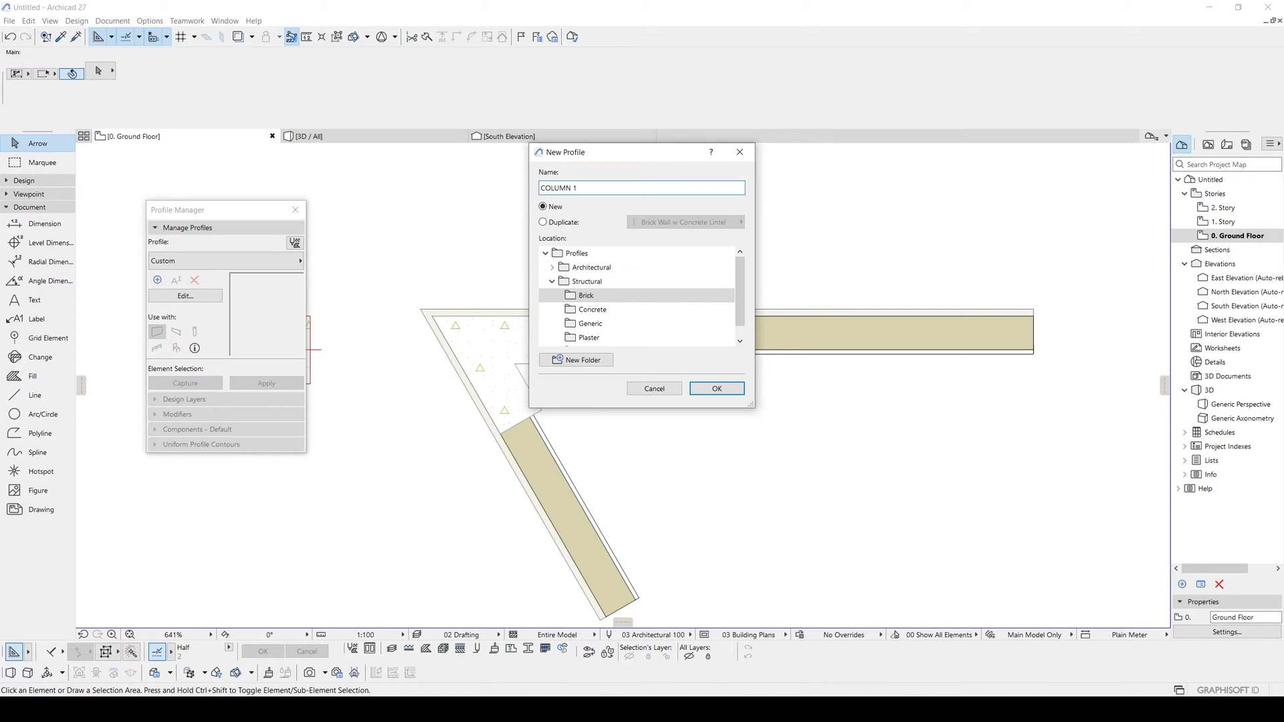
mouse_move(741, 283)
left_mouse_down()
mouse_move(740, 302)
mouse_move(740, 273)
left_mouse_up()
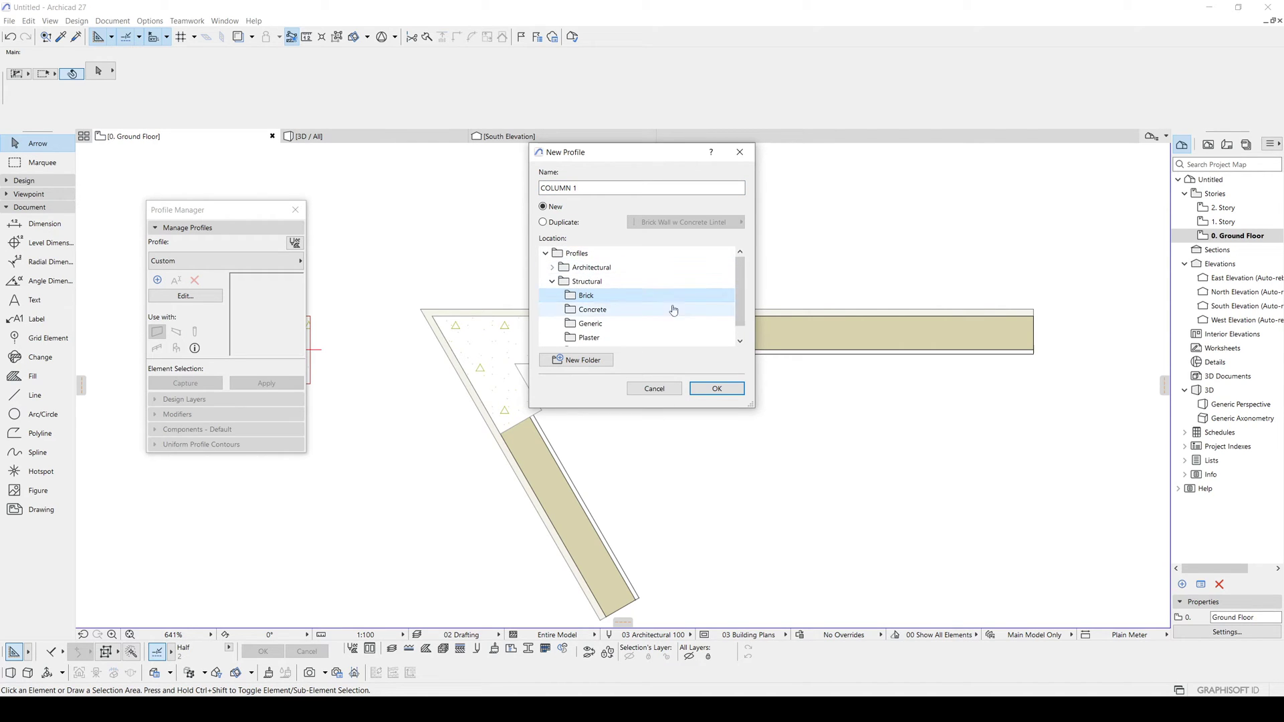
scroll(694, 318, "down", 1)
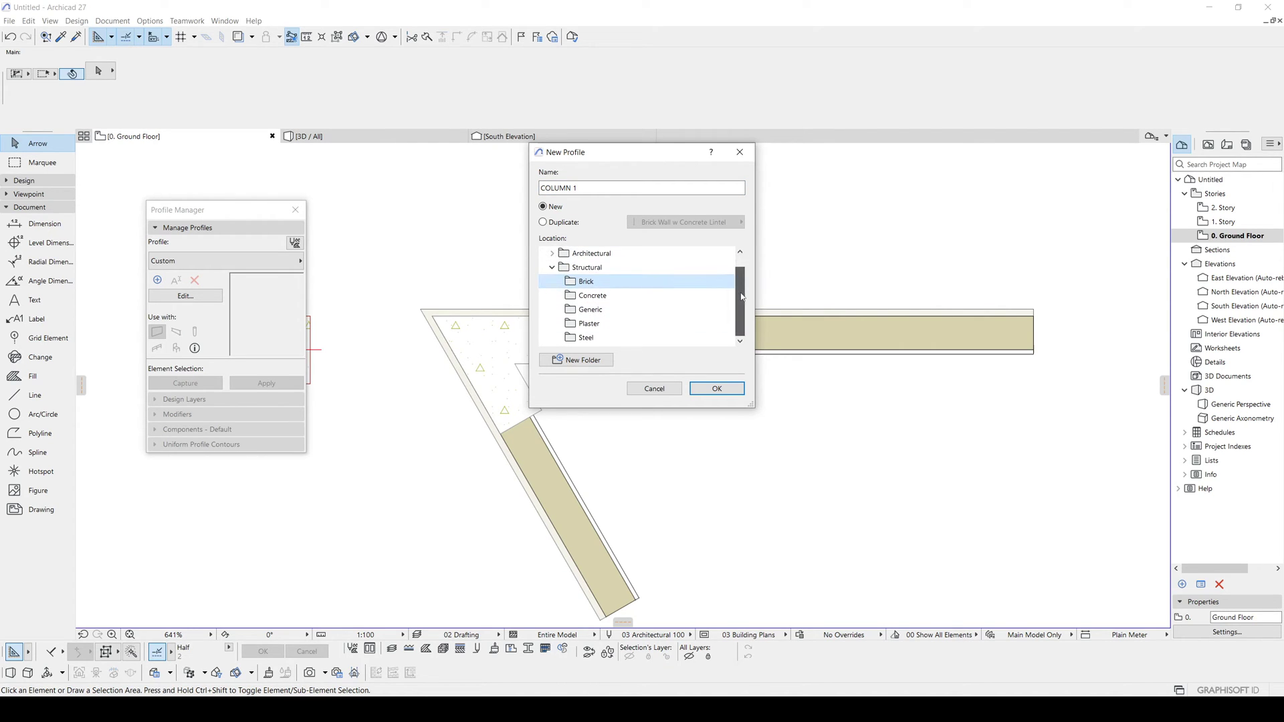
left_click(716, 389)
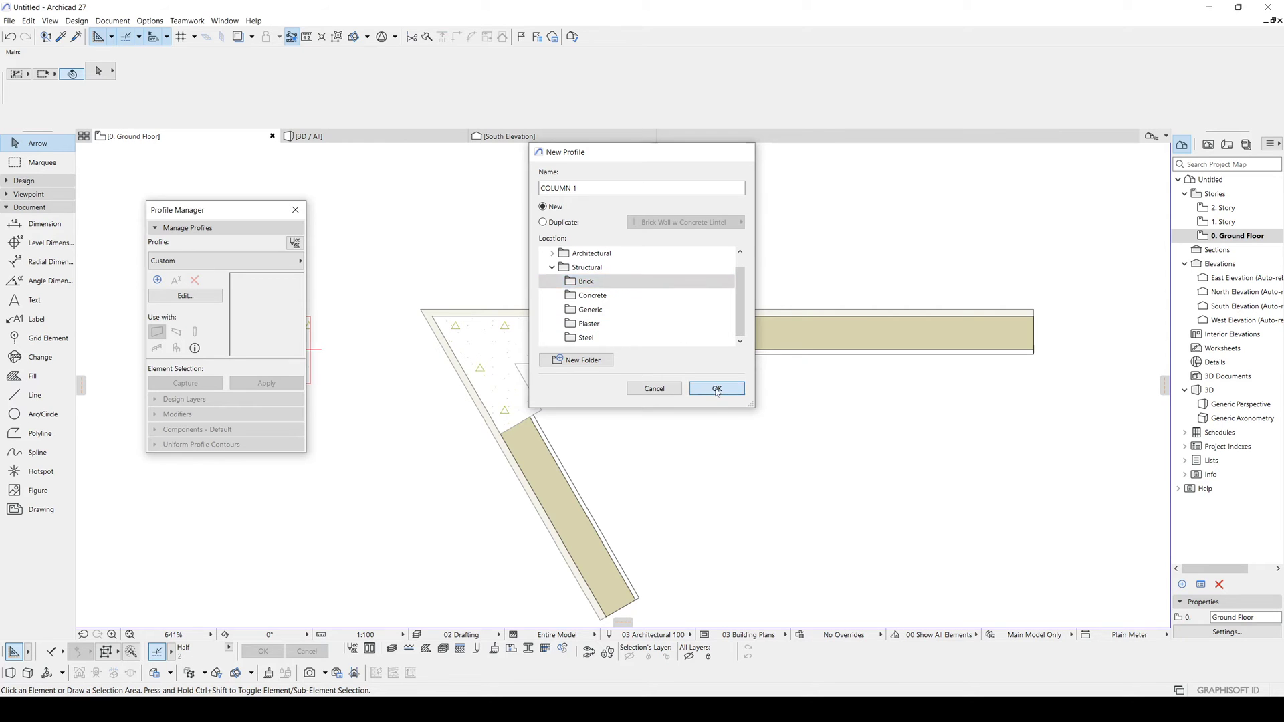
Step: Paste the copied concrete fill at the center of the current view in the profile editor and place it clear of the default square
scroll(464, 464, "down", 6)
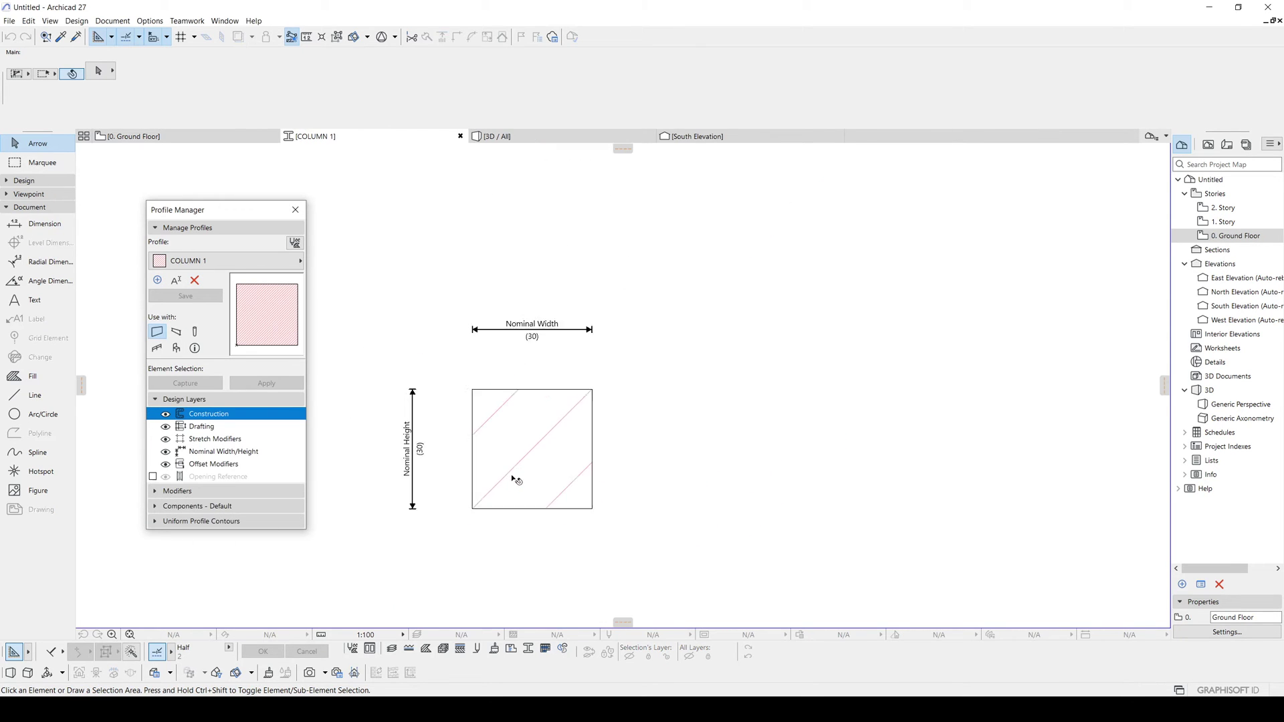
middle_click_drag(547, 517, 490, 428)
scroll(436, 414, "up", 3)
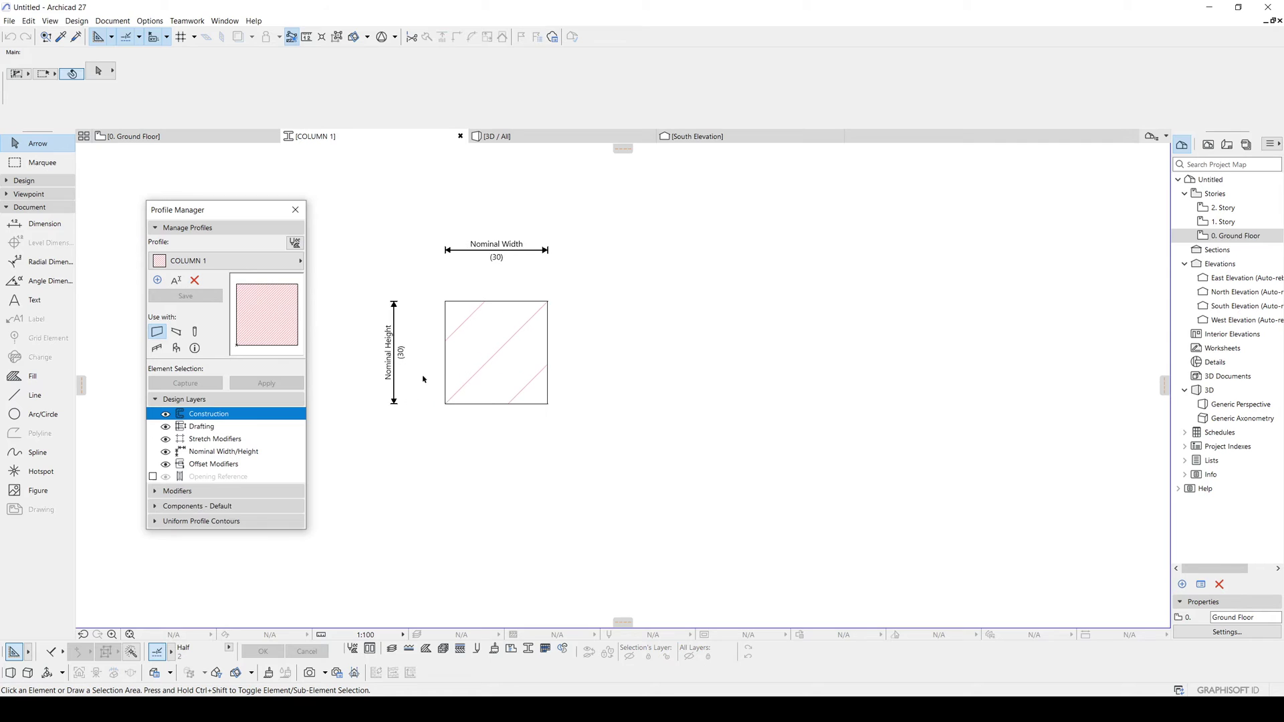
left_click(434, 399)
left_click(469, 436)
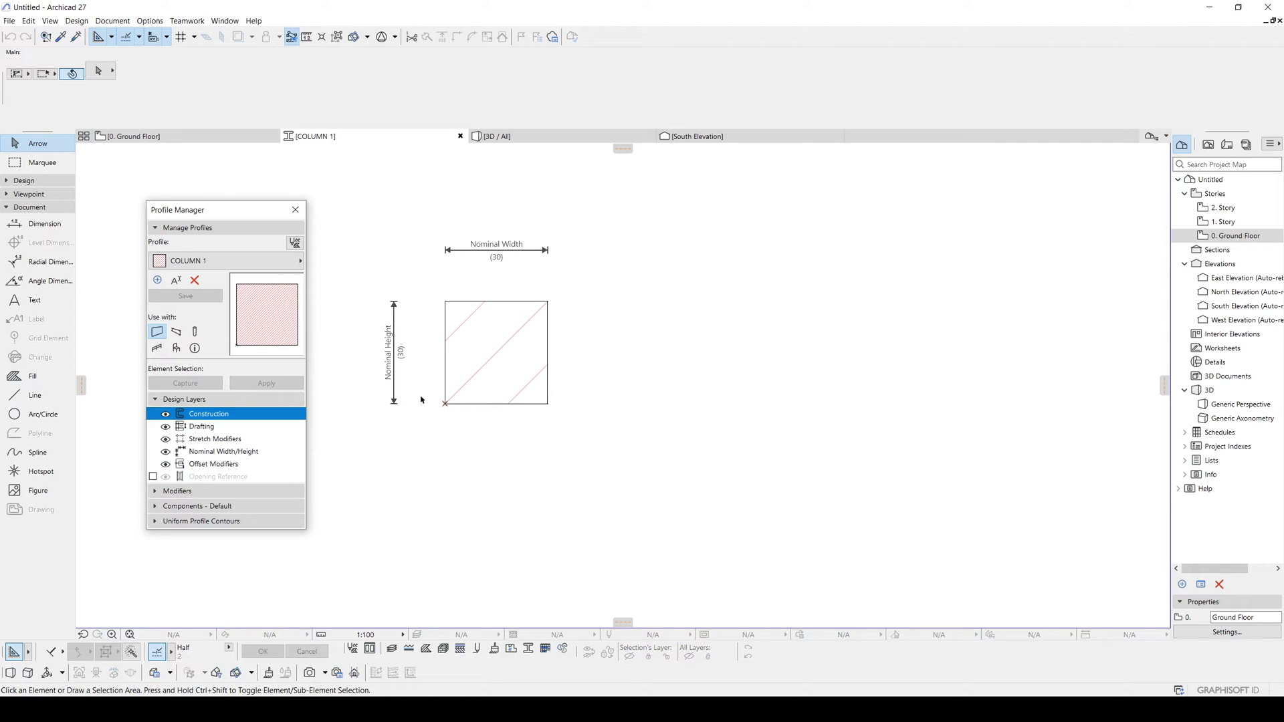
scroll(629, 468, "down", 3)
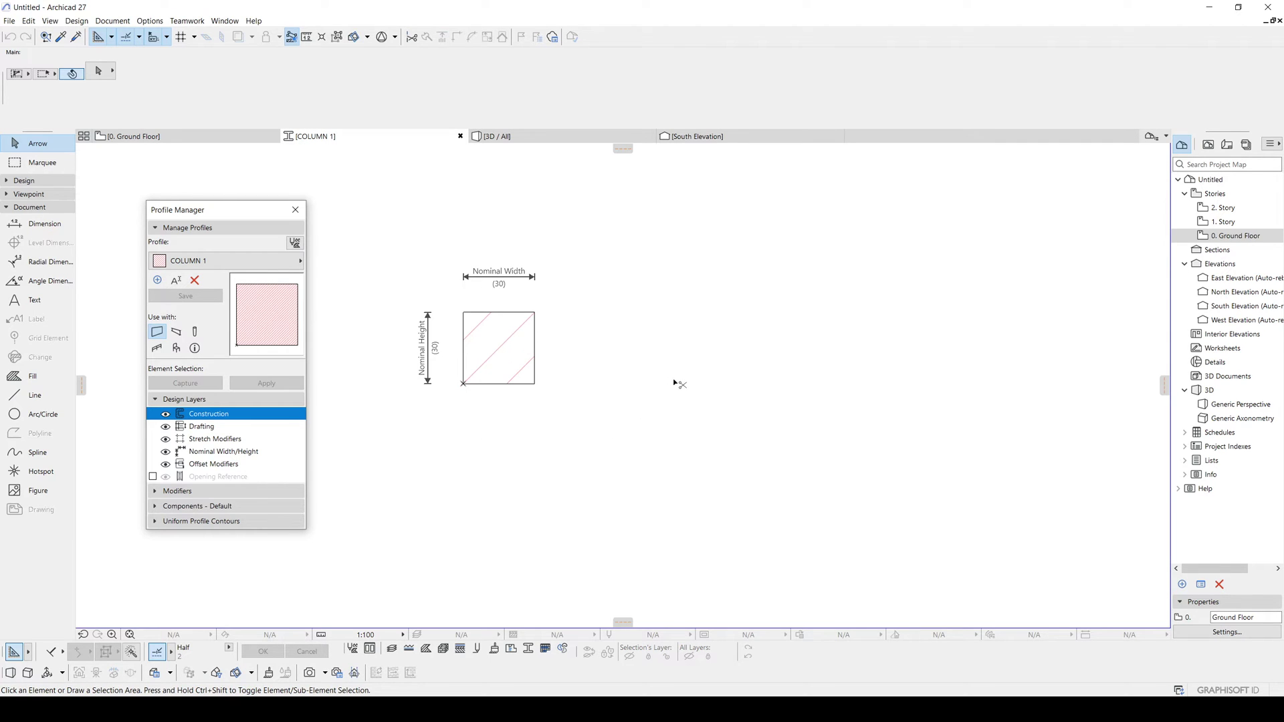
key("ctrl+v")
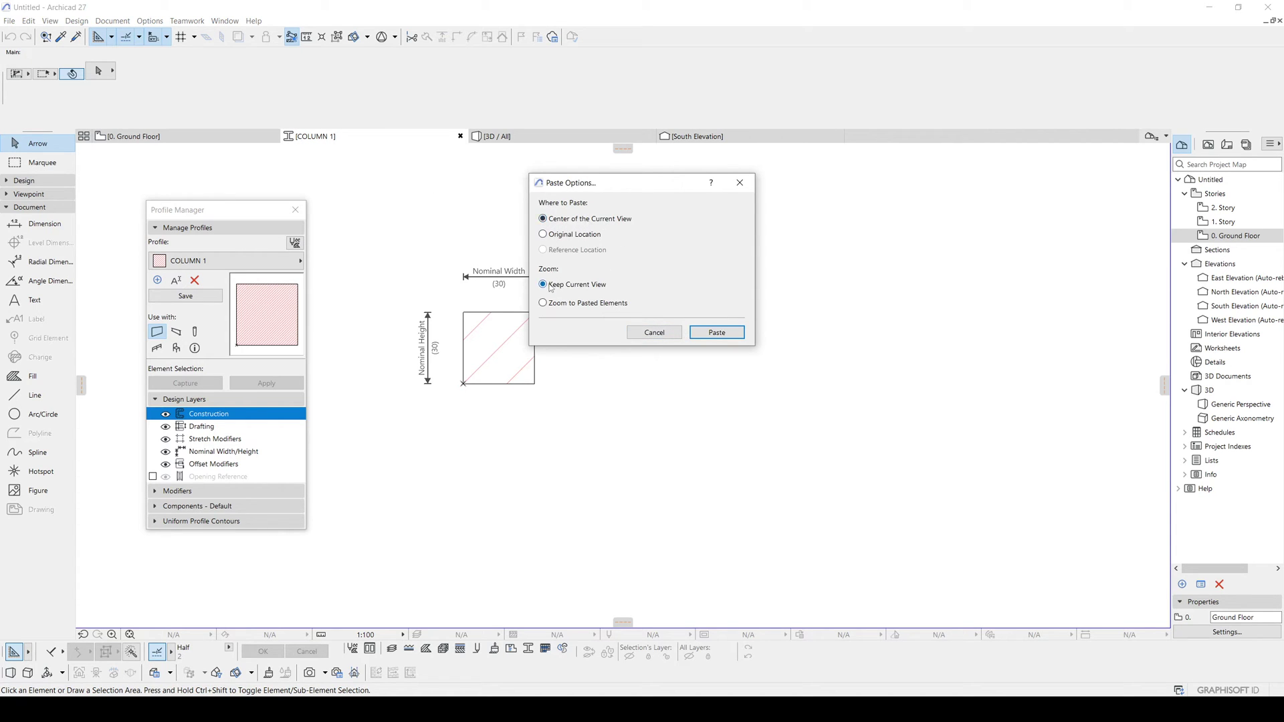
left_click(717, 334)
left_click_drag(565, 347, 773, 441)
left_click(809, 333)
Step: Delete the default square fill and move the V-shaped fill by its sharp outer corner onto the profile origin
left_click(522, 358)
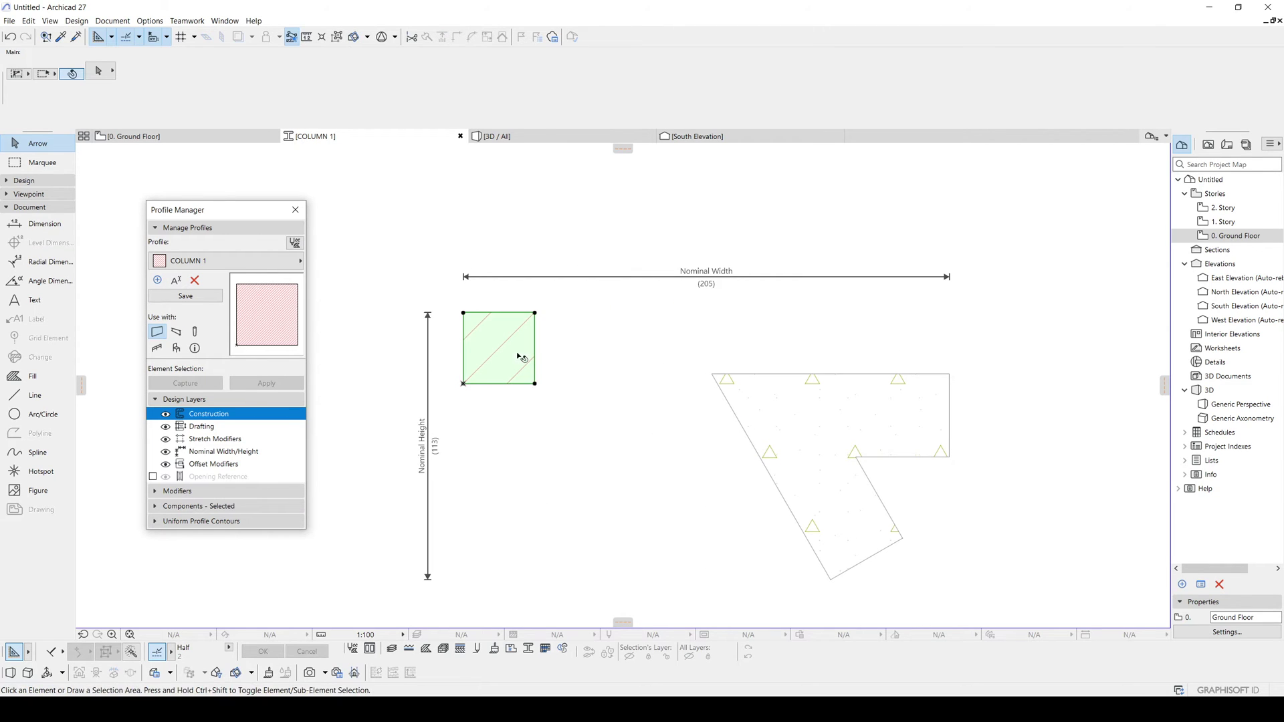
key("Delete")
left_click(749, 395)
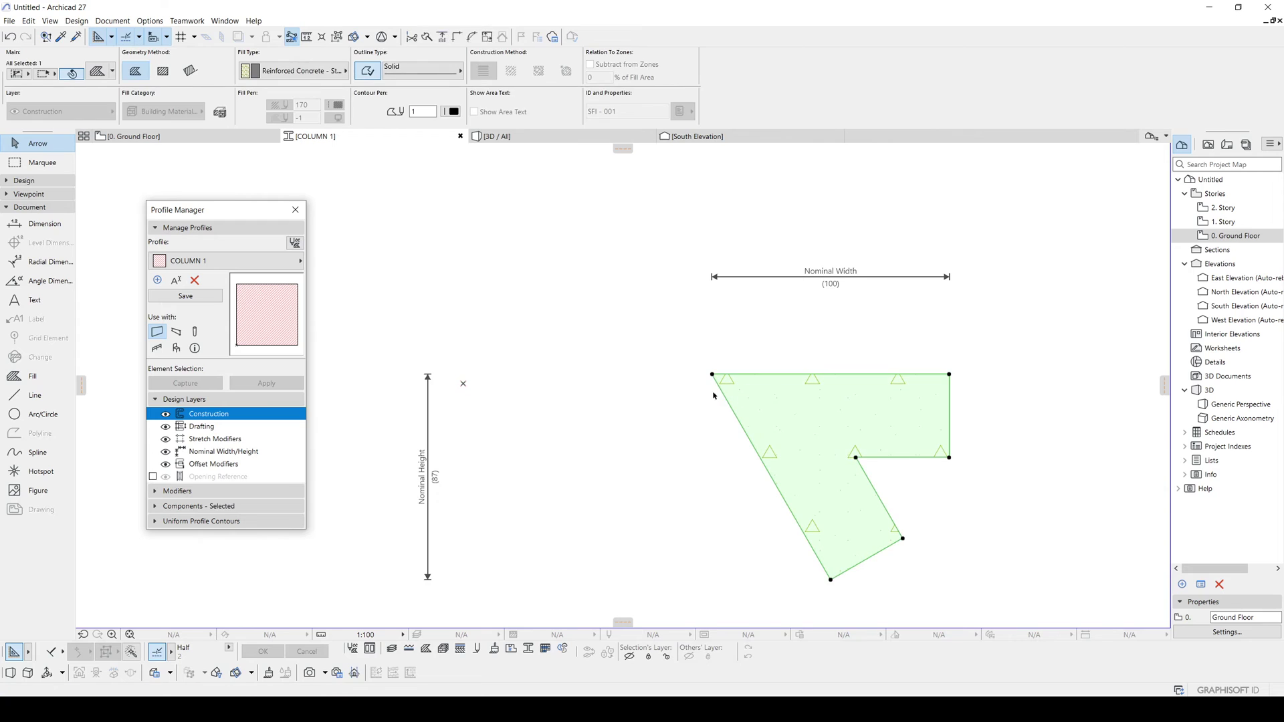
key("ctrl+d")
left_click(713, 375)
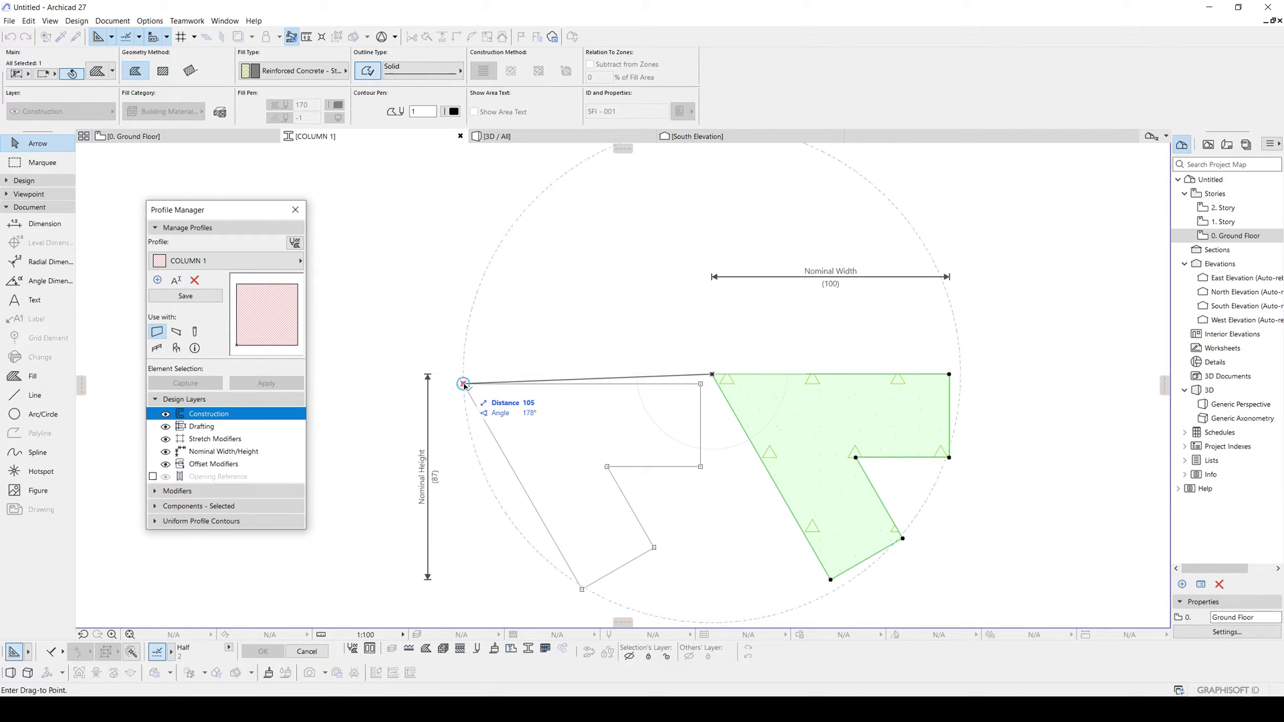
left_click(464, 384)
left_click(428, 337)
middle_click_drag(470, 474, 548, 384)
scroll(555, 402, "down", 2)
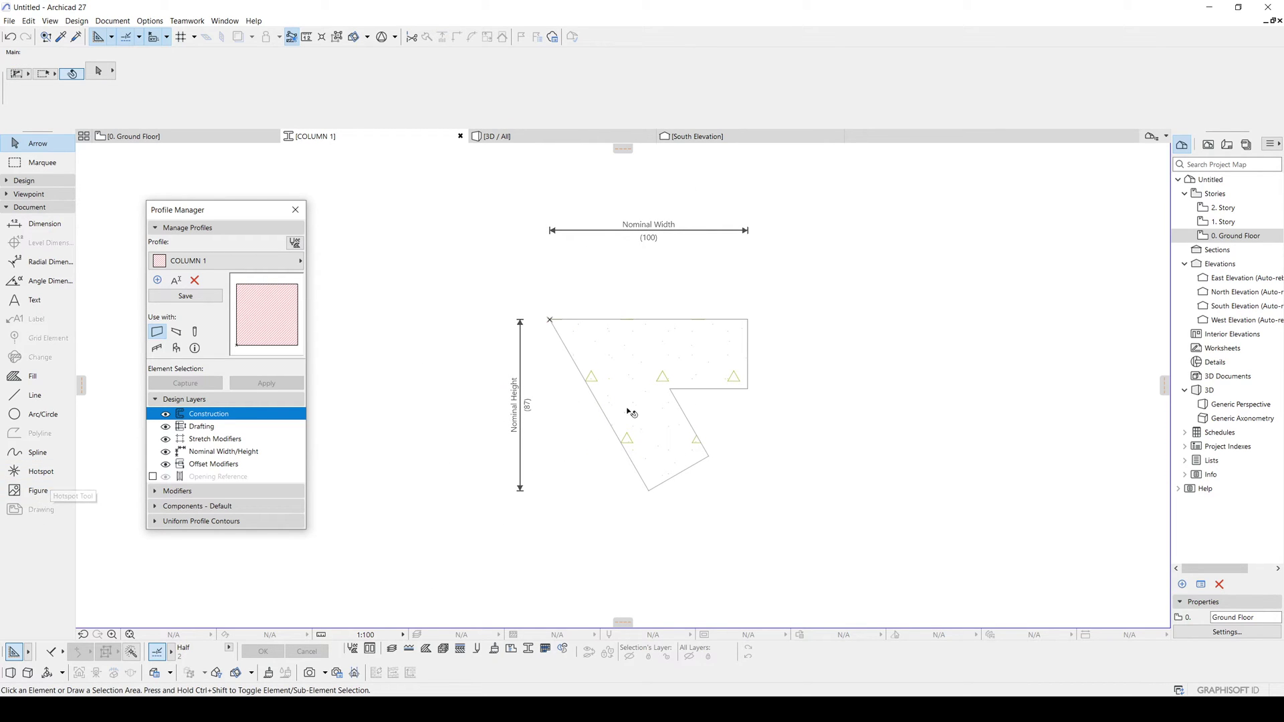
Step: Place hotspots on the four end corners of the V-shaped profile's two arms
left_click(40, 471)
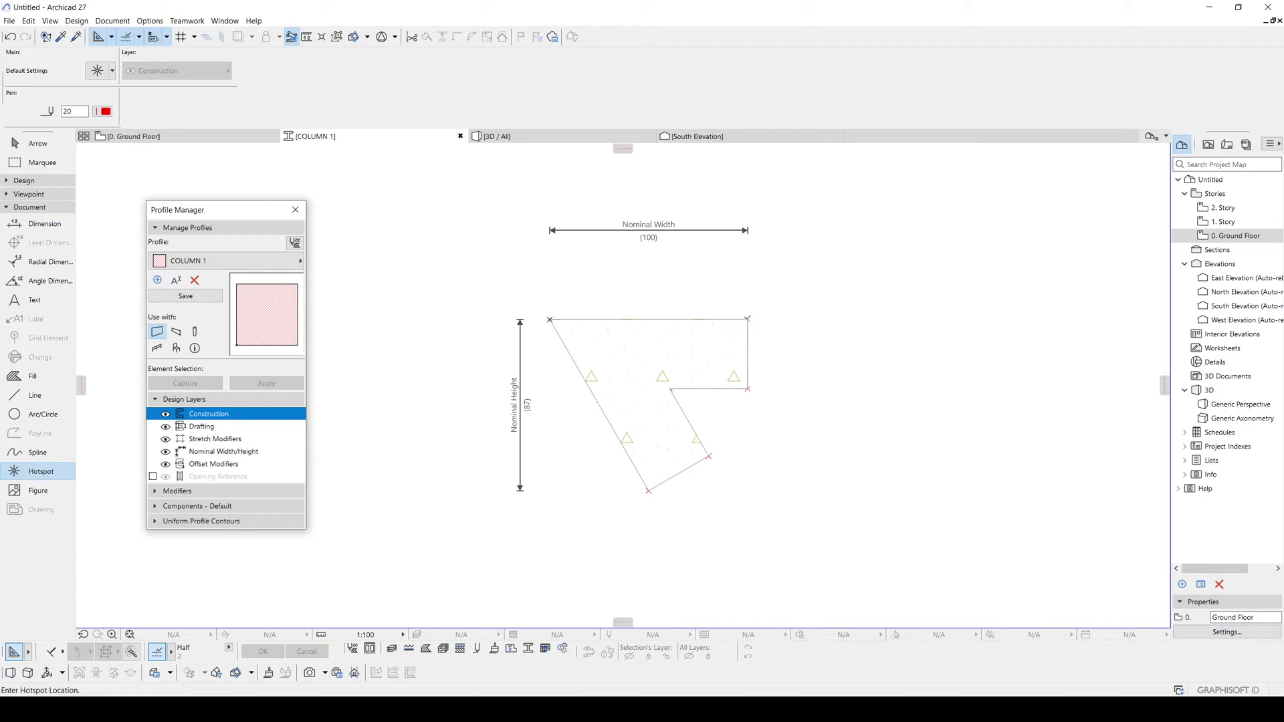
key("Escape")
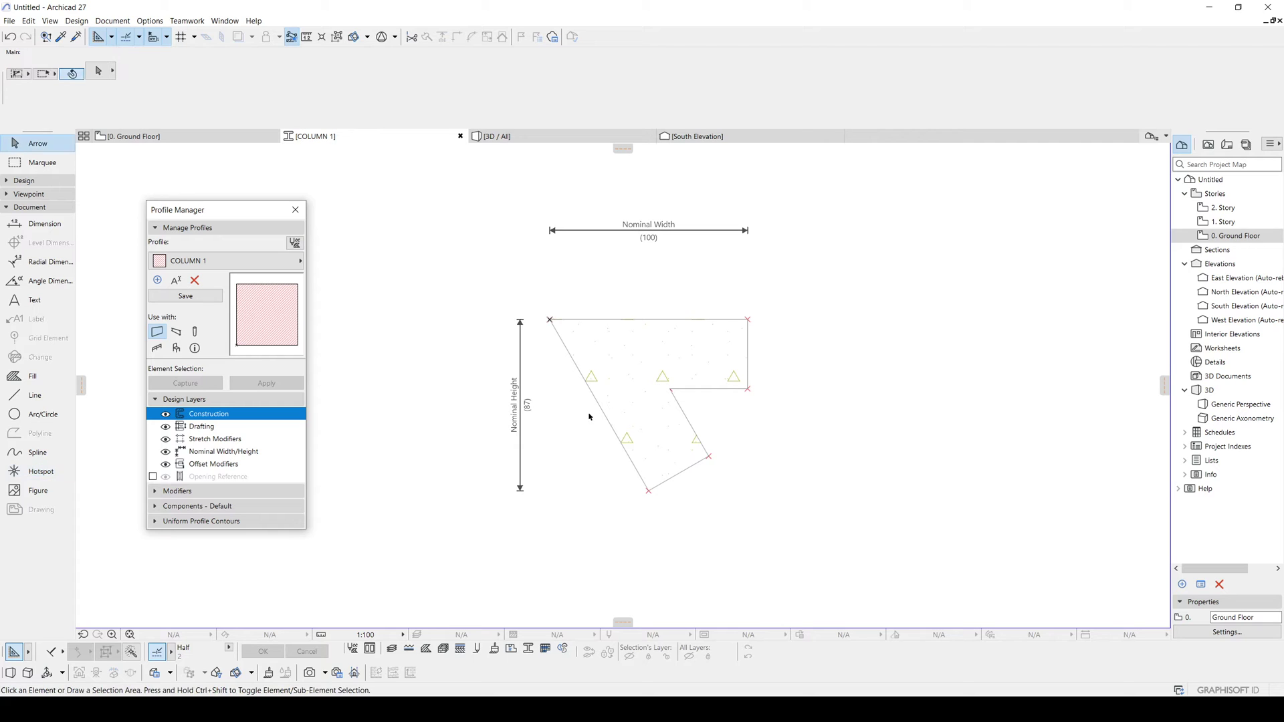
Step: Duplicate the V-shaped concrete fill exactly in place, using its upper corner at the end of the horizontal arm as reference
scroll(582, 435, "down", 2)
scroll(588, 442, "up", 4)
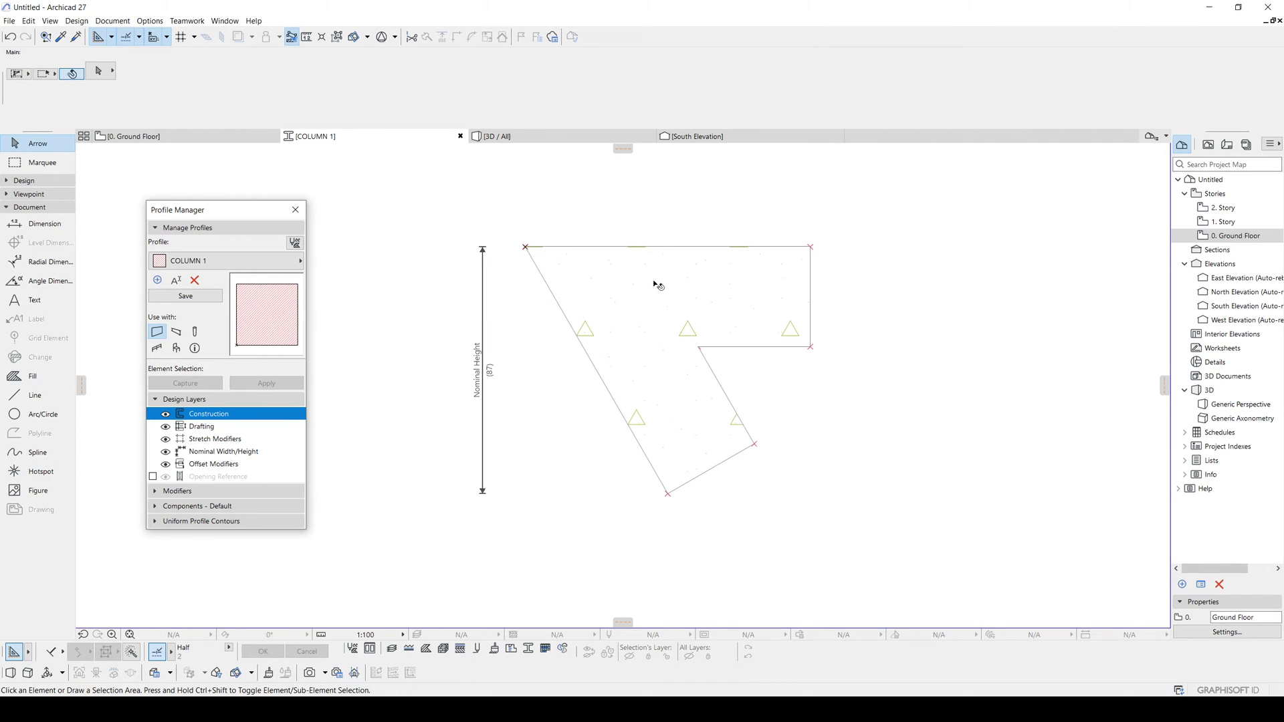
left_click(704, 247)
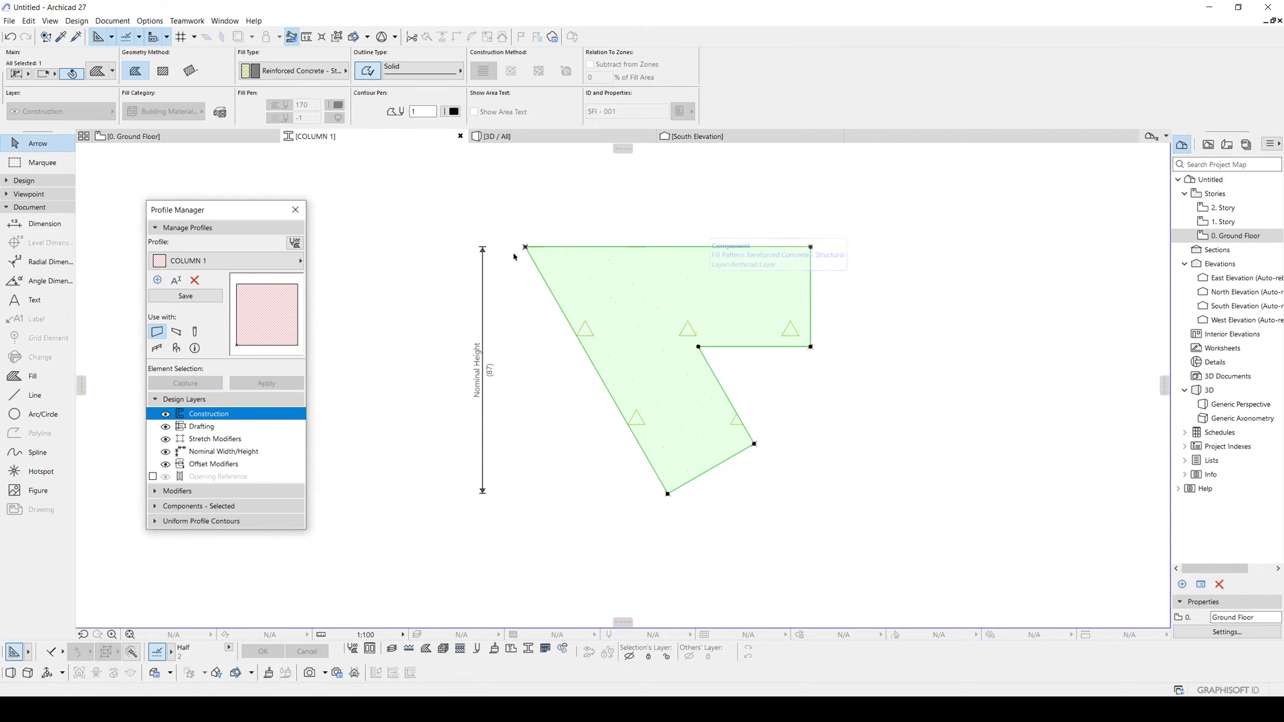
key("ctrl+d")
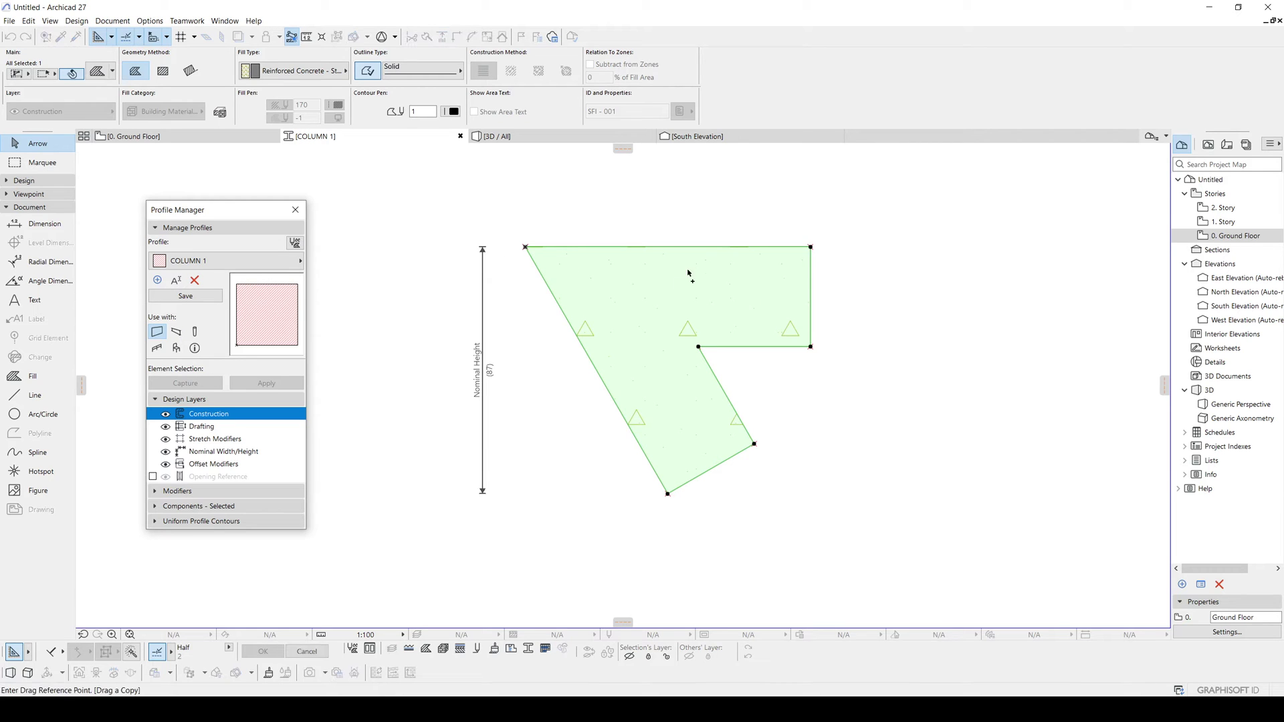
left_click(812, 247)
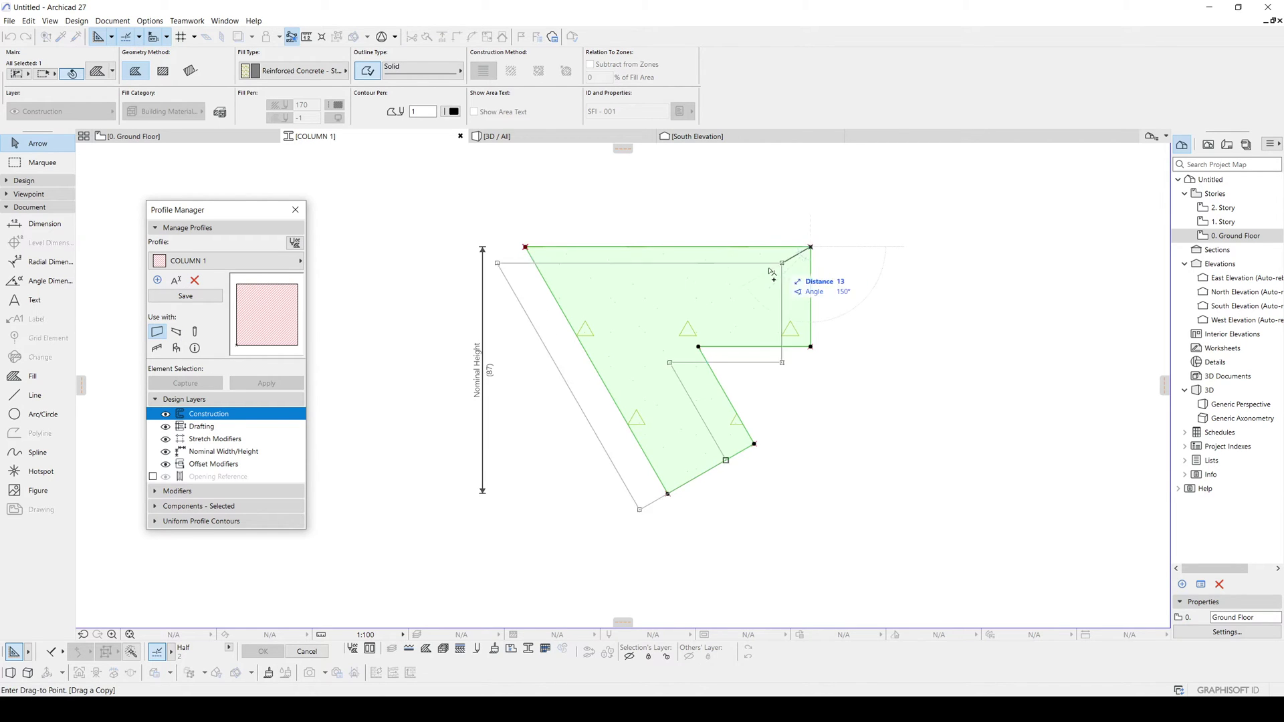
left_click(811, 247)
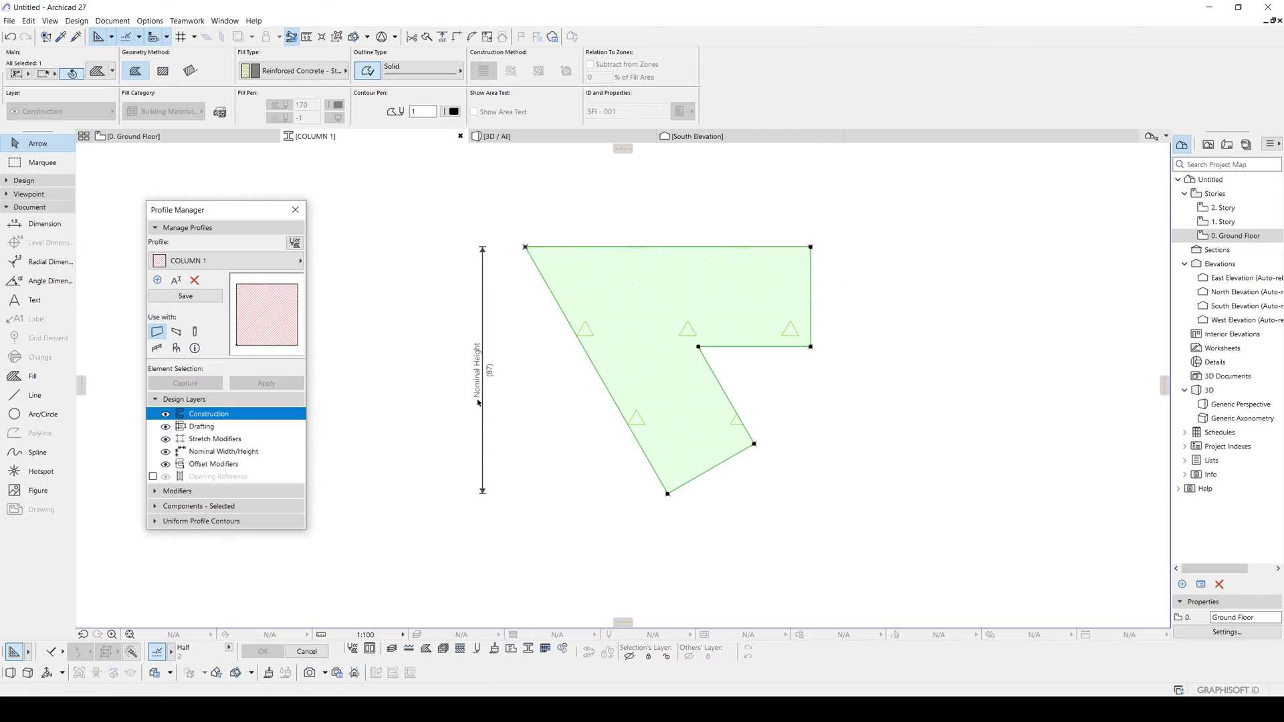
Step: Offset all edges of the duplicated fill outward by 3
left_click(741, 247)
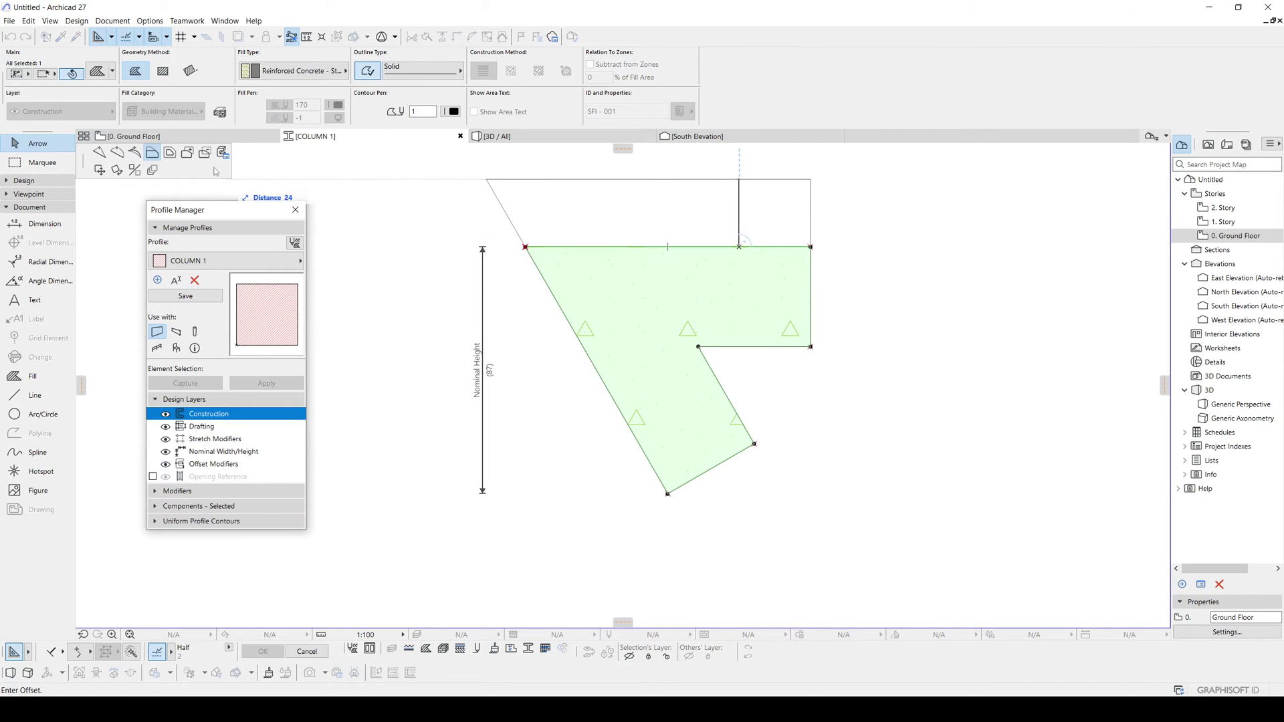
left_click(170, 153)
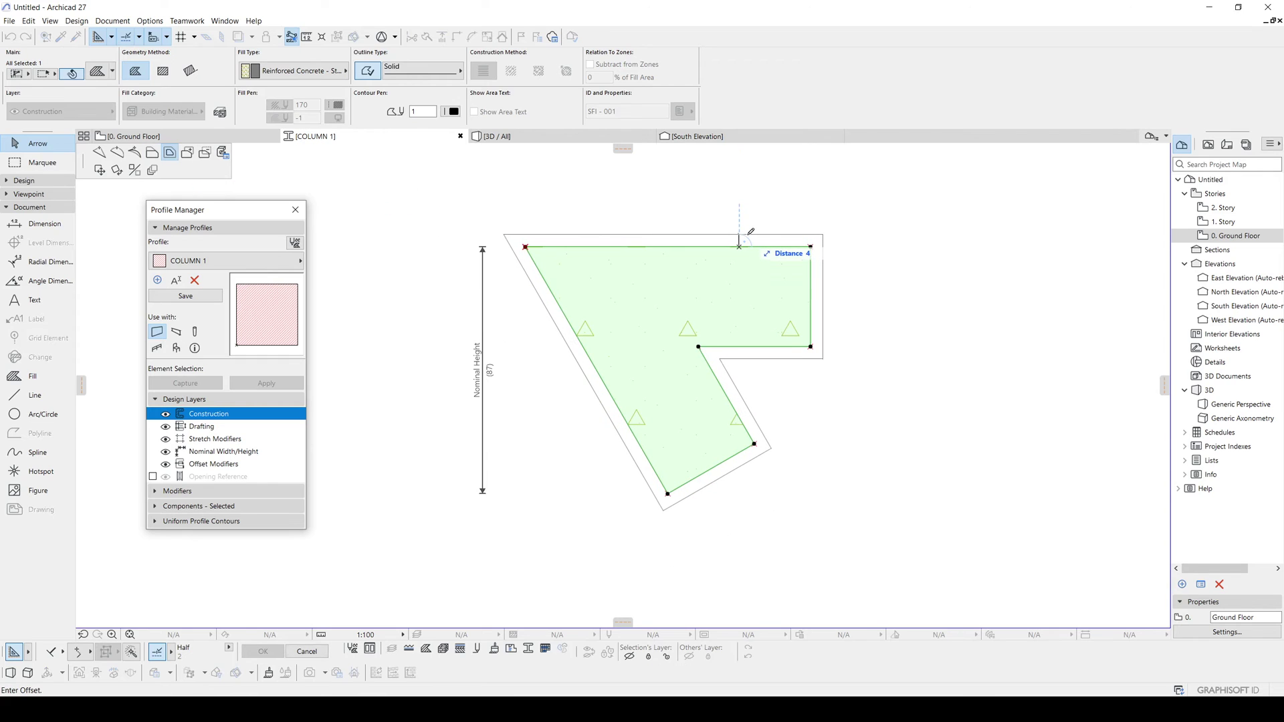
type("3")
key("Return")
scroll(652, 303, "up", 2)
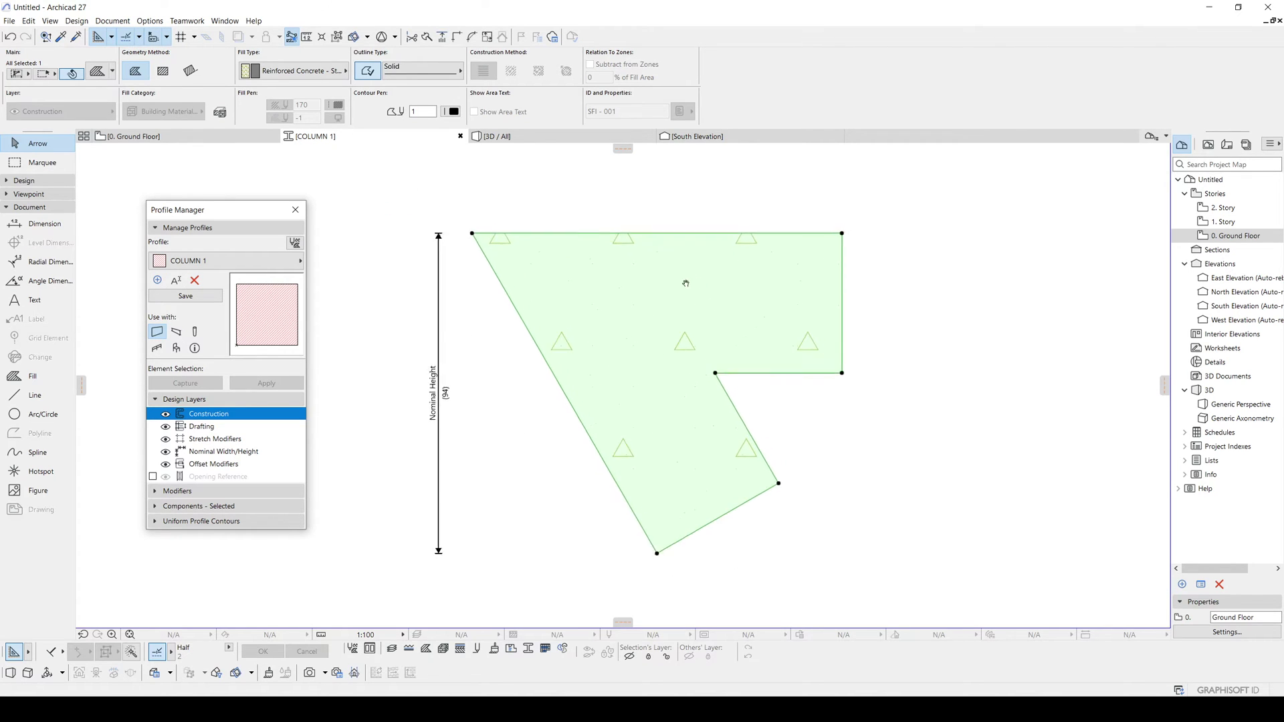
Step: Subtract the original V-shaped fill's outline from the enlarged copy with the Magic Wand, leaving a ring around the concrete core
left_click(614, 279)
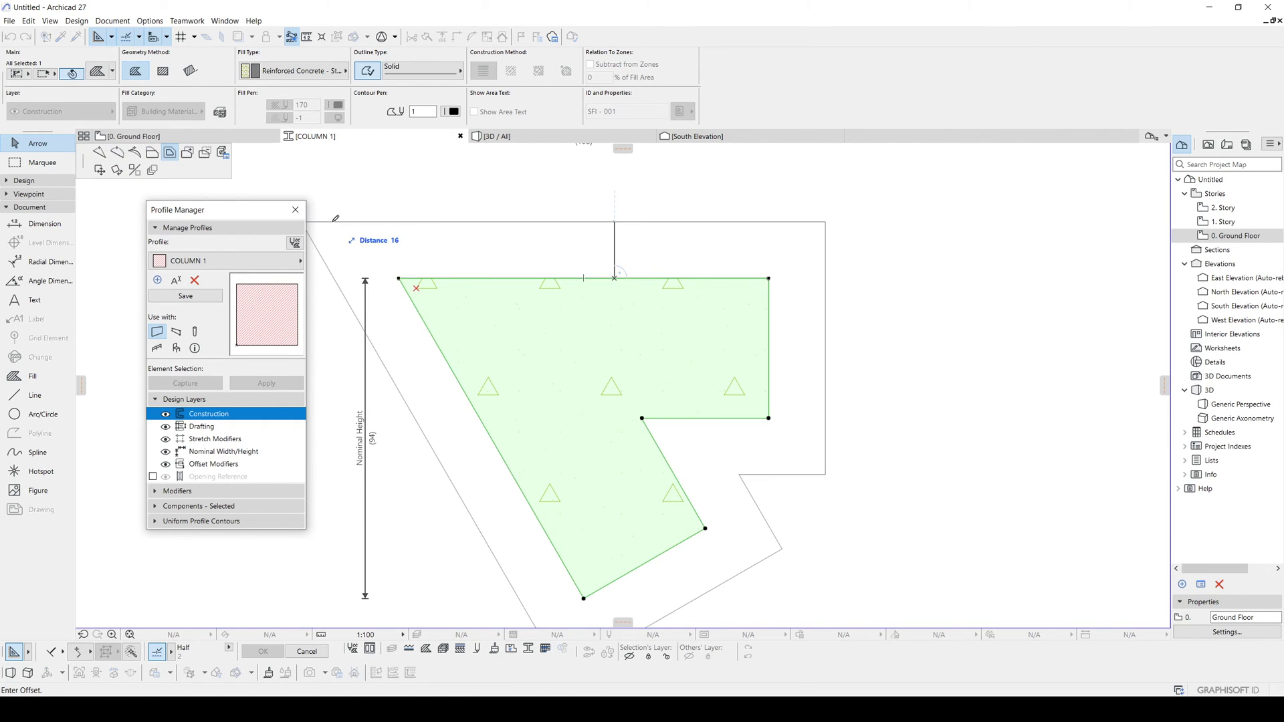
left_click(205, 154)
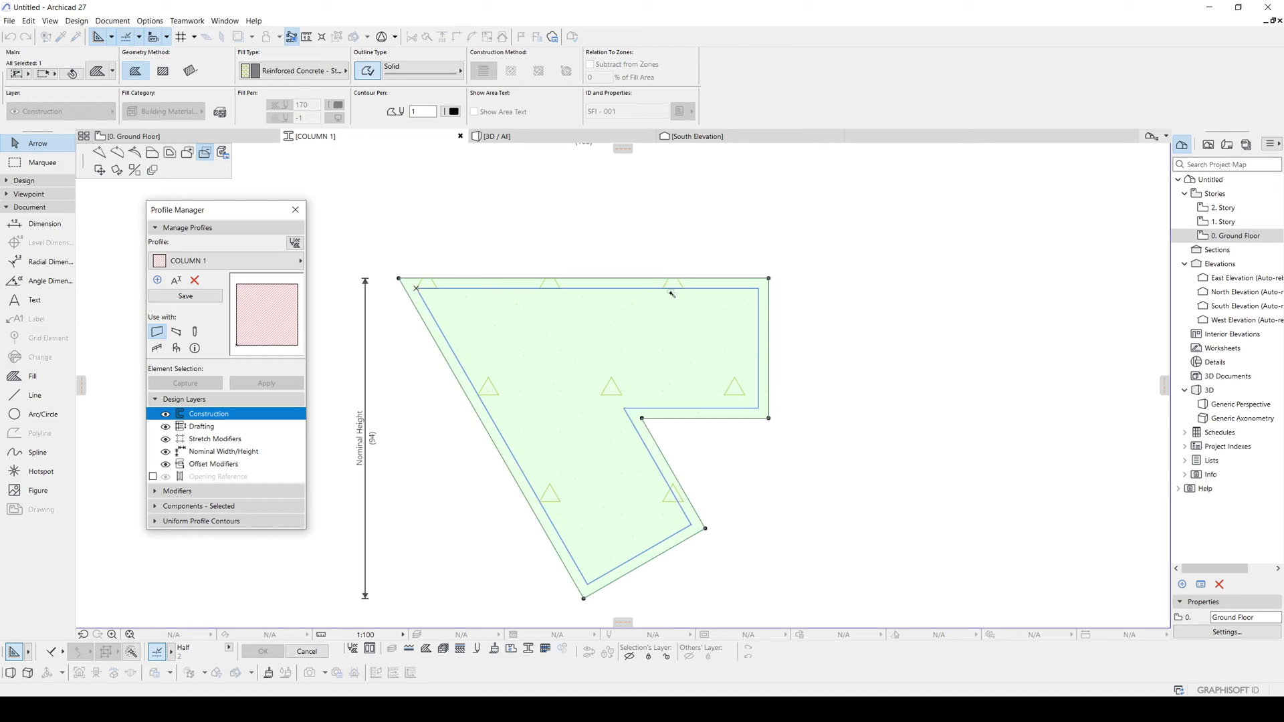
left_click(671, 294)
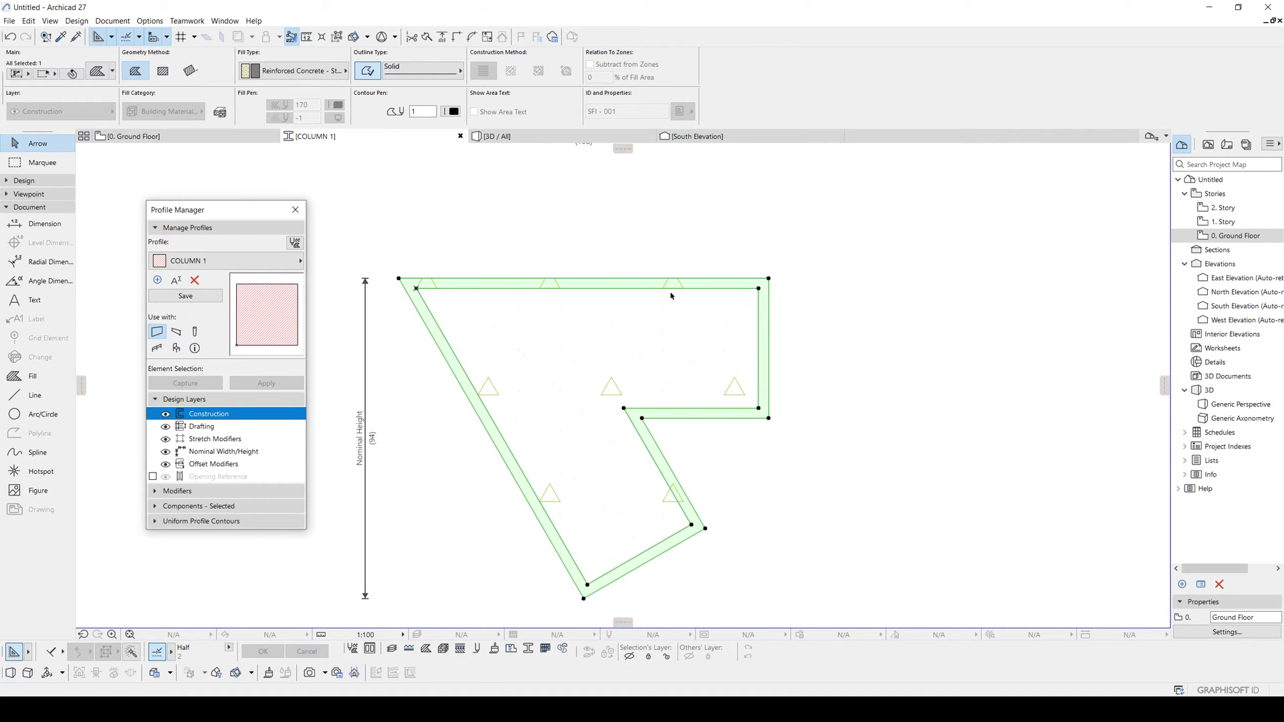
Step: Assign the Plaster - Gypsum building material to the ring fill around the concrete core
left_click(797, 359)
left_click(611, 286)
middle_click_drag(472, 401, 506, 375)
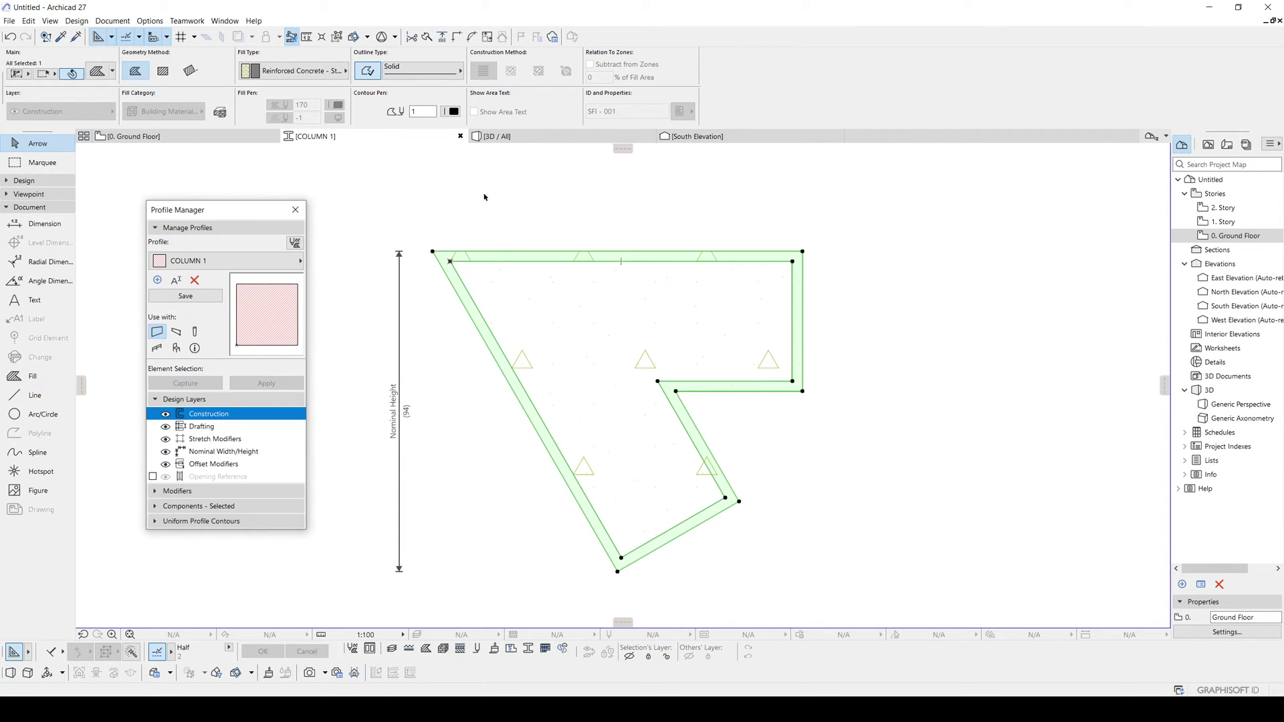
left_click(271, 76)
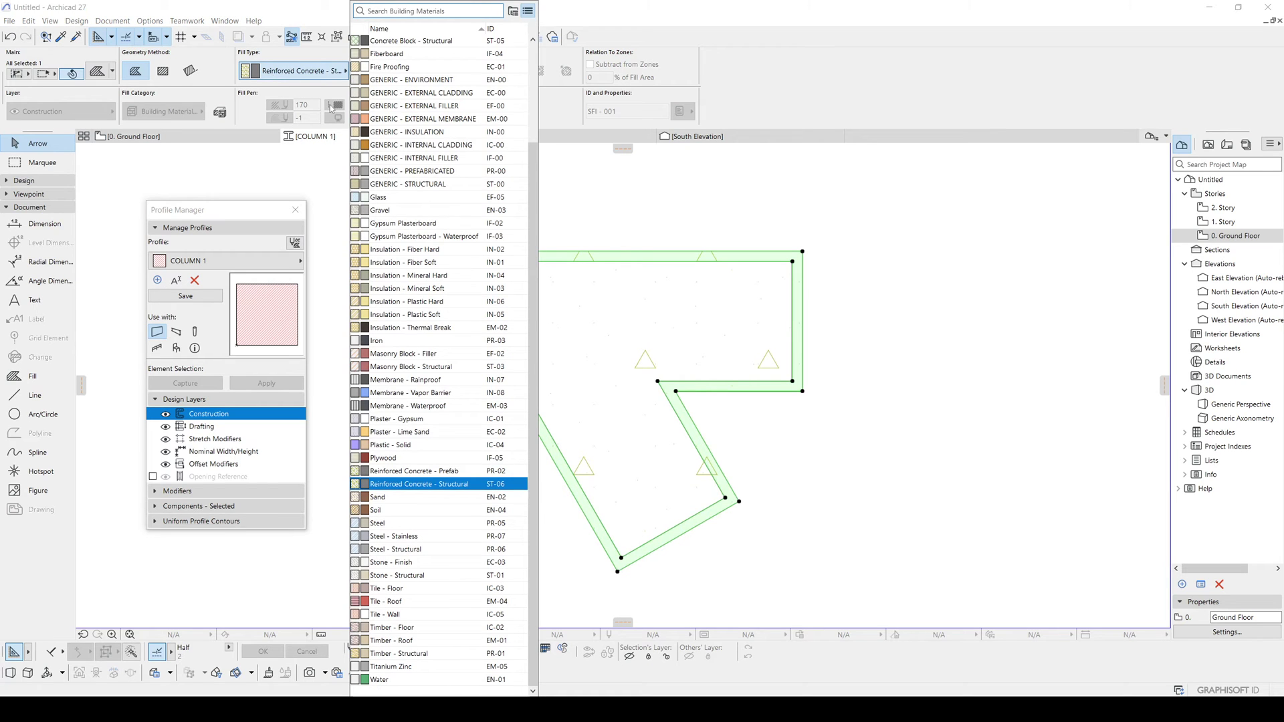
type("PL")
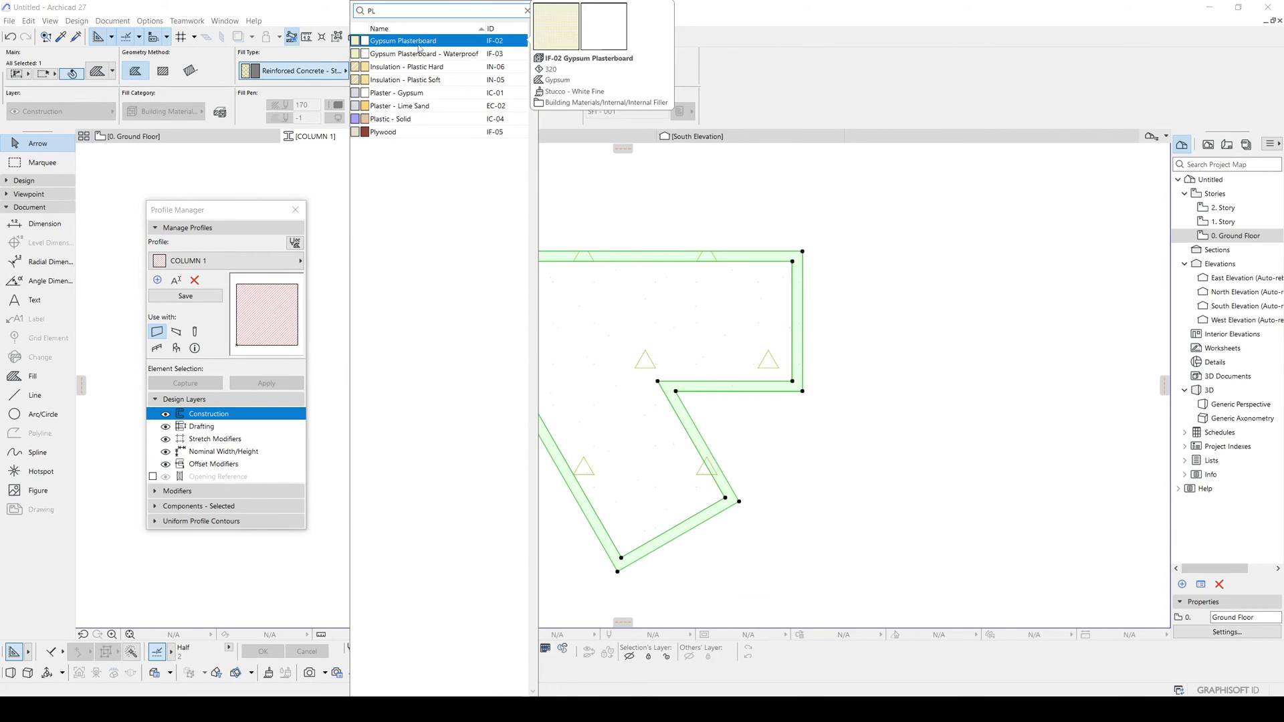
left_click(420, 96)
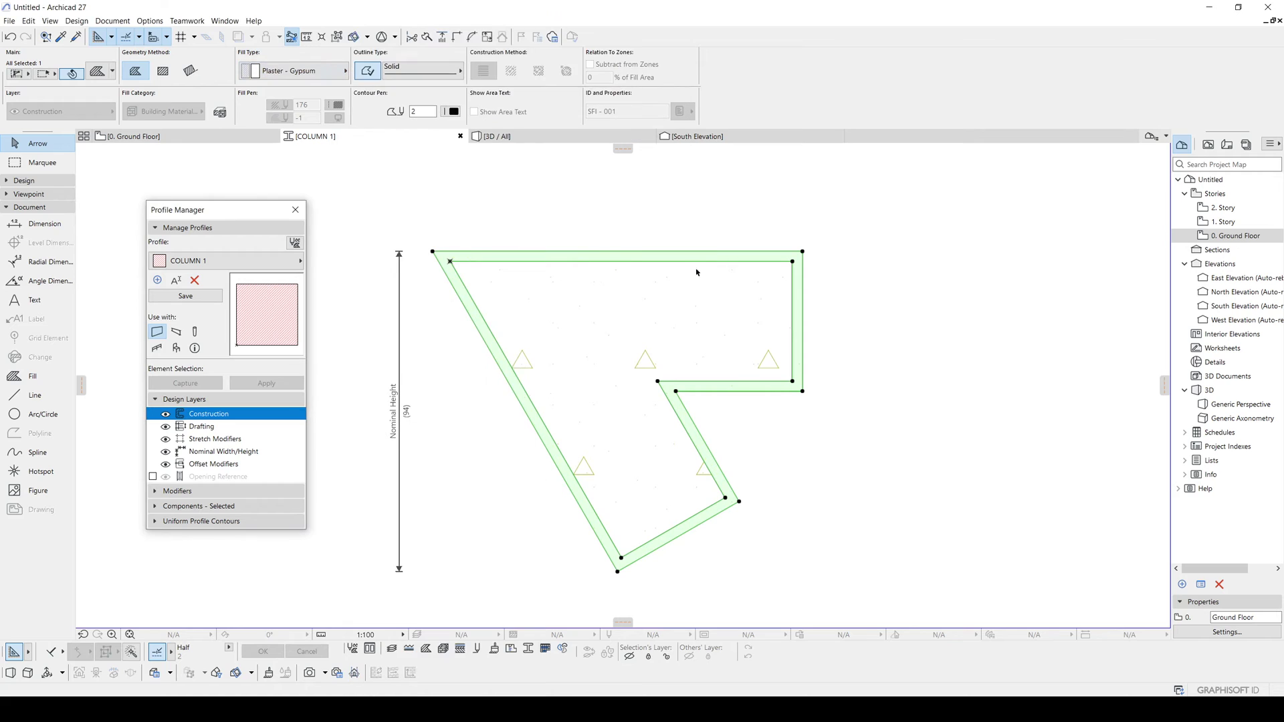
left_click(573, 178)
Step: Save the COLUMN 1 profile with its use set to columns instead of walls
scroll(593, 365, "down", 3)
middle_click_drag(593, 365, 584, 355)
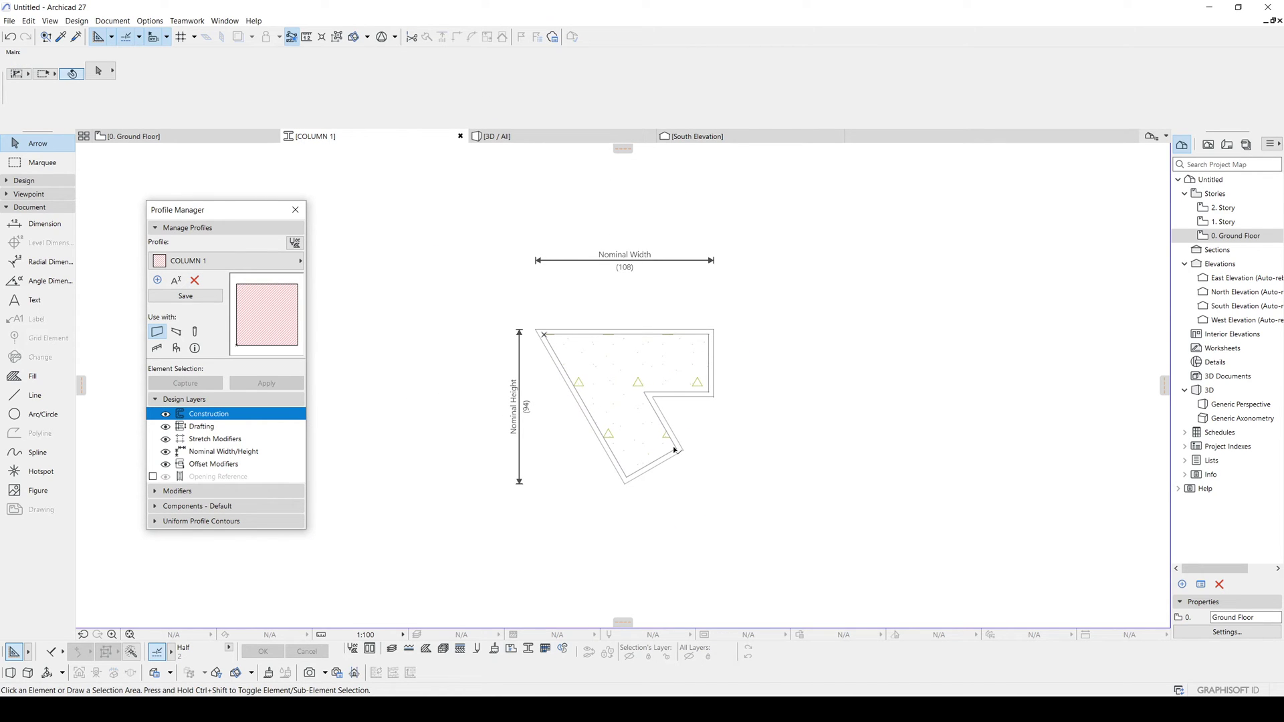
scroll(546, 362, "up", 1)
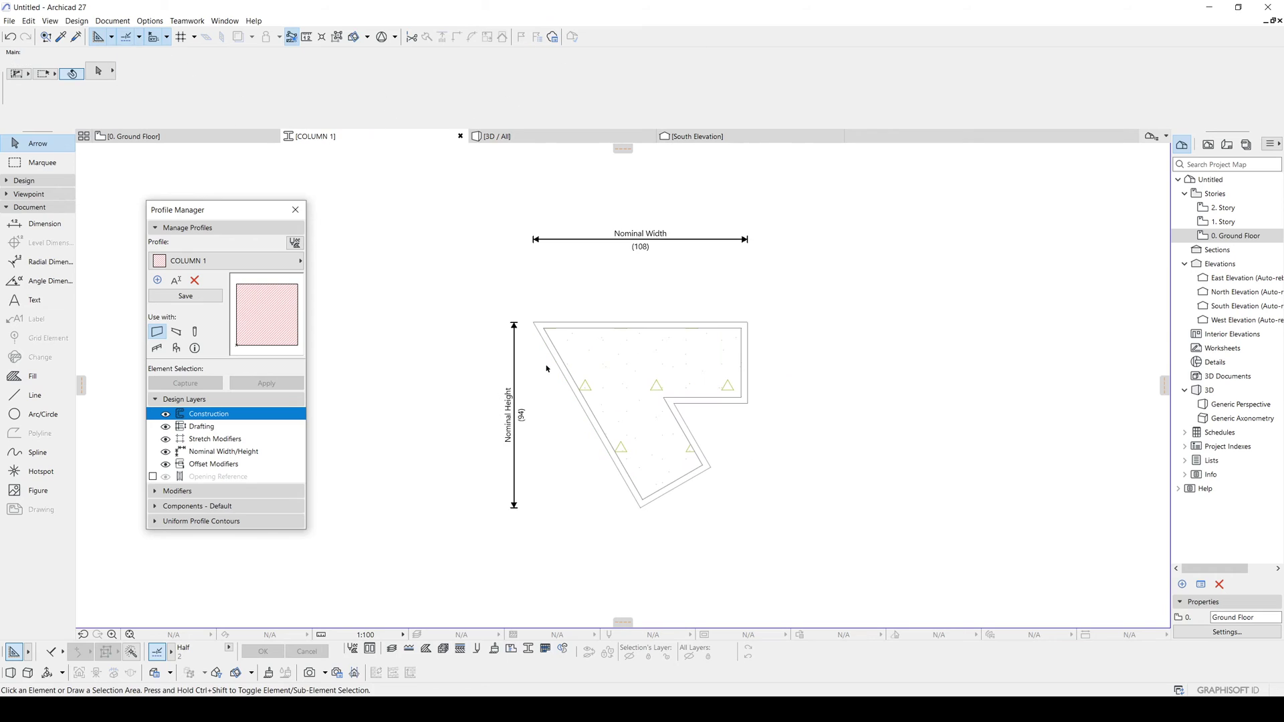
left_click(203, 297)
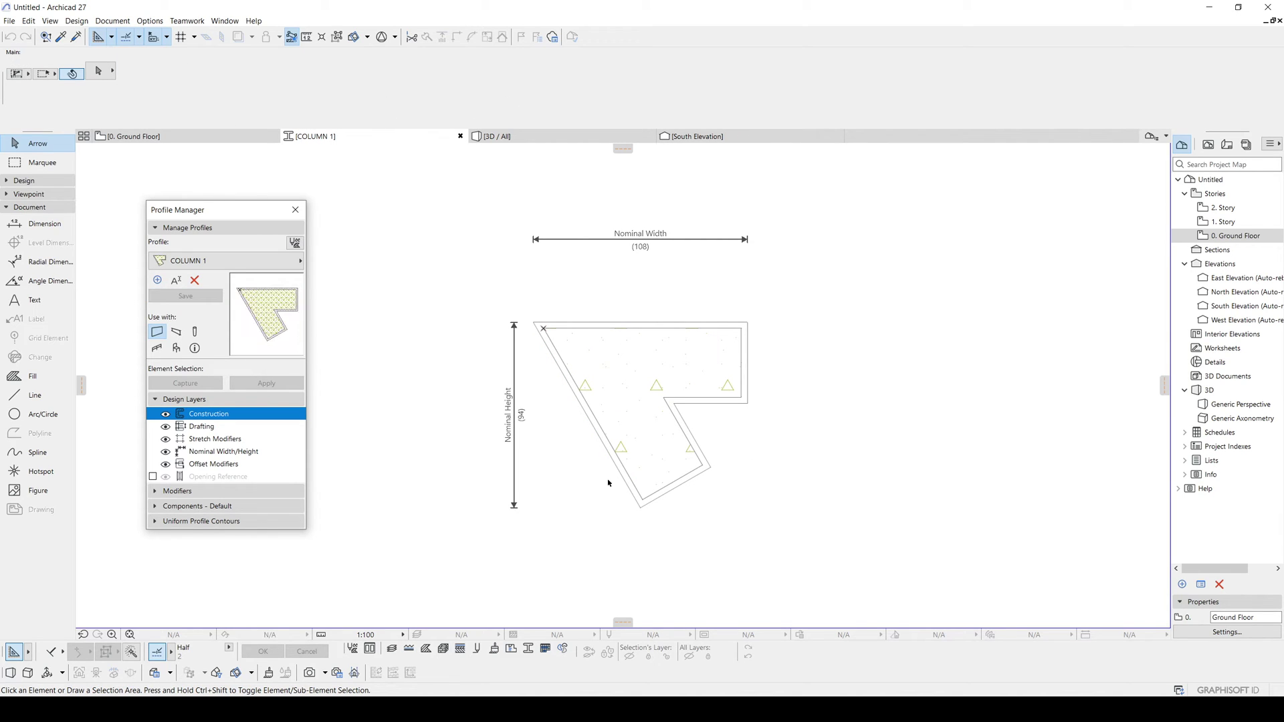
left_click(195, 332)
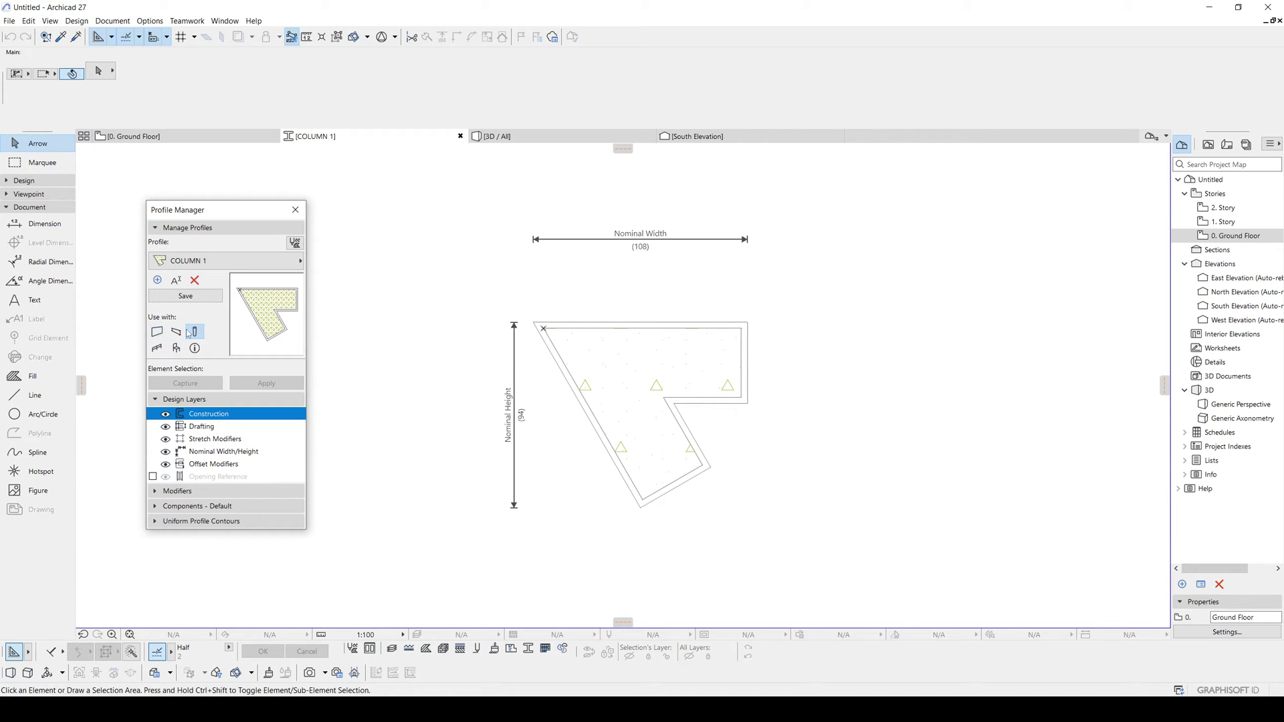
left_click(191, 296)
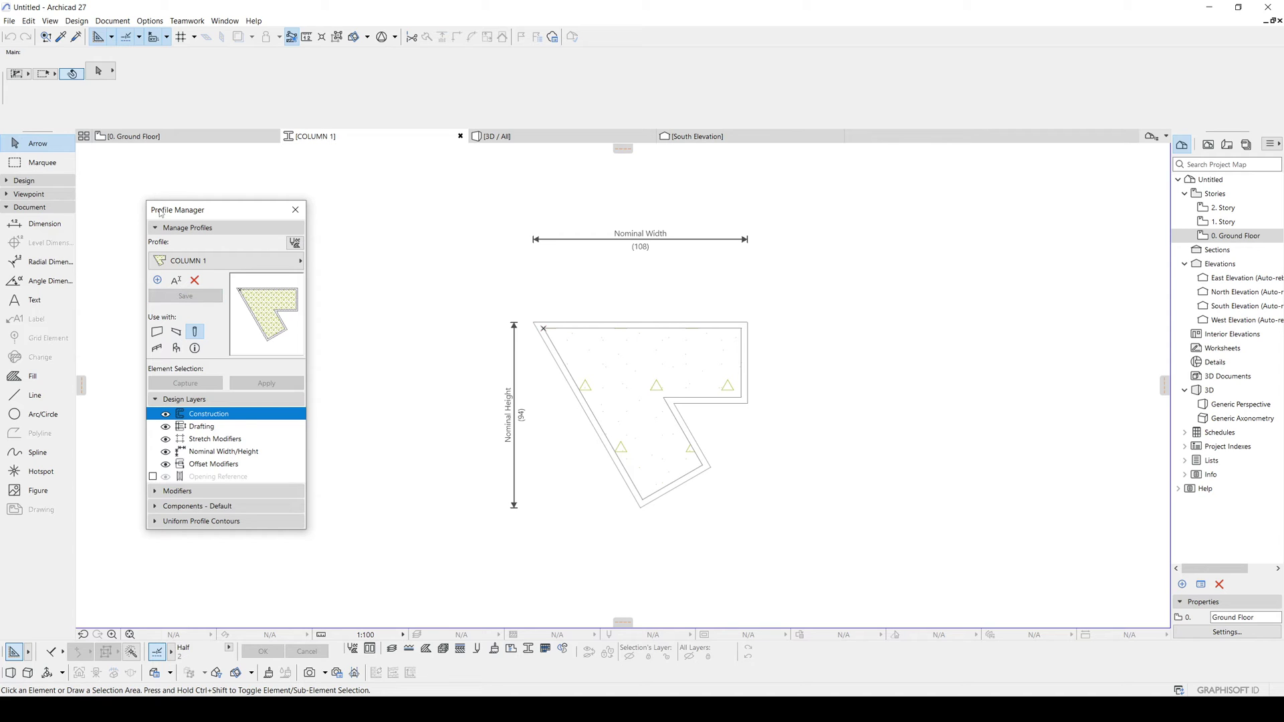
Step: Return to the Ground Floor plan and delete the V-shaped concrete fill at the wall corner
left_click(159, 139)
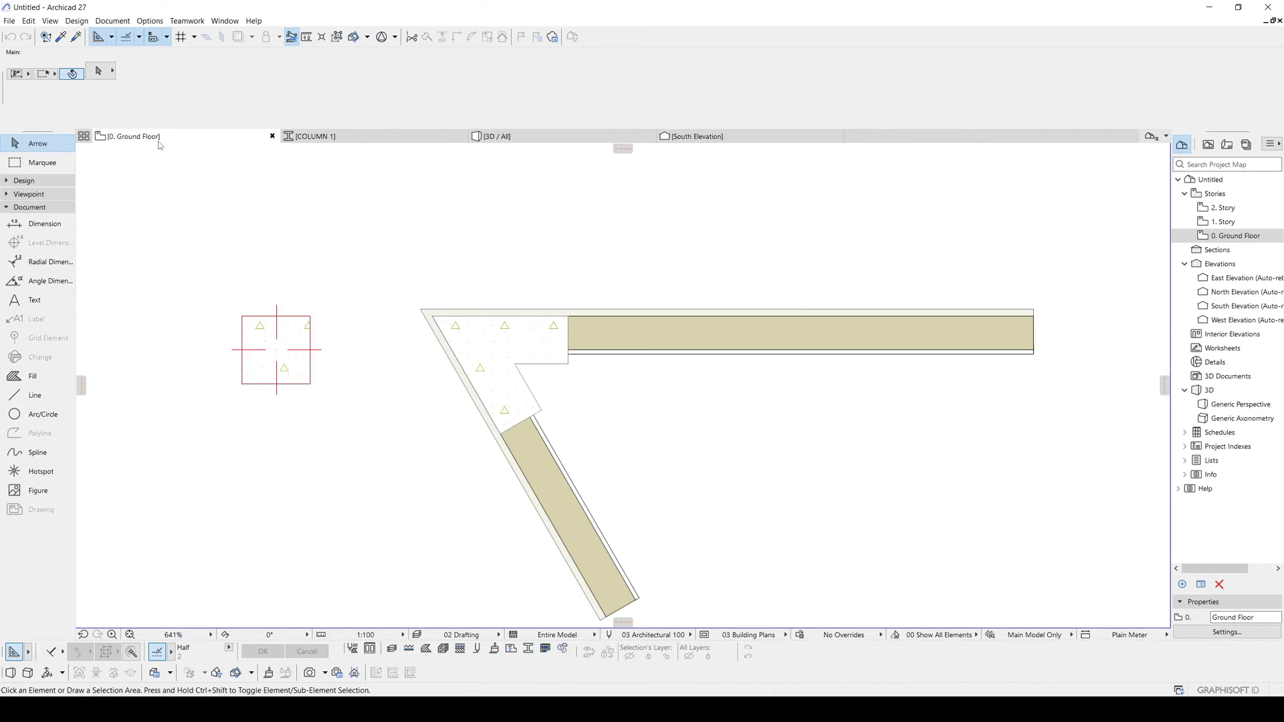
left_click(545, 363)
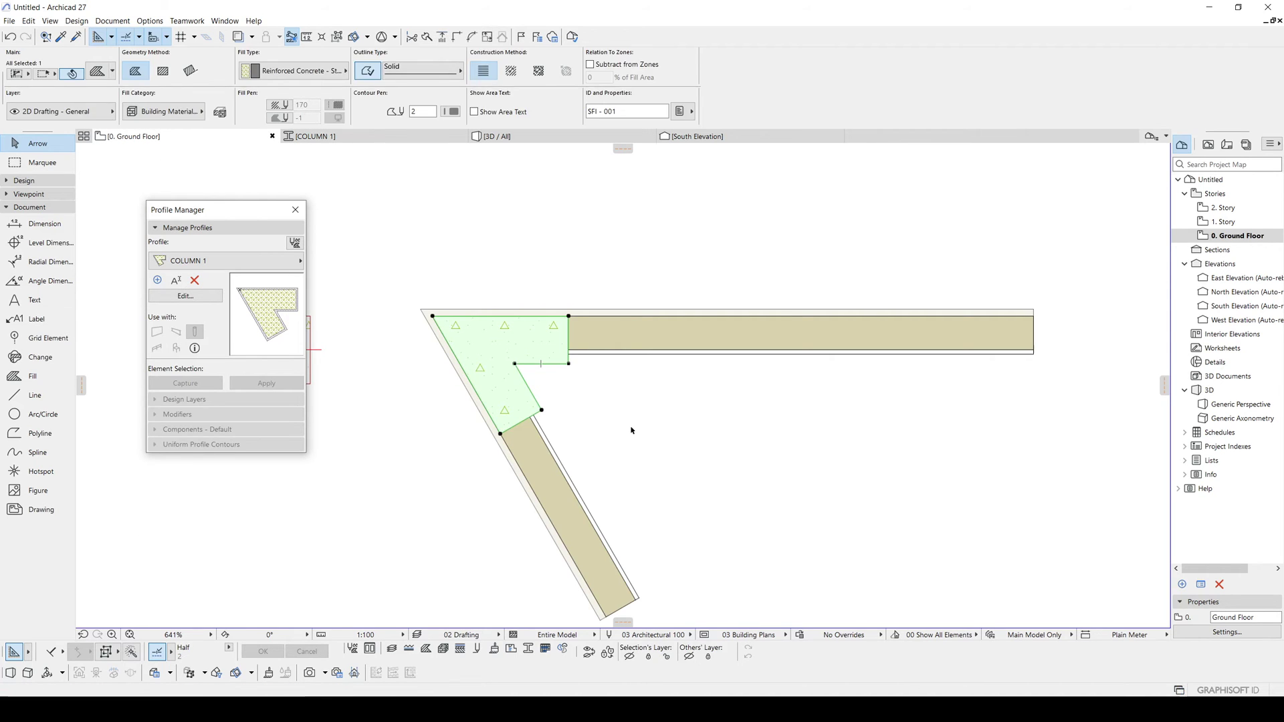
key("Delete")
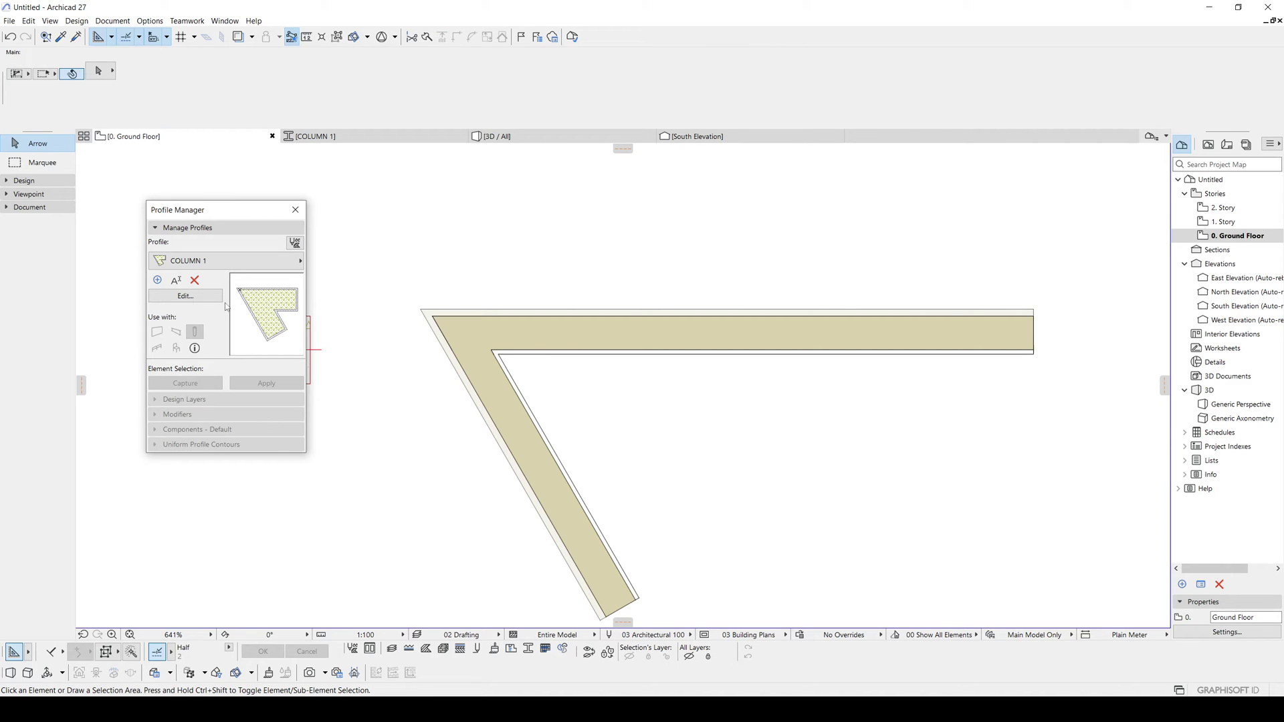
Step: Place a column with the COLUMN 1 complex profile at the outer corner of the two walls' core layers
left_click(24, 180)
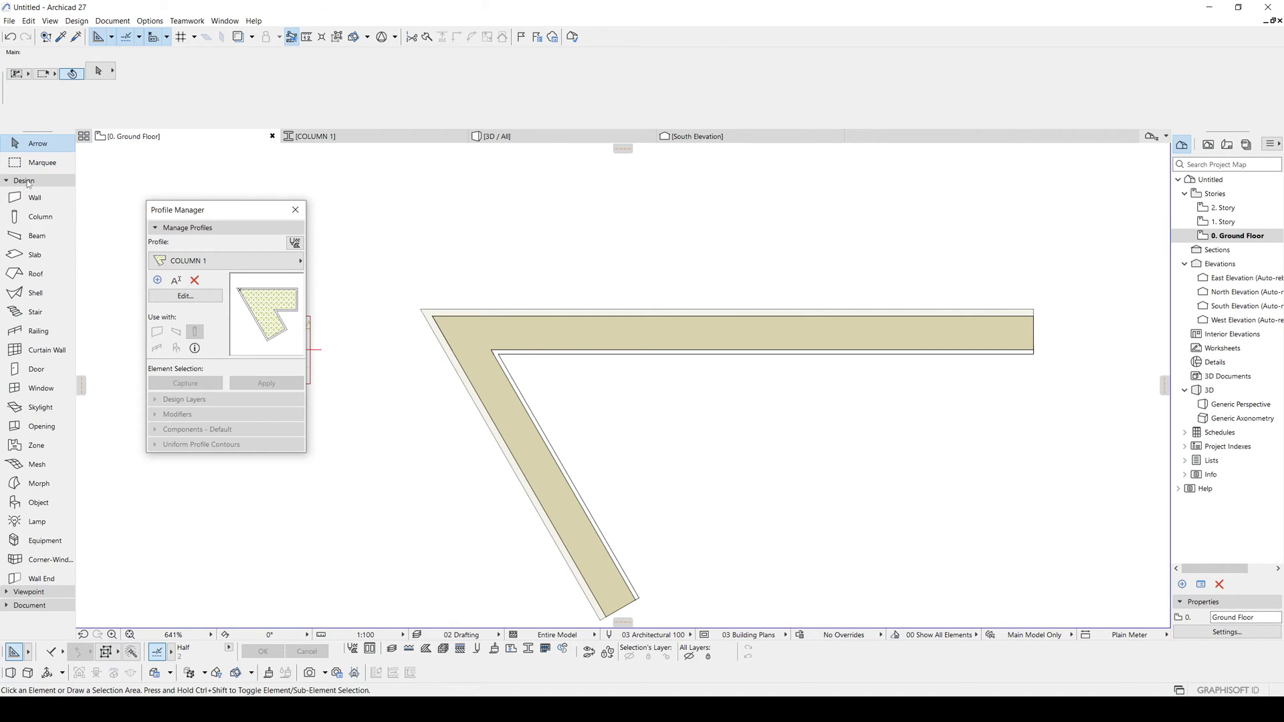
left_click(35, 216)
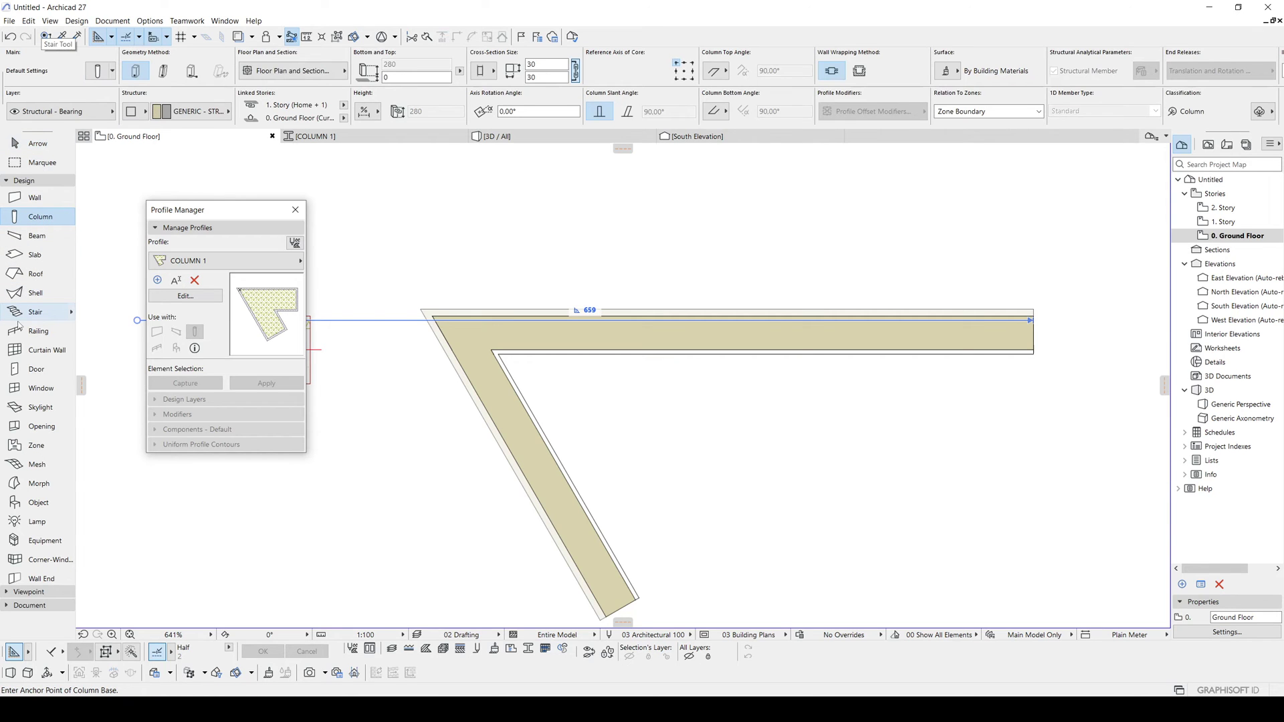
left_click(132, 111)
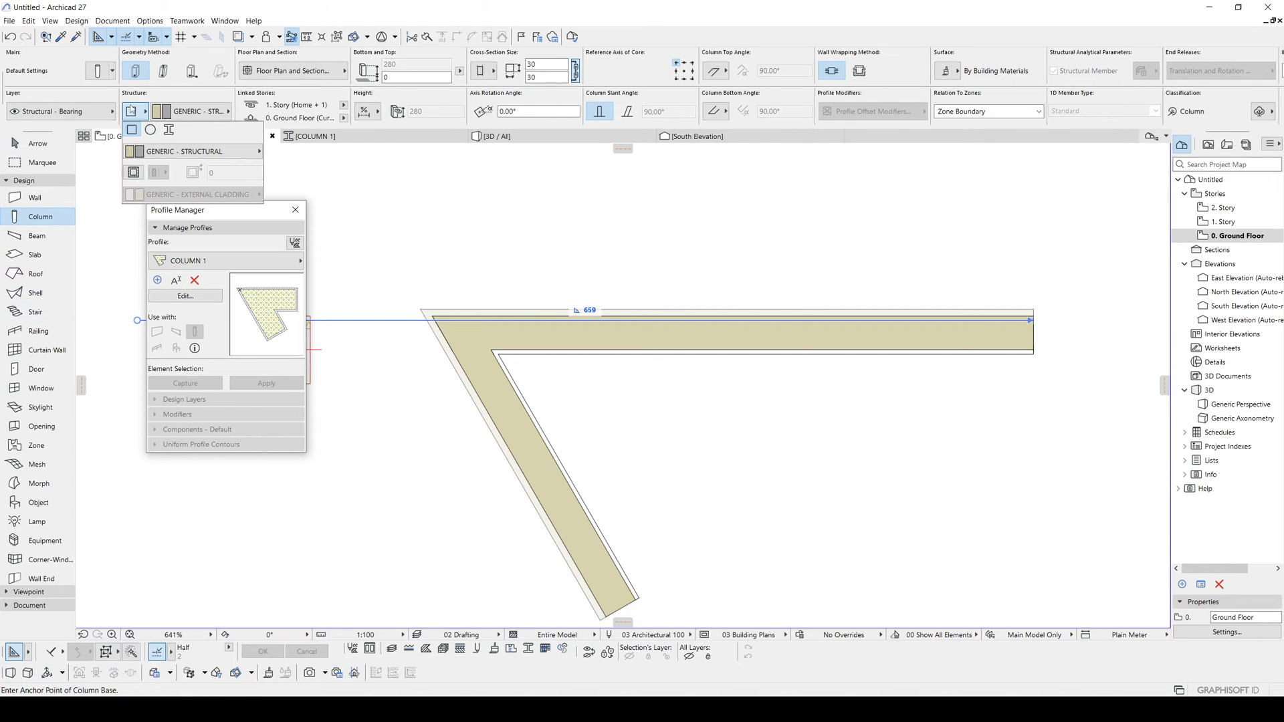
left_click(168, 129)
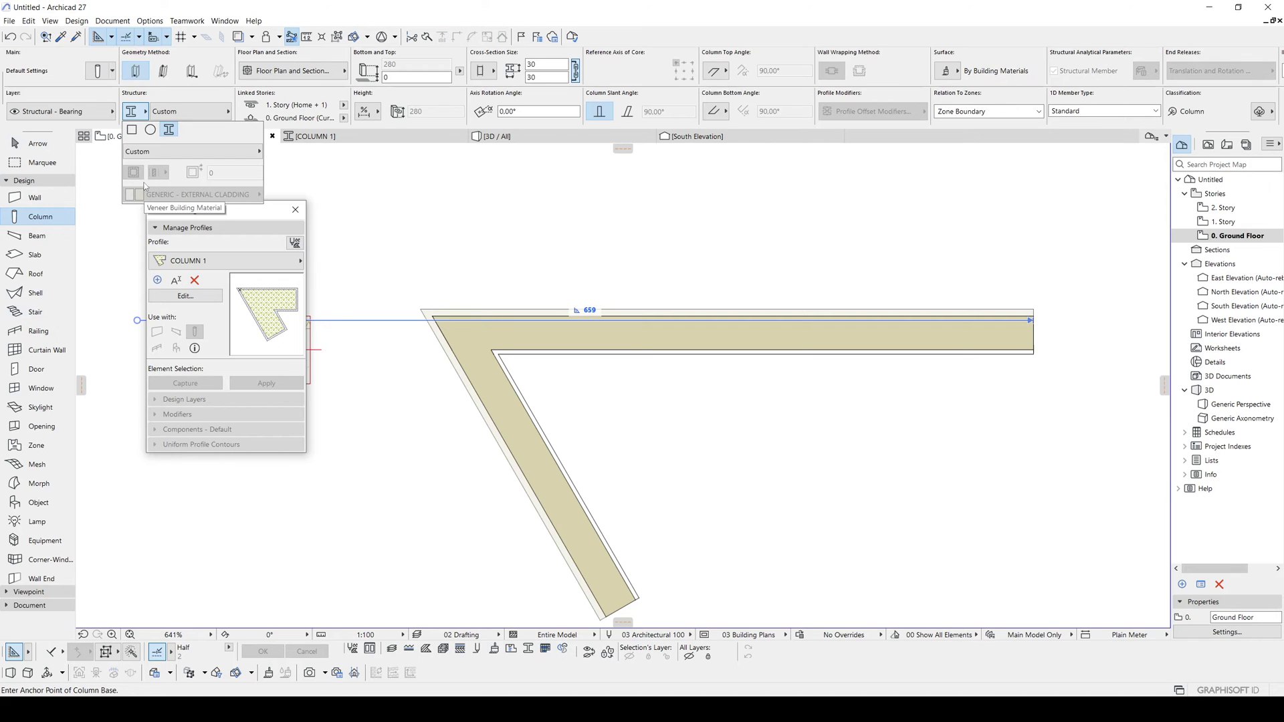
left_click(146, 153)
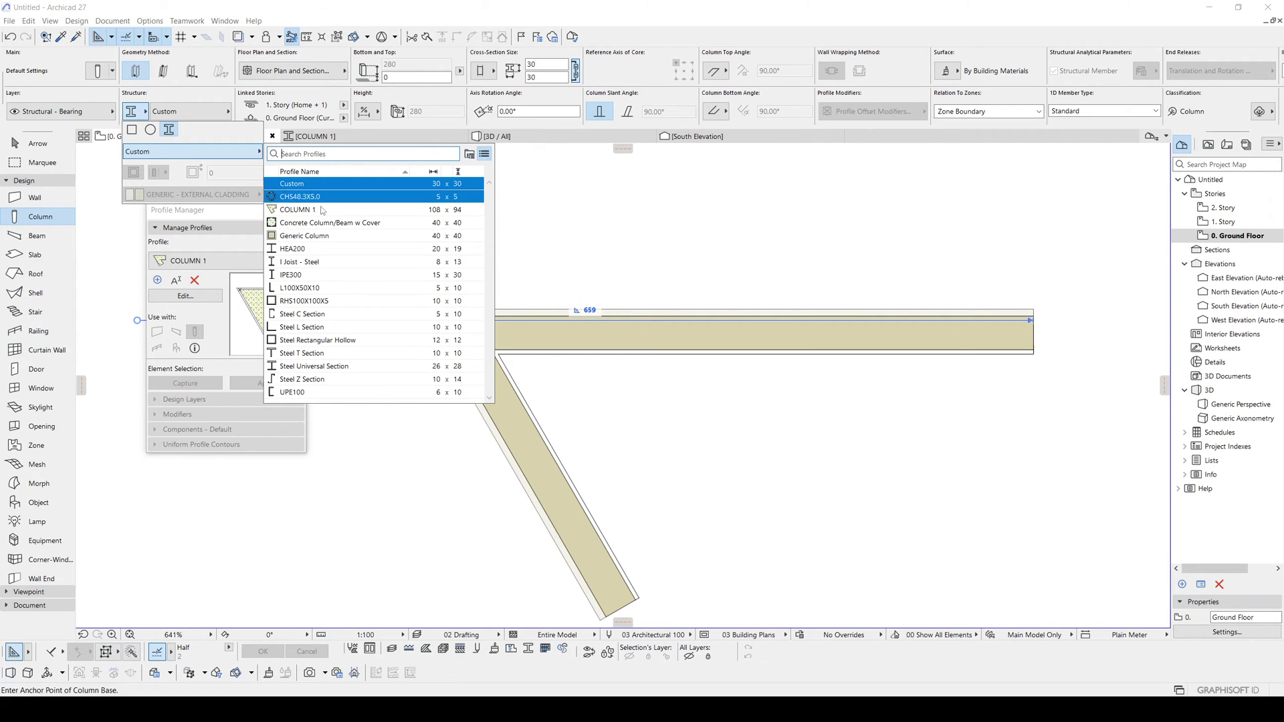
left_click(293, 212)
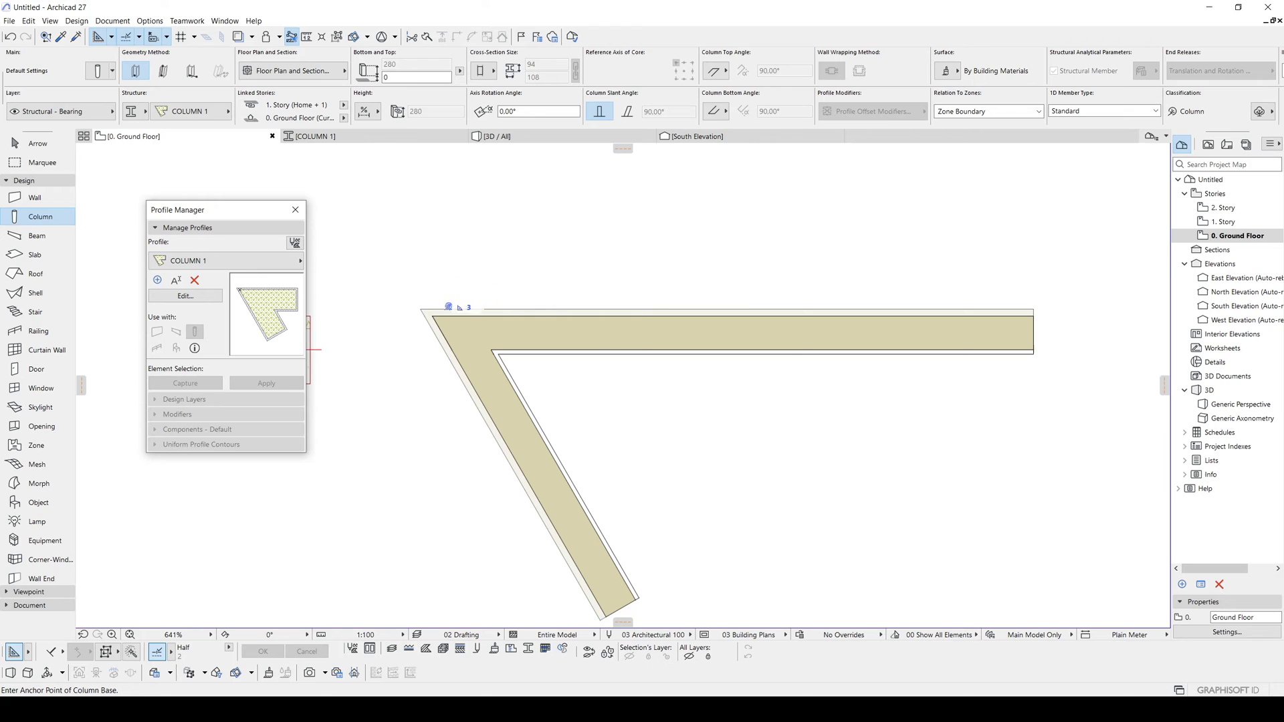
left_click(432, 316)
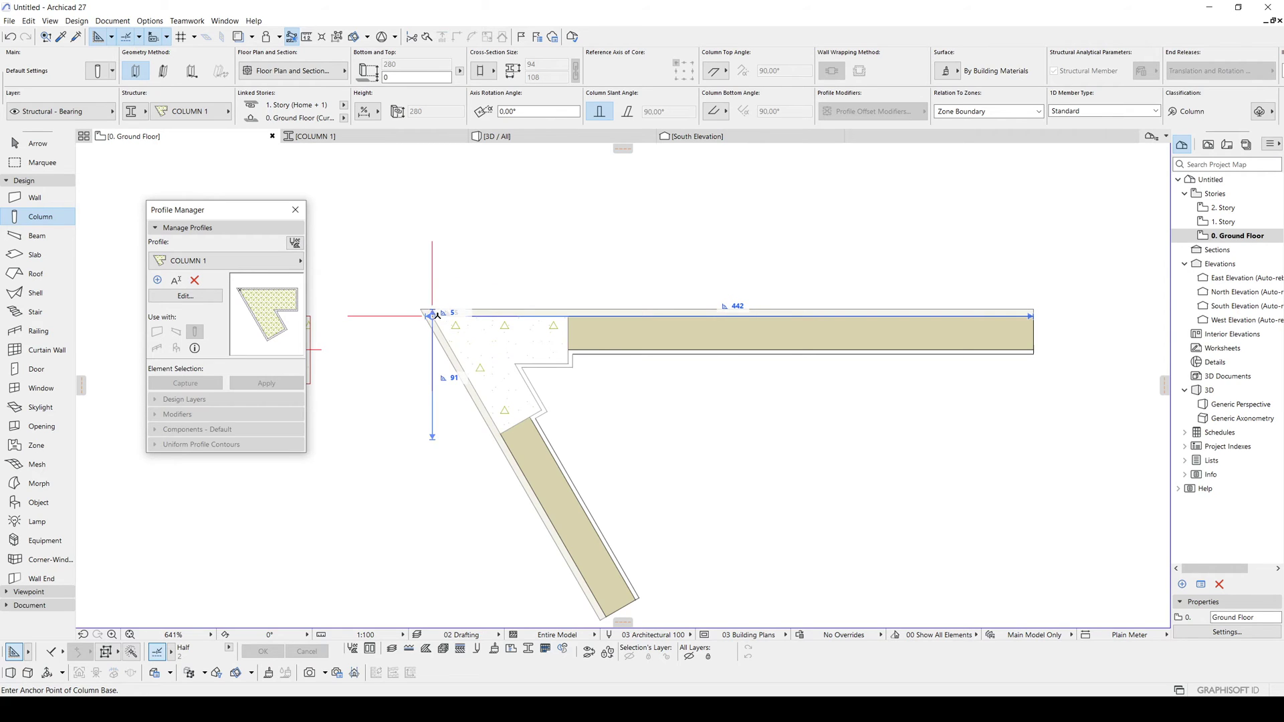
key("Escape")
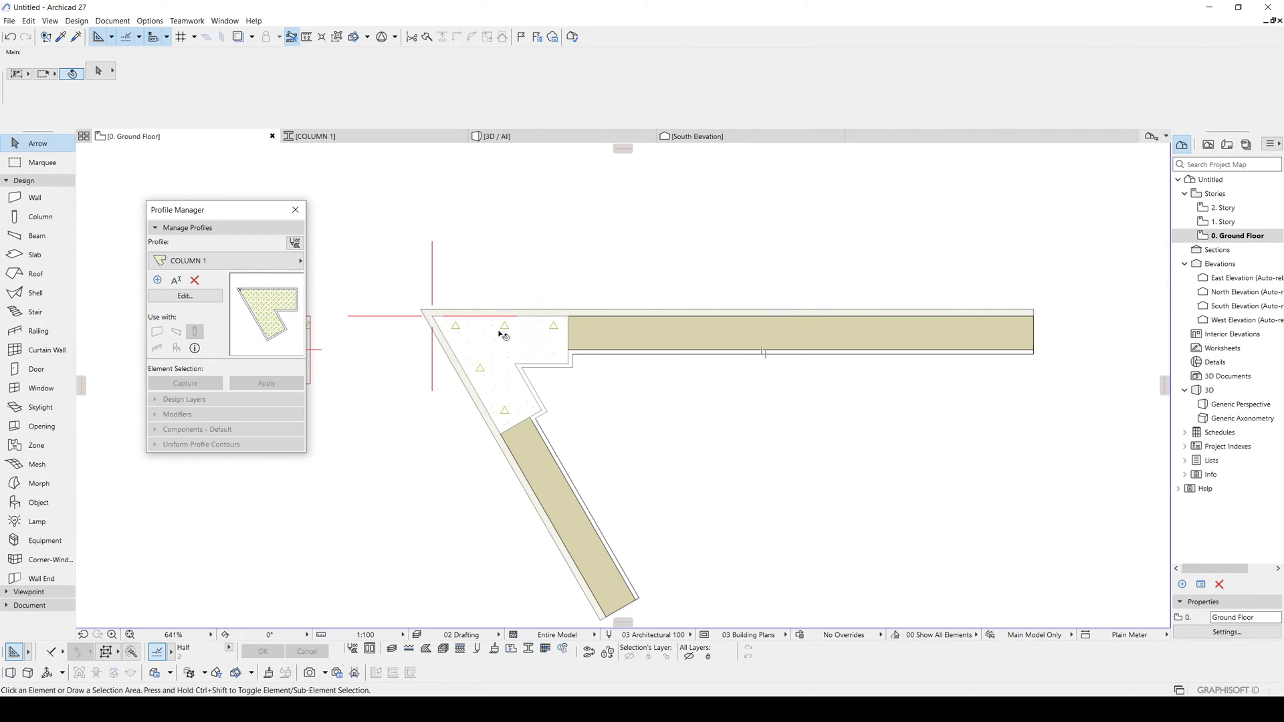
Step: Examine the profiled corner column and its junction with the walls in the floor plan and the 3D view
scroll(500, 334, "down", 3)
scroll(469, 368, "up", 5)
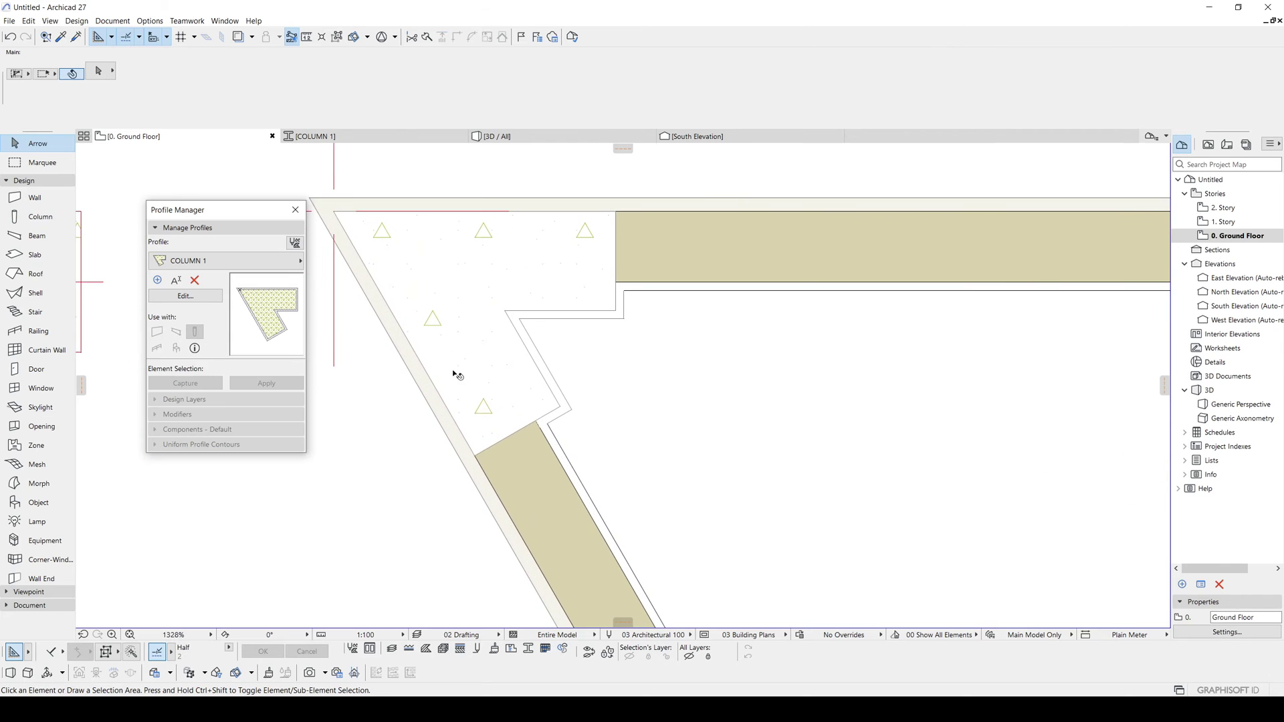
scroll(454, 375, "down", 3)
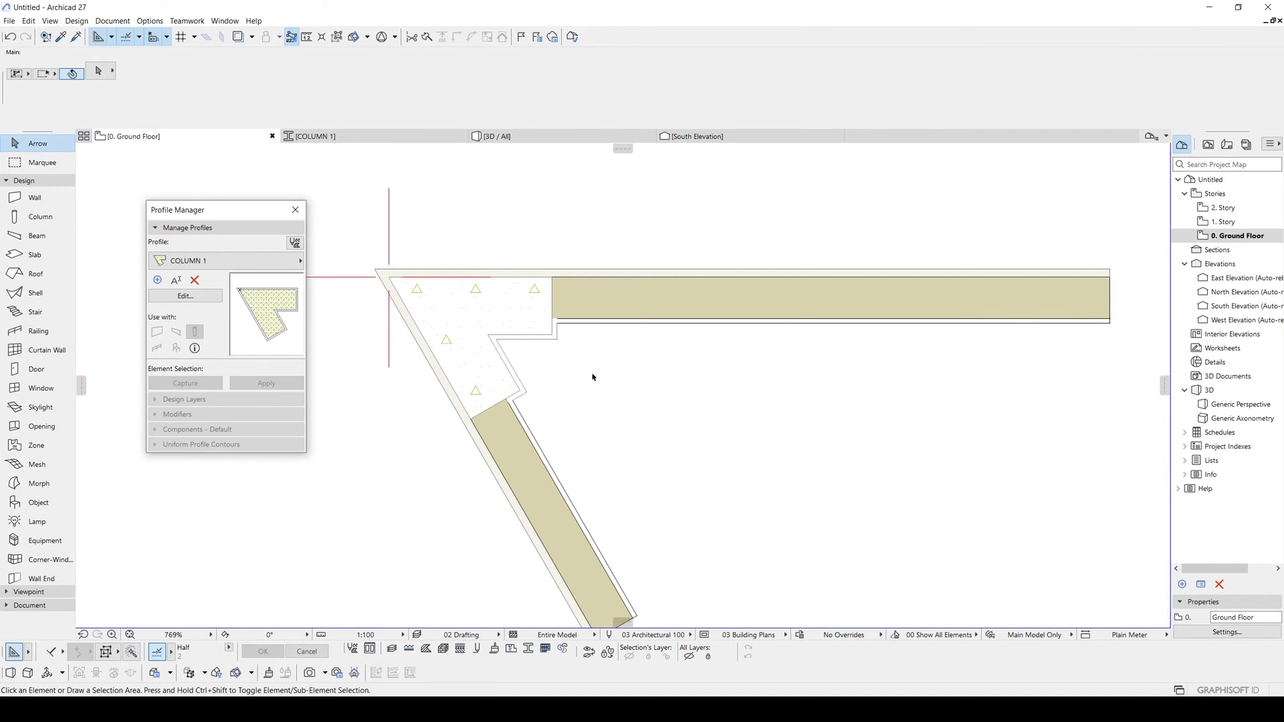
key("F3")
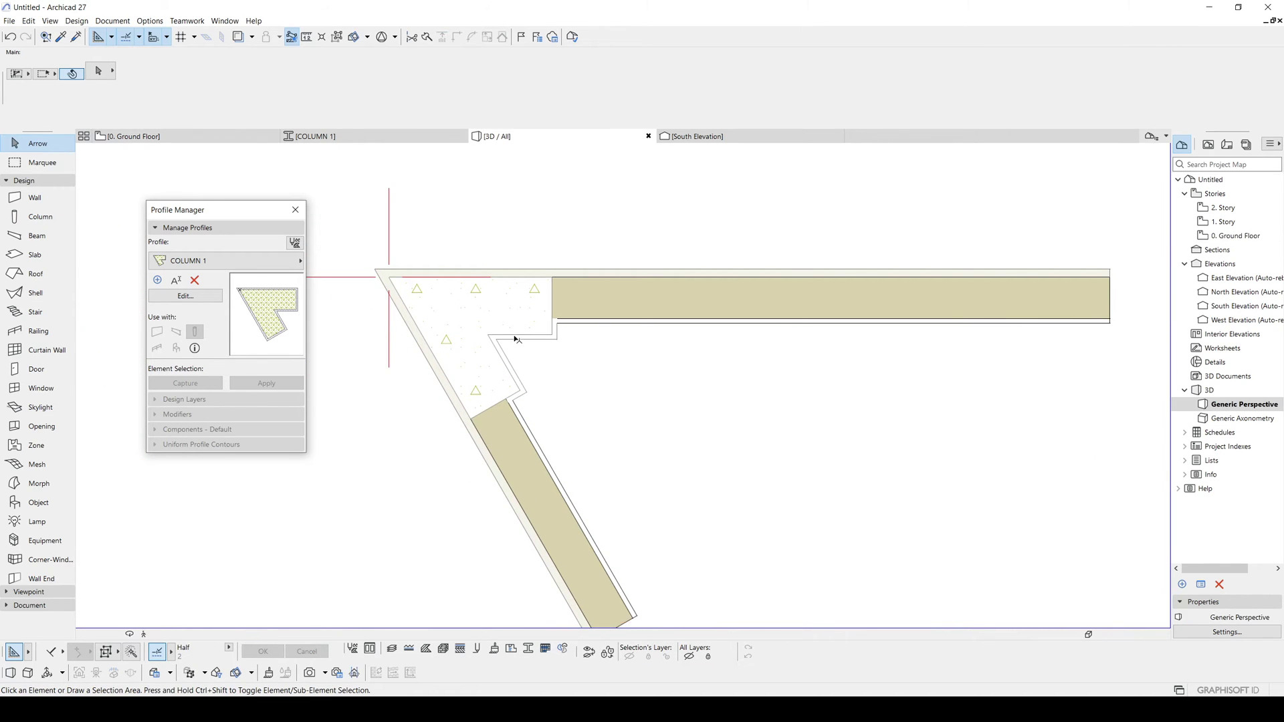
scroll(749, 331, "up", 3)
scroll(749, 331, "up", 6)
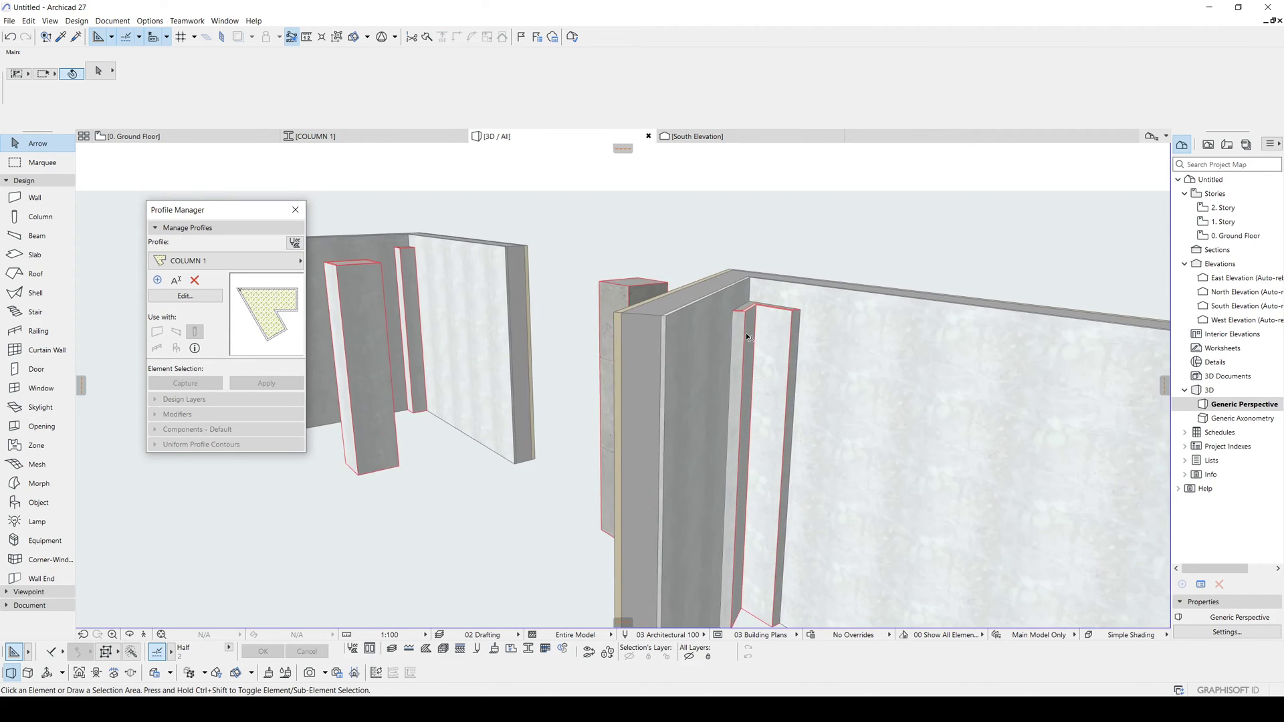
Step: Stretch the profiled corner column's height up to the walls' inner top corner, giving it a height of 300
middle_click_drag(849, 330, 788, 329, "shift")
scroll(763, 327, "up", 2)
scroll(762, 327, "up", 6)
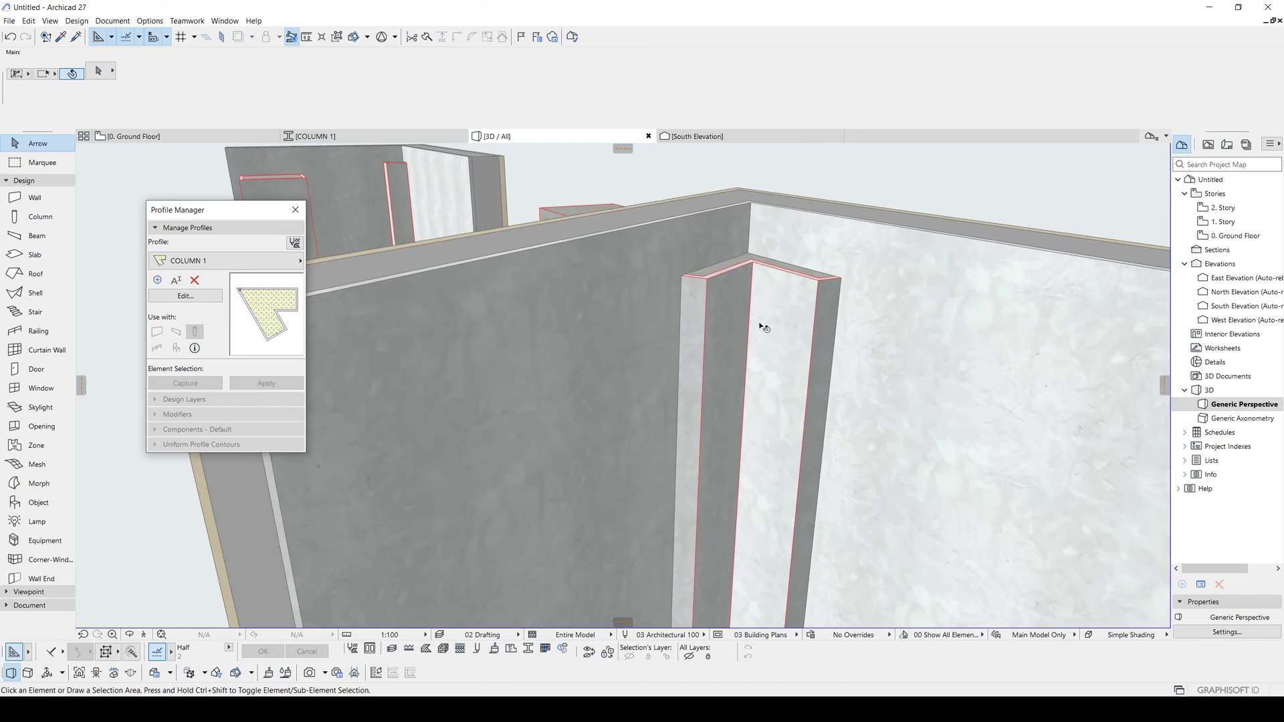
scroll(724, 258, "down", 5)
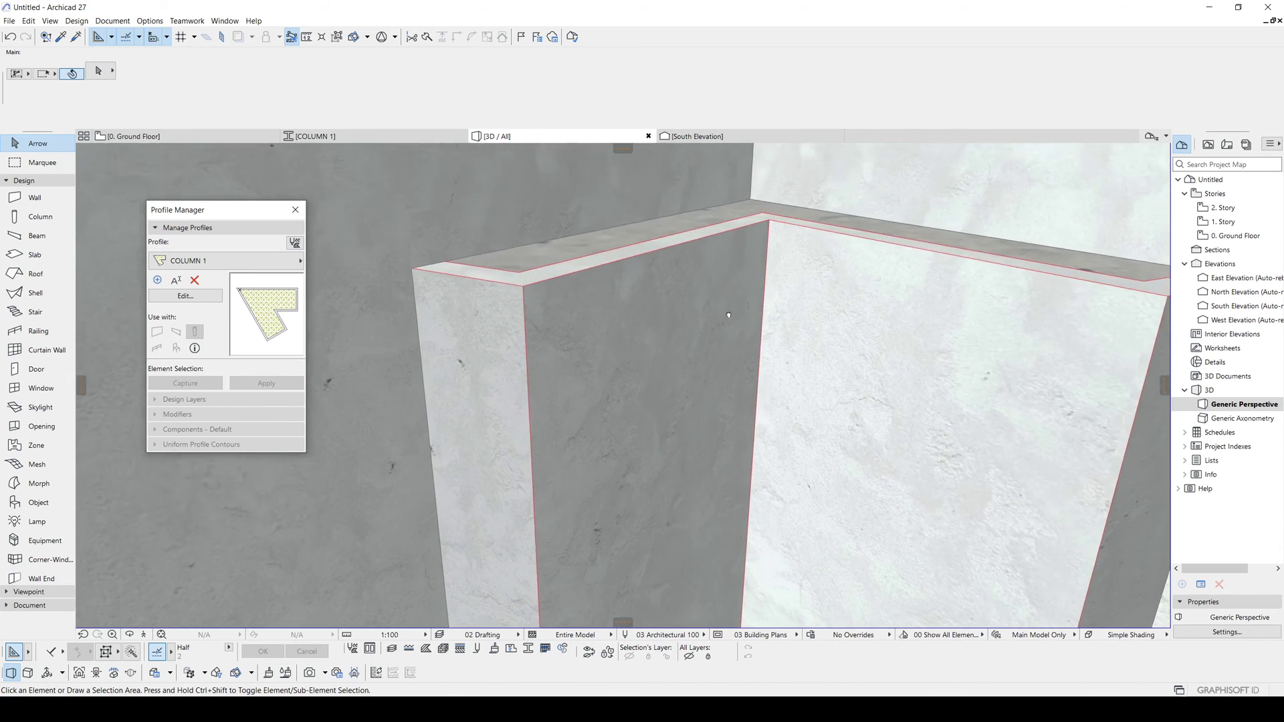
left_click(695, 418)
scroll(699, 424, "down", 3)
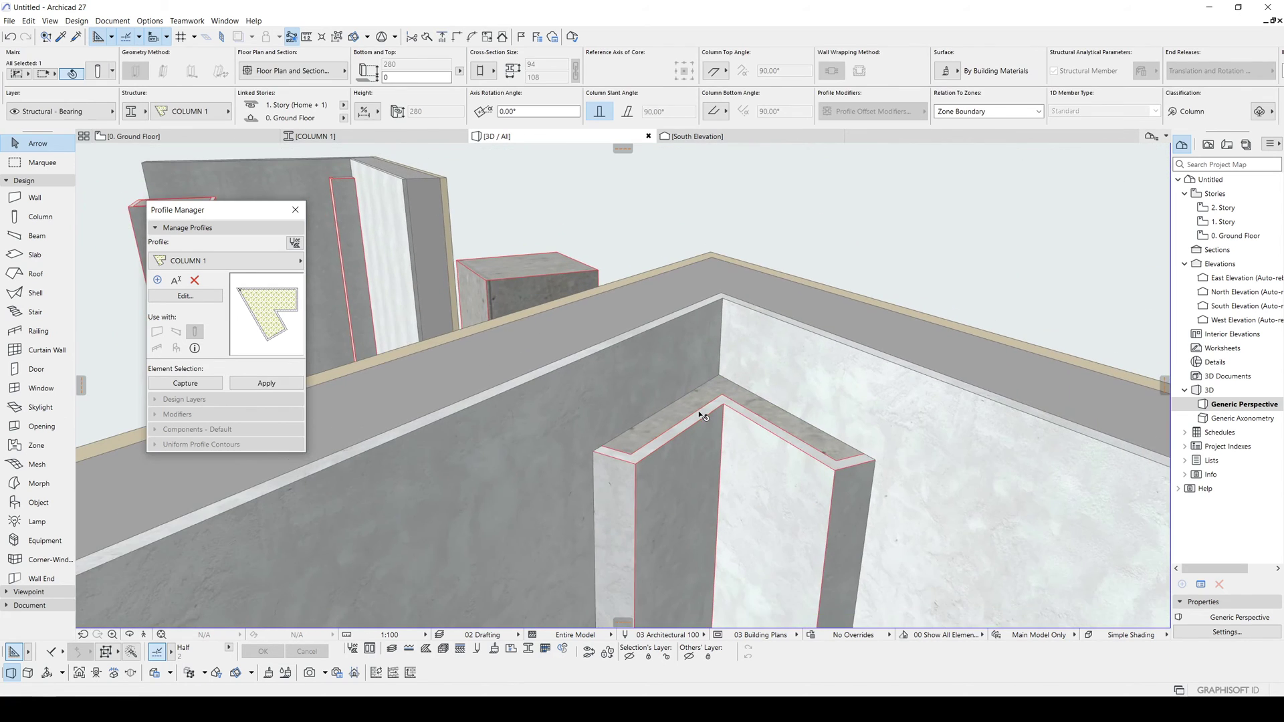
left_click(710, 316)
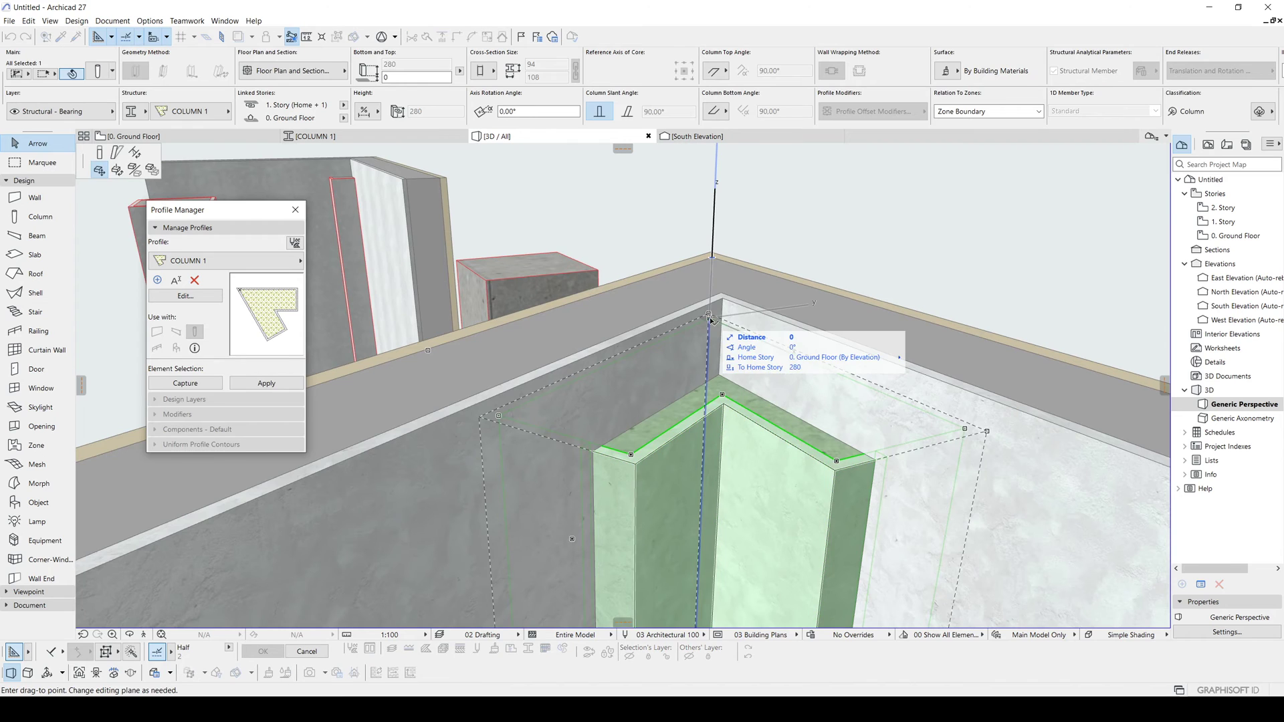
left_click(99, 153)
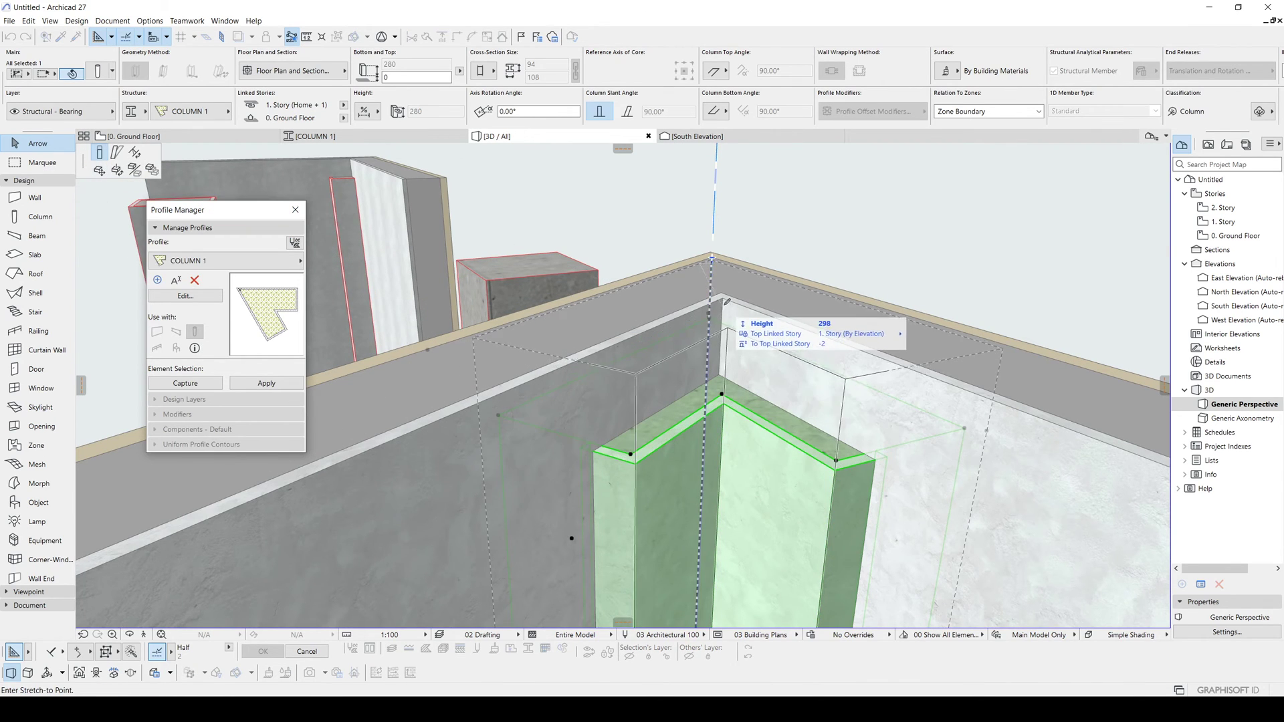
left_click(723, 295)
Step: Try slanting the profiled corner column to an angle of 35°, and undo the slant
middle_click_drag(601, 397, 751, 425, "shift")
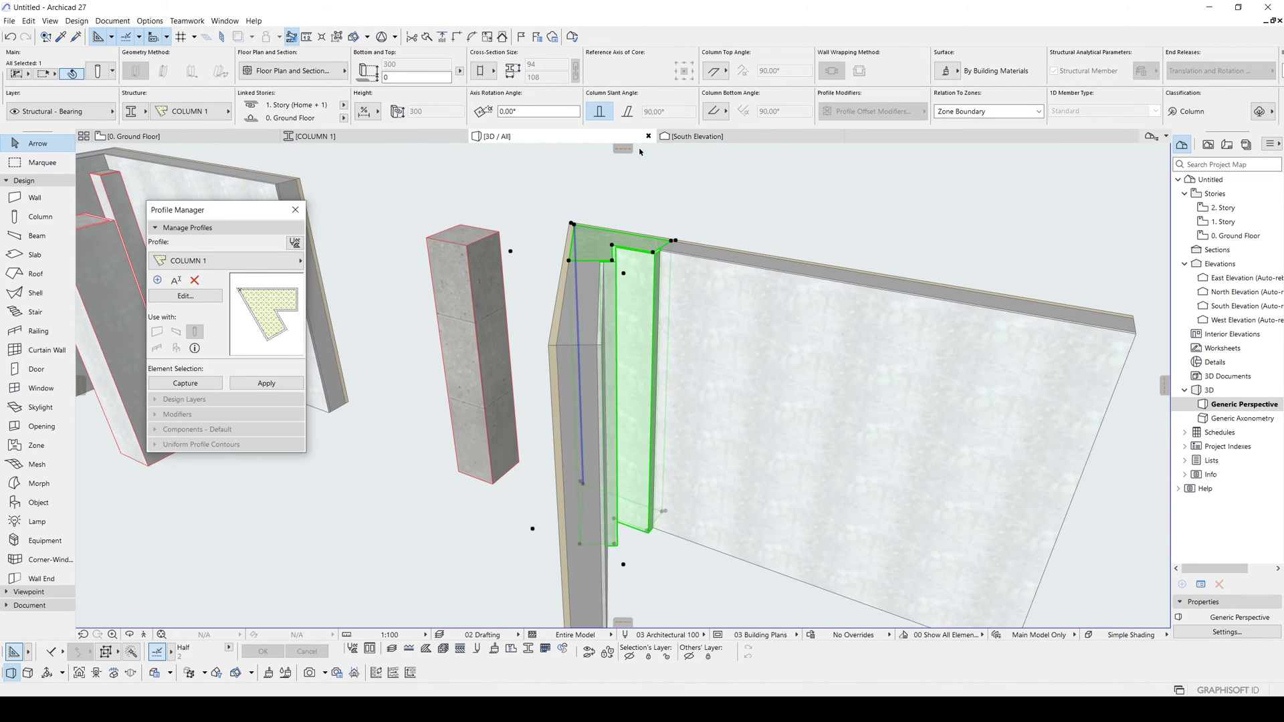
left_click(627, 113)
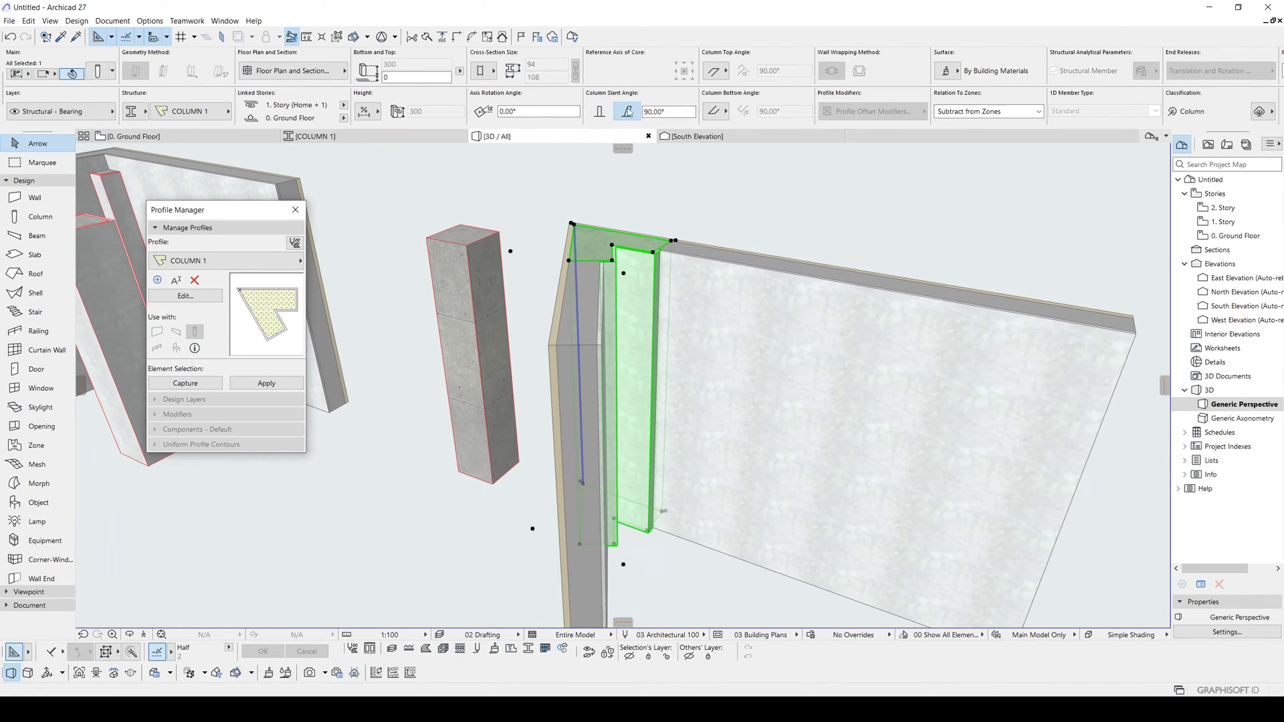
left_click(610, 248)
key("Escape")
key("Tab")
type("345")
key("Return")
type("35")
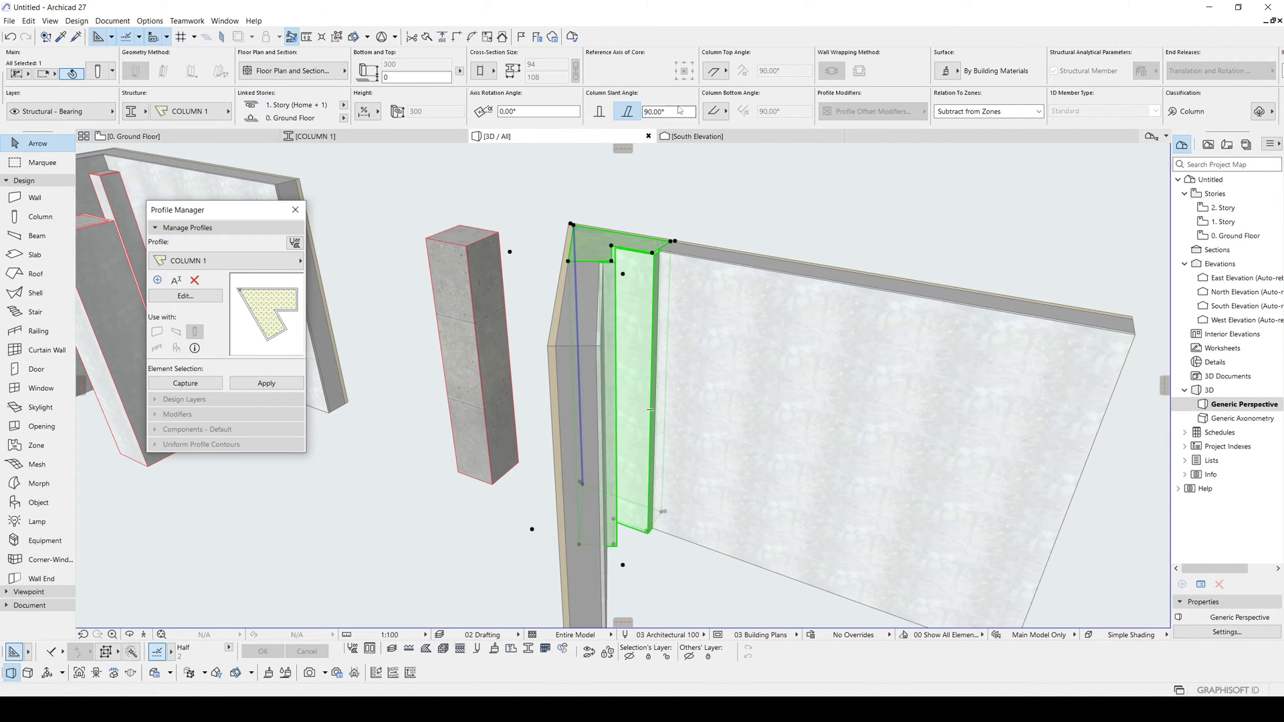
key("Return")
mouse_move(682, 315)
middle_mouse_down("shift")
mouse_move(107, 293)
mouse_move(697, 368)
mouse_move(997, 366)
mouse_move(684, 331)
middle_mouse_up("shift")
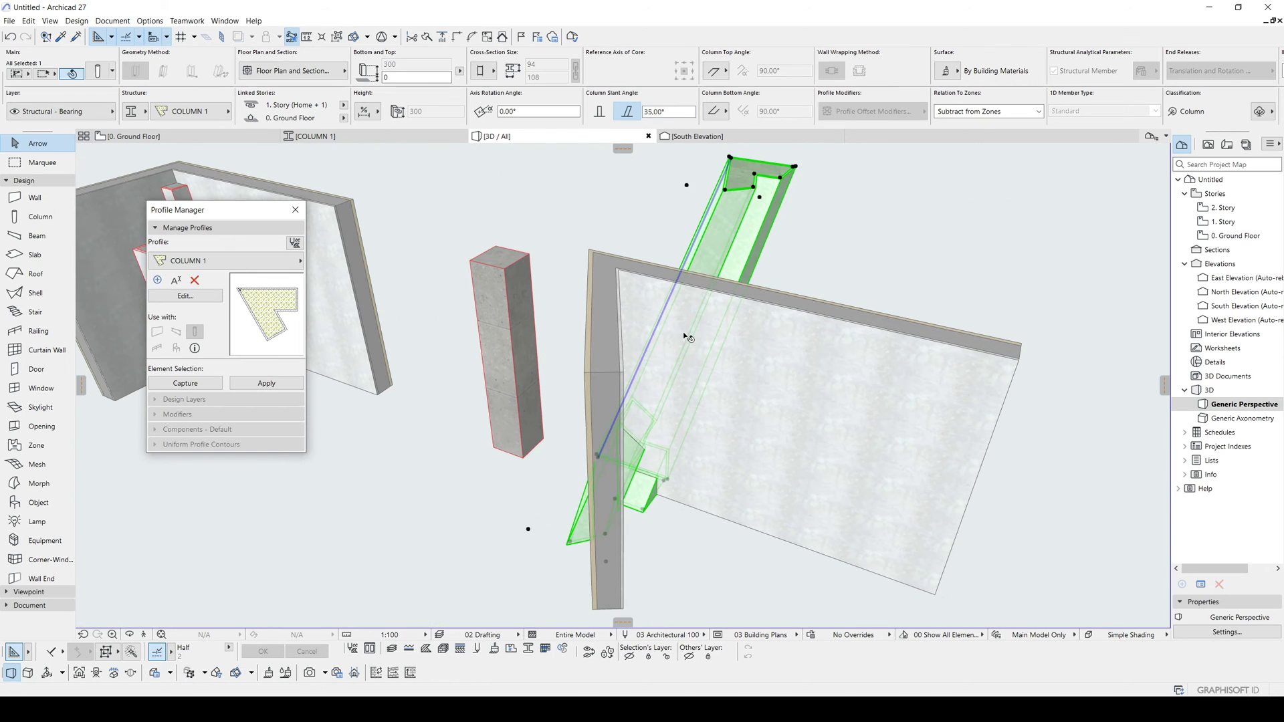
key("ctrl+z")
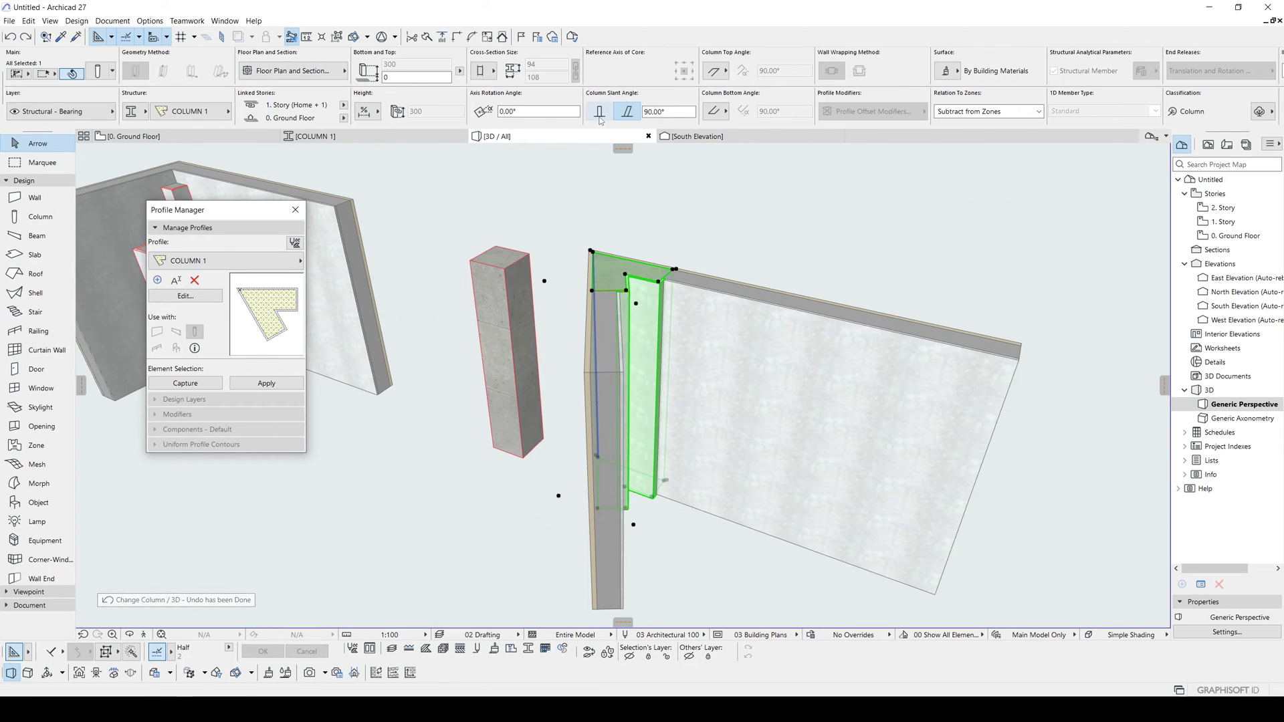
Step: Return to the Ground Floor plan and delete the freestanding 50 × 50 column beside the V-shaped wall corner
key("F2")
scroll(579, 347, "down", 5)
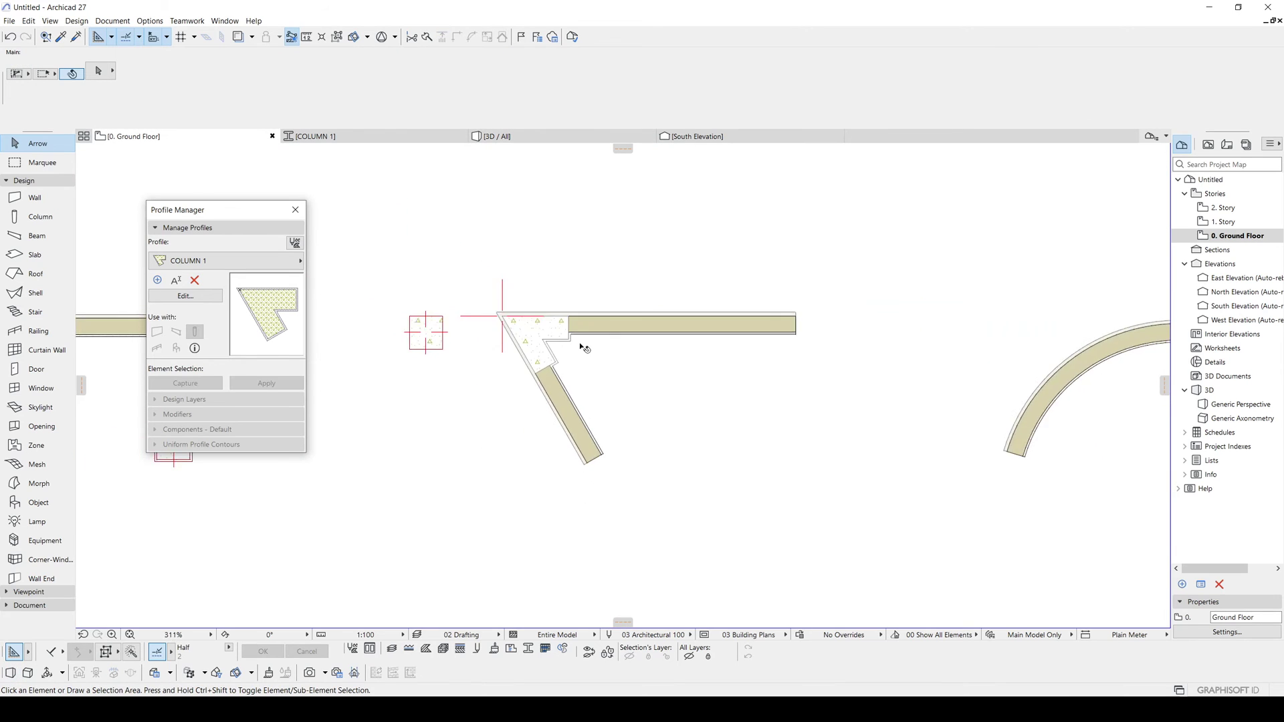
left_click(503, 337)
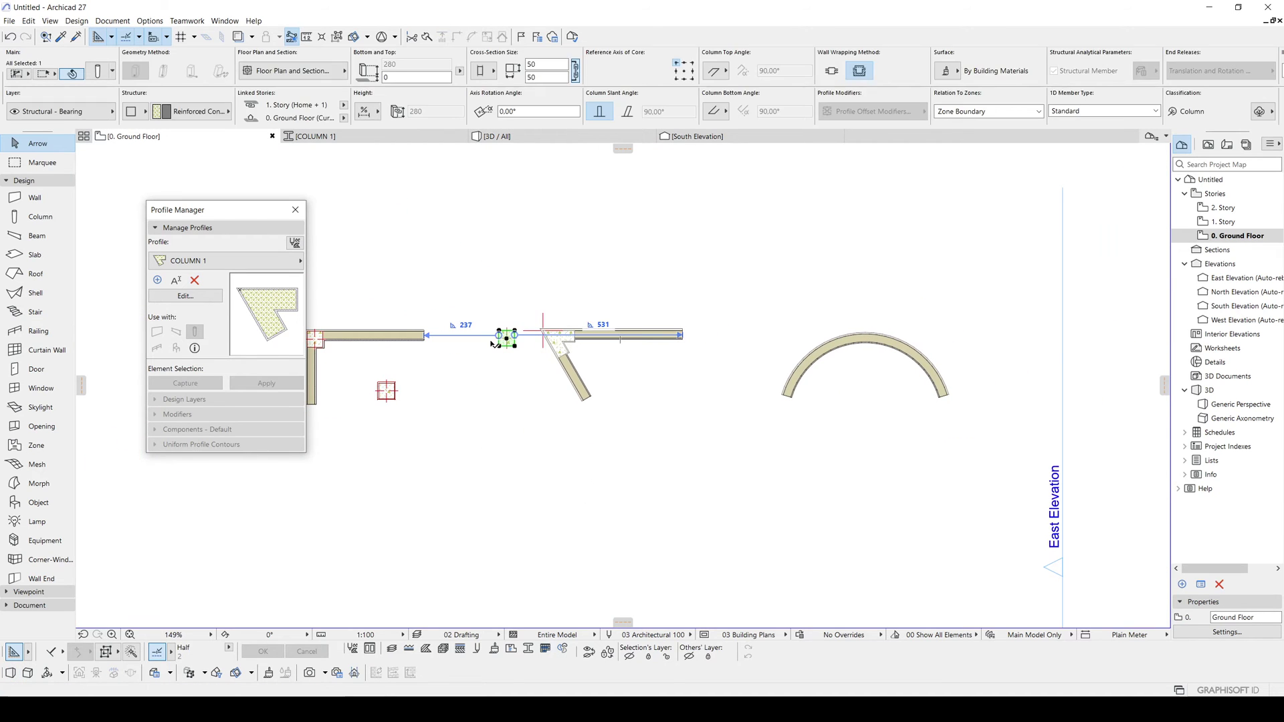
key("Delete")
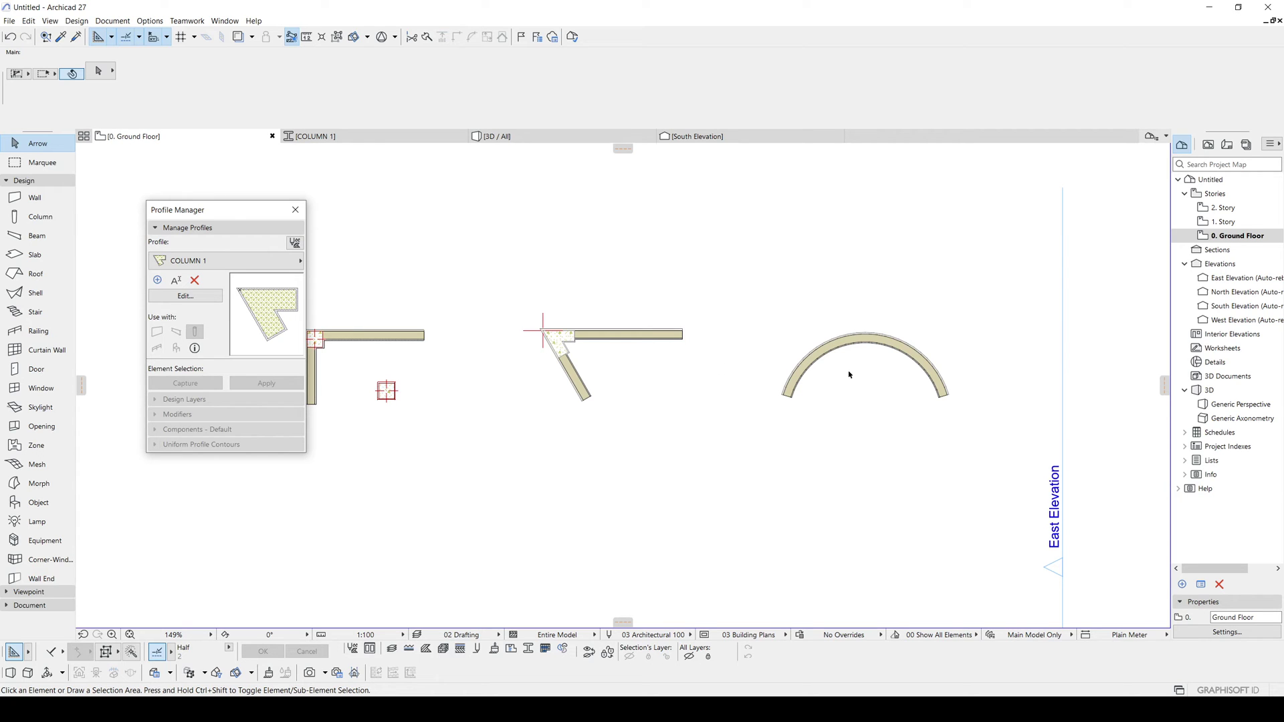
Step: Draw two straight lines from the curved wall's centre point outward across the wall, one towards each side
scroll(850, 375, "up", 3)
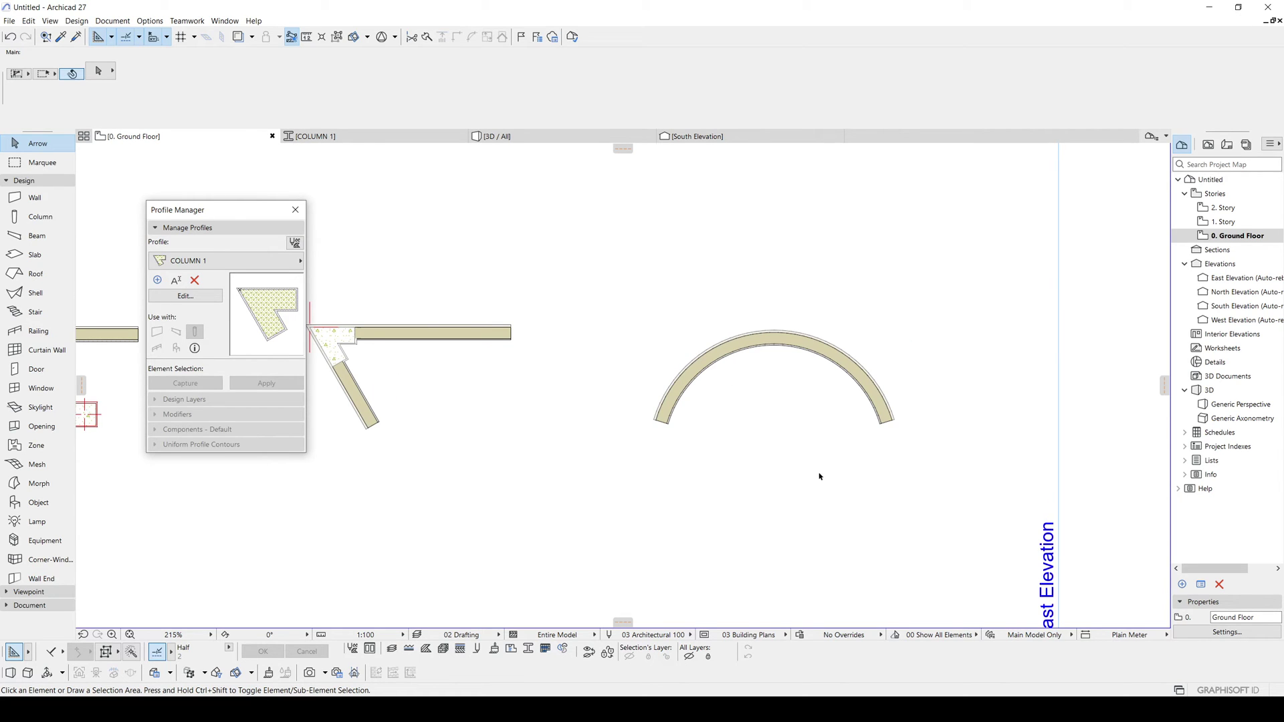
key("l")
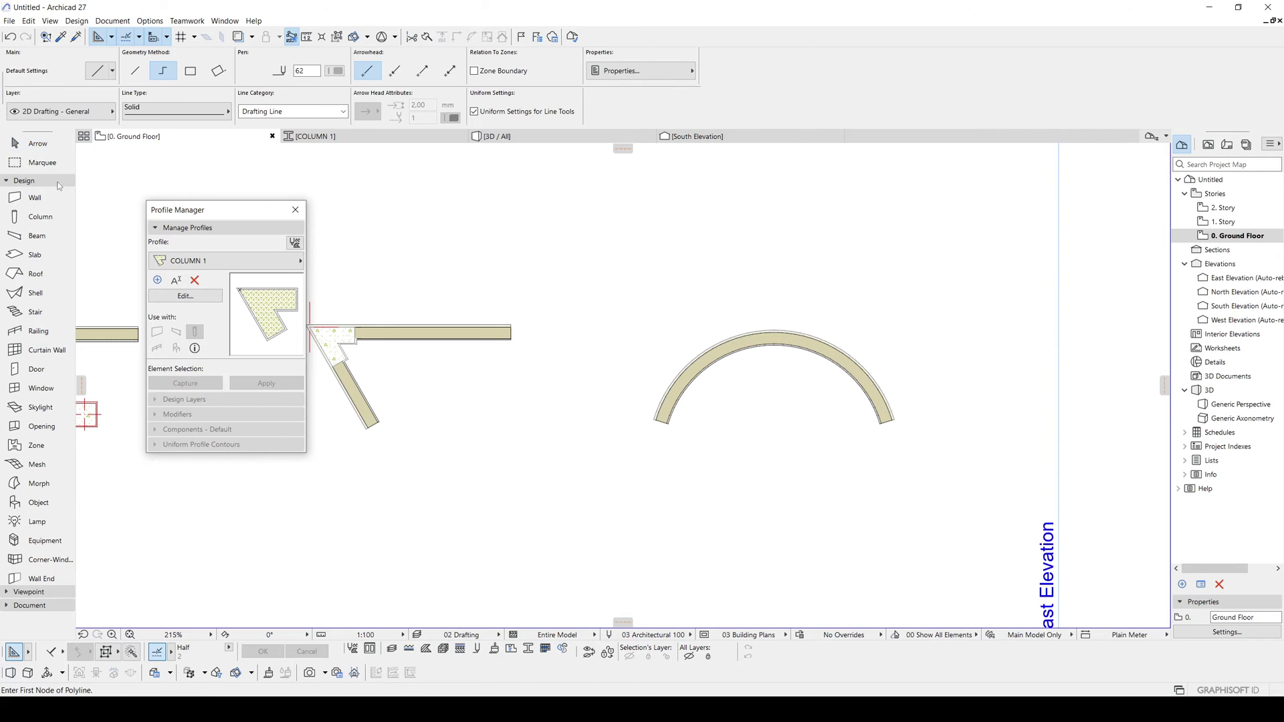
left_click(30, 606)
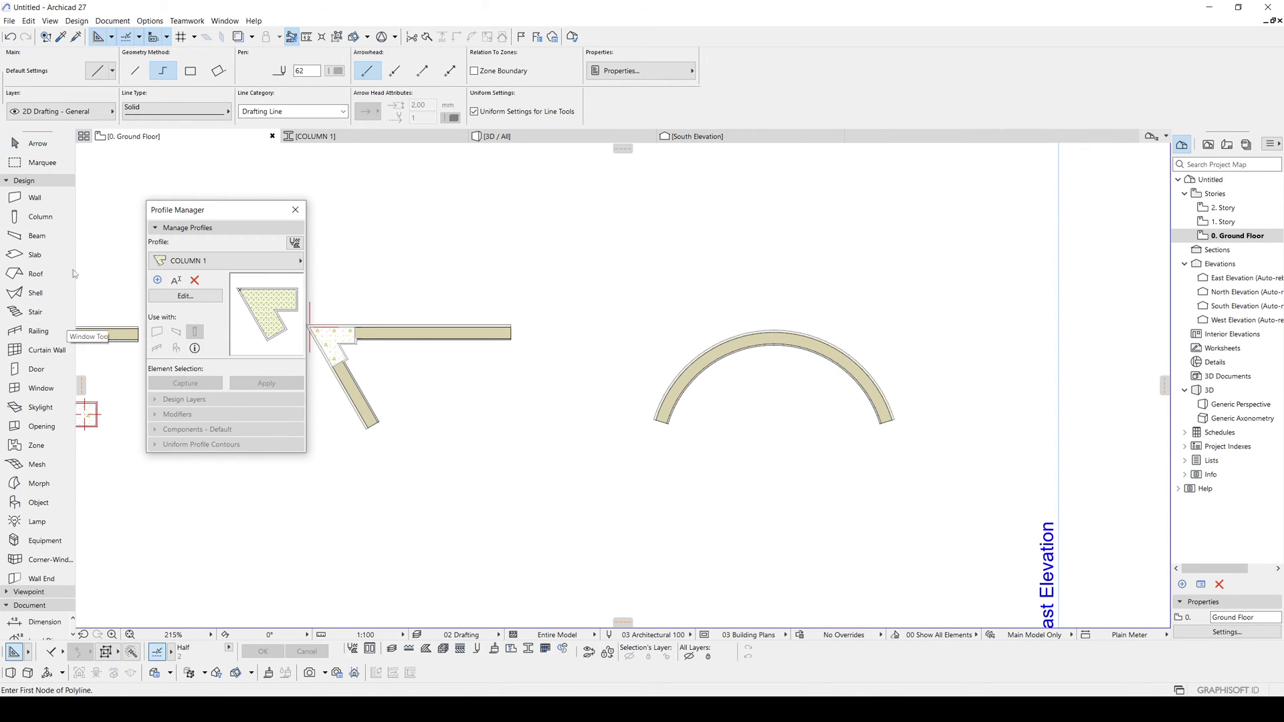
left_click(24, 181)
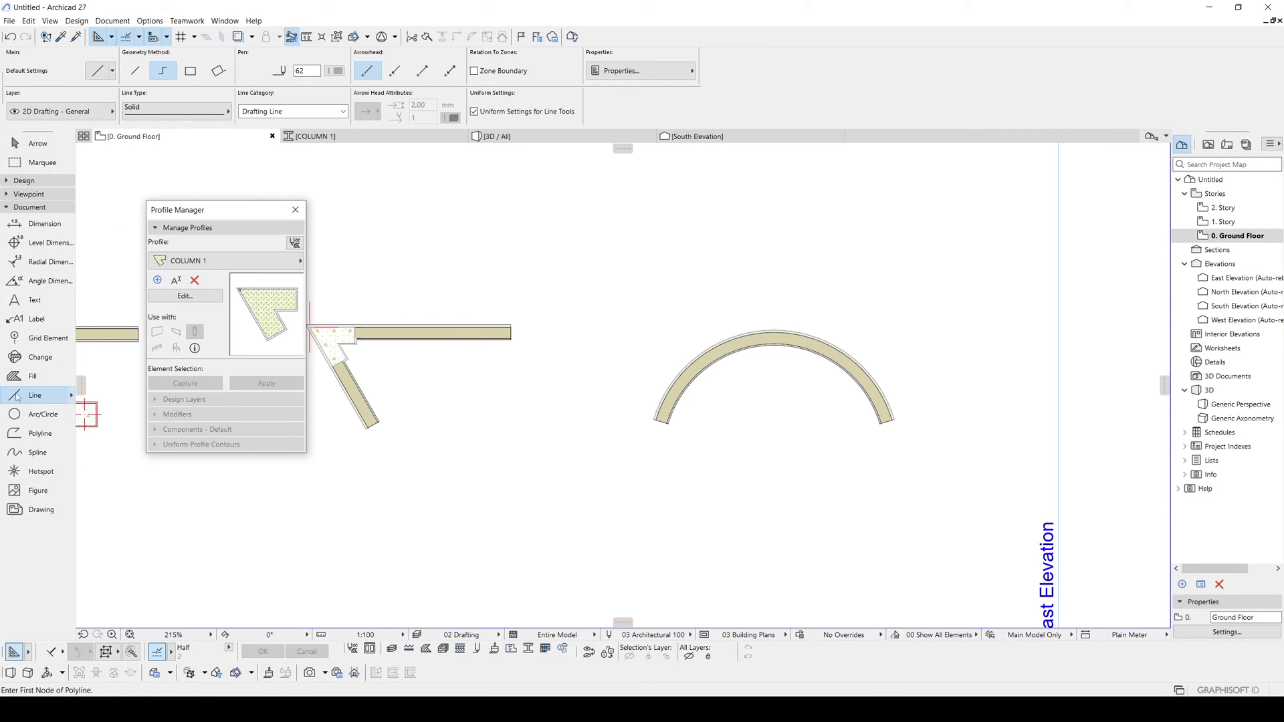
scroll(883, 488, "up", 3)
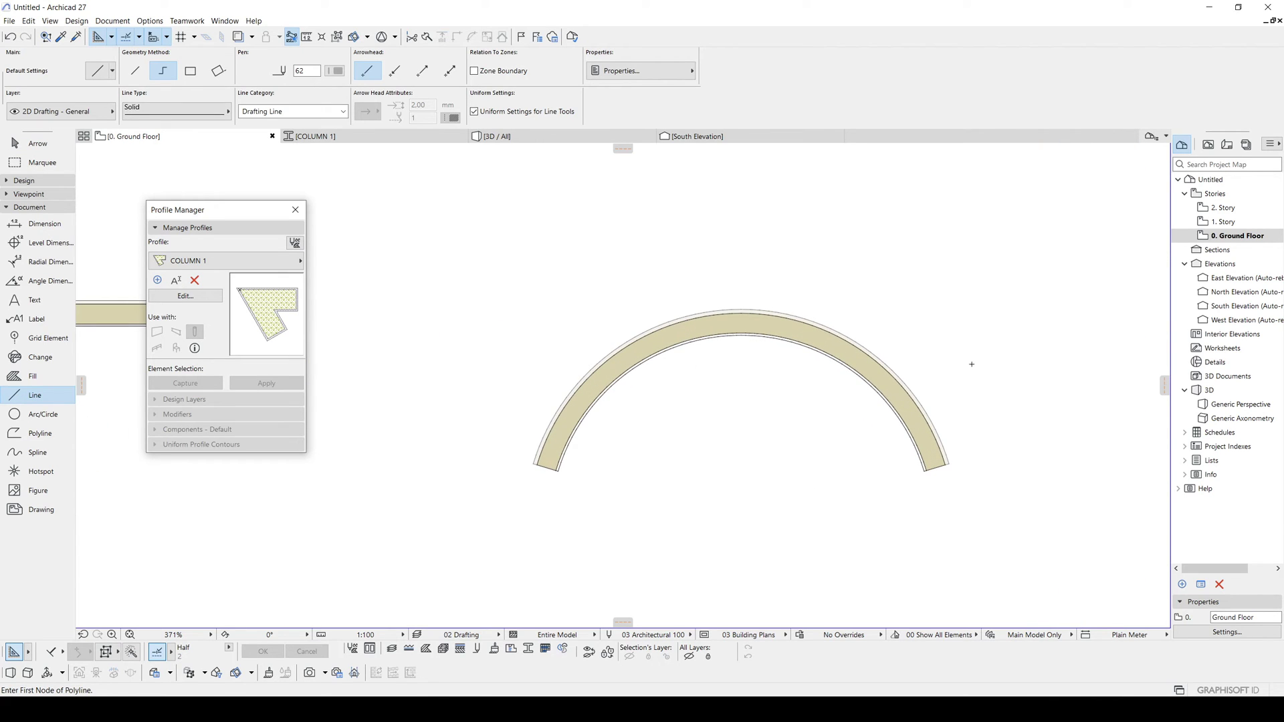
left_click(741, 526)
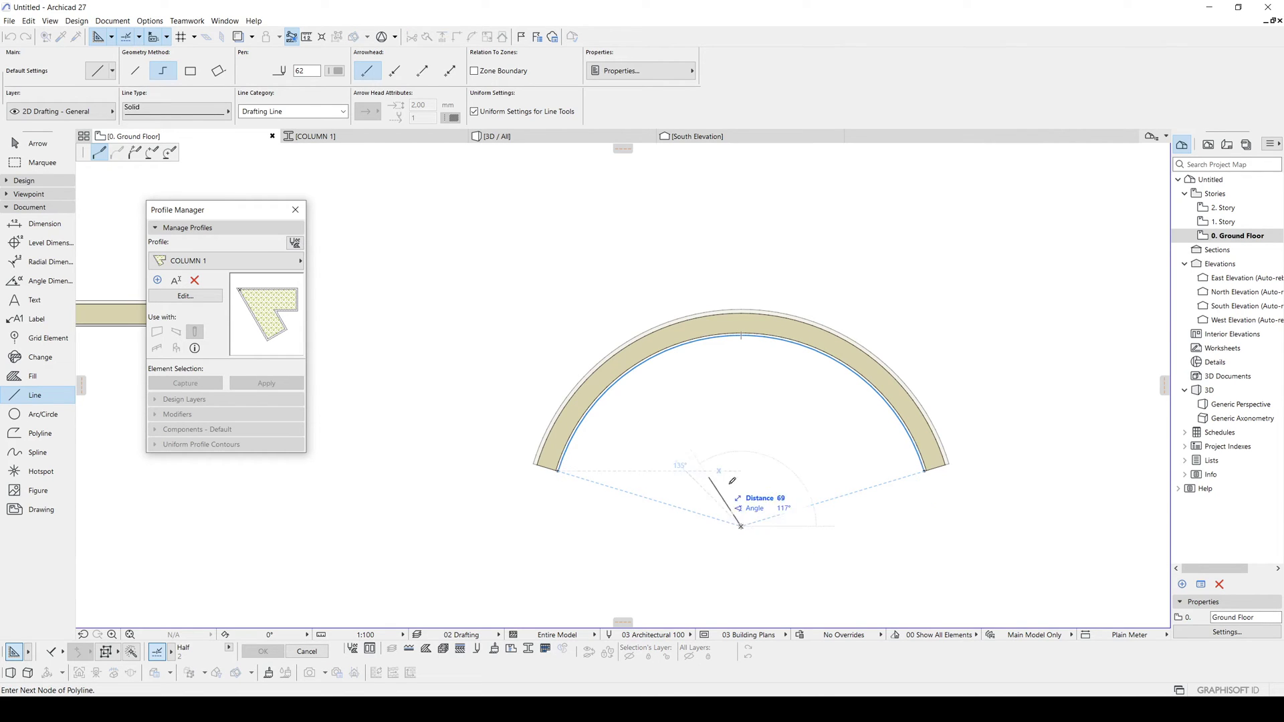
double_click(584, 314)
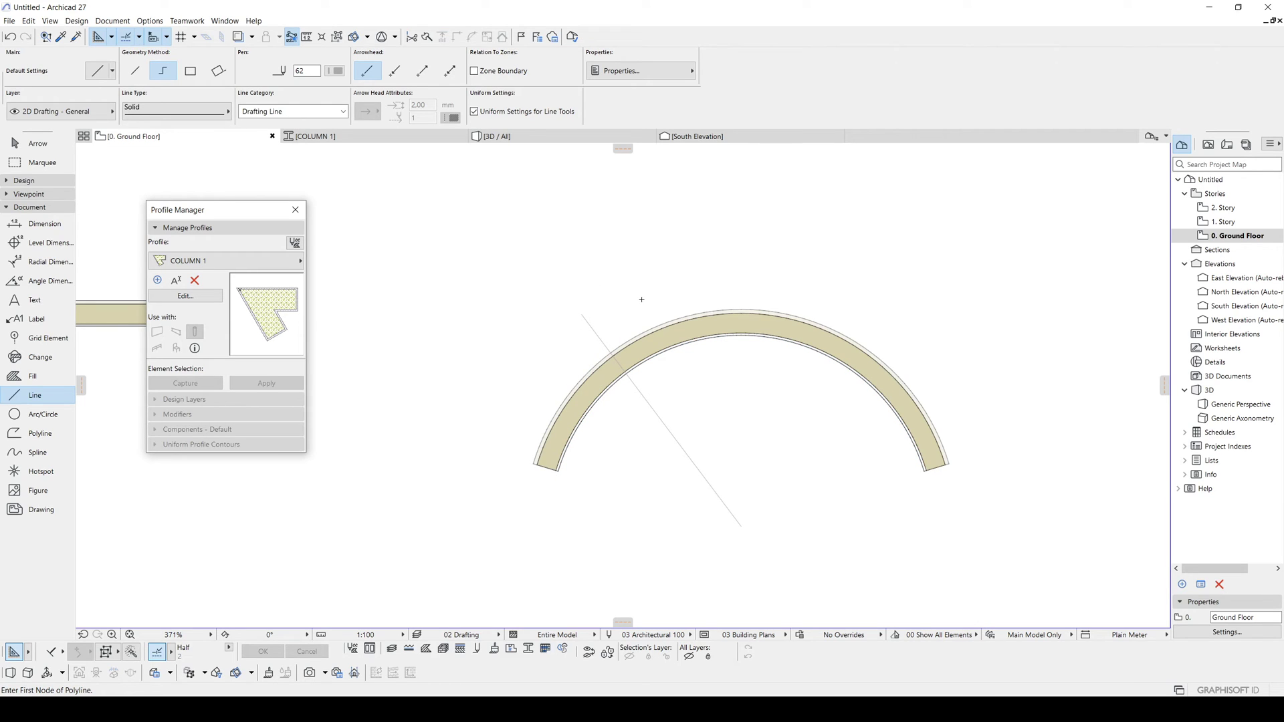
double_click(884, 274)
middle_click_drag(757, 509, 624, 487)
key("Escape")
left_click(656, 510)
key("Escape")
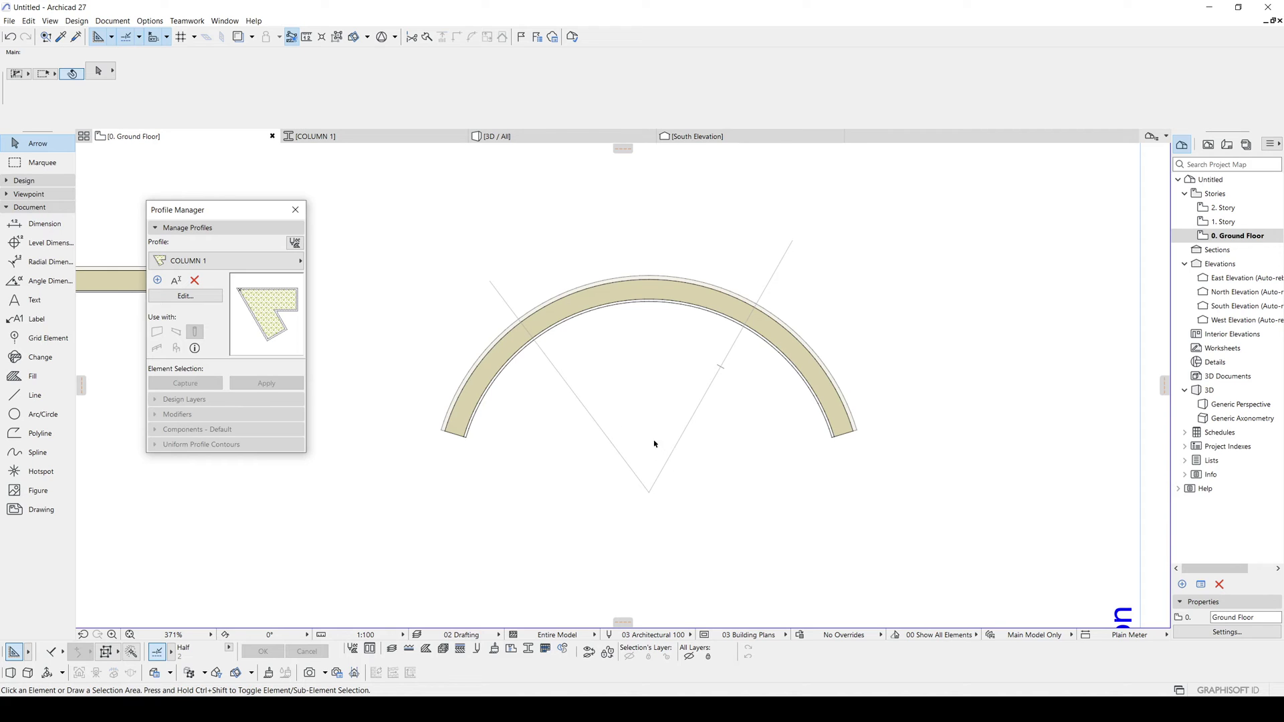
Step: Add a curved dimension chain outside the arc wall, measuring between its ends and the two crossing lines
left_click(36, 228)
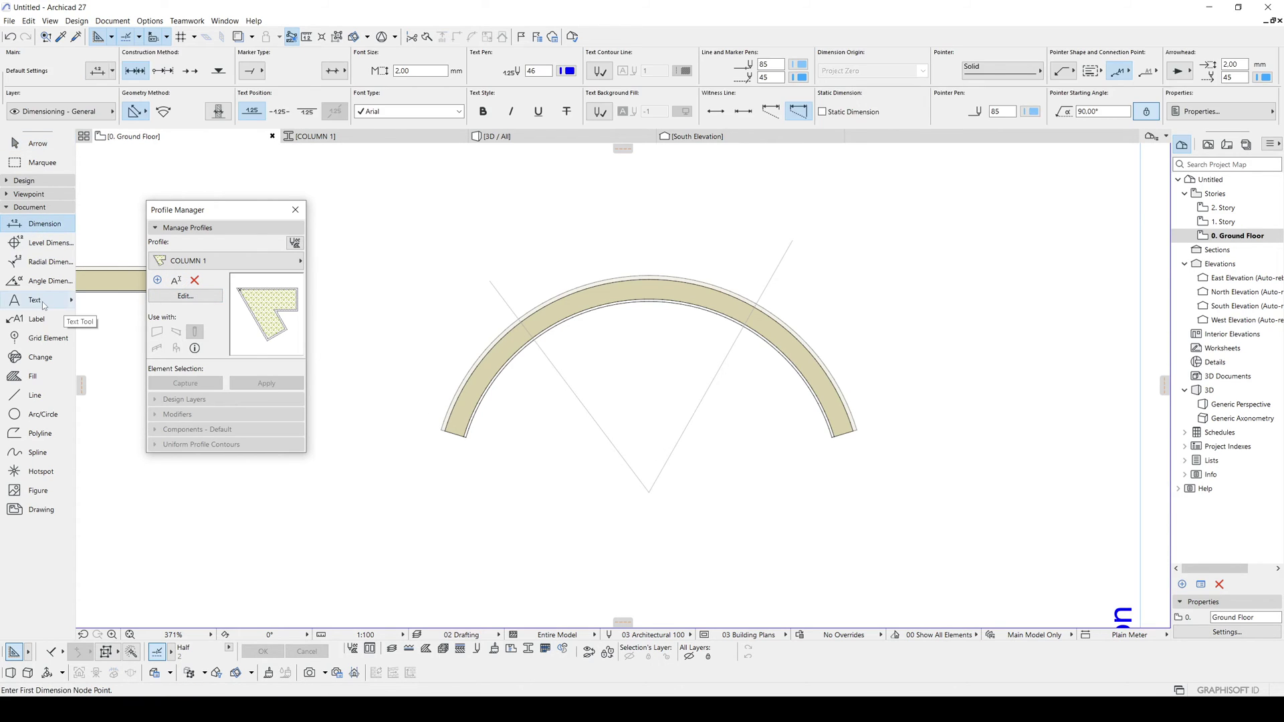
left_click(165, 113)
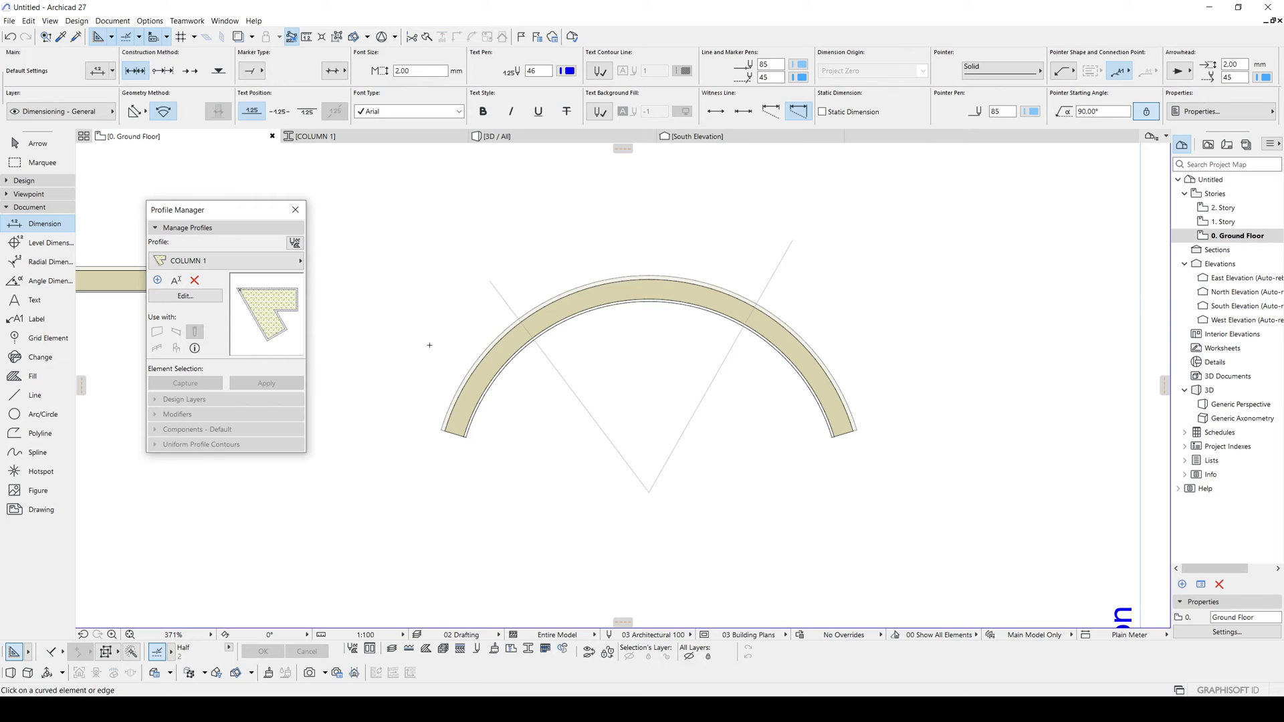
left_click(523, 321)
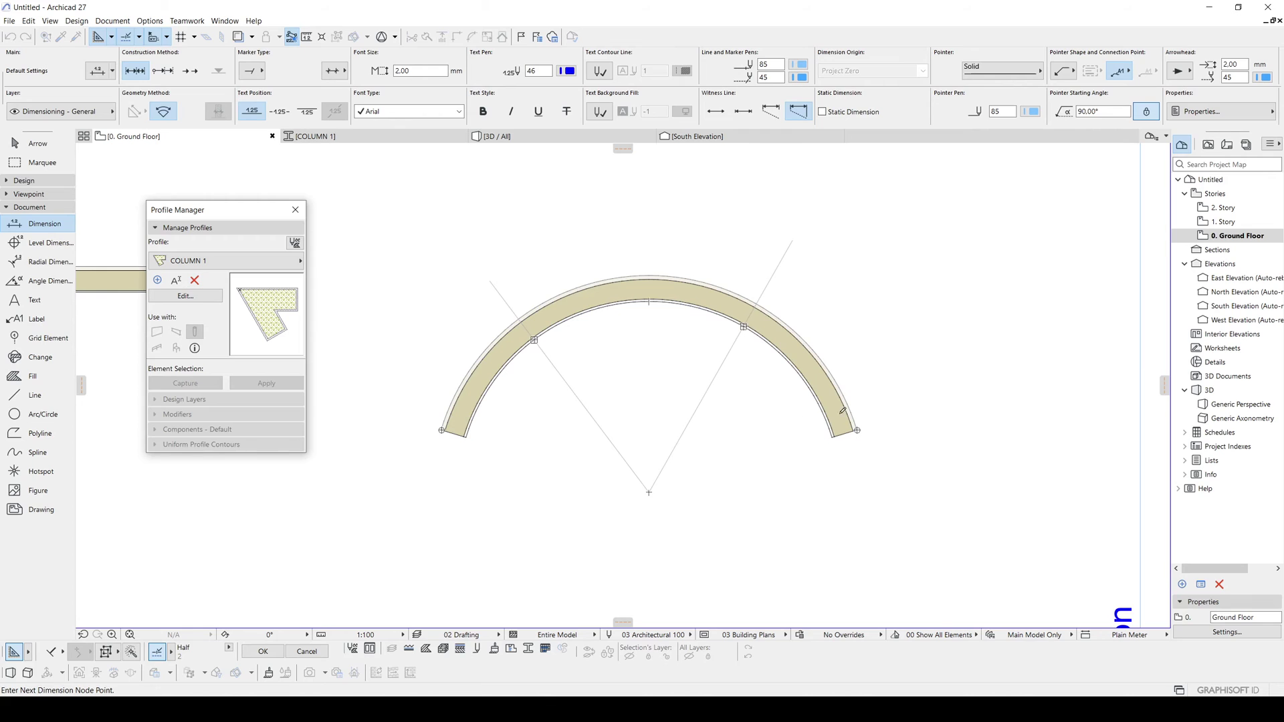
right_click(849, 328)
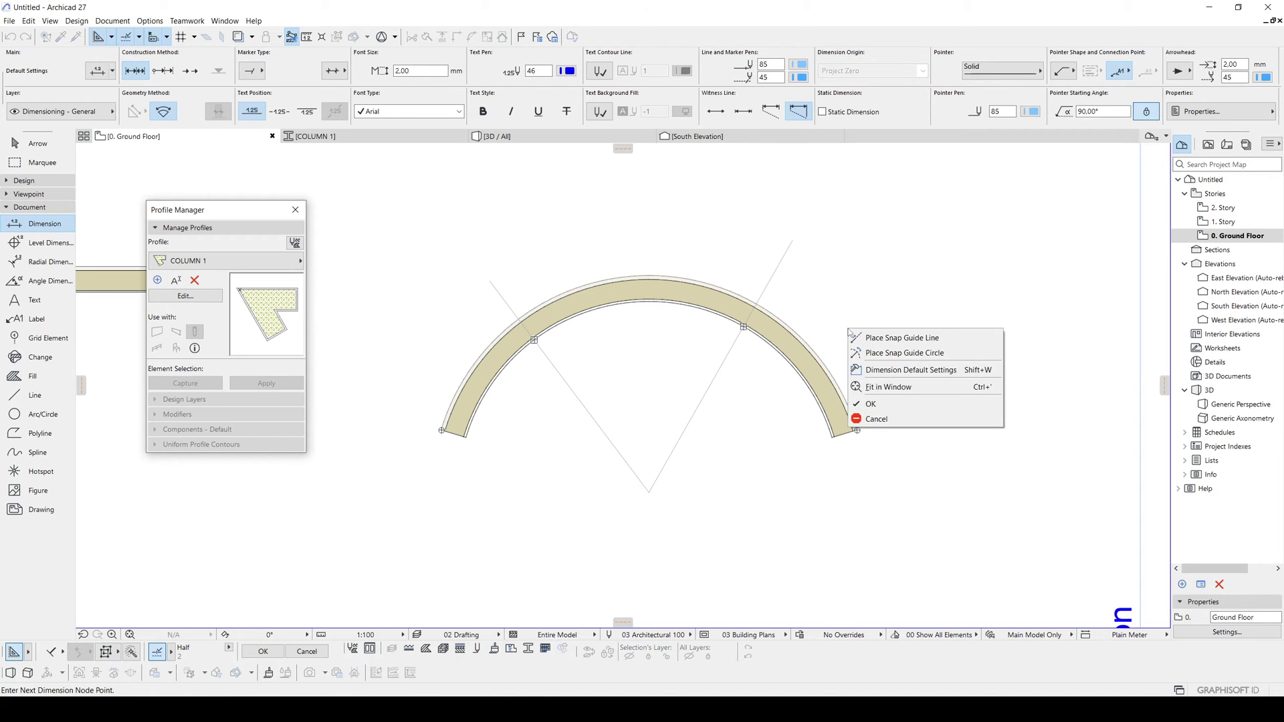
left_click(877, 404)
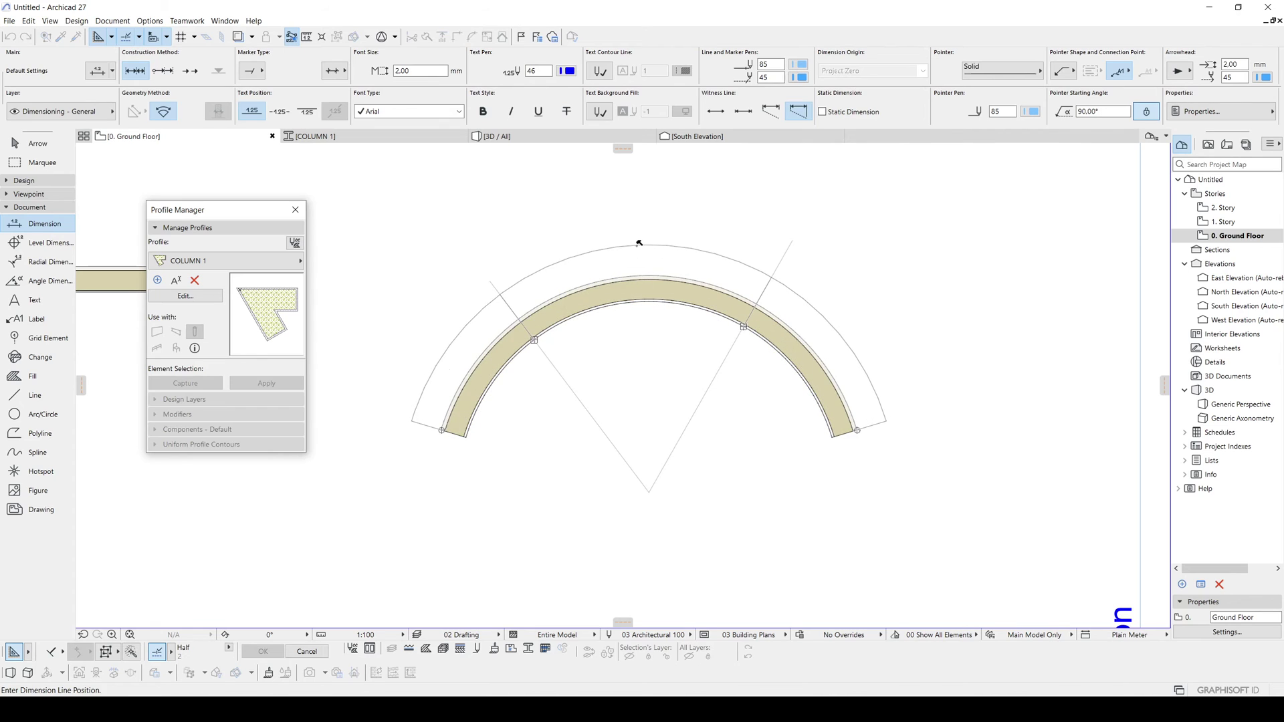
left_click(623, 248)
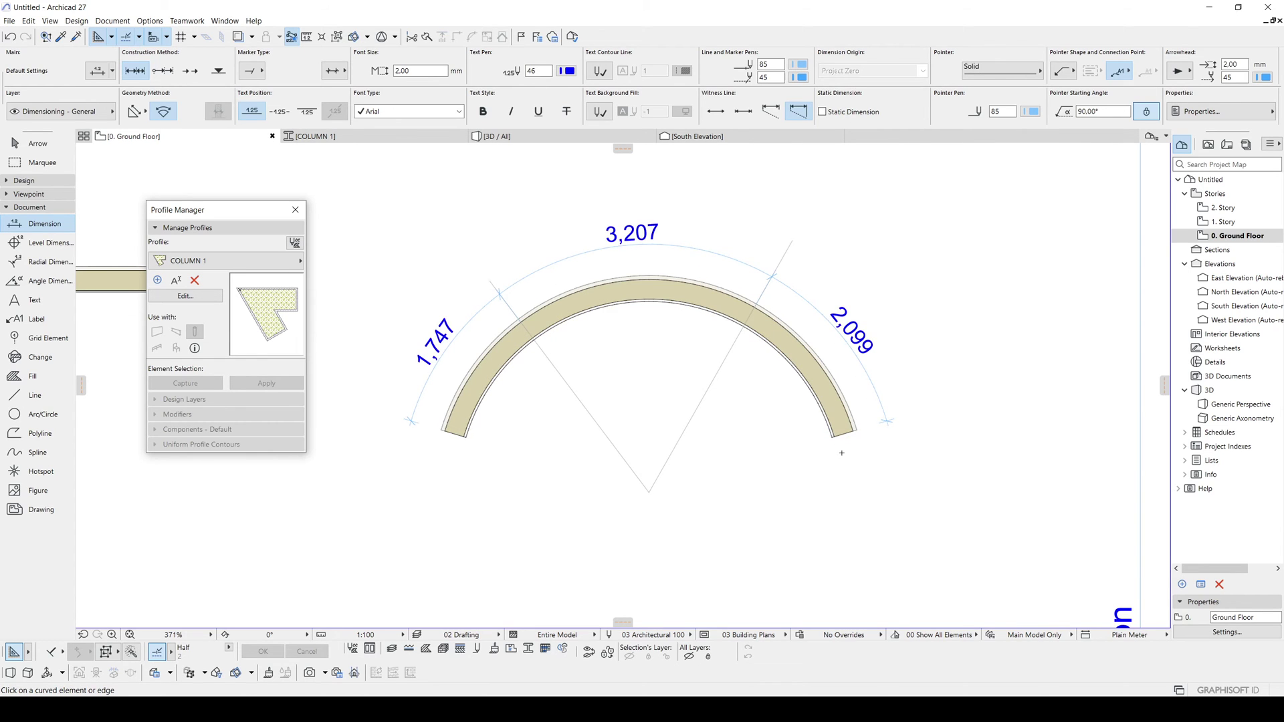
key("Escape")
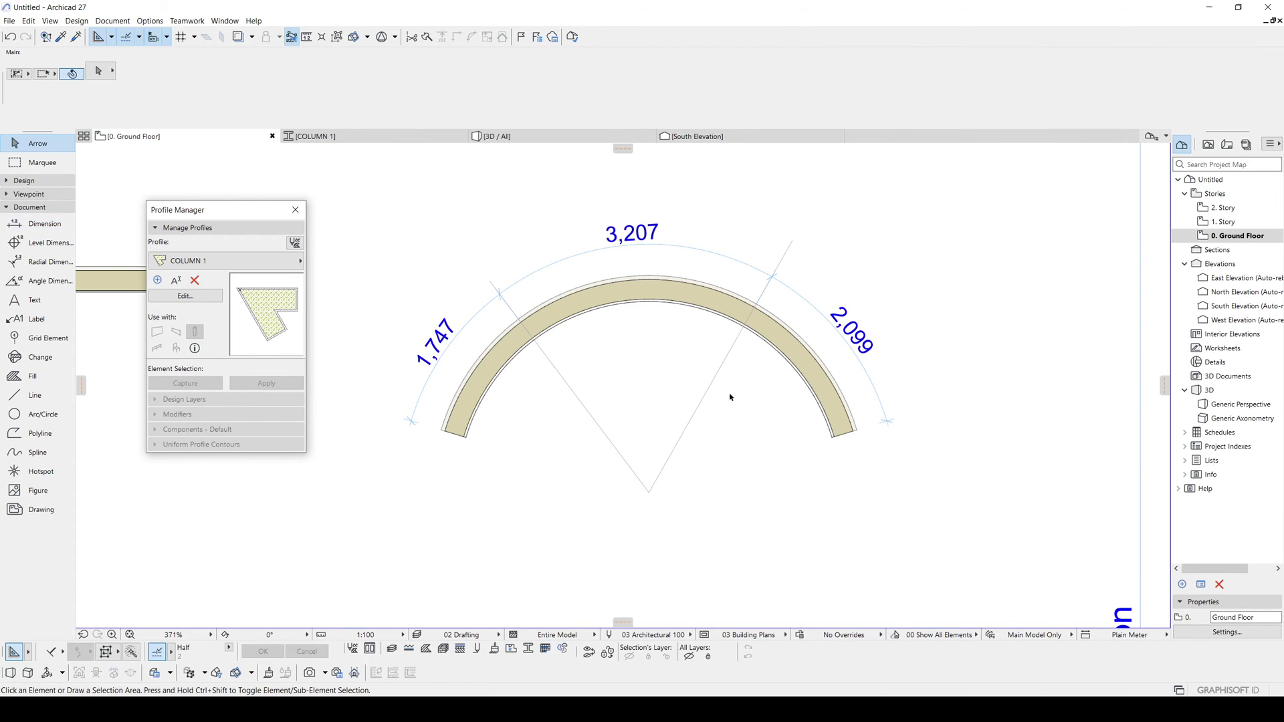
Step: Delete the right-hand radial line and mirror a copy of the left one about the arc wall's vertical centre axis
middle_click_drag(731, 398, 712, 405)
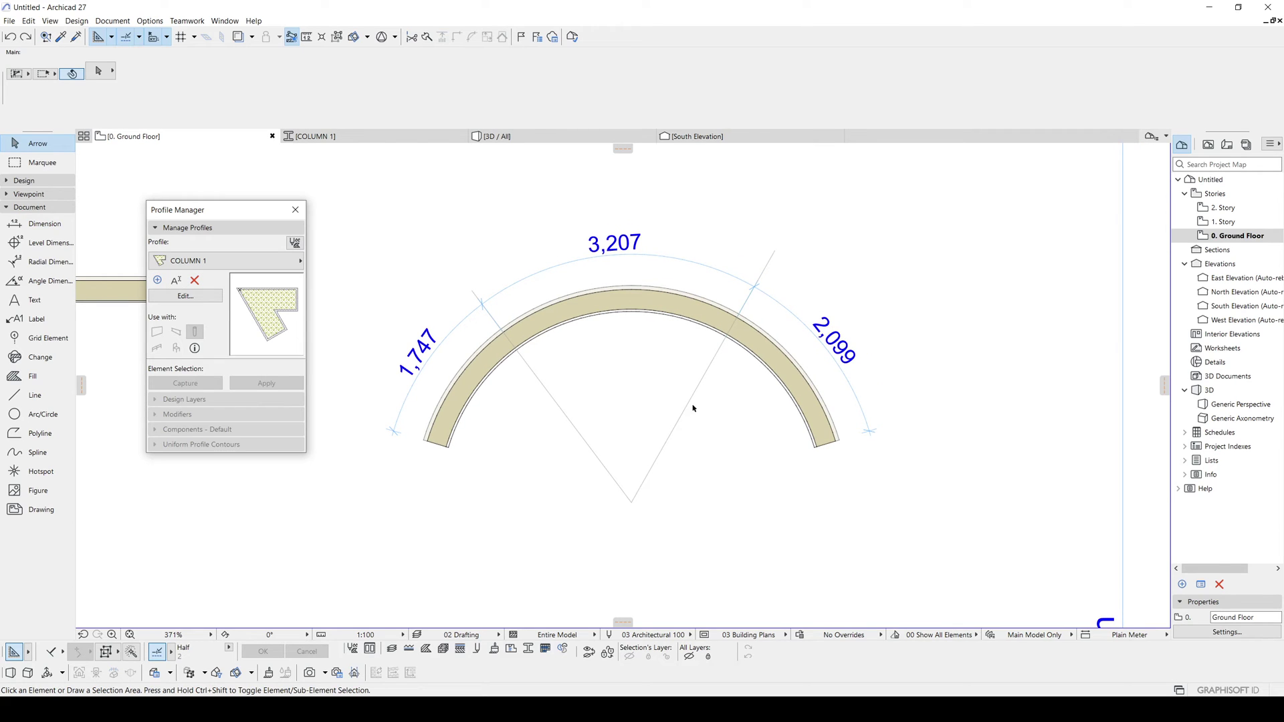
left_click(689, 402)
key("Delete")
left_click(542, 385)
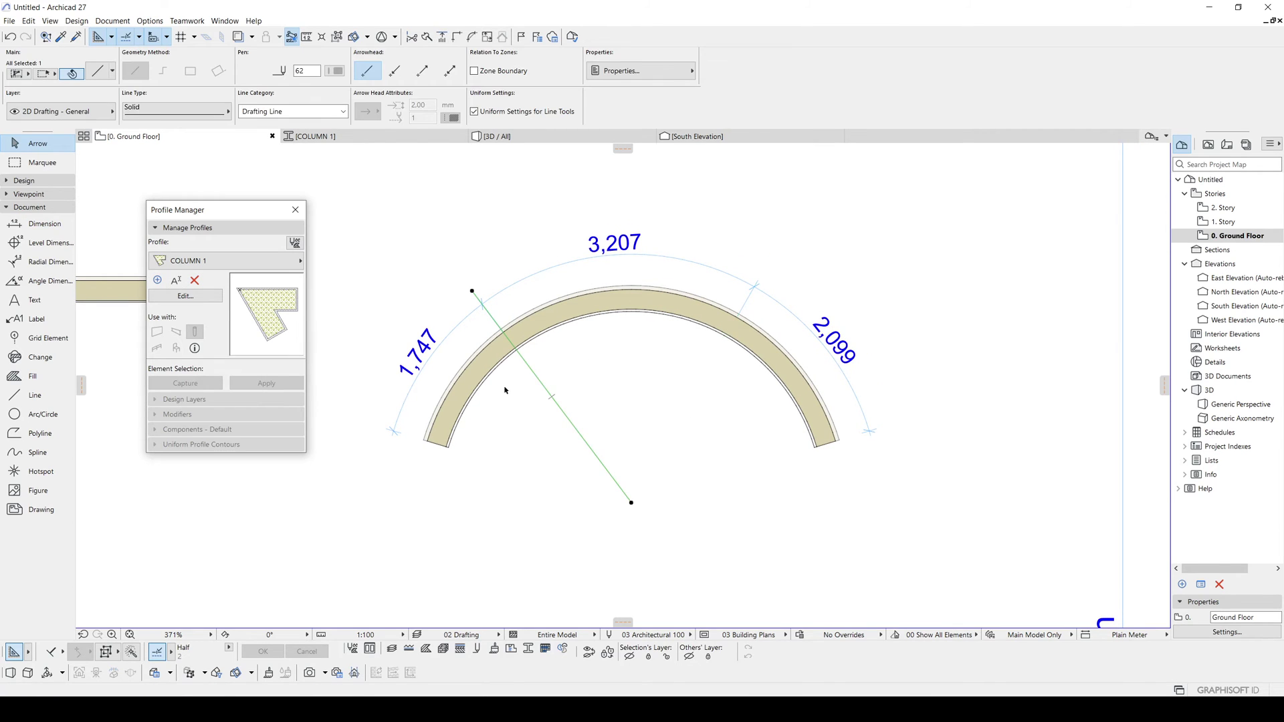
key("ctrl+alt+m")
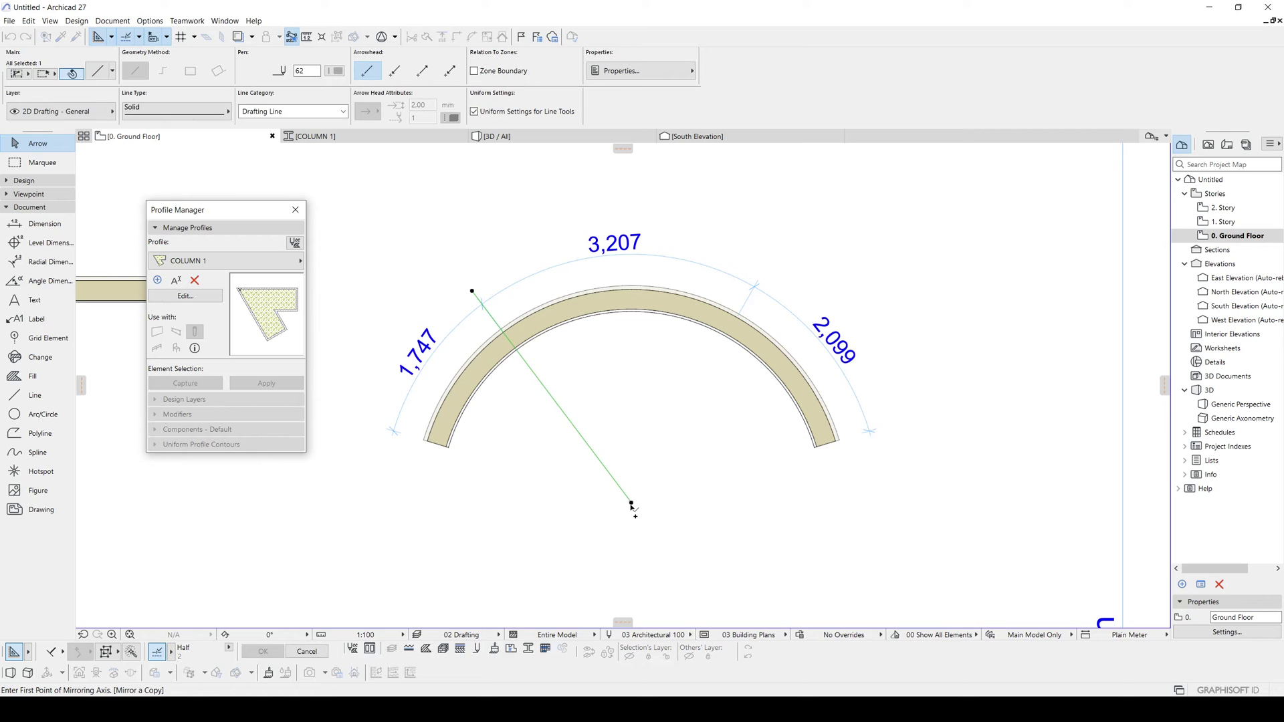
left_click(631, 502)
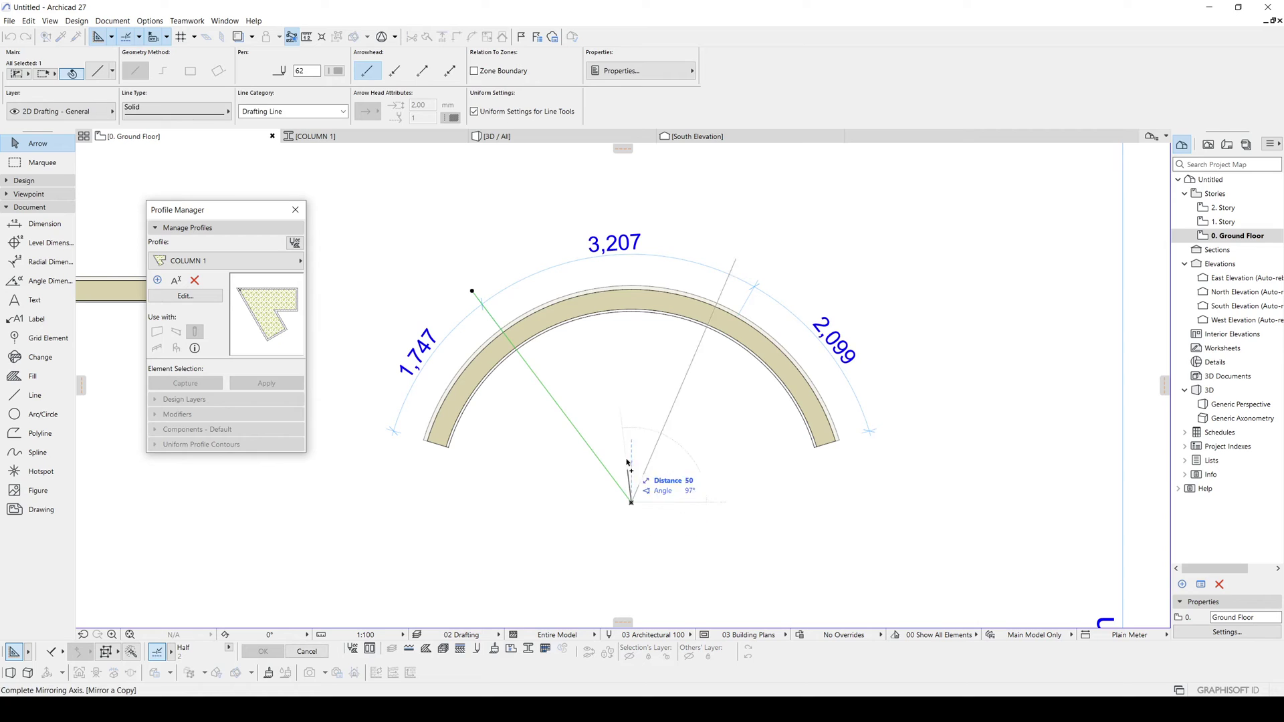
left_click(629, 349)
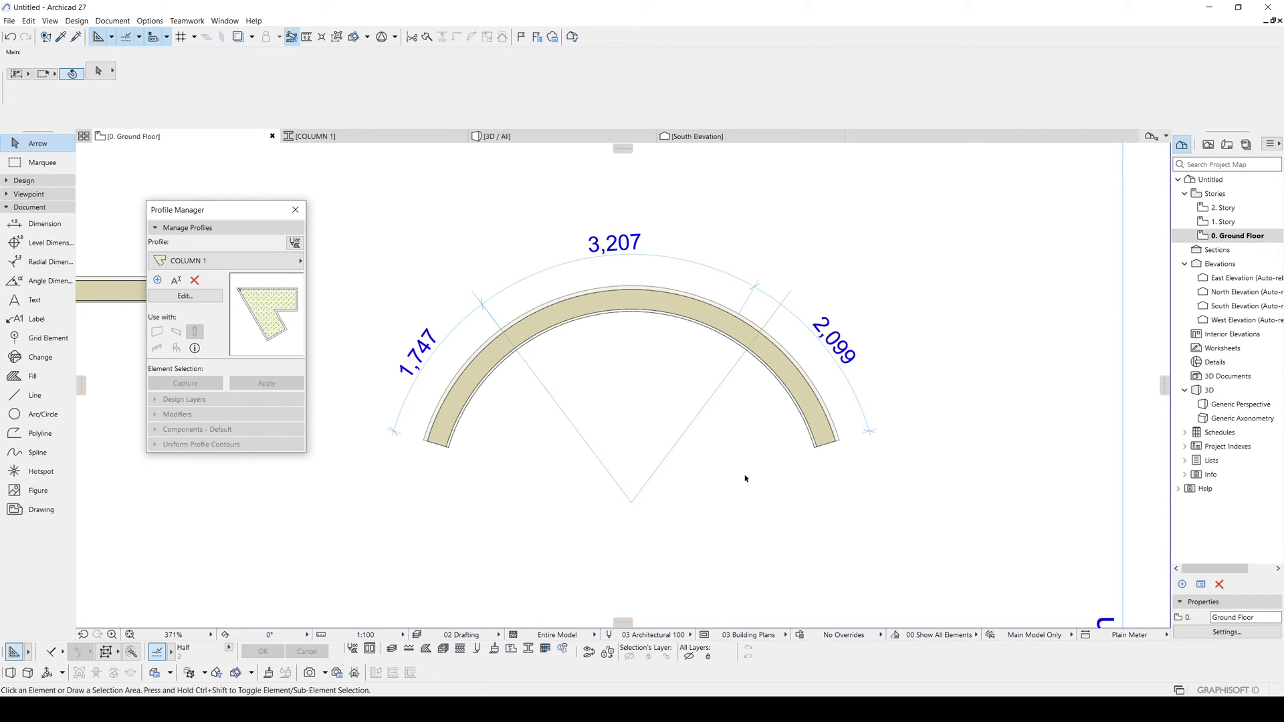
Step: Add the mirrored radial line to the curved dimension chain and remove the obsolete dimension point of the deleted line
left_click(726, 275)
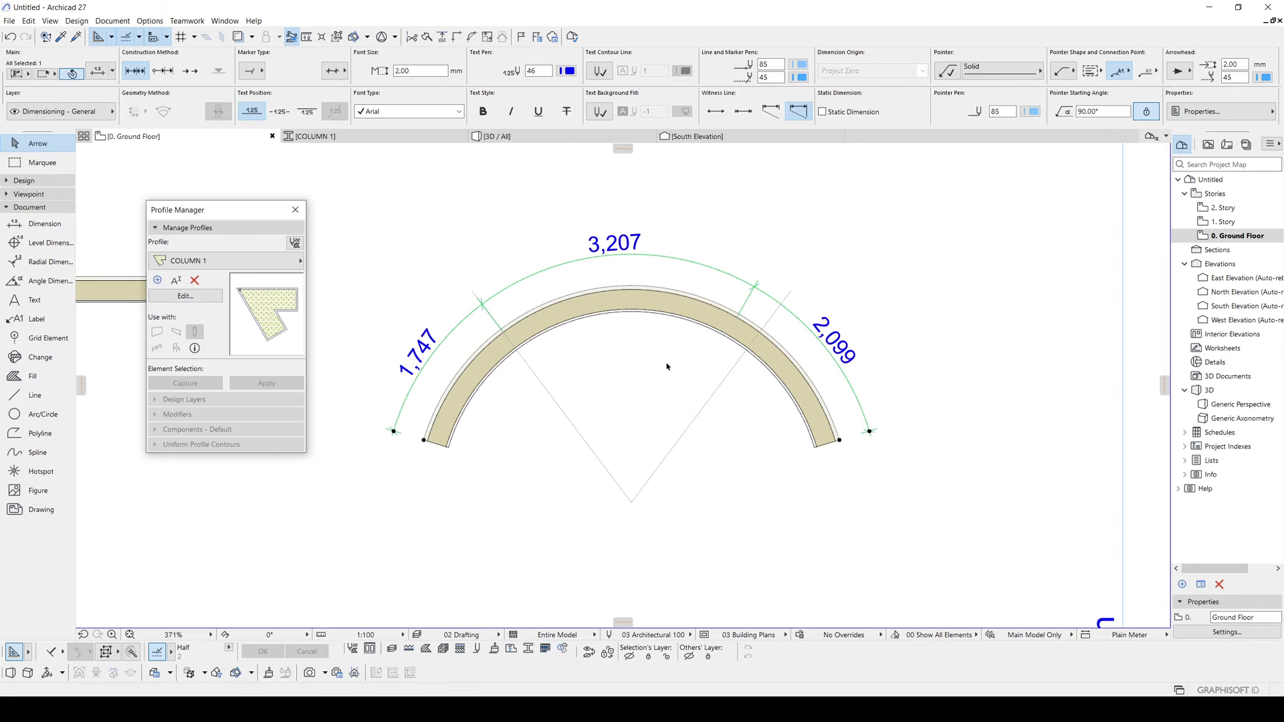
left_click(749, 350)
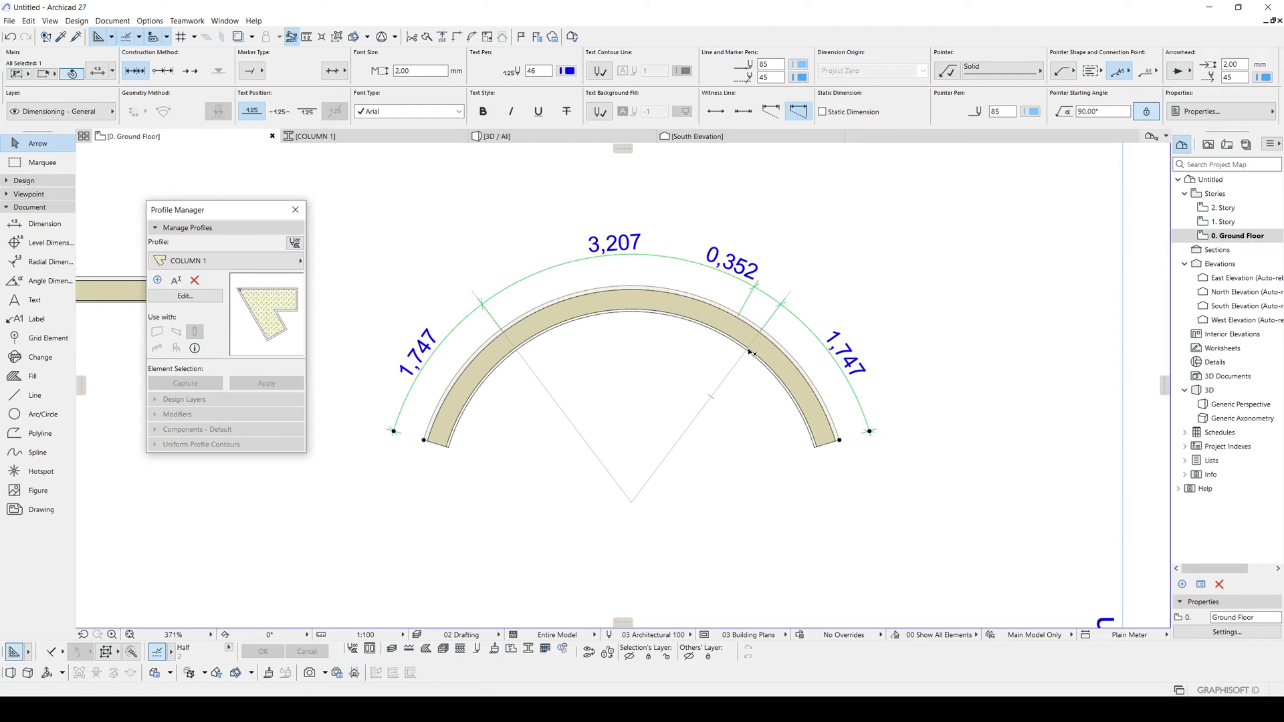
left_click(756, 289)
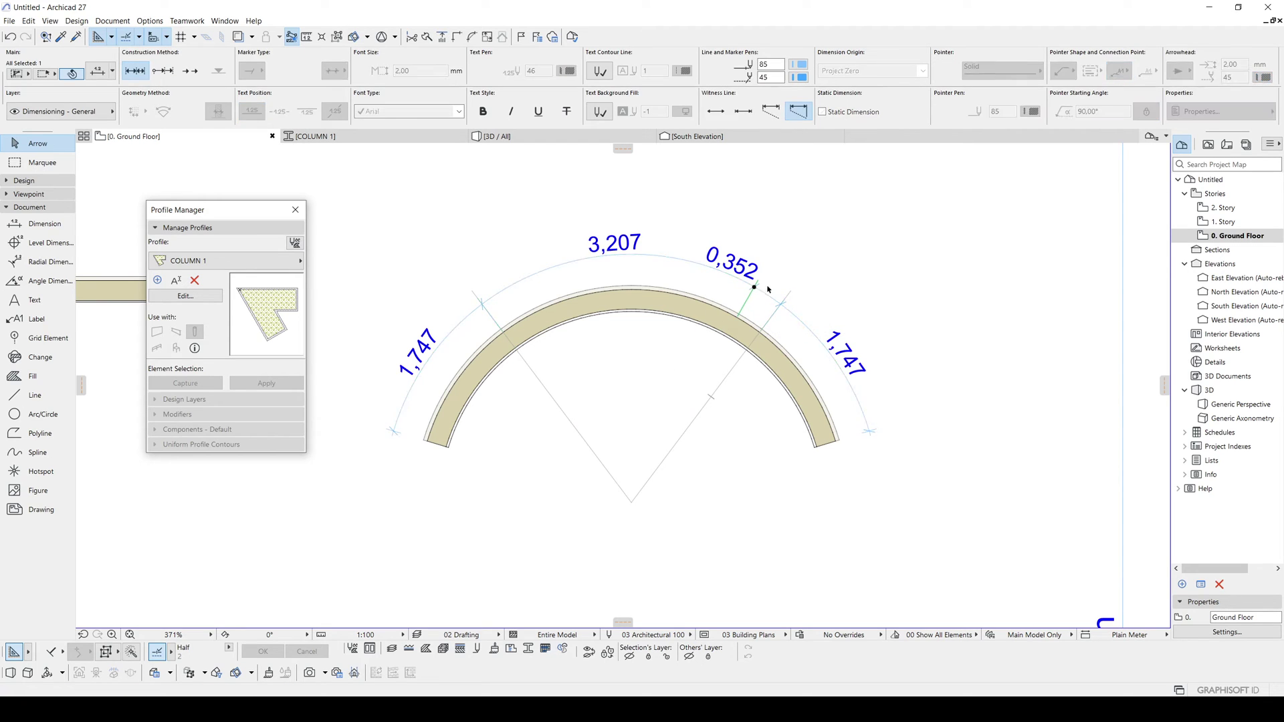
key("Delete")
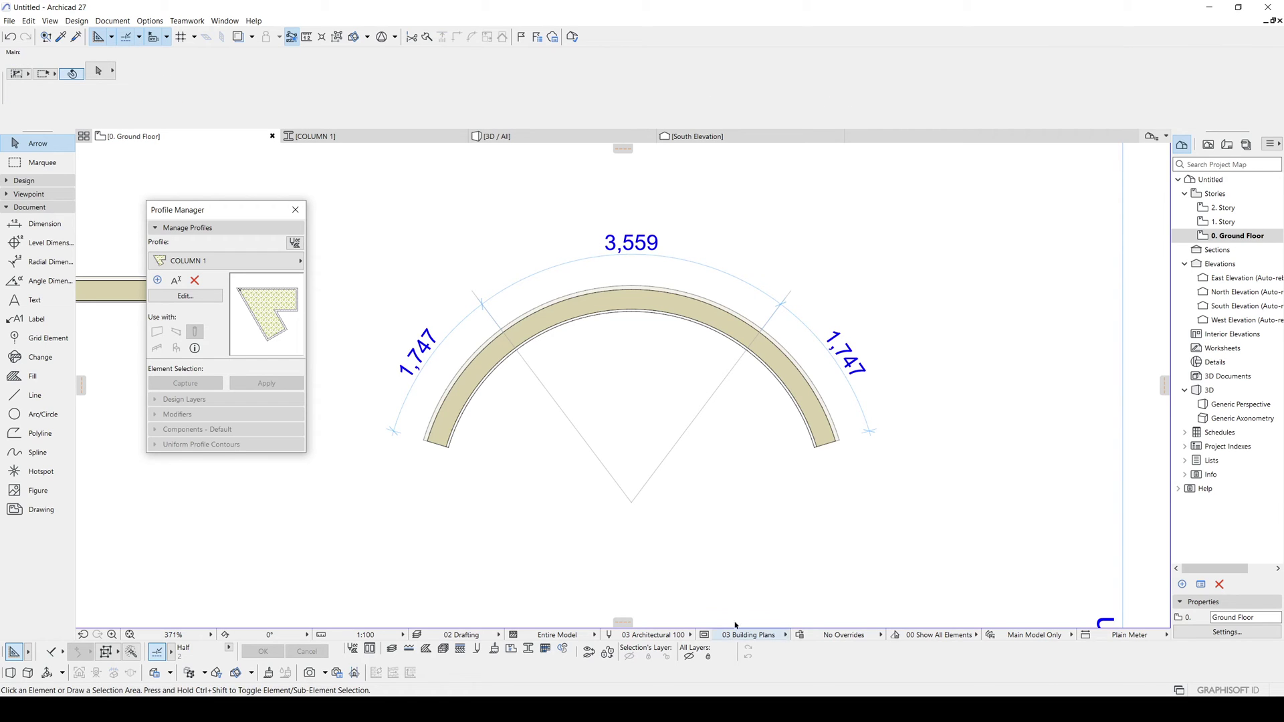
Step: Delete the whole curved dimension chain outside the arc wall
left_click(855, 396)
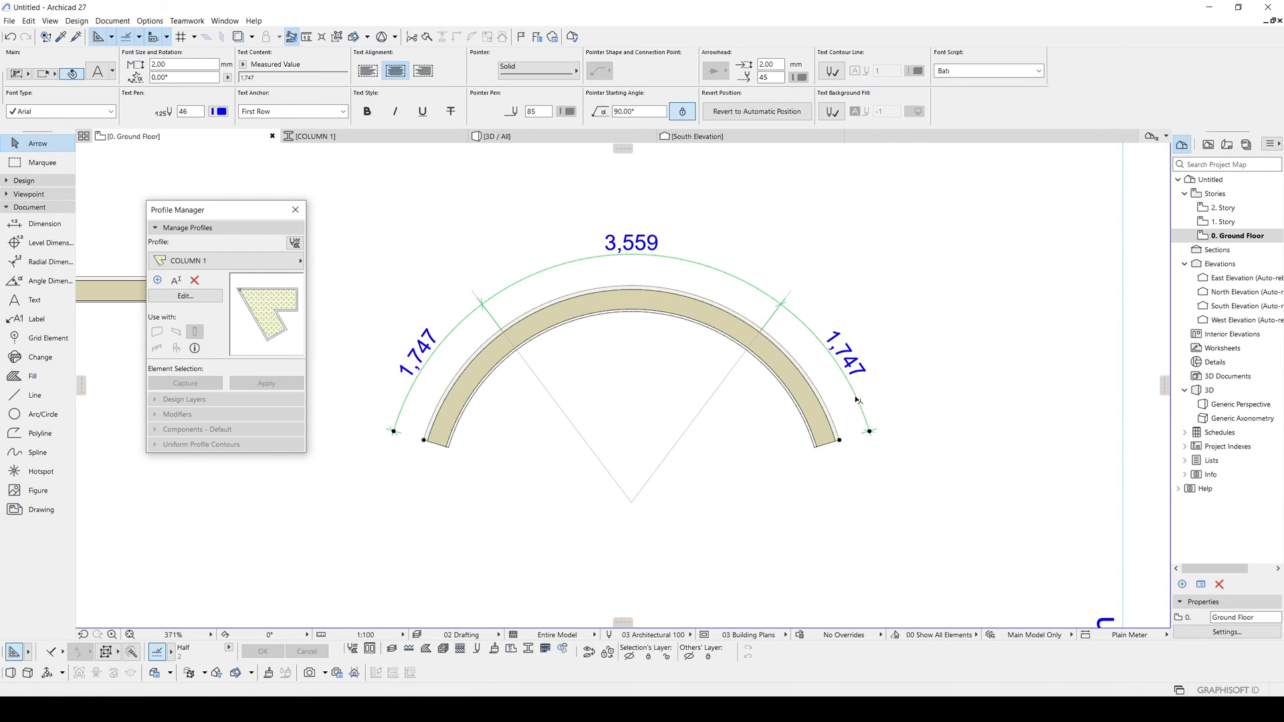
key("Delete")
Step: Draw a straight line joining the points where the two radial lines cross the outer edge of the wall's core
scroll(590, 392, "down", 3)
scroll(593, 375, "up", 4)
middle_click_drag(555, 383, 488, 393)
scroll(525, 384, "down", 3)
scroll(488, 393, "up", 2)
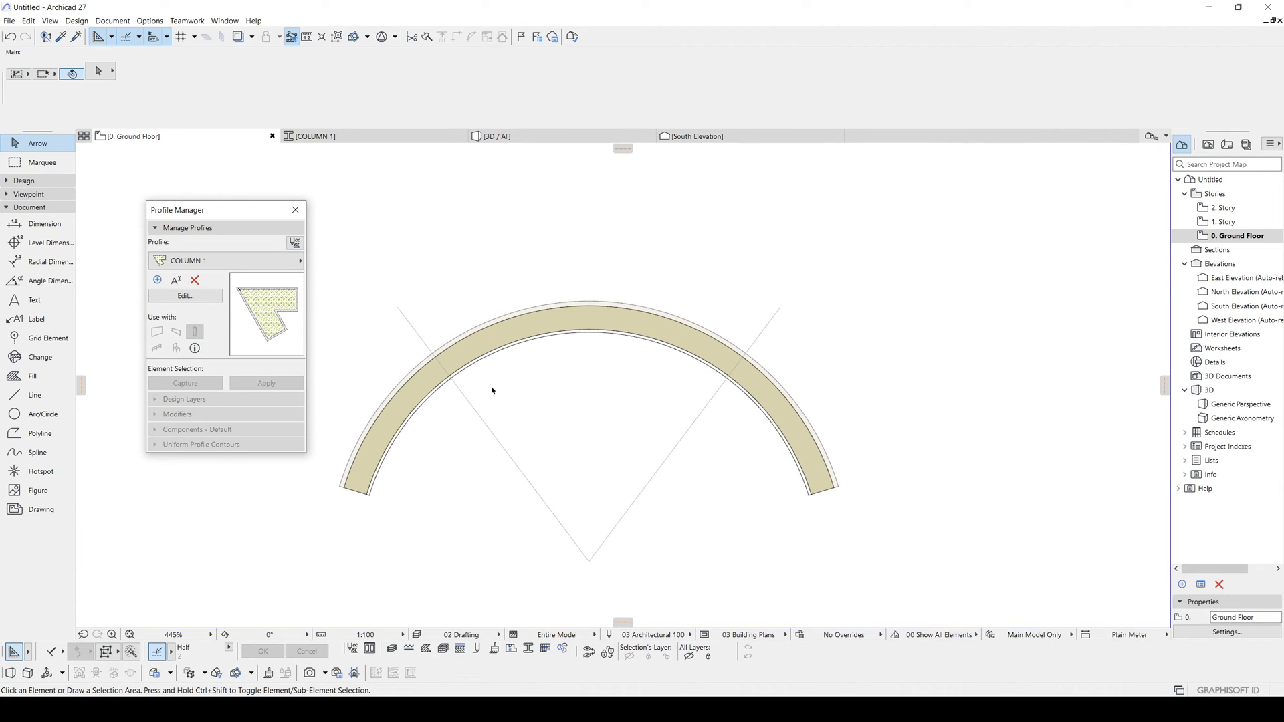
key("l")
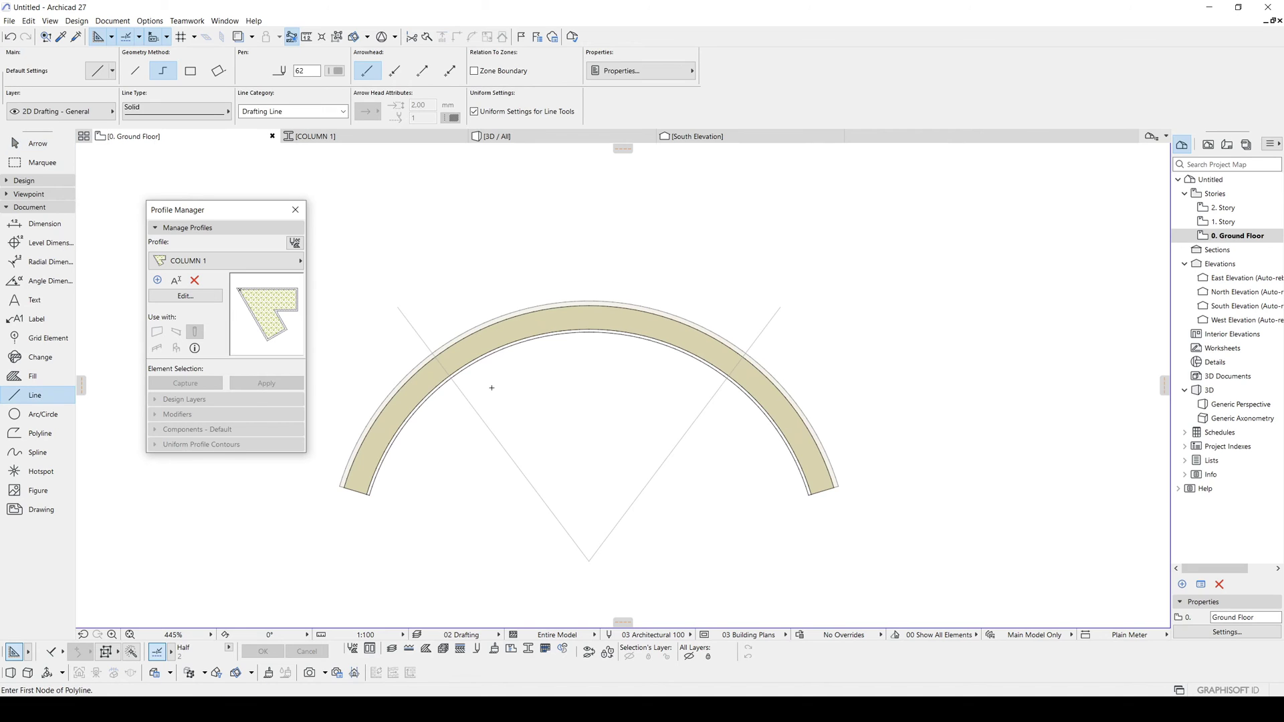
scroll(417, 364, "up", 2)
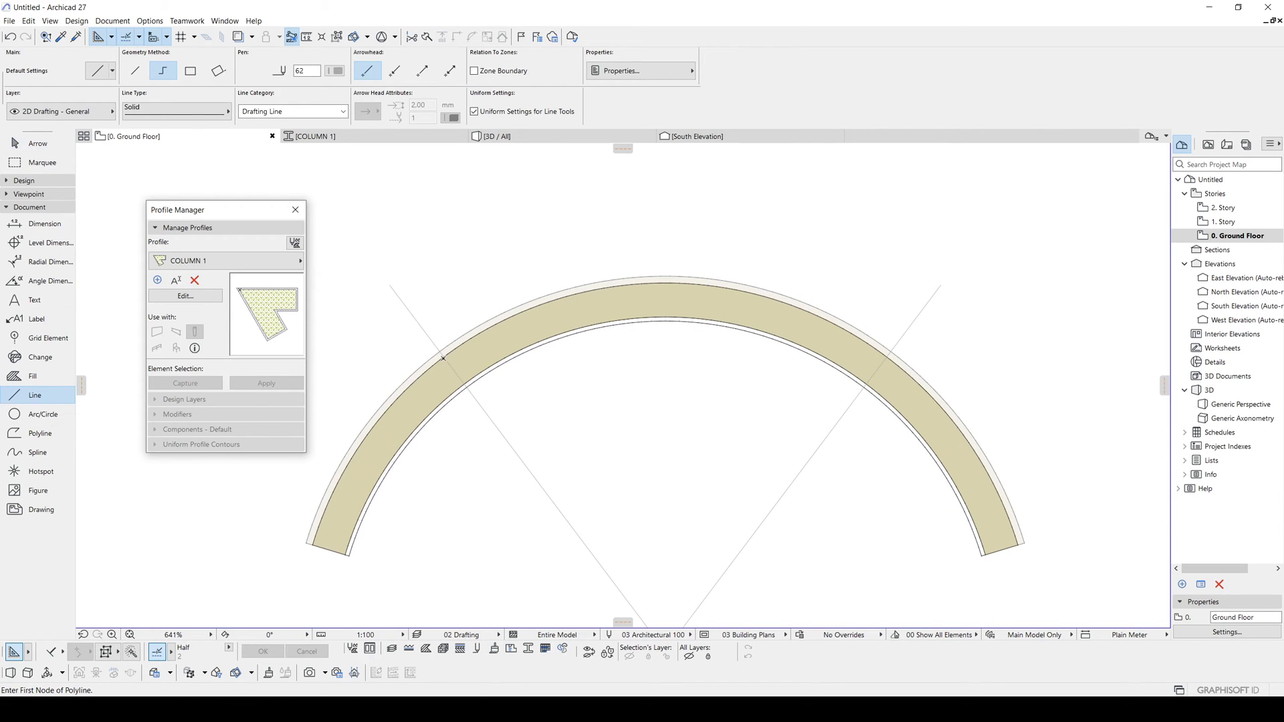
left_click(442, 357)
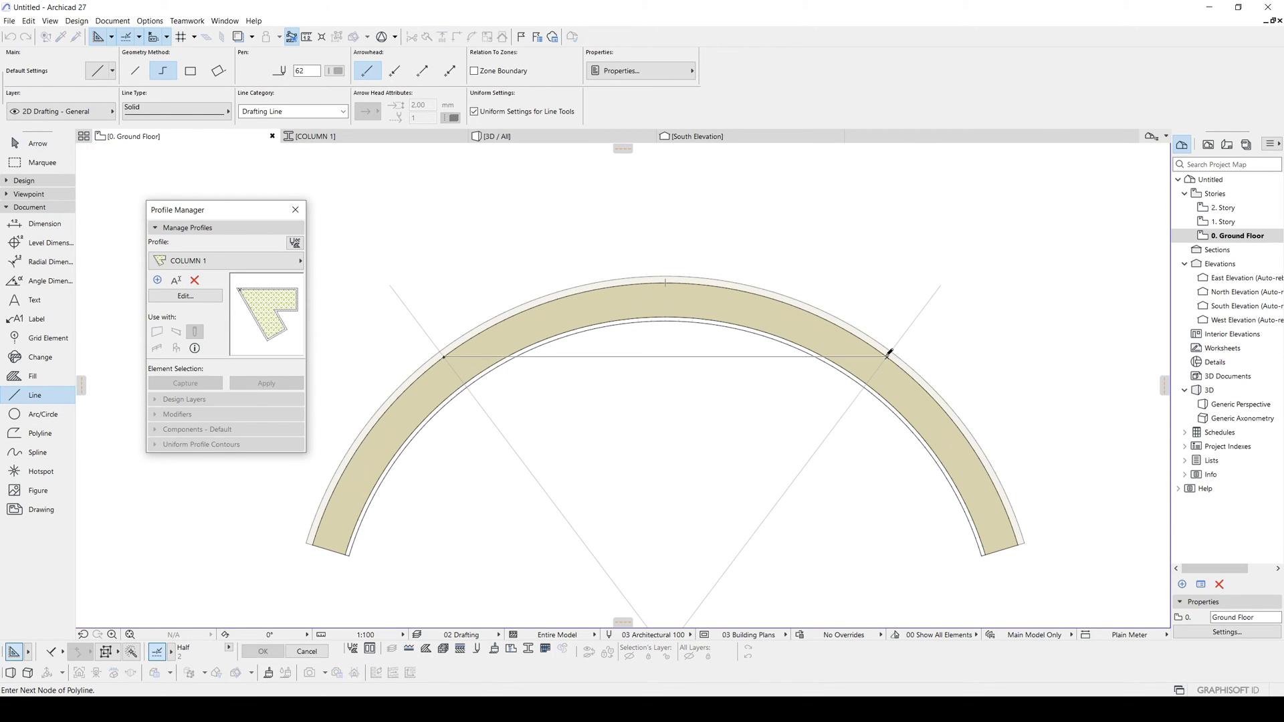
double_click(887, 358)
key("Escape")
Step: Curve the new straight line into an arc that follows the outer edge of the wall's core
double_click(719, 357)
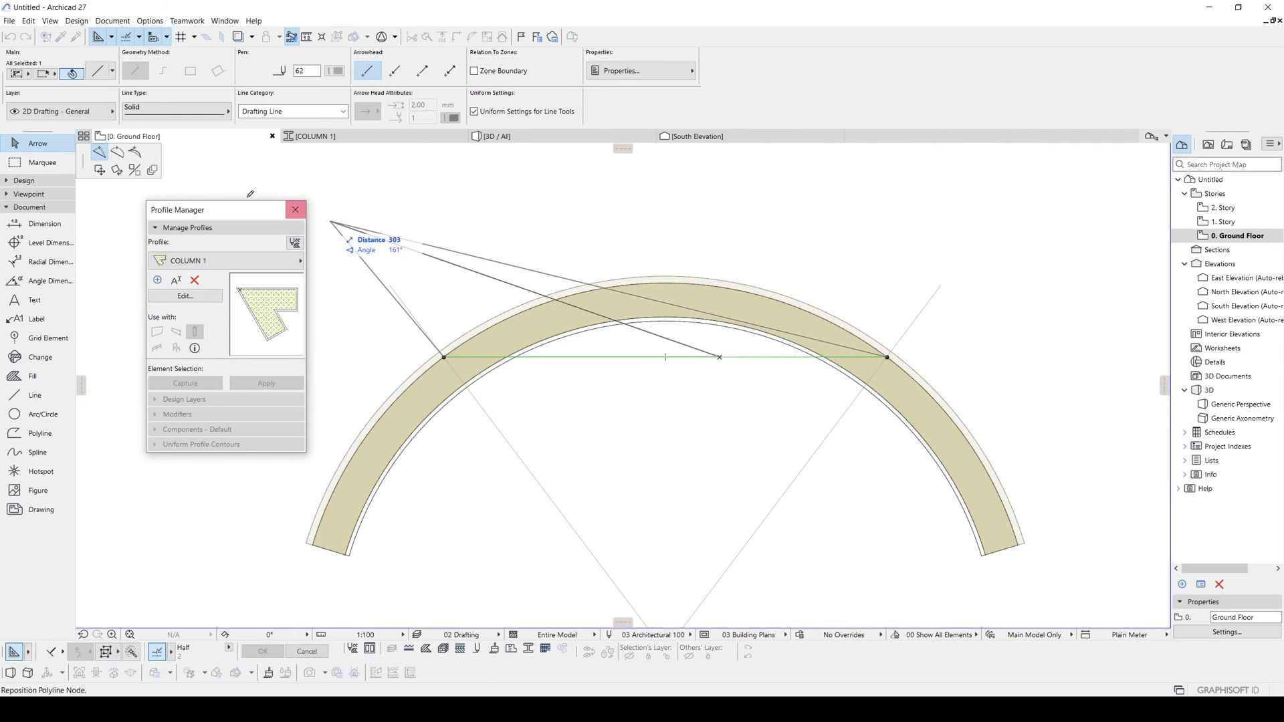
left_click(117, 152)
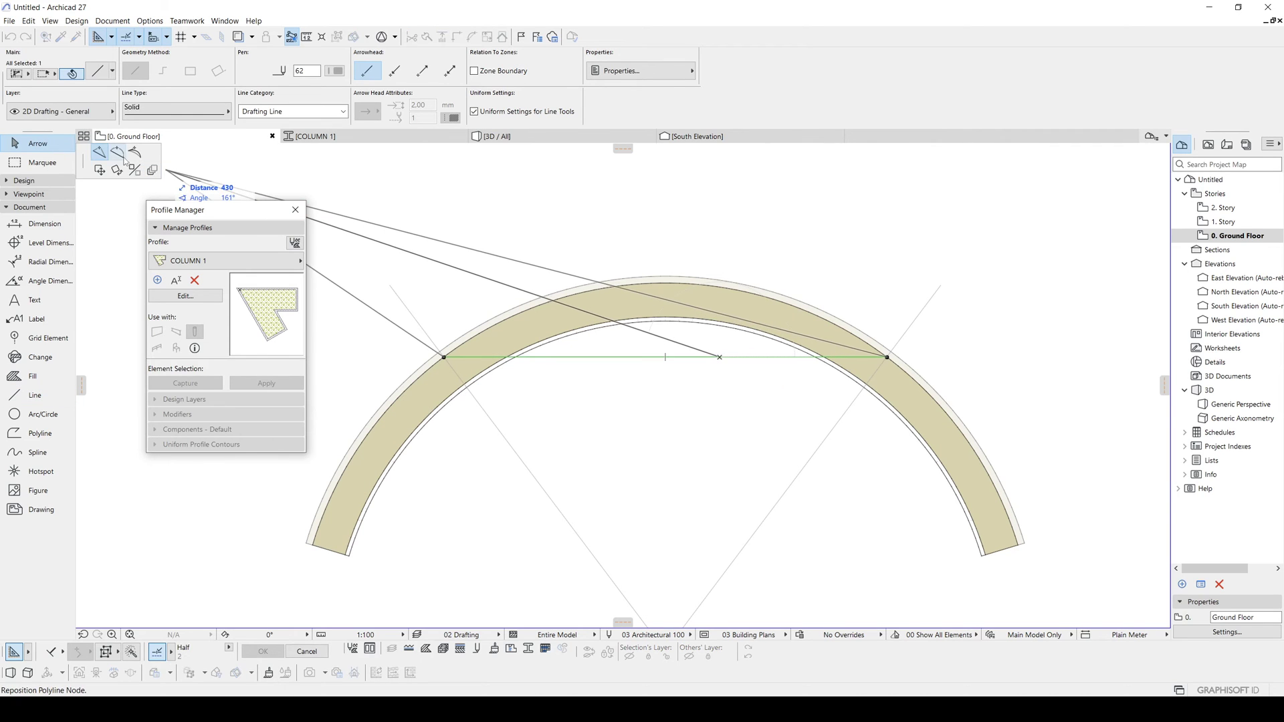
left_click(675, 281)
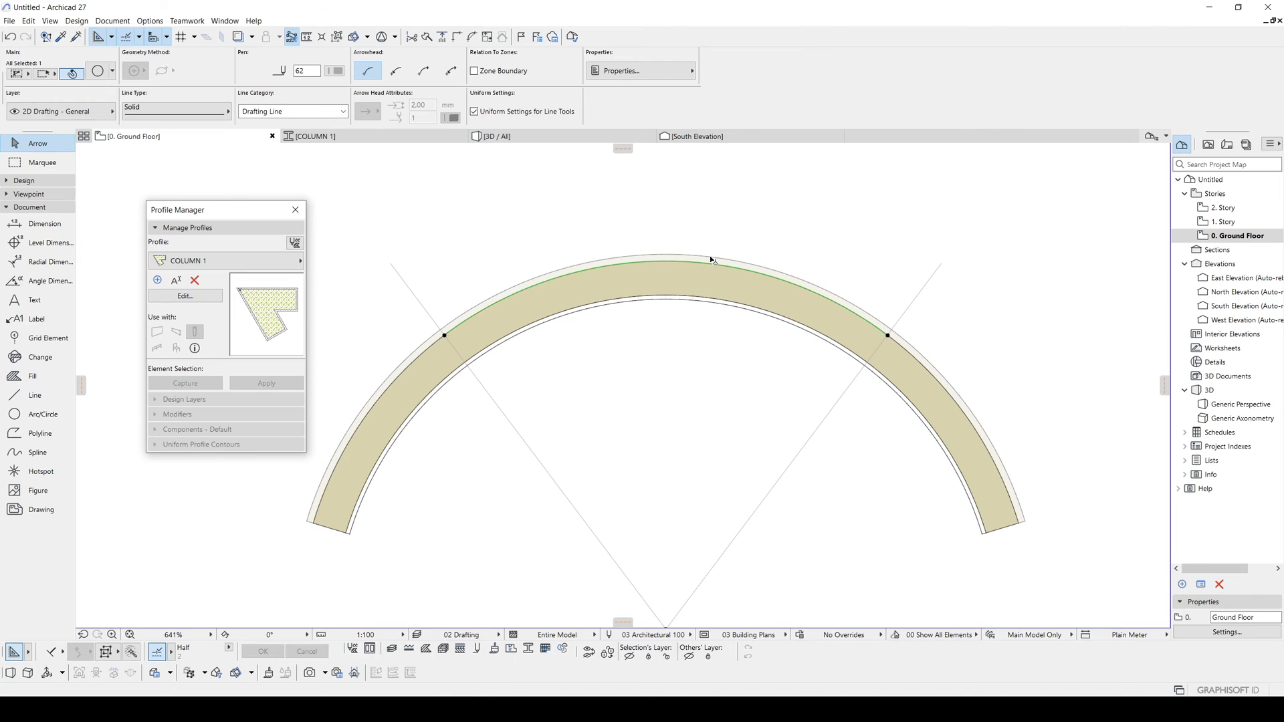
Step: Create a copy of the arc with Radial stretch, offset 40 towards the centre, inside the curved wall
left_click(888, 335)
left_click(888, 336)
left_click(864, 320)
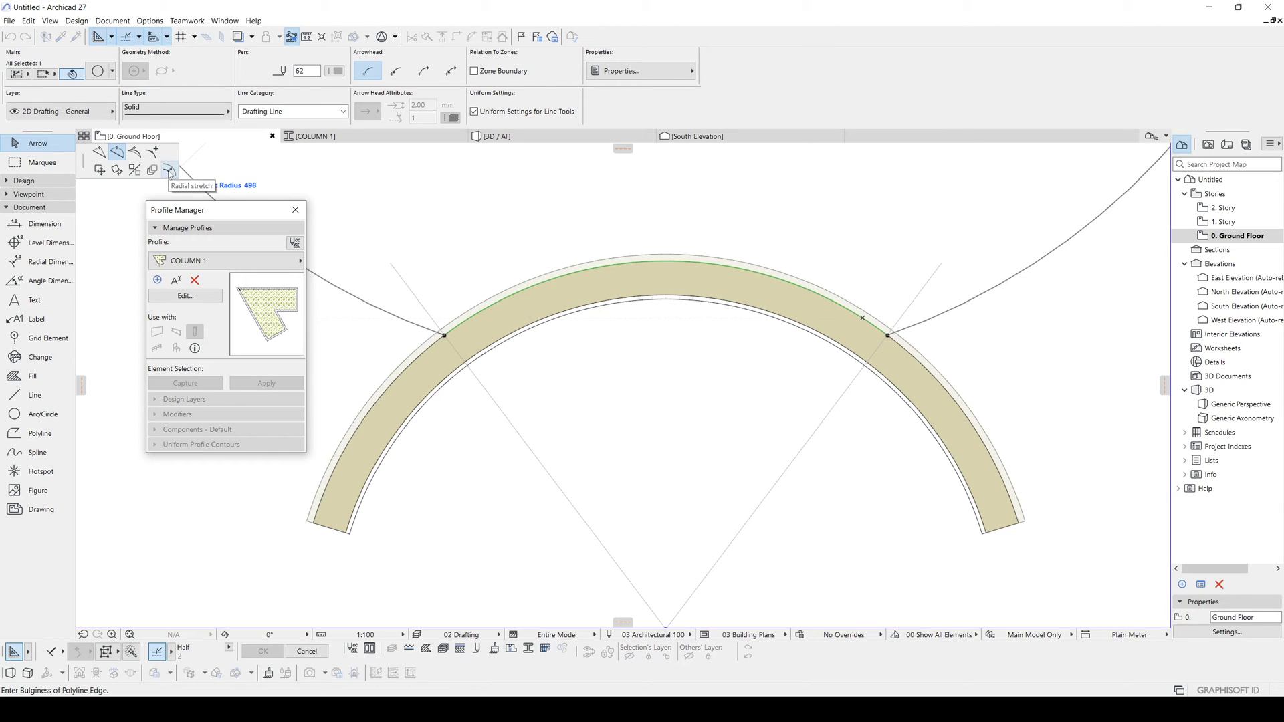
left_click(169, 171)
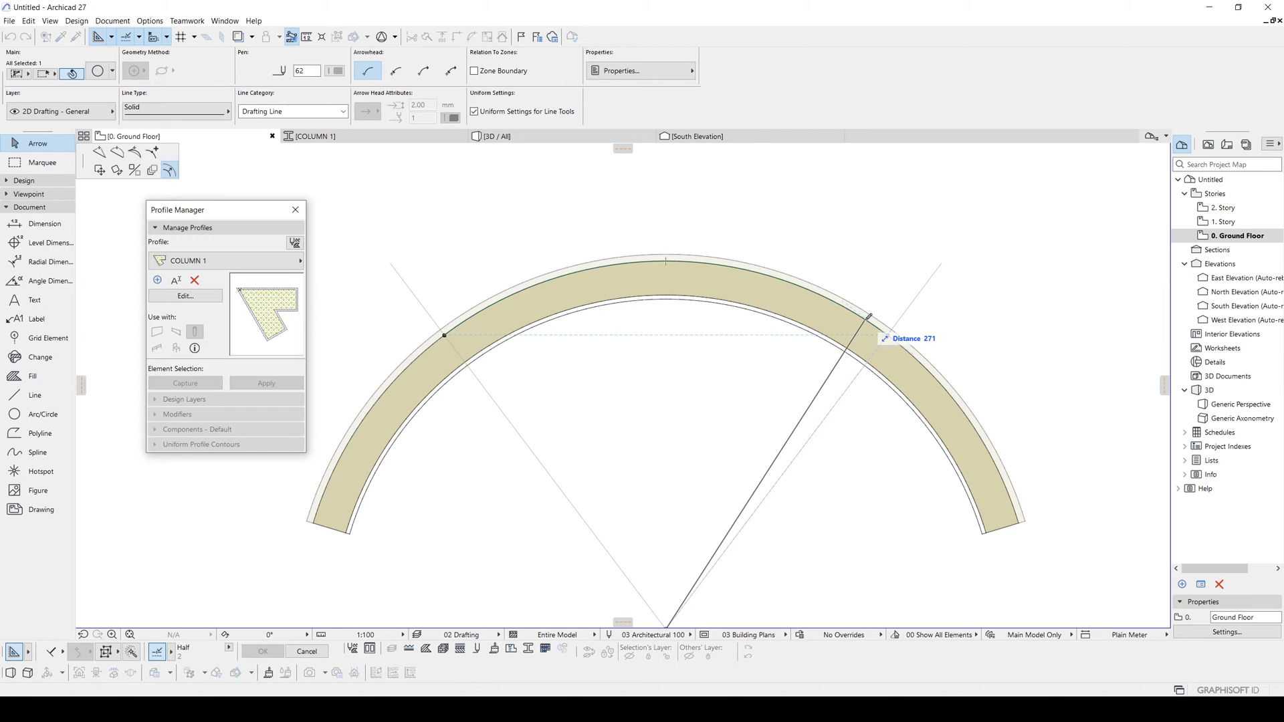
type("40")
key("Return")
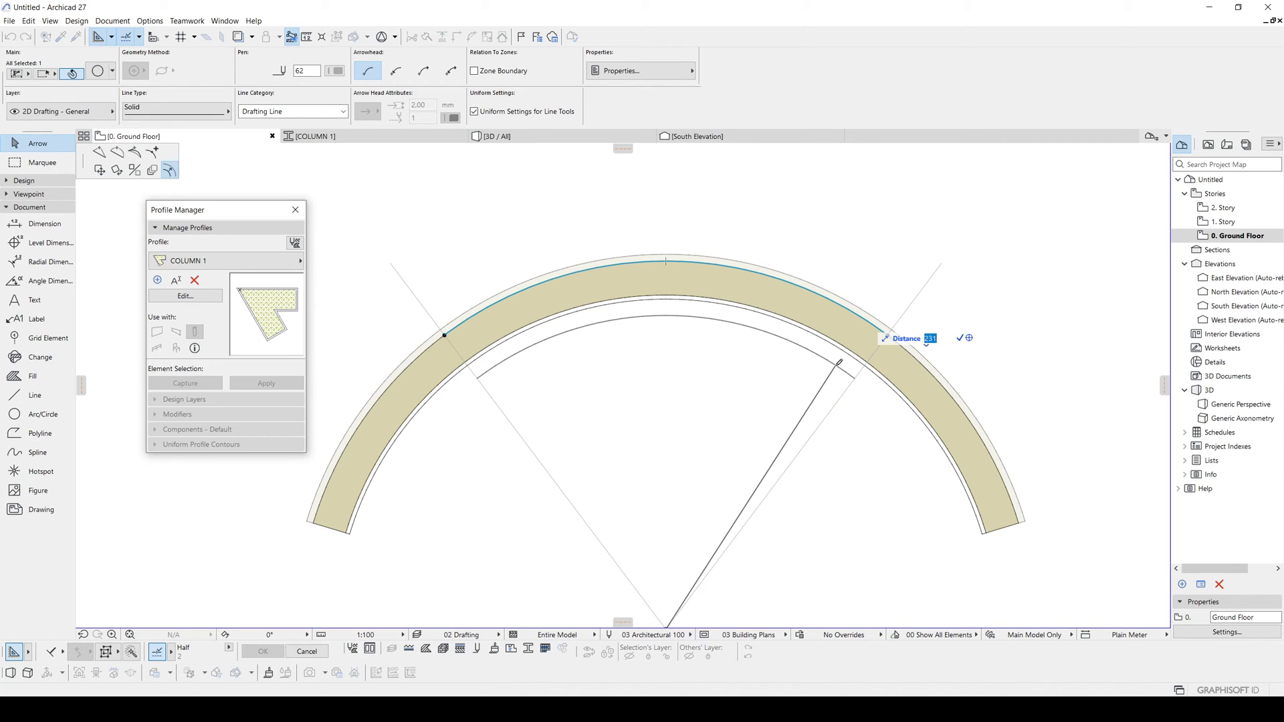
key("Return")
left_click(823, 396)
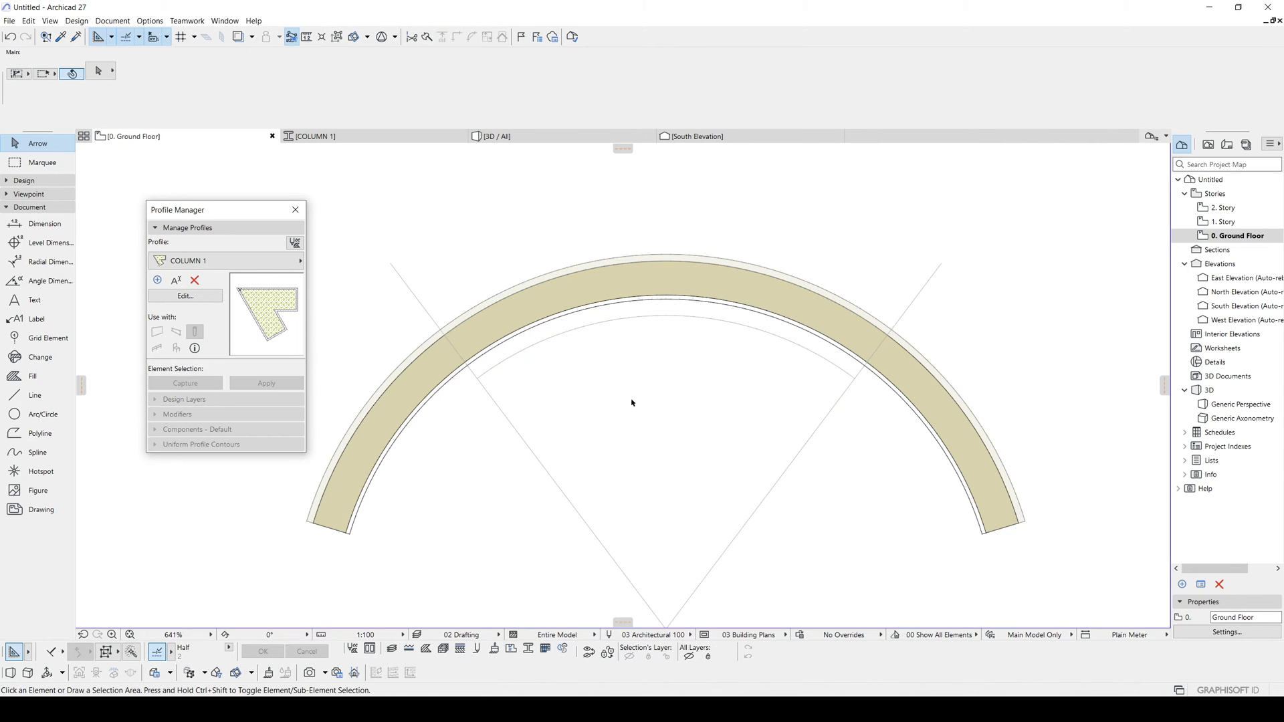
Step: Trim both radial lines, removing the parts below the inner arc and those beyond the wall's outer face
middle_click_drag(633, 398, 677, 388)
left_click(540, 362)
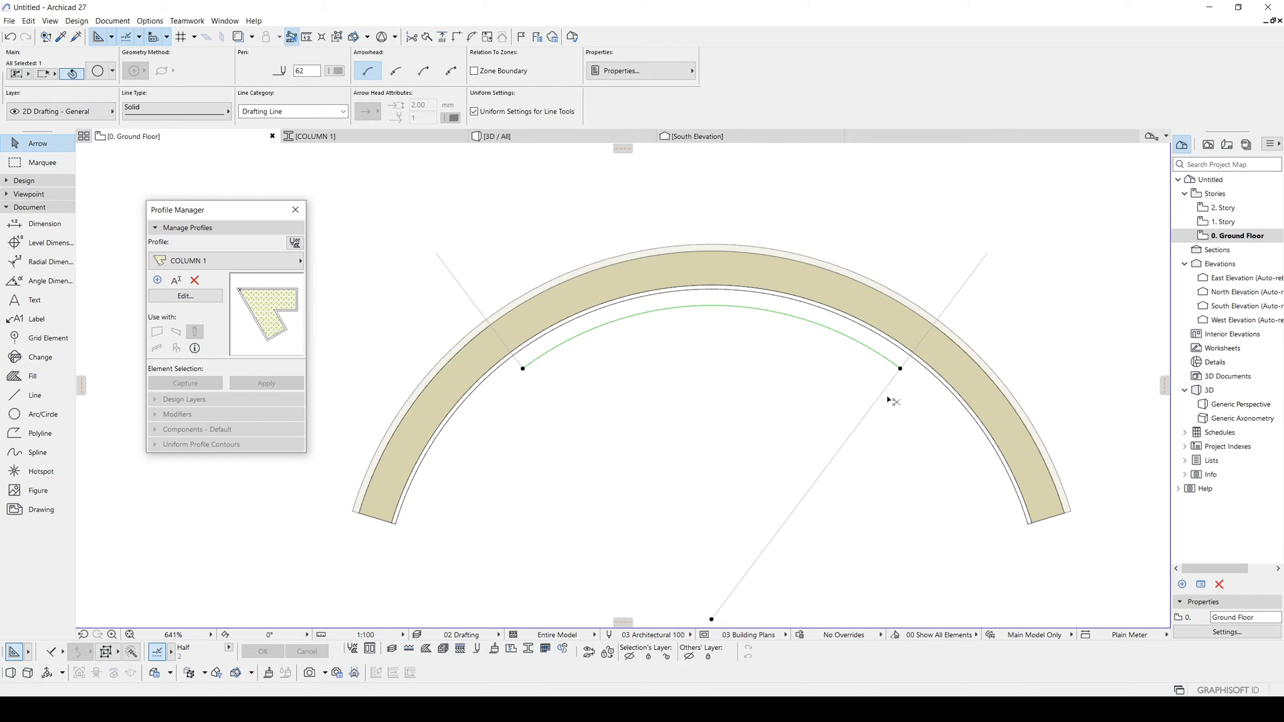
key("Escape")
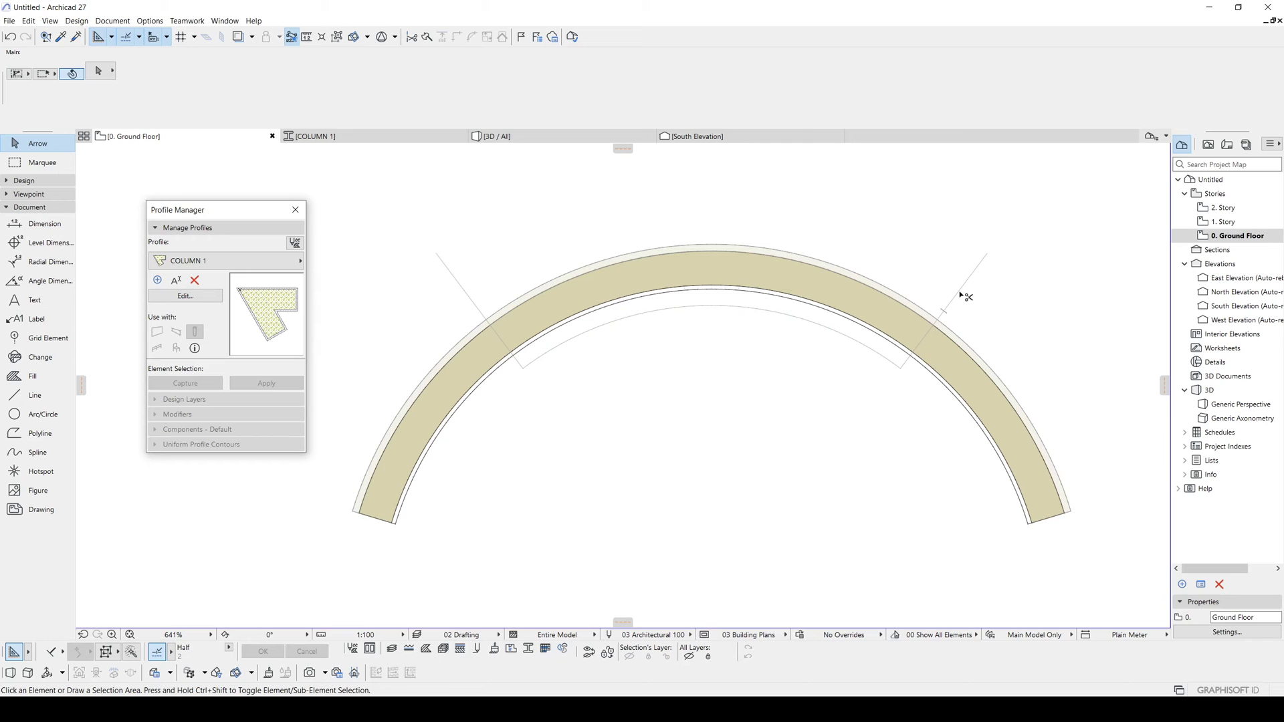
left_click(514, 315)
key("Escape")
Step: Select and copy the two arcs and two trimmed radial lines that outline the curved column section
left_click_drag(422, 181, 1059, 418)
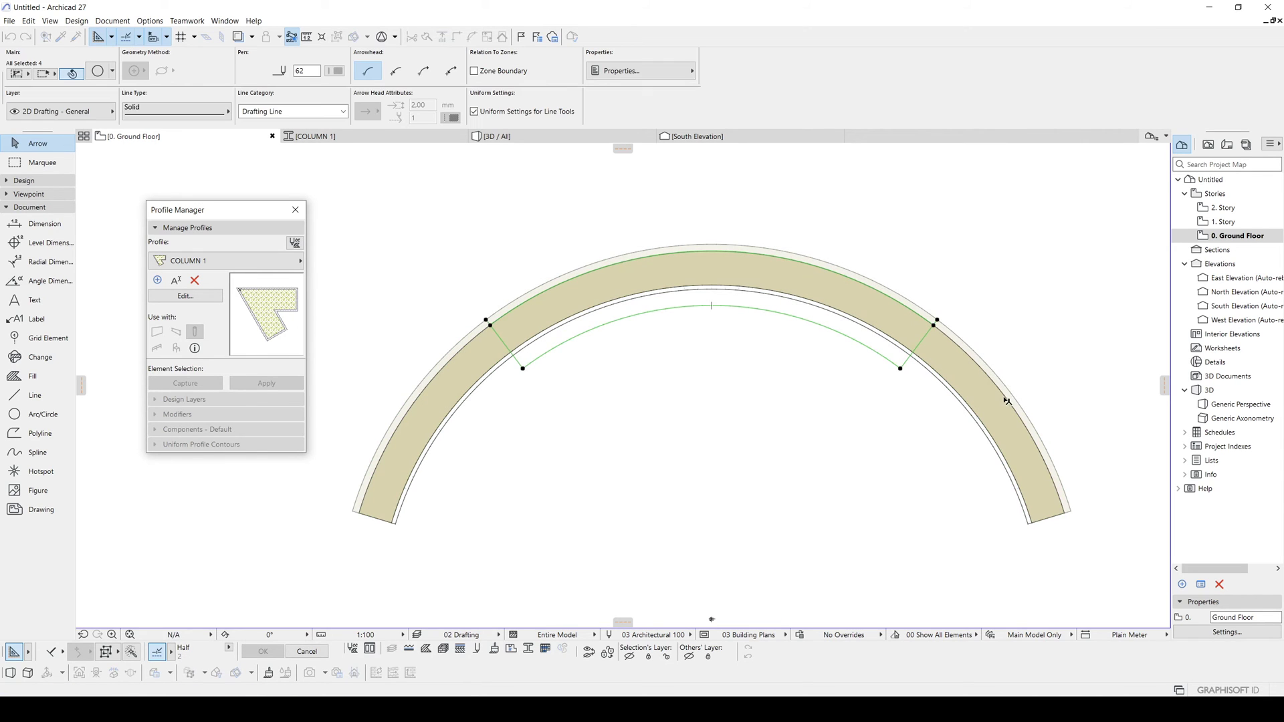
scroll(509, 281, "up", 3)
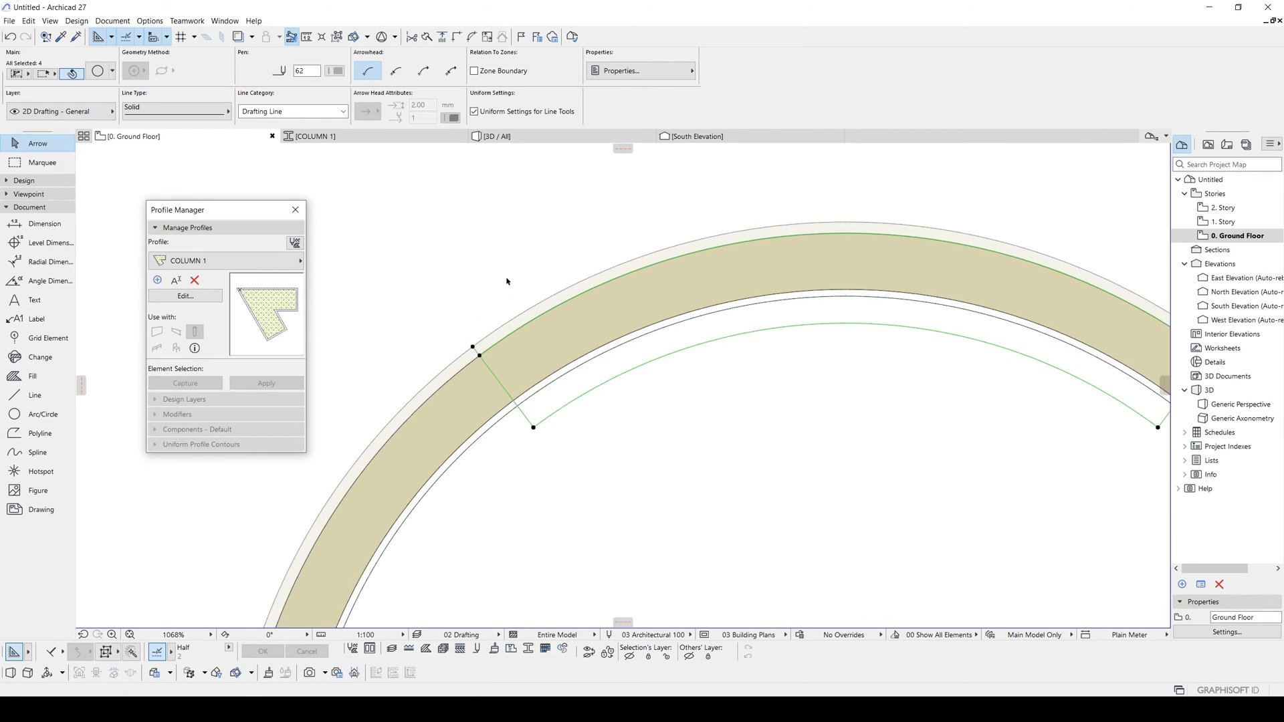
scroll(577, 313, "down", 3)
middle_click_drag(684, 362, 572, 348)
scroll(853, 340, "up", 3)
scroll(748, 367, "down", 3)
middle_click_drag(700, 379, 810, 387)
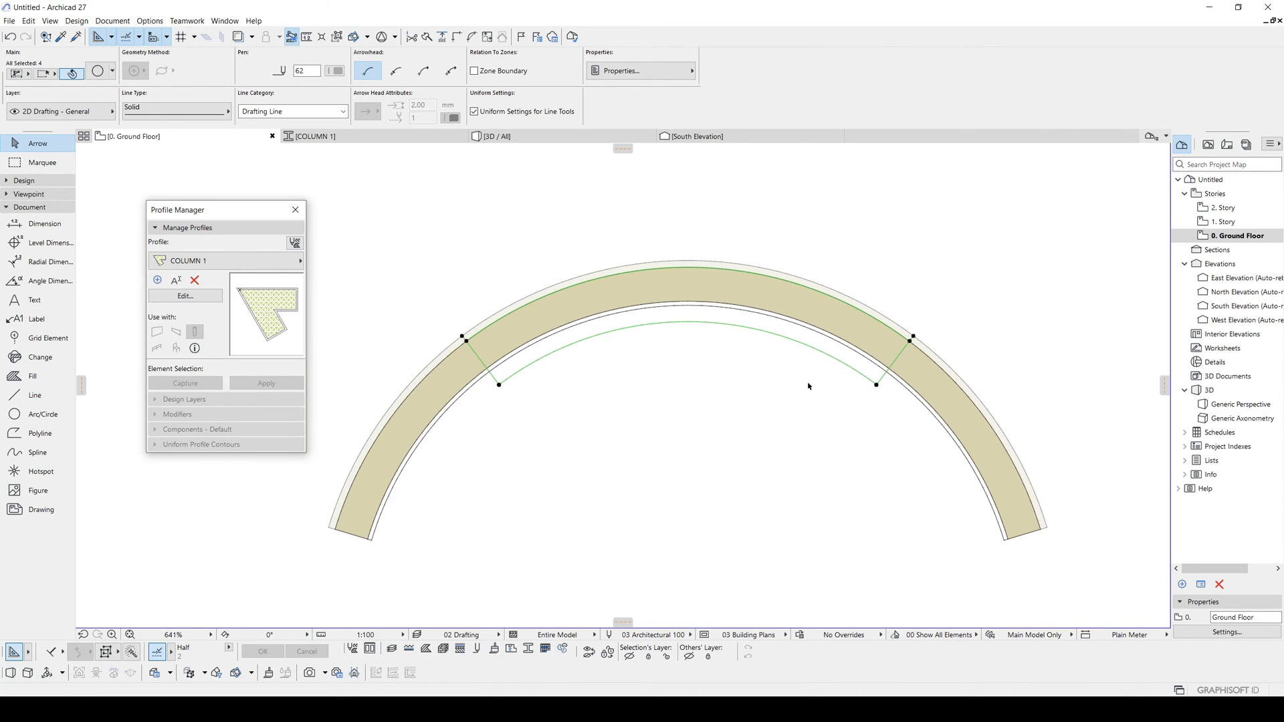
scroll(736, 368, "down", 2)
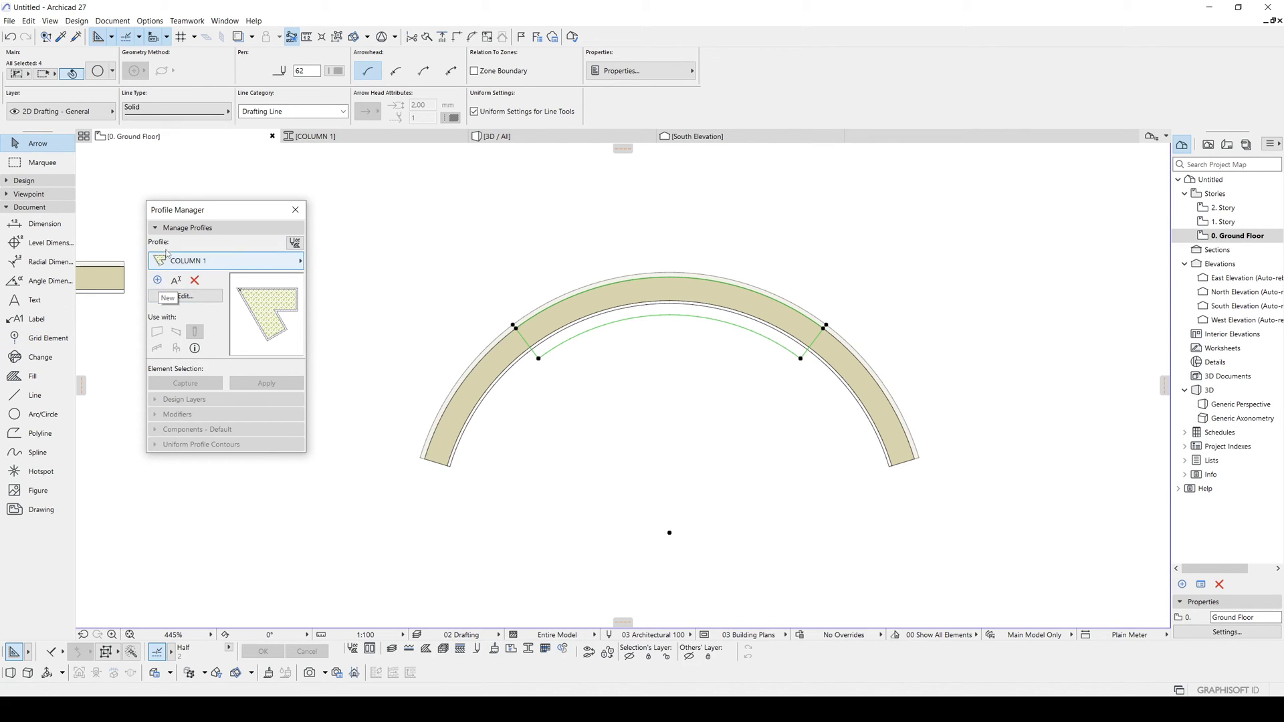
left_click_drag(152, 209, 121, 243)
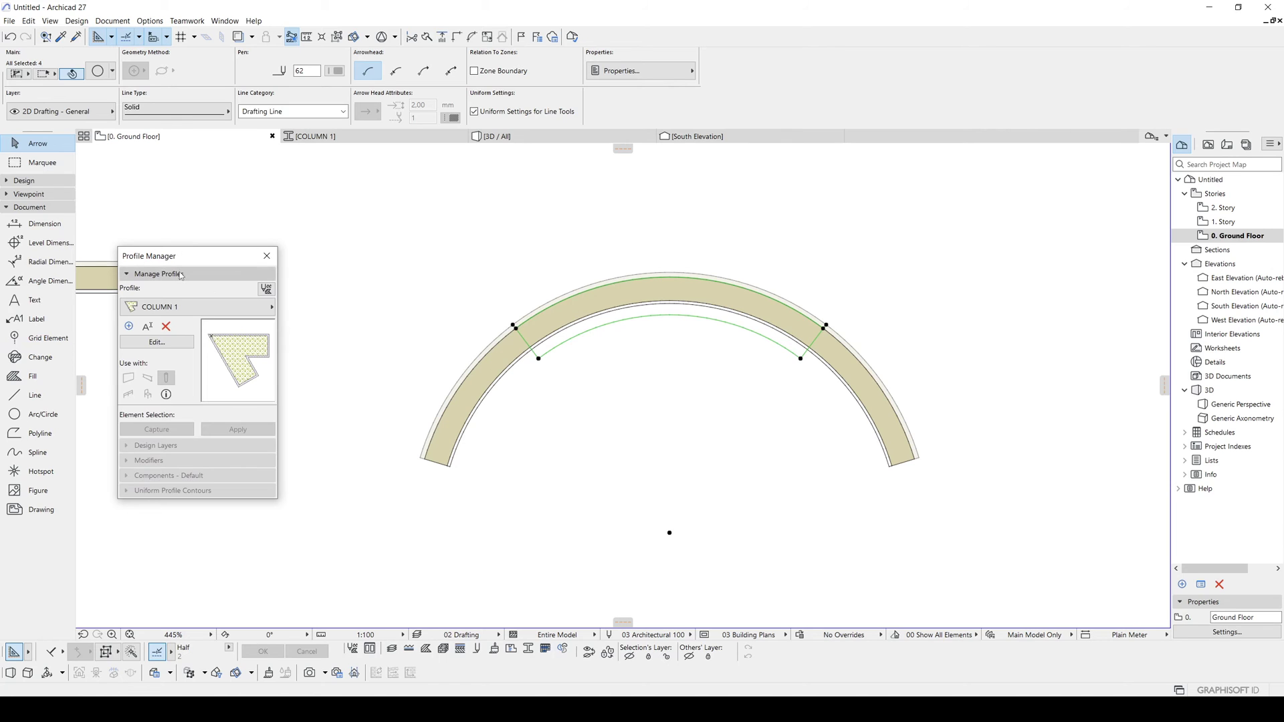
left_click(156, 307)
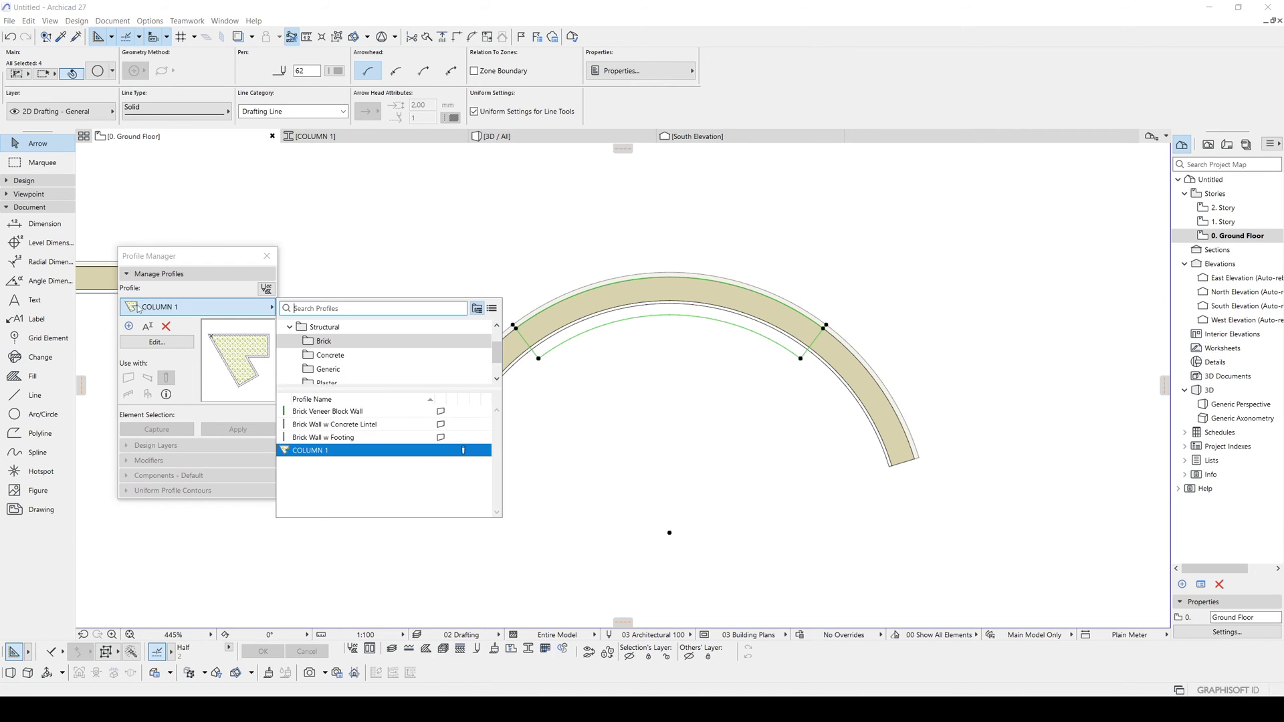
left_click(156, 307)
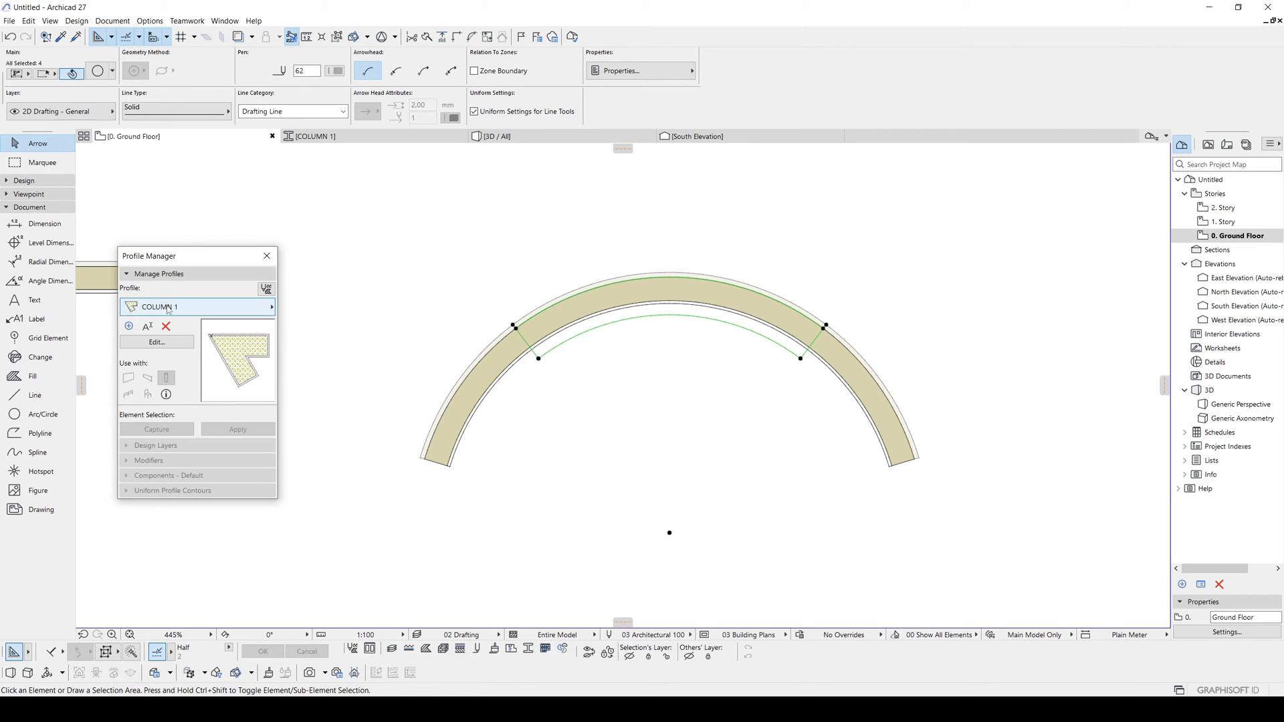
left_click(176, 312)
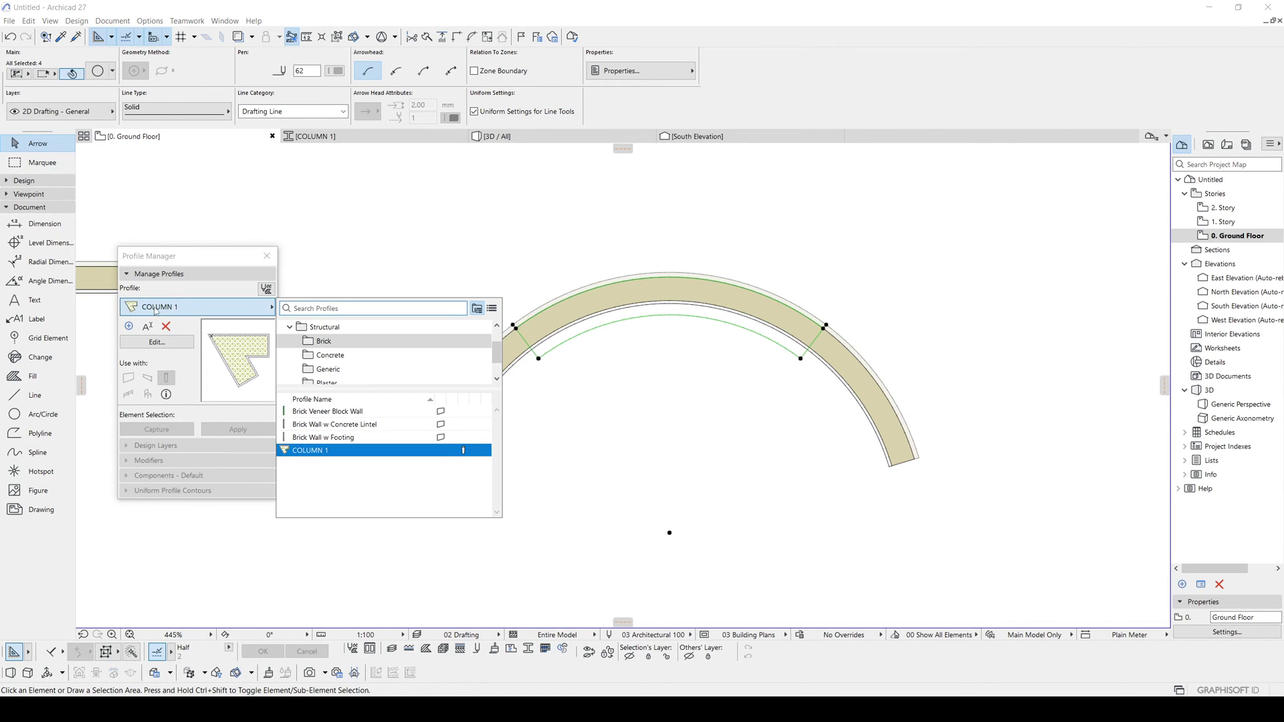
left_click(155, 309)
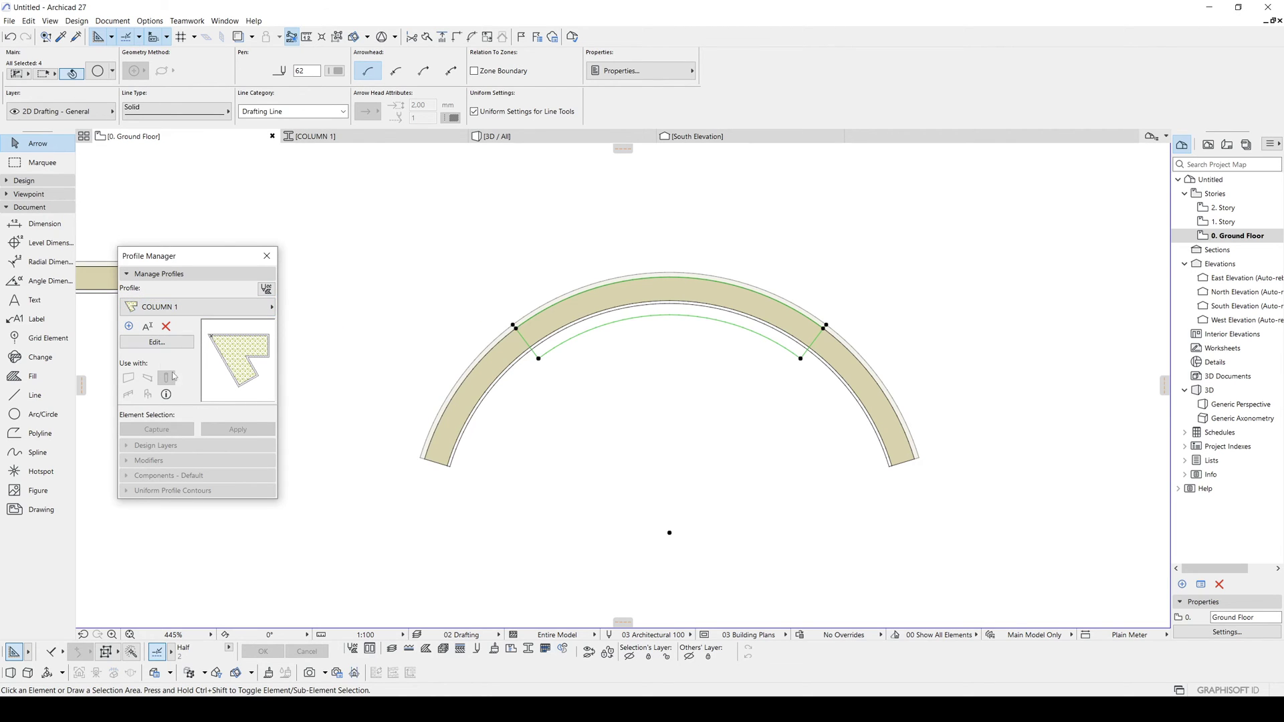
Step: Create a new profile named COLUMN 2 as a duplicate of COLUMN 1 in the Structural Brick folder
left_click(129, 326)
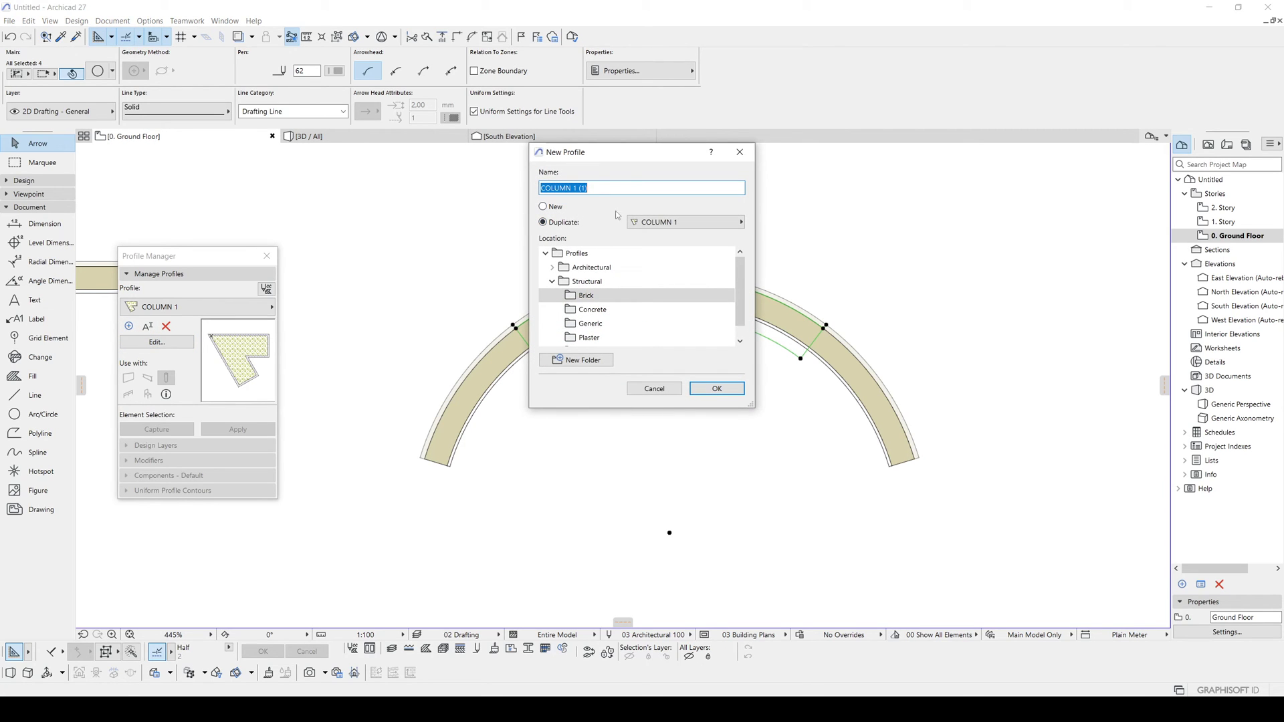
left_click_drag(588, 189, 573, 198)
type("2")
left_click(717, 390)
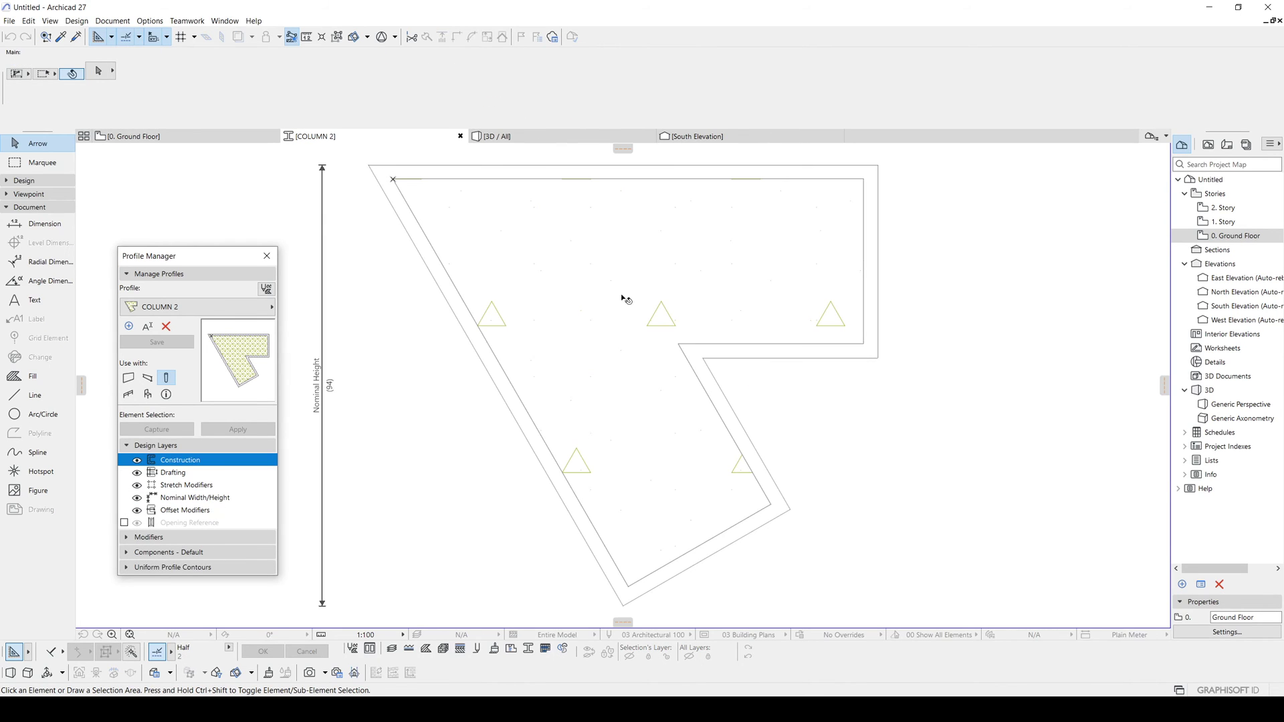
Step: Paste the copied curved outline at the centre of the current view and place it beside the existing profile shape
scroll(622, 299, "down", 5)
key("ctrl+v")
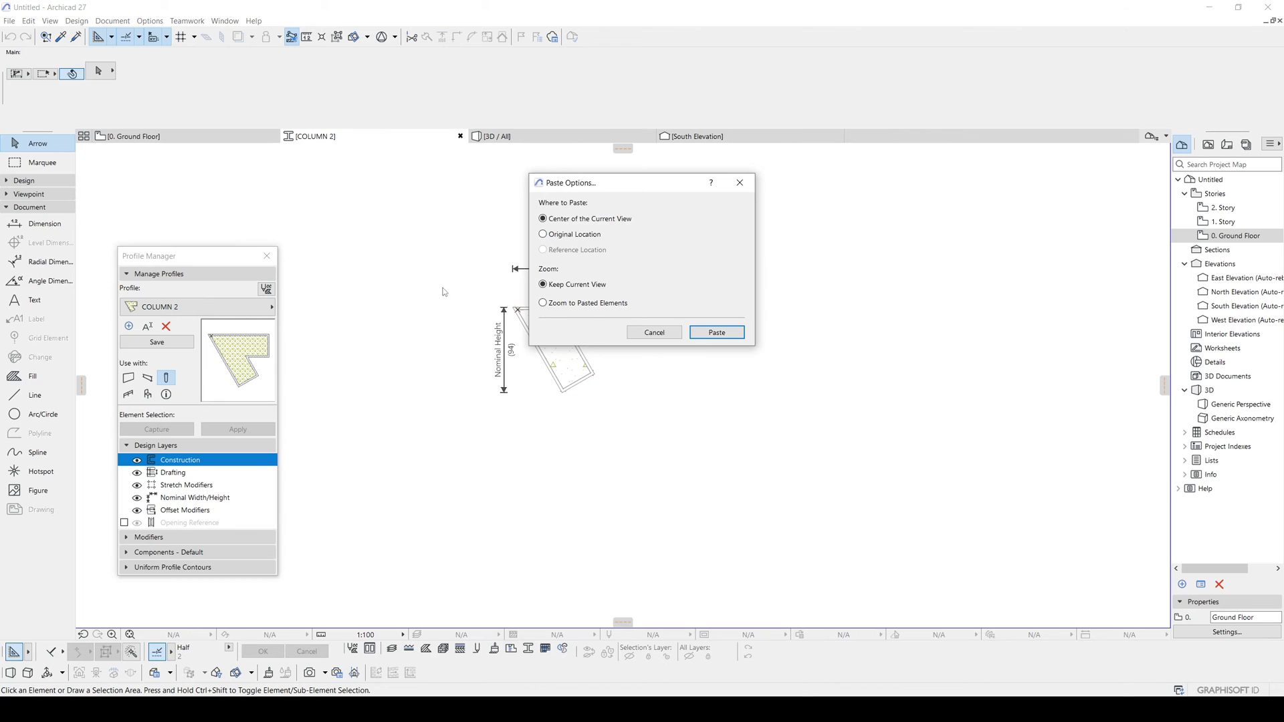
left_click(716, 333)
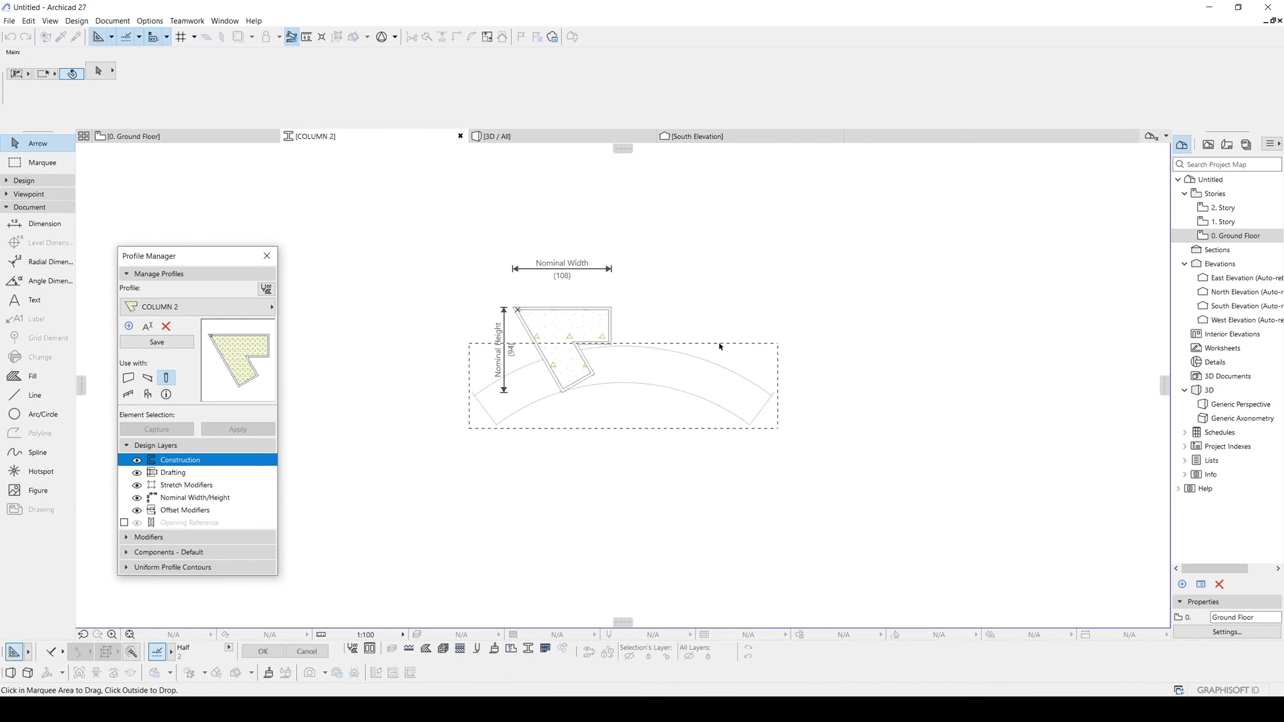
left_click(940, 359)
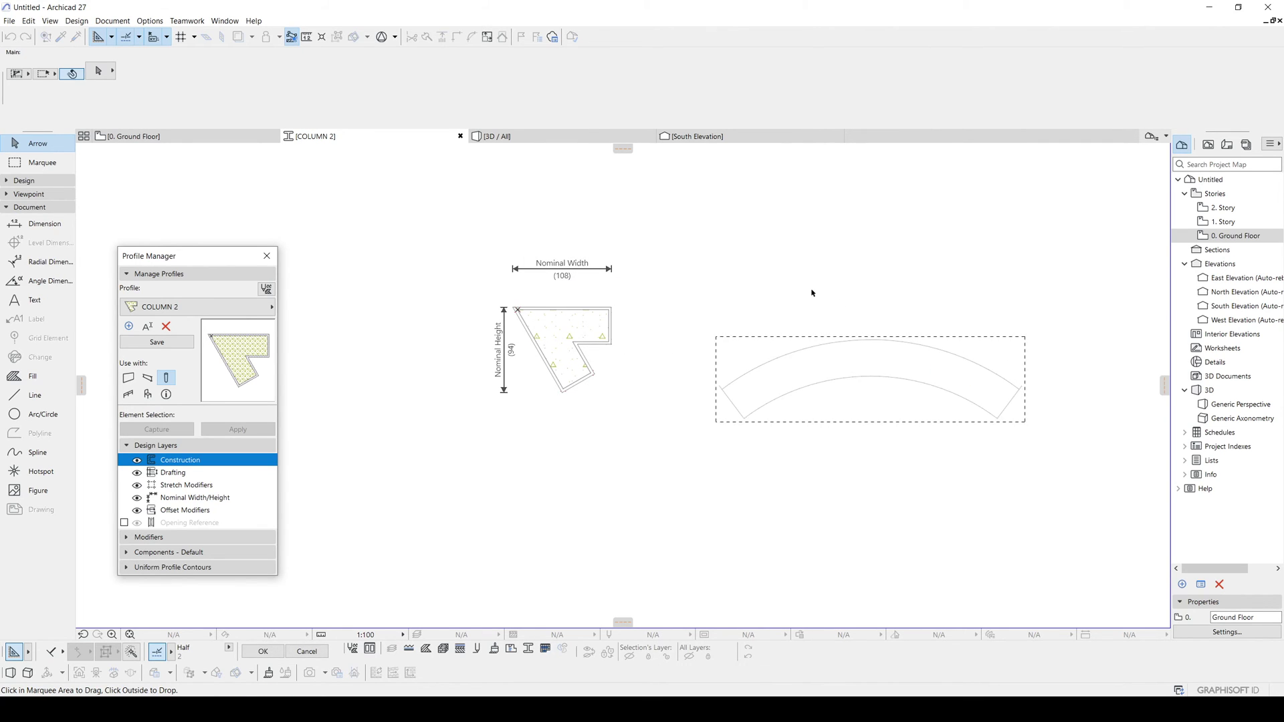
Step: Examine the ends of the pasted curved outline and its placement beside the existing profile shape
scroll(744, 362, "up", 2)
scroll(745, 362, "up", 4)
middle_click_drag(692, 379, 605, 334)
scroll(600, 338, "down", 4)
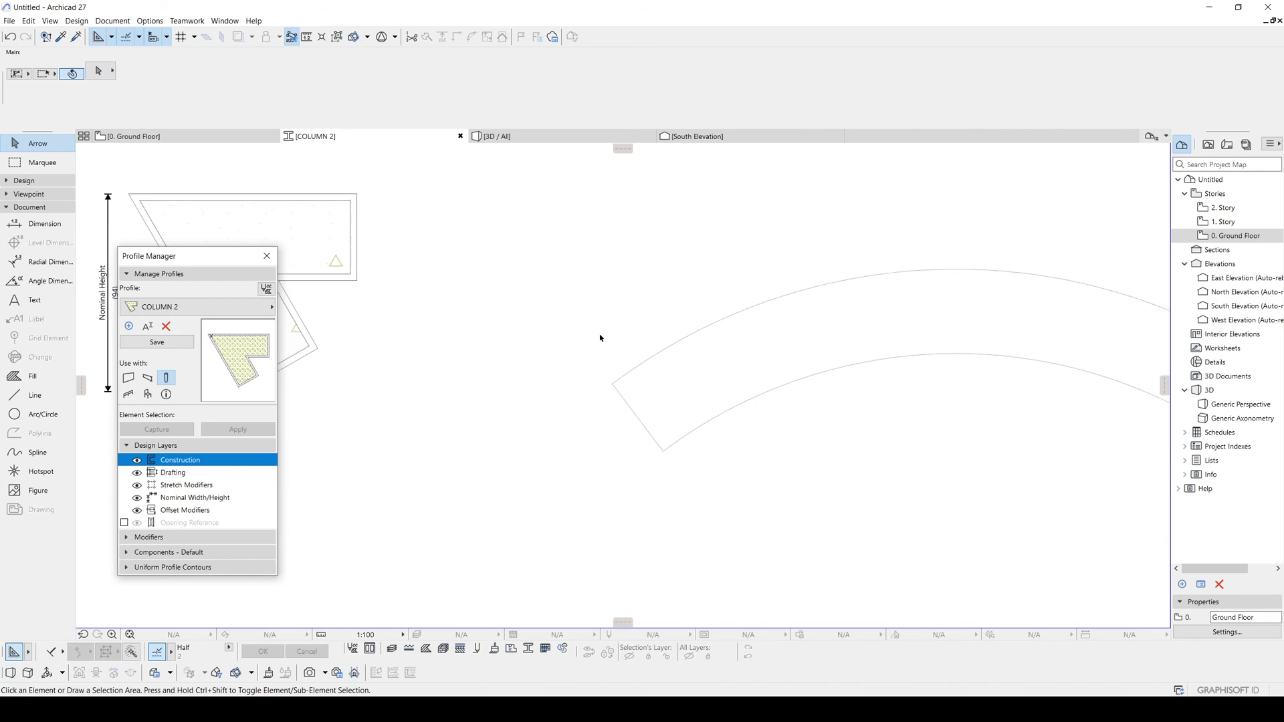
scroll(928, 339, "up", 2)
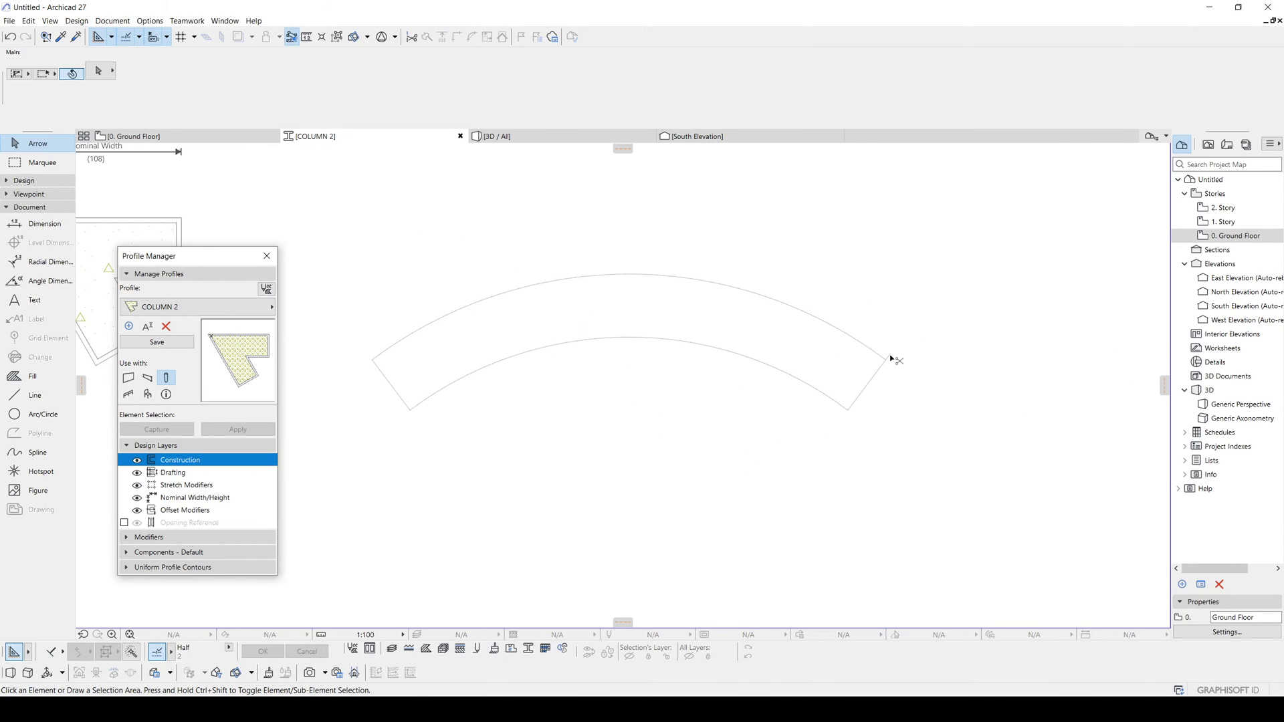
scroll(845, 329, "down", 4)
middle_click_drag(846, 329, 855, 353)
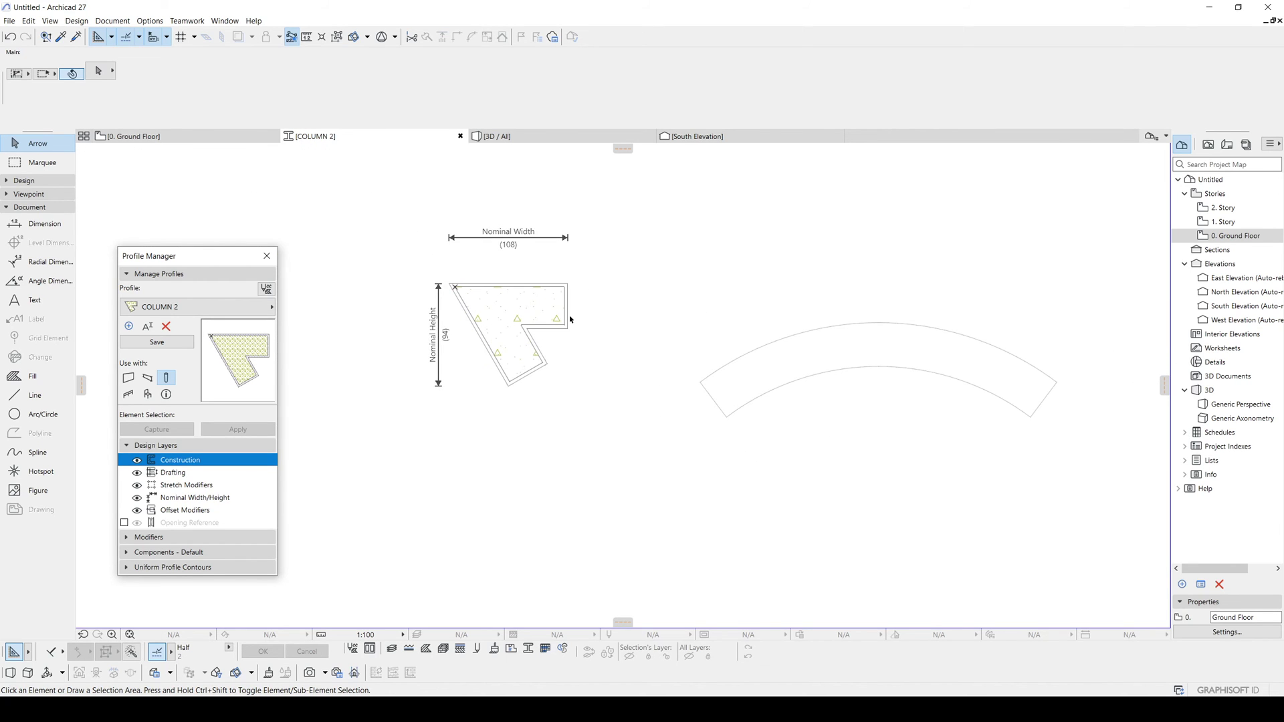
Step: Pick up the reinforced concrete fill settings from the angular shape and fill the pasted curved outline with them
left_click(538, 305)
left_click(535, 307, "alt")
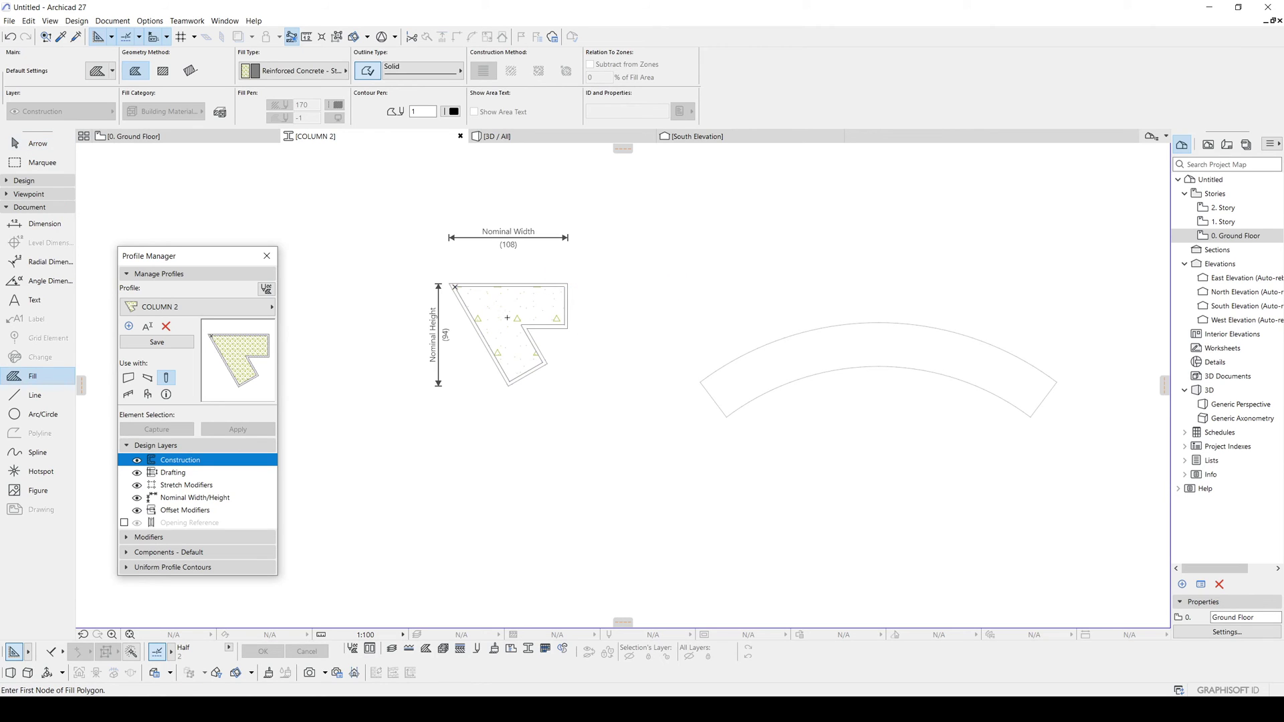
left_click(921, 355)
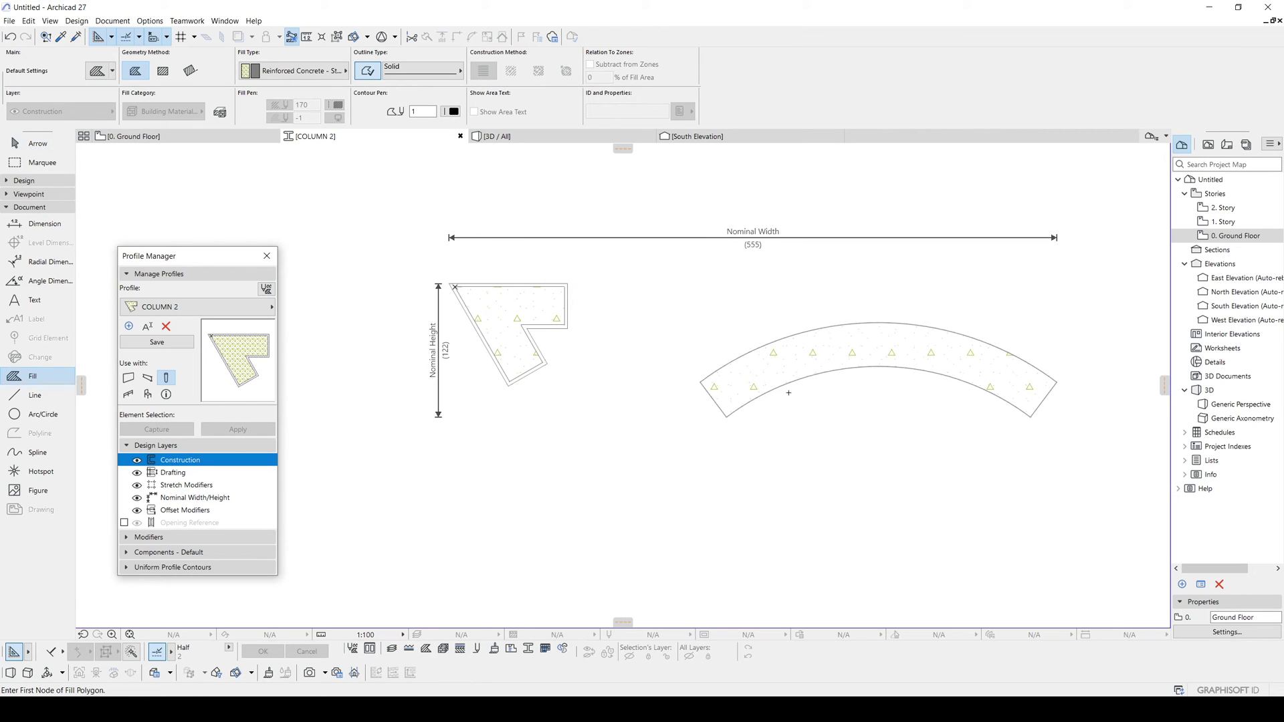
key("Escape")
Step: Move the angular shape's gypsum plaster fill below the curved fill, and delete its concrete core and hotspots
left_click(565, 328)
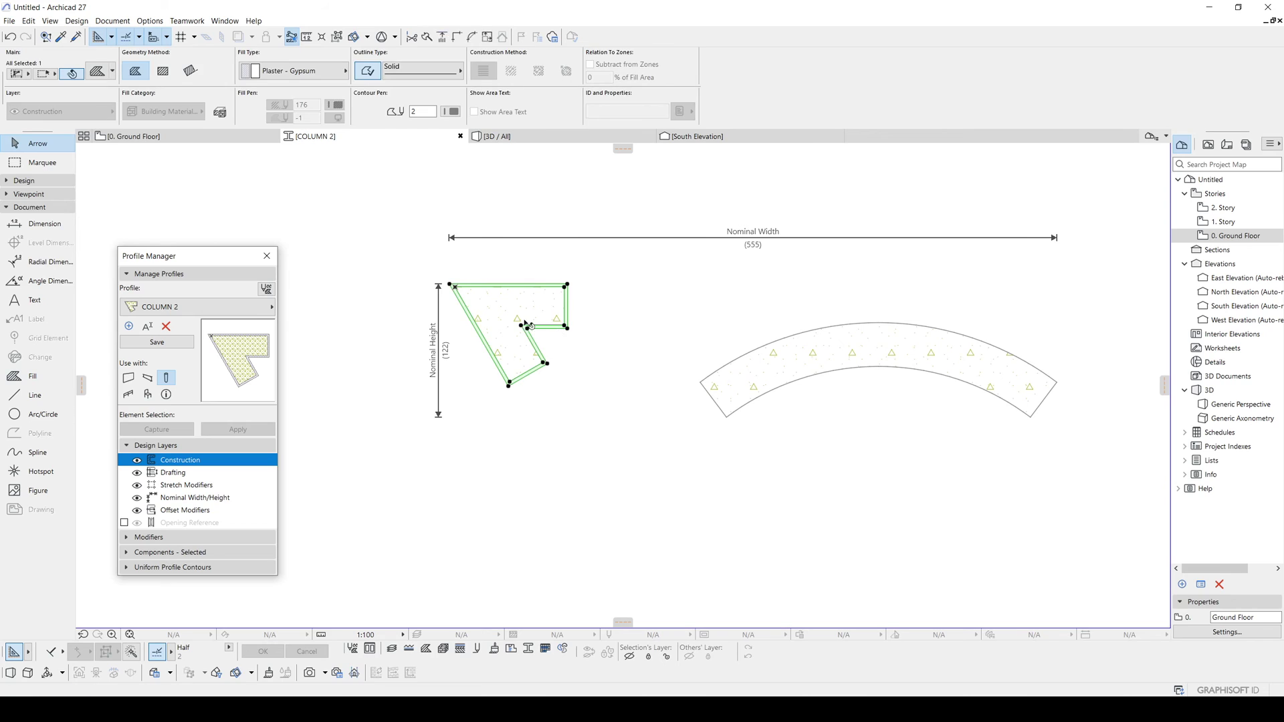
left_click_drag(523, 326, 939, 543)
left_click(511, 378)
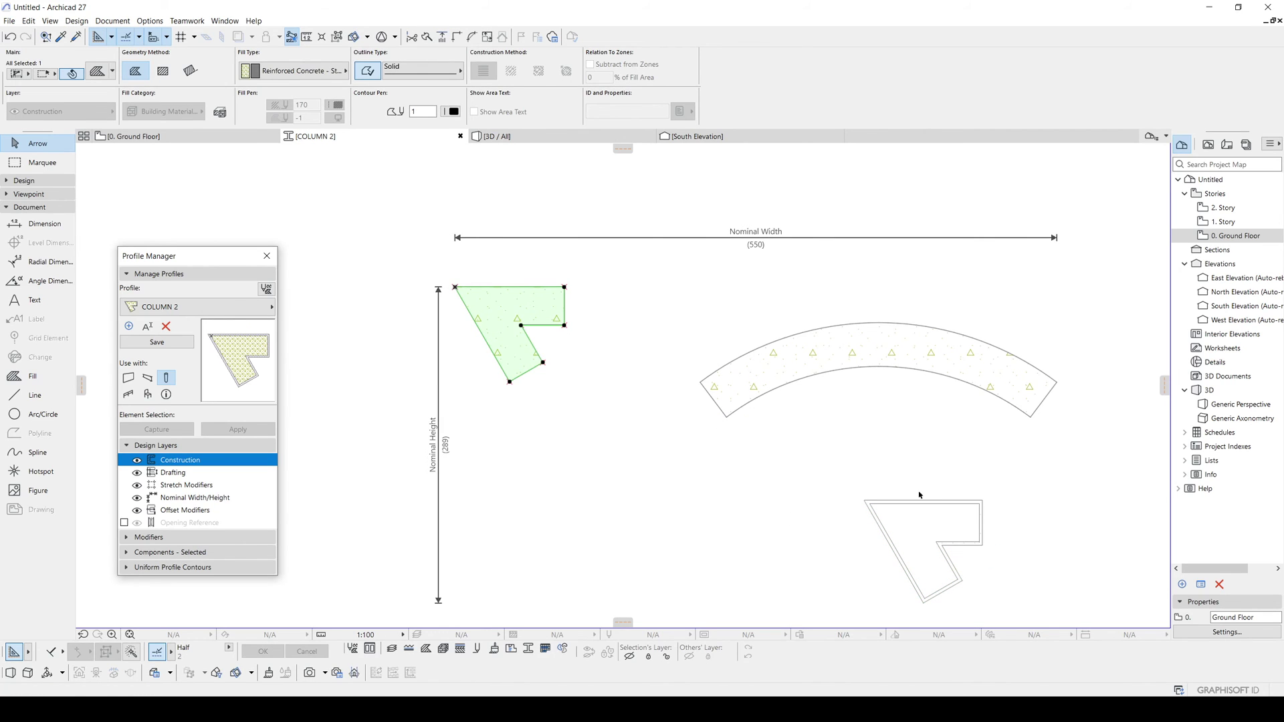
key("Delete")
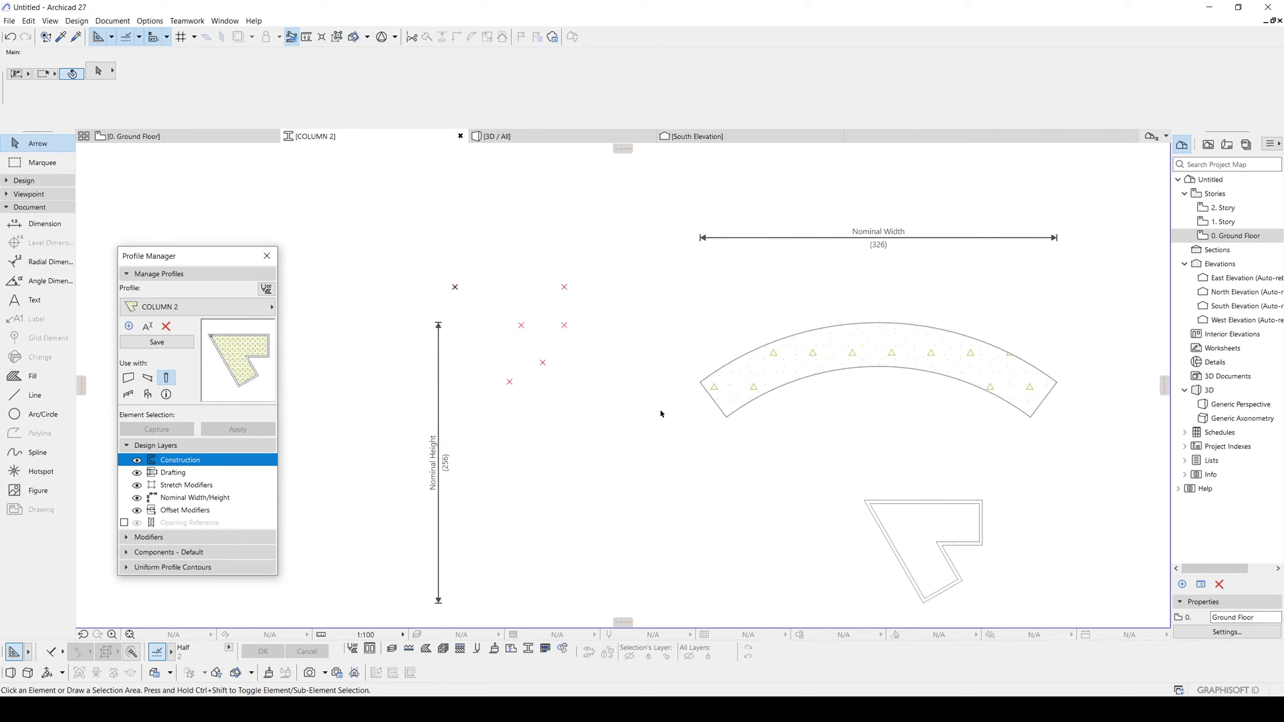
left_click_drag(644, 417, 514, 268)
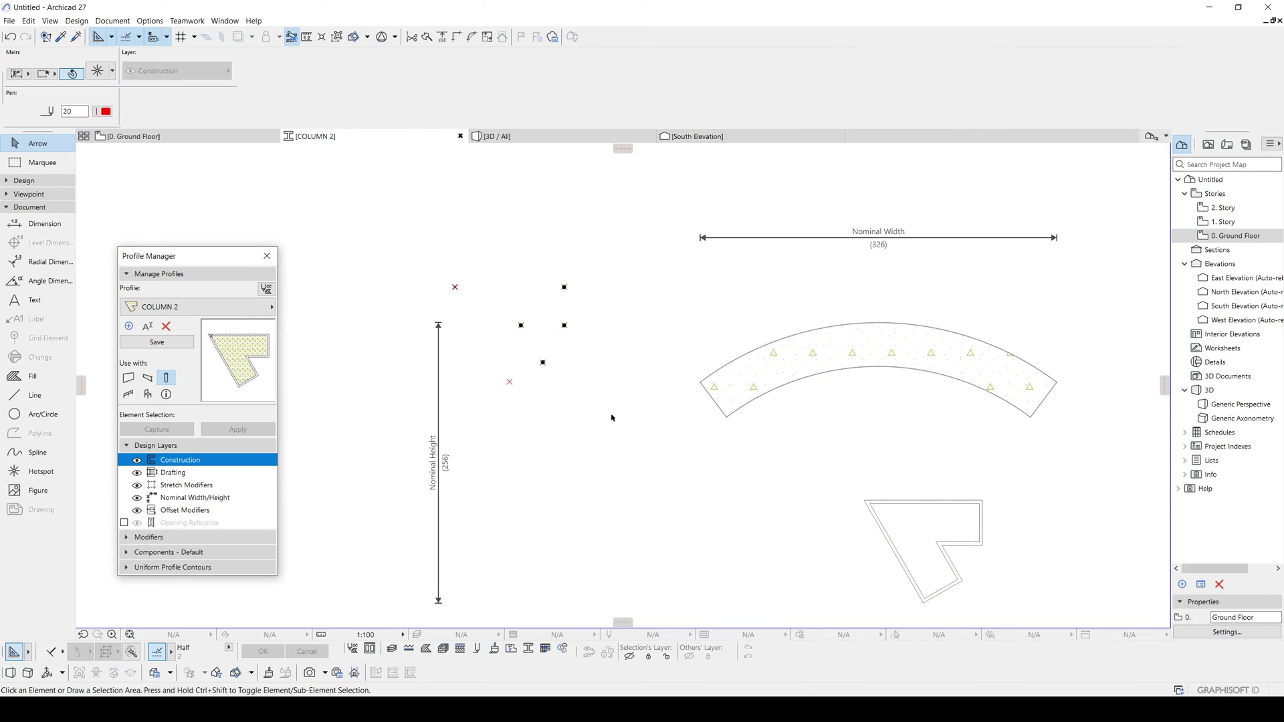
key("Delete")
Step: Move the curved concrete fill so its outer left corner sits on the profile origin, and raise the nominal width dimension clear of it
left_click(766, 382)
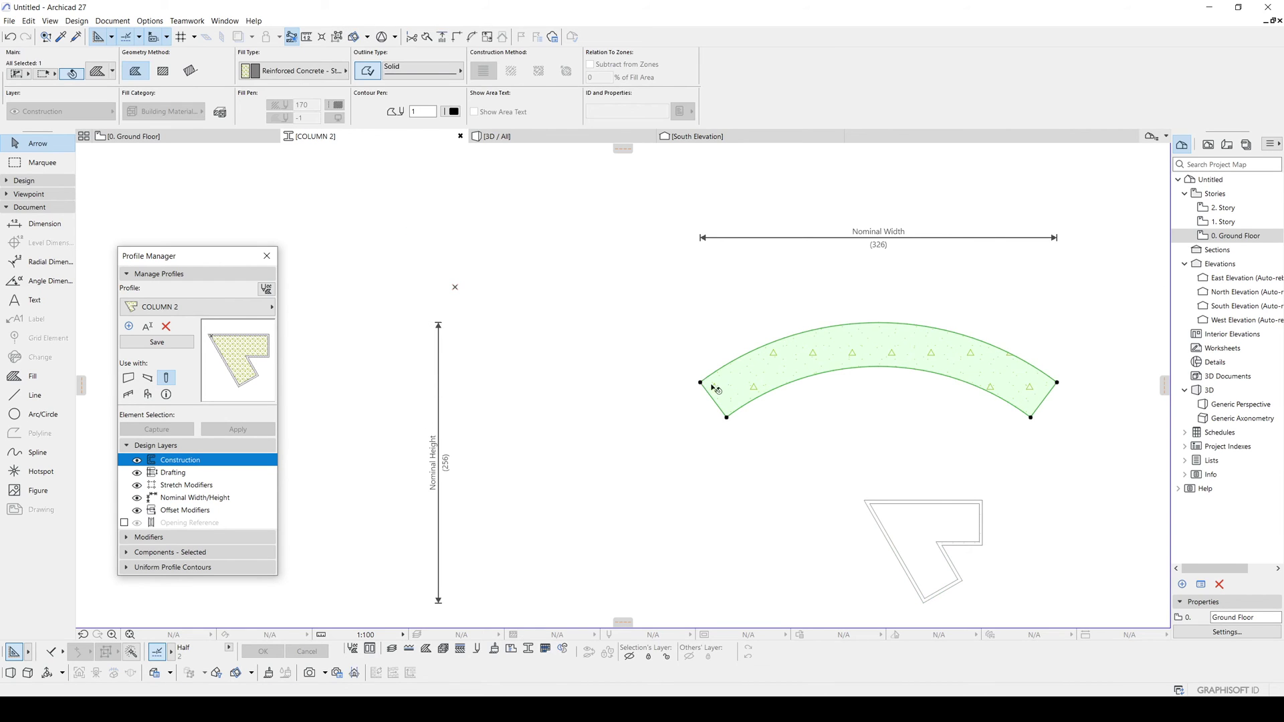
key("ctrl+d")
left_click(700, 384)
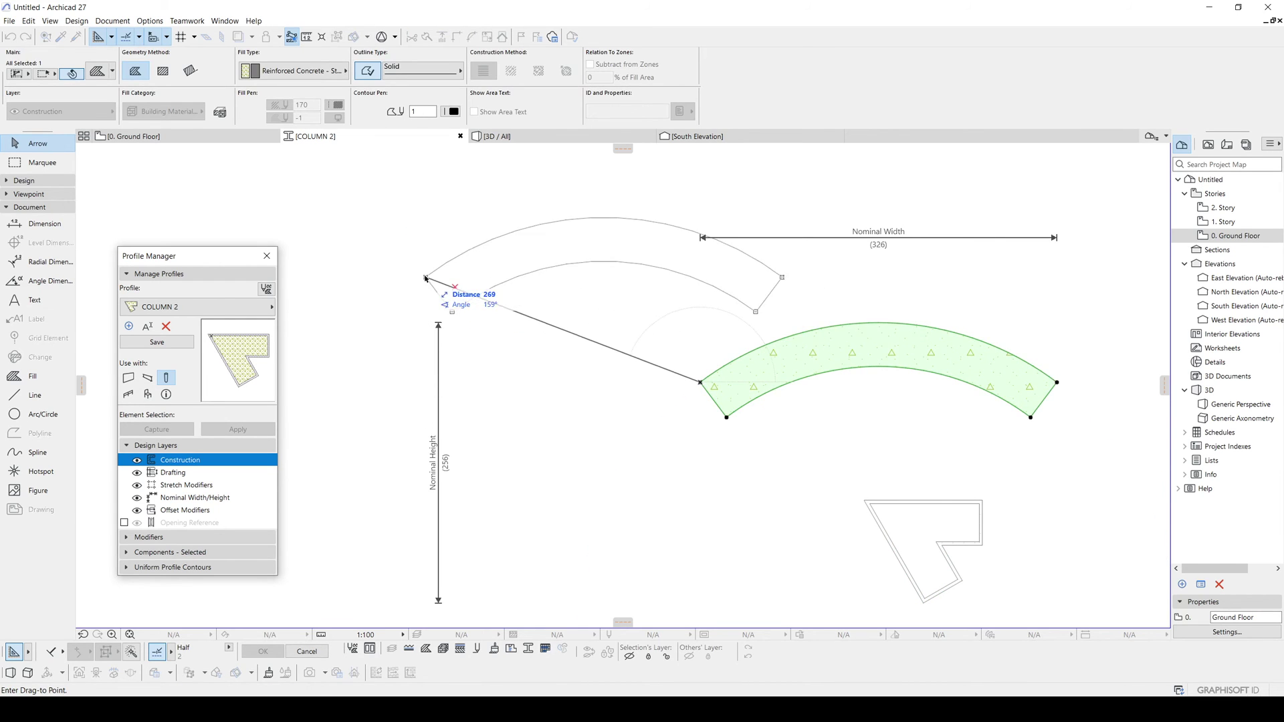
left_click(455, 287)
left_click(716, 379)
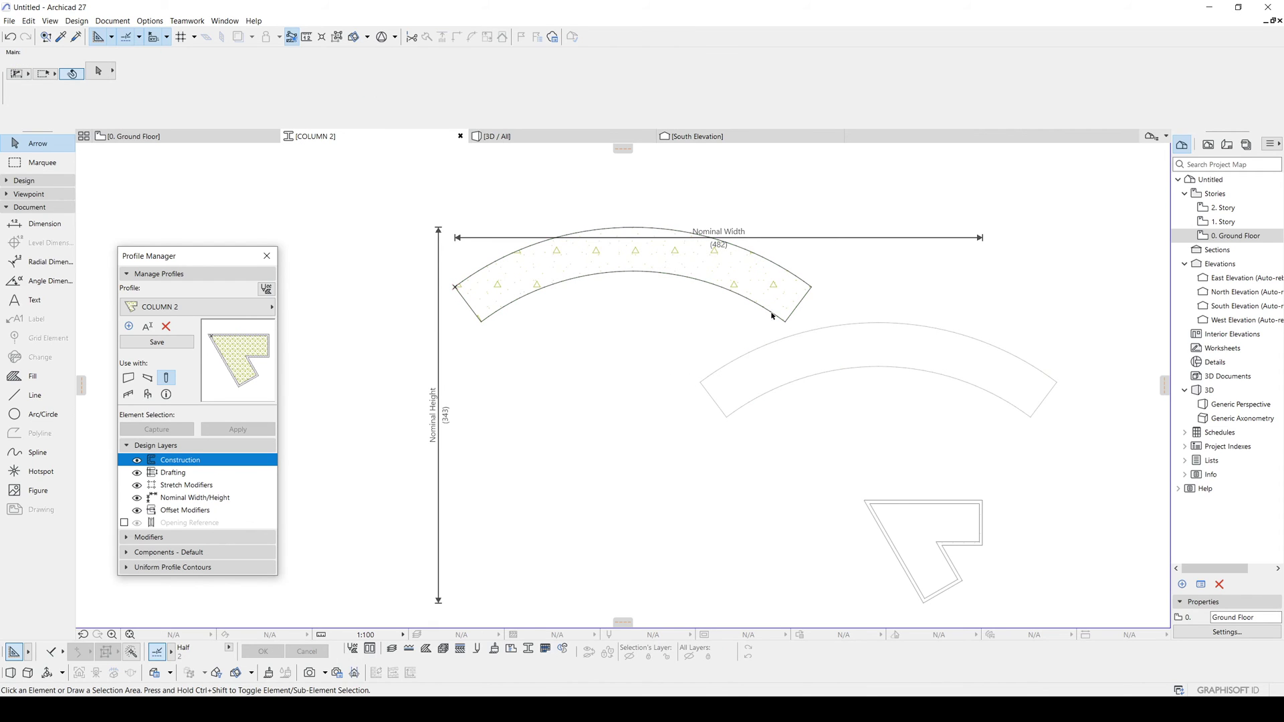
left_click_drag(830, 239, 827, 163)
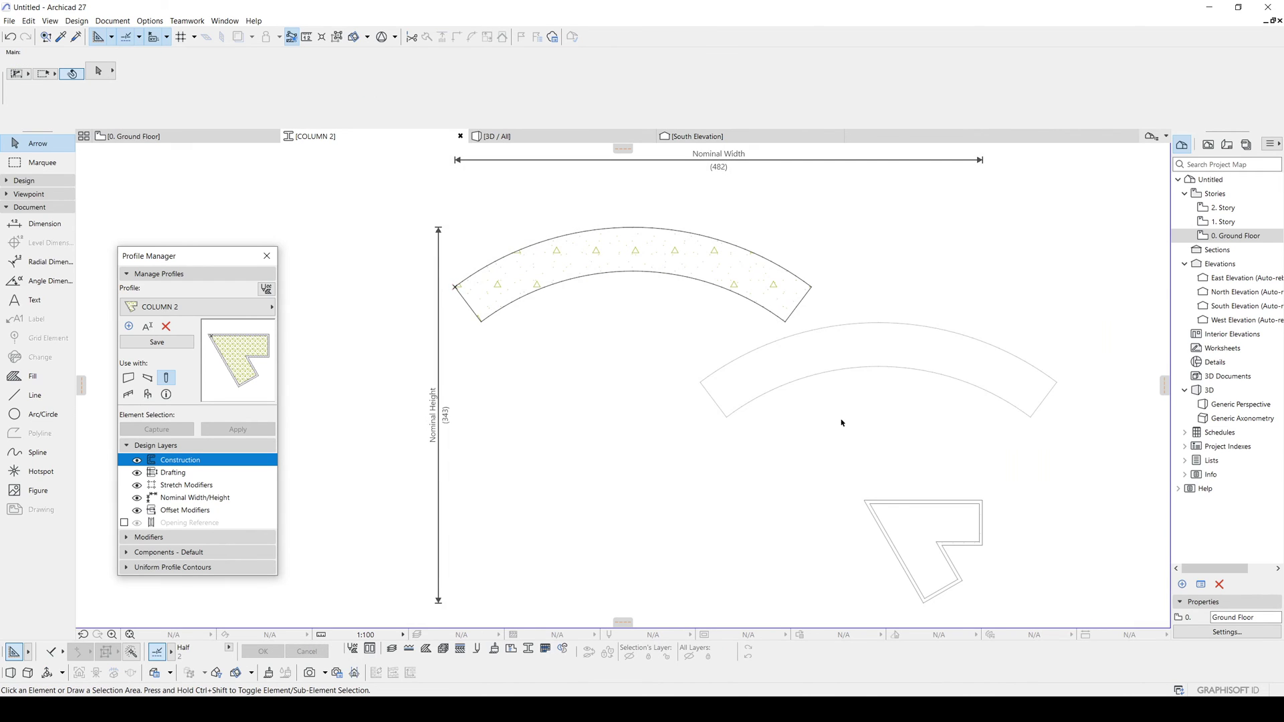
Step: Duplicate the curved concrete fill in place and offset all edges of the copy slightly outward
middle_click_drag(859, 416, 937, 495)
left_click(760, 337)
scroll(889, 369, "up", 2)
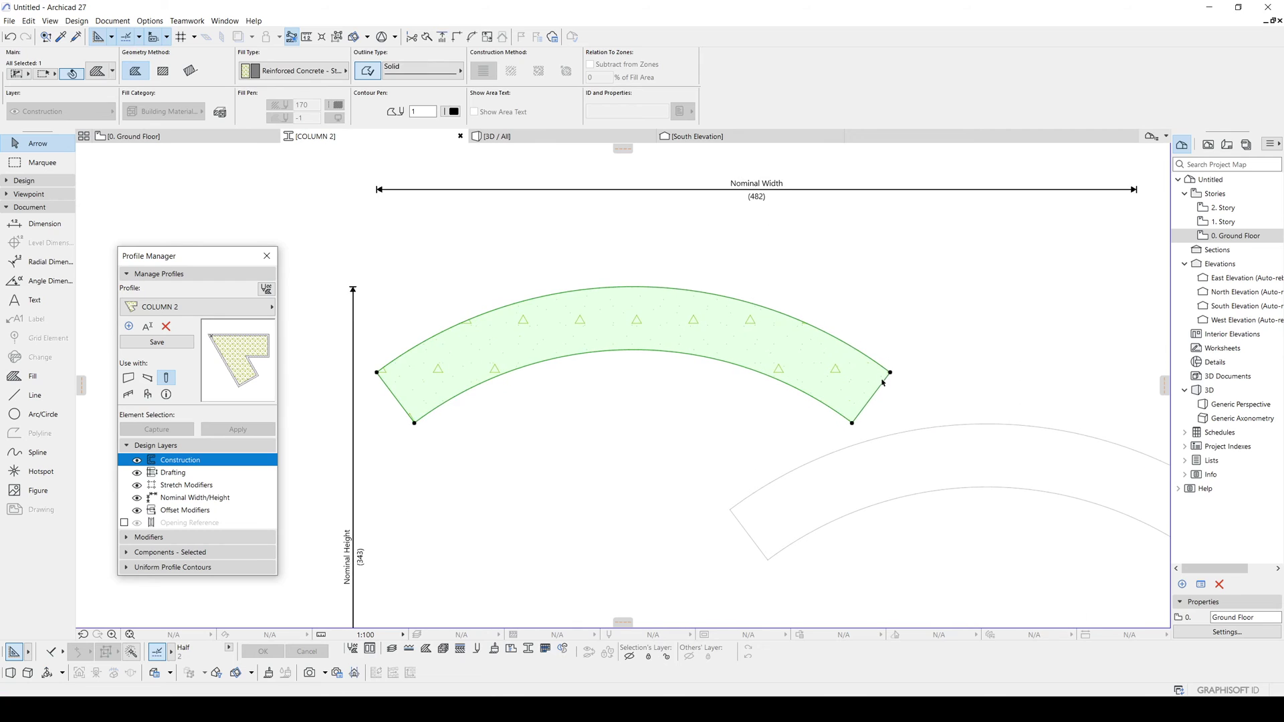
key("ctrl+d")
left_click(891, 373)
left_click(890, 373)
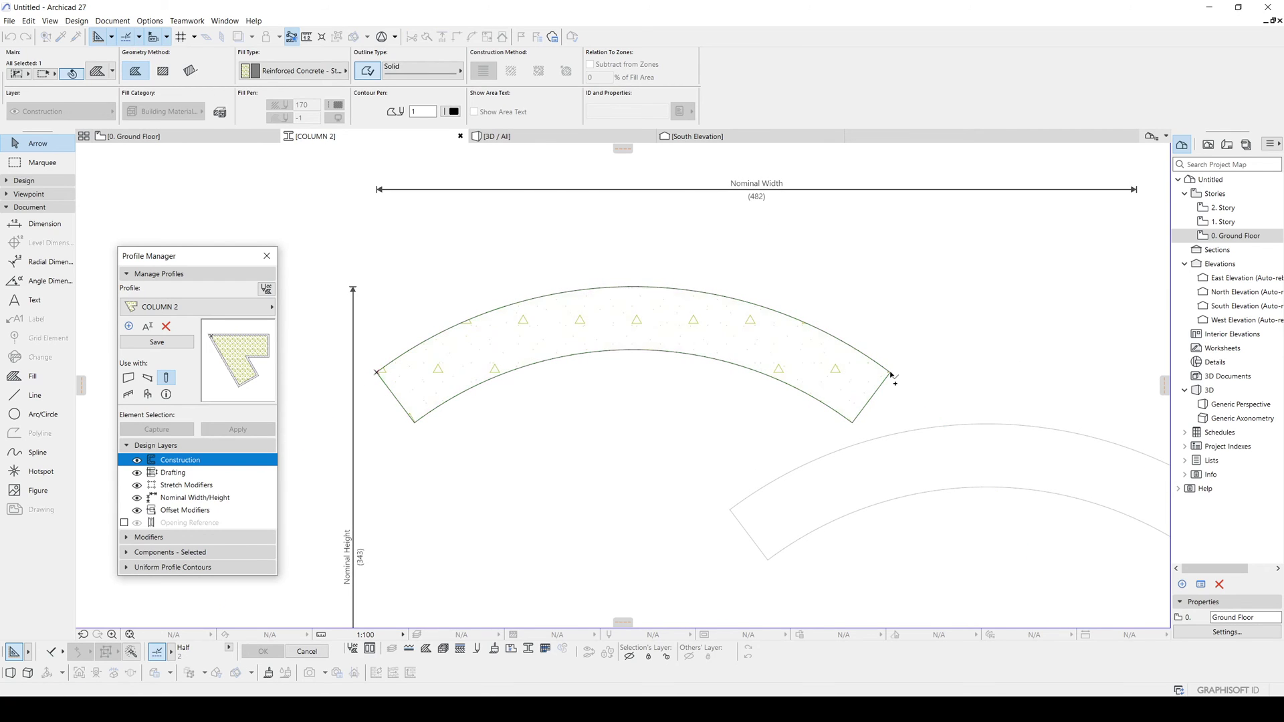
left_click(861, 354)
left_click(187, 152)
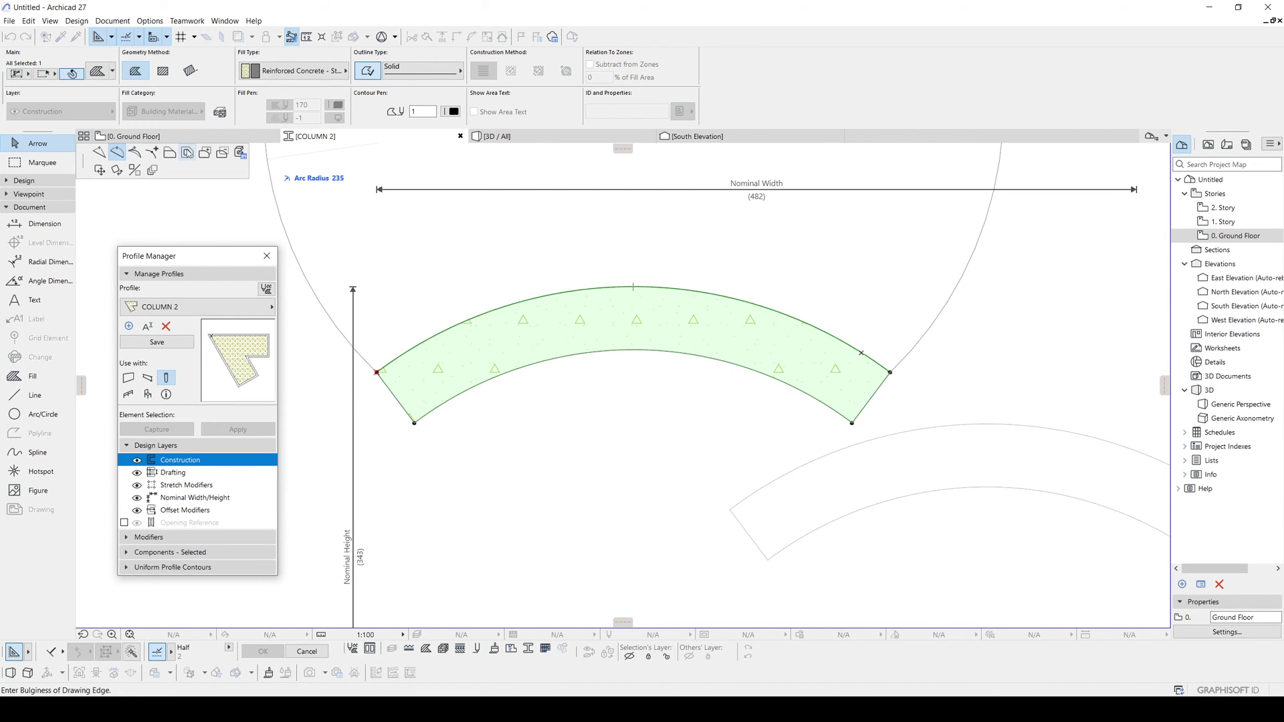
left_click(876, 354)
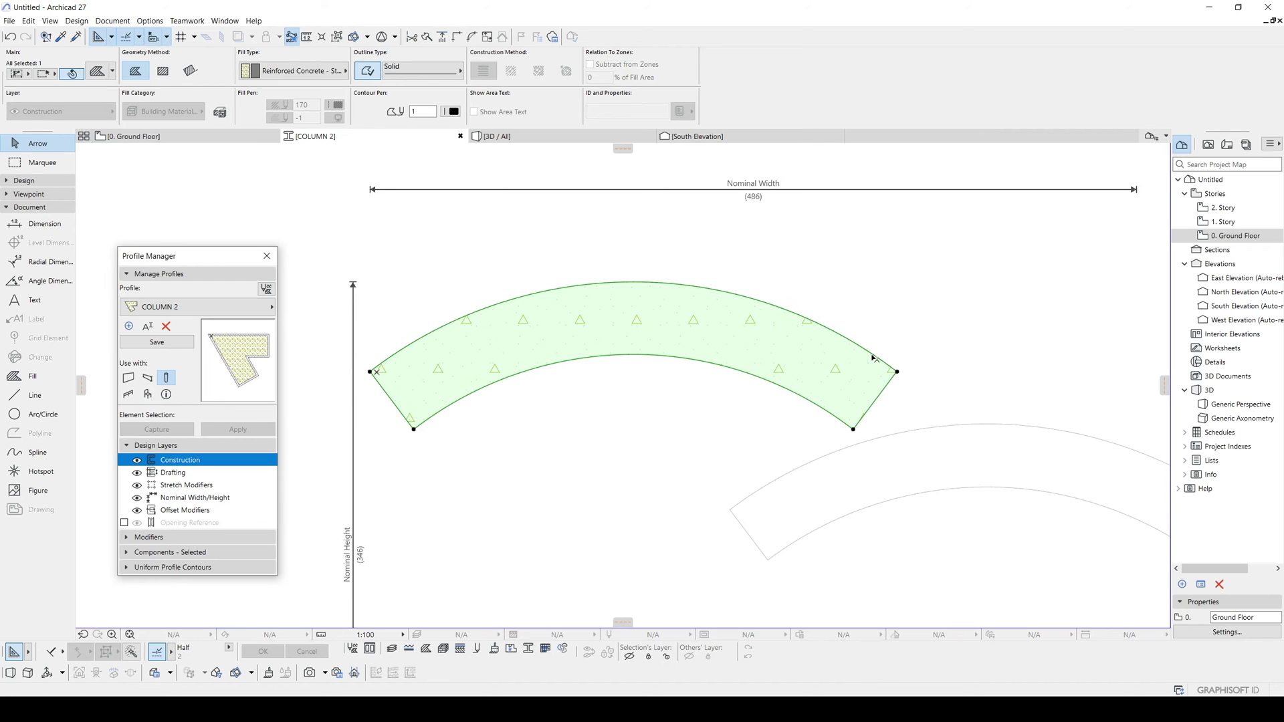
Step: Cut the interior out of the enlarged copy with an inward offset matching the original outline, leaving a thin ring around the concrete core
left_click(877, 356)
left_click(222, 153)
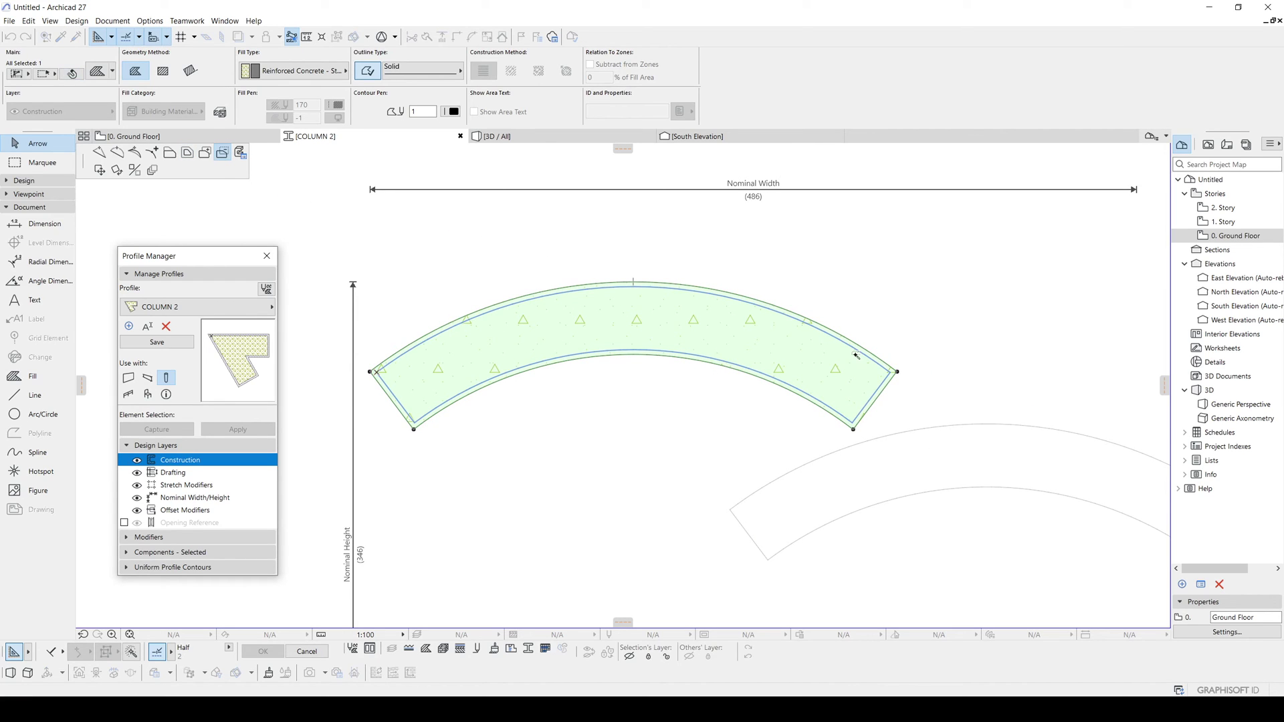
left_click(856, 355)
left_click(759, 433)
scroll(759, 418, "down", 3)
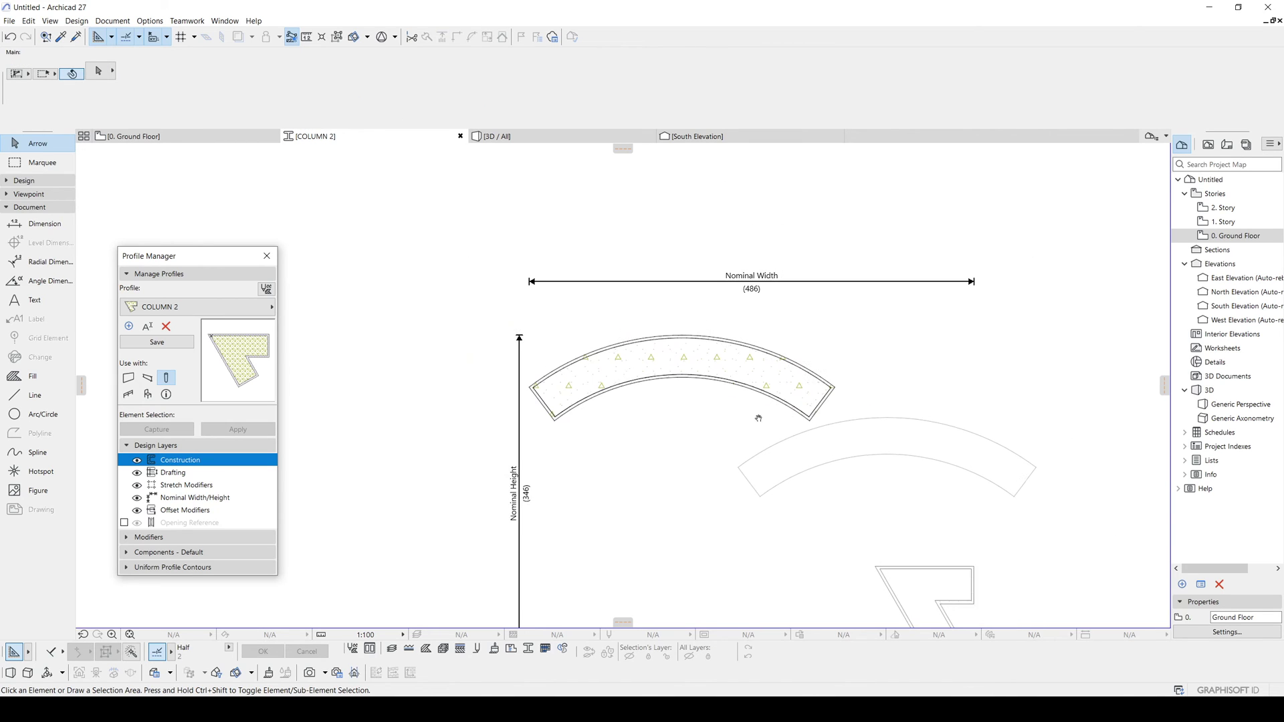
Step: Change the building material of the thin outer ring to Plaster - Gypsum
left_click(820, 416)
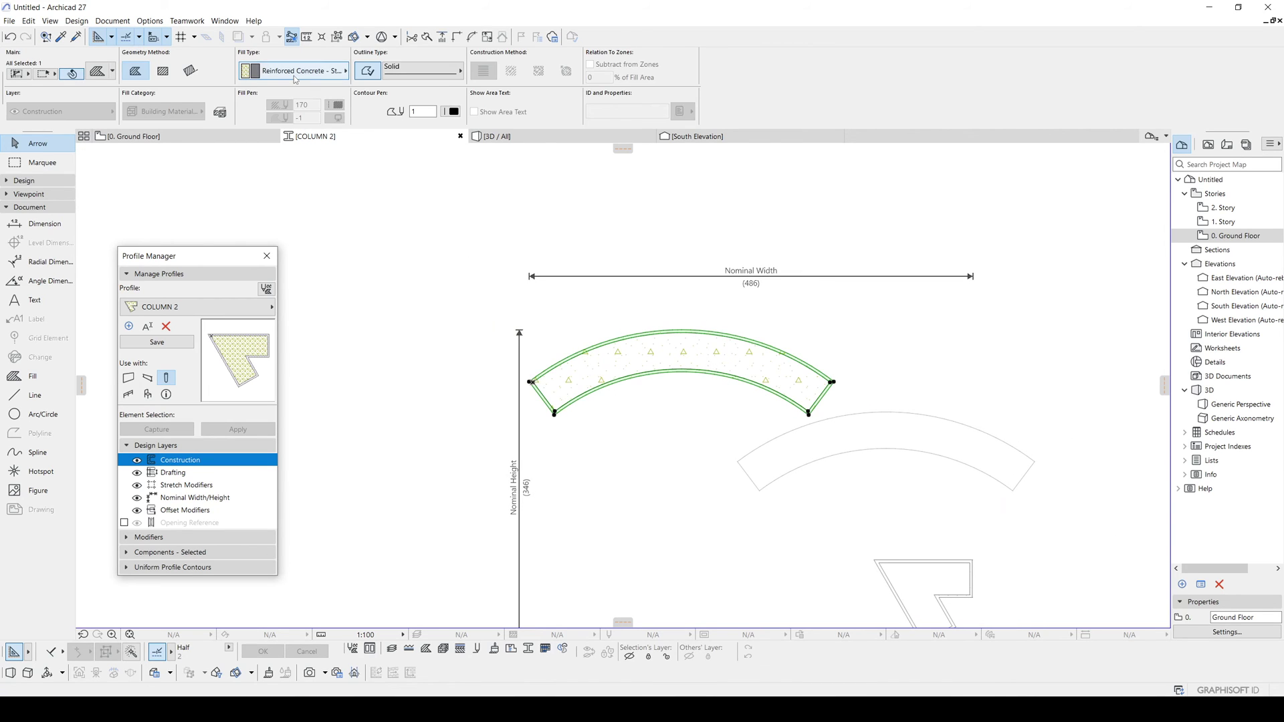
left_click(295, 78)
type("pl")
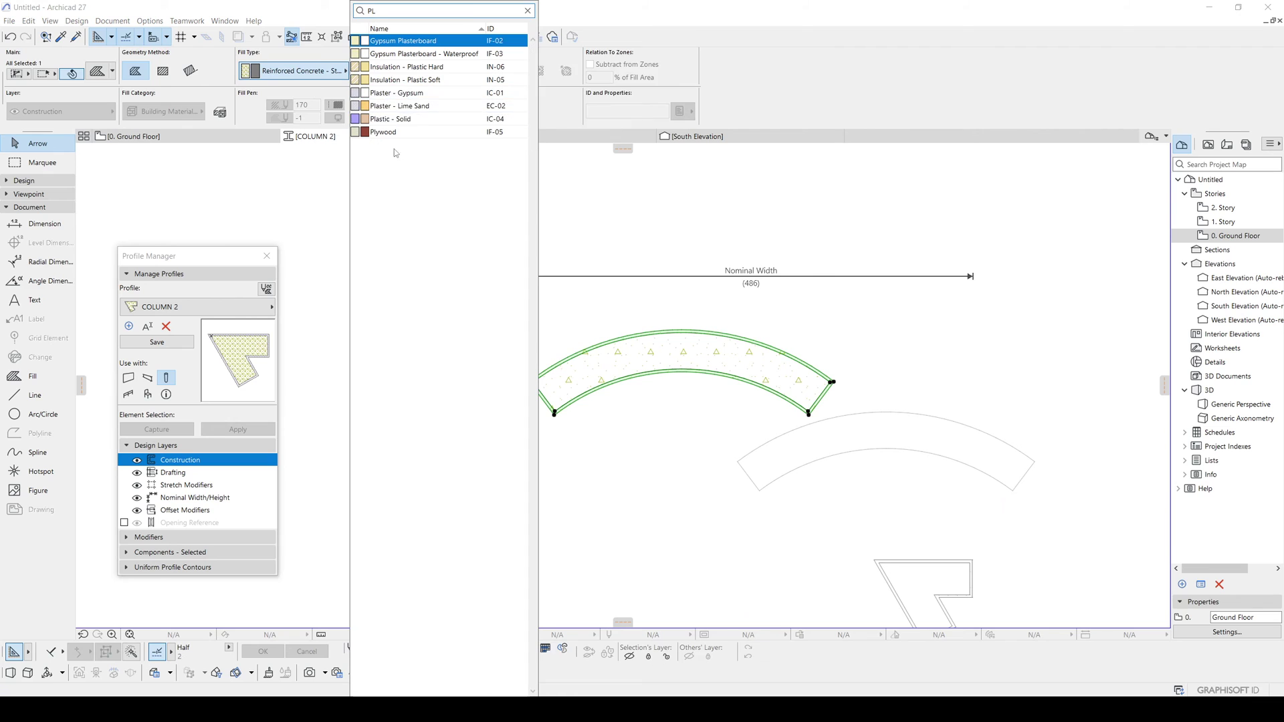
left_click(407, 94)
left_click(842, 341)
Step: Delete the leftover angular plaster fill together with the pasted curved guide outline below the finished profile
mouse_move(743, 408)
middle_mouse_down()
mouse_move(736, 279)
mouse_move(751, 406)
mouse_move(762, 330)
middle_mouse_up()
scroll(545, 378, "up", 2)
scroll(559, 372, "down", 3)
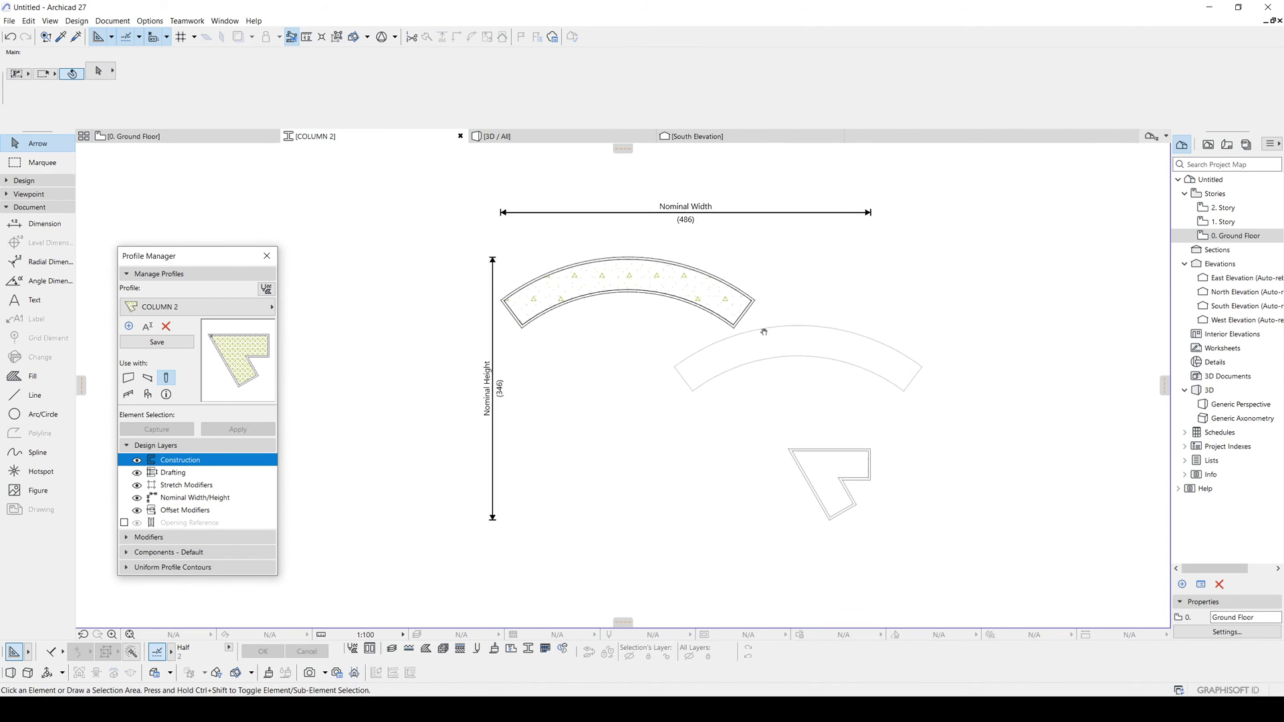
left_click_drag(996, 558, 752, 399)
key("Delete")
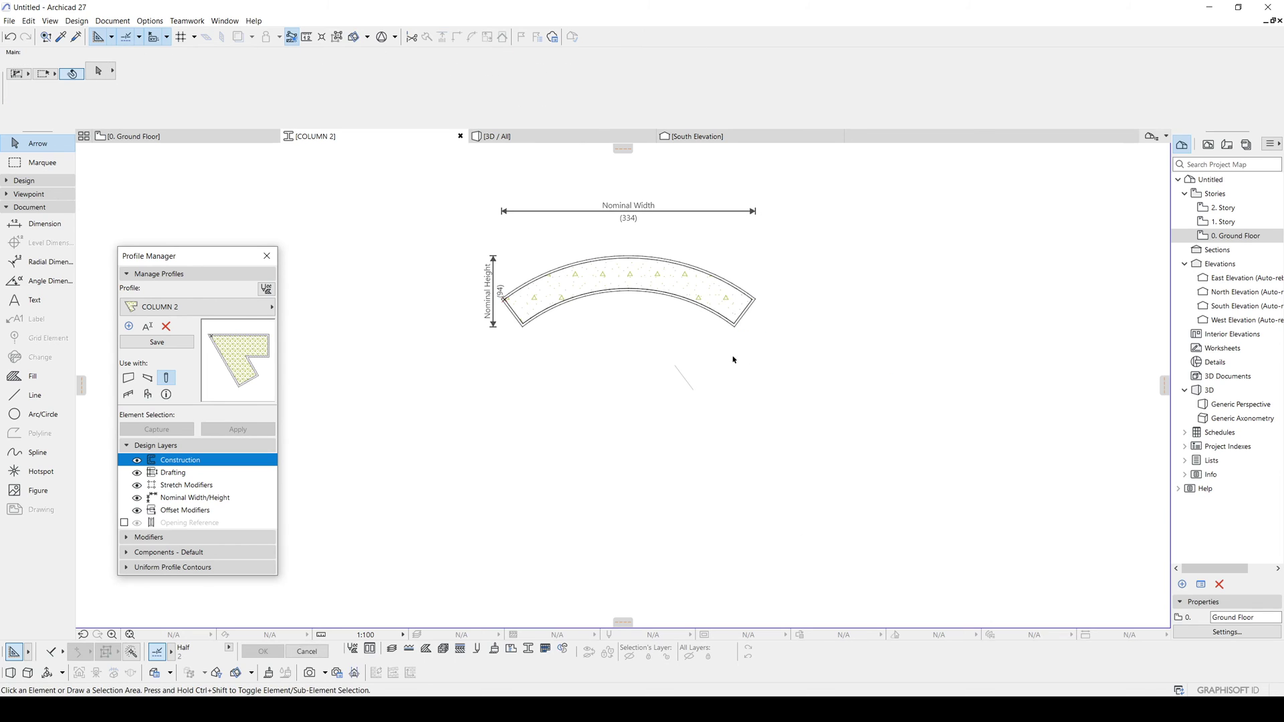
Step: Place hotspots on the corners at both ends of the curved profile
middle_click_drag(570, 315, 567, 404)
scroll(567, 404, "up", 3)
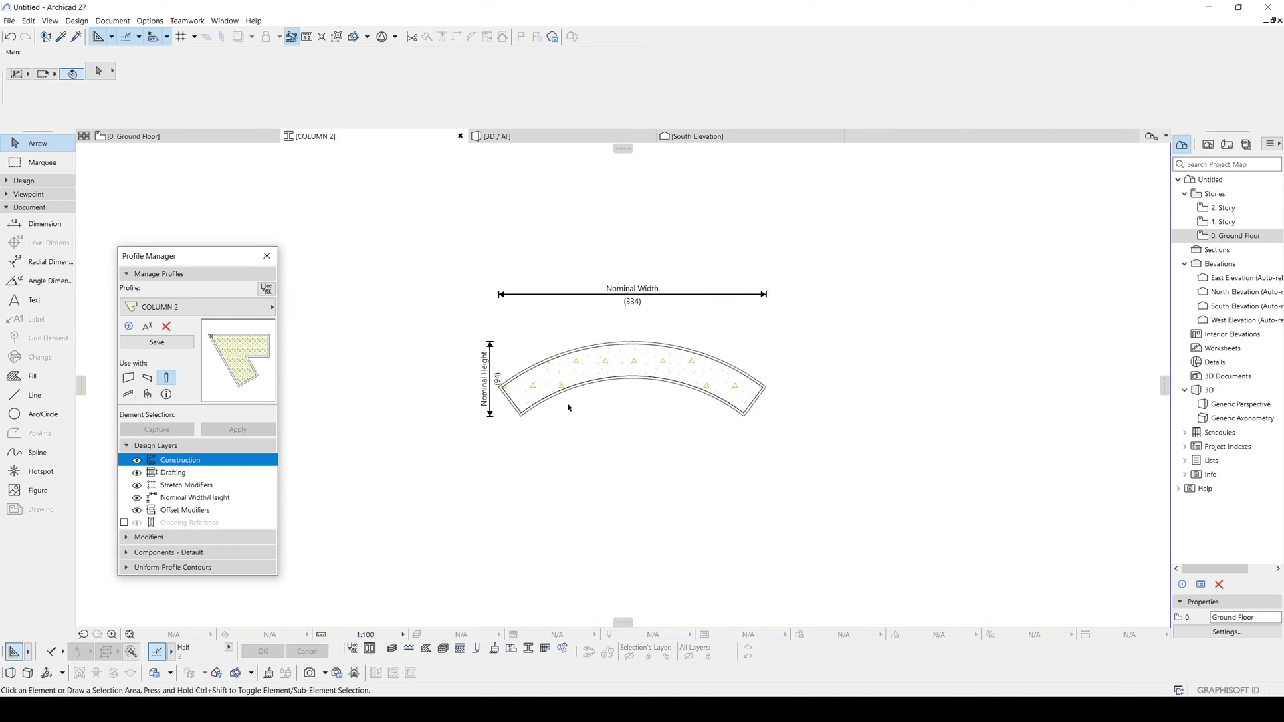
left_click(40, 472)
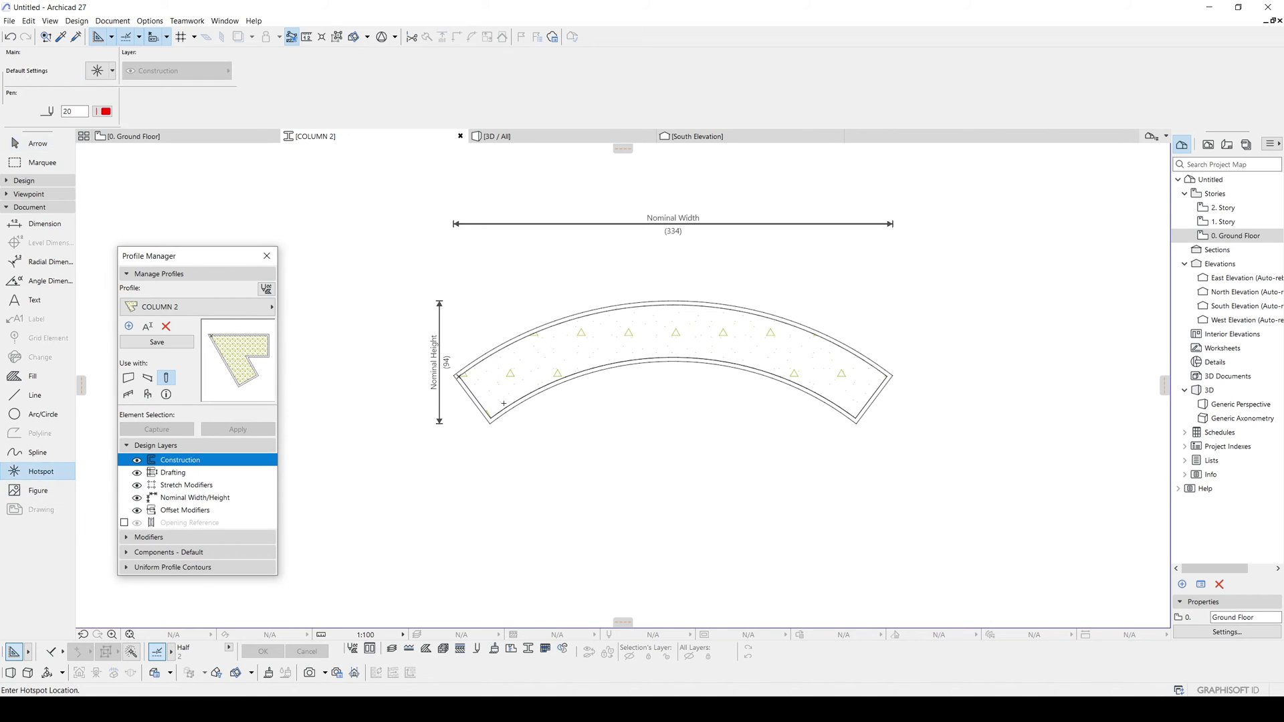
scroll(503, 404, "up", 2)
middle_click_drag(895, 435, 567, 417)
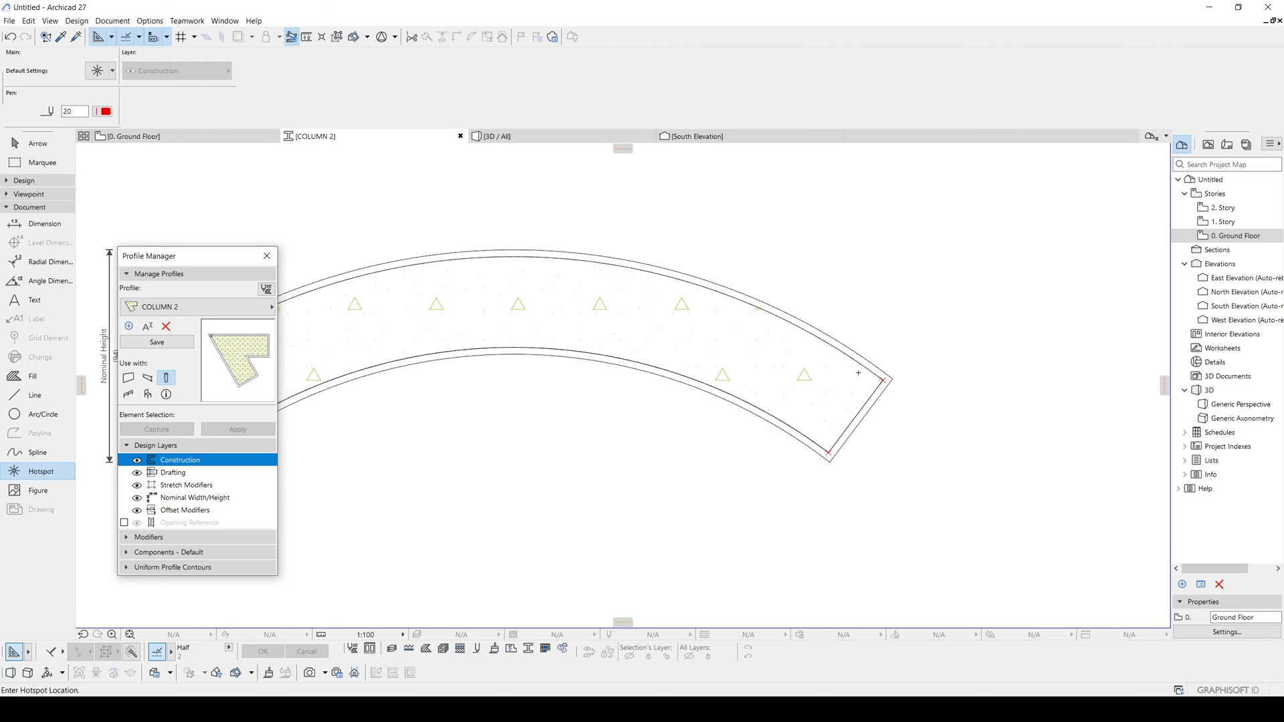
scroll(858, 373, "down", 1)
middle_click_drag(766, 373, 1032, 362)
scroll(552, 369, "up", 2)
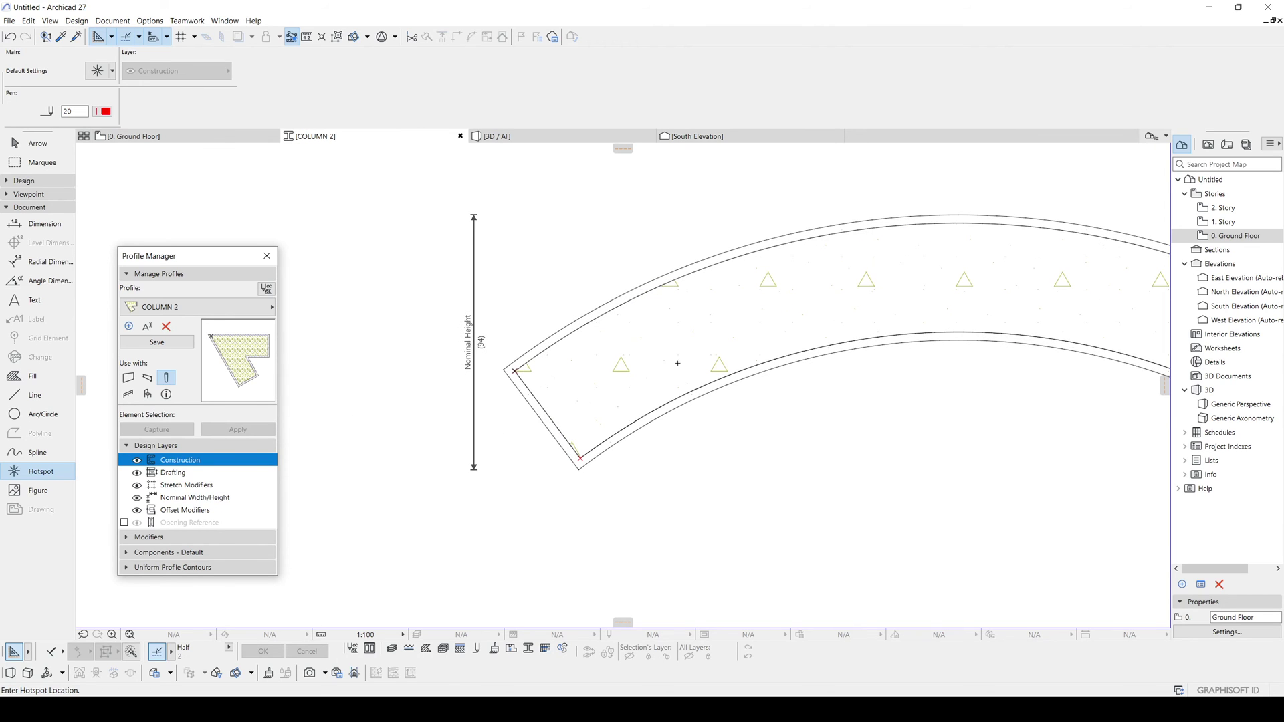
scroll(486, 377, "down", 3)
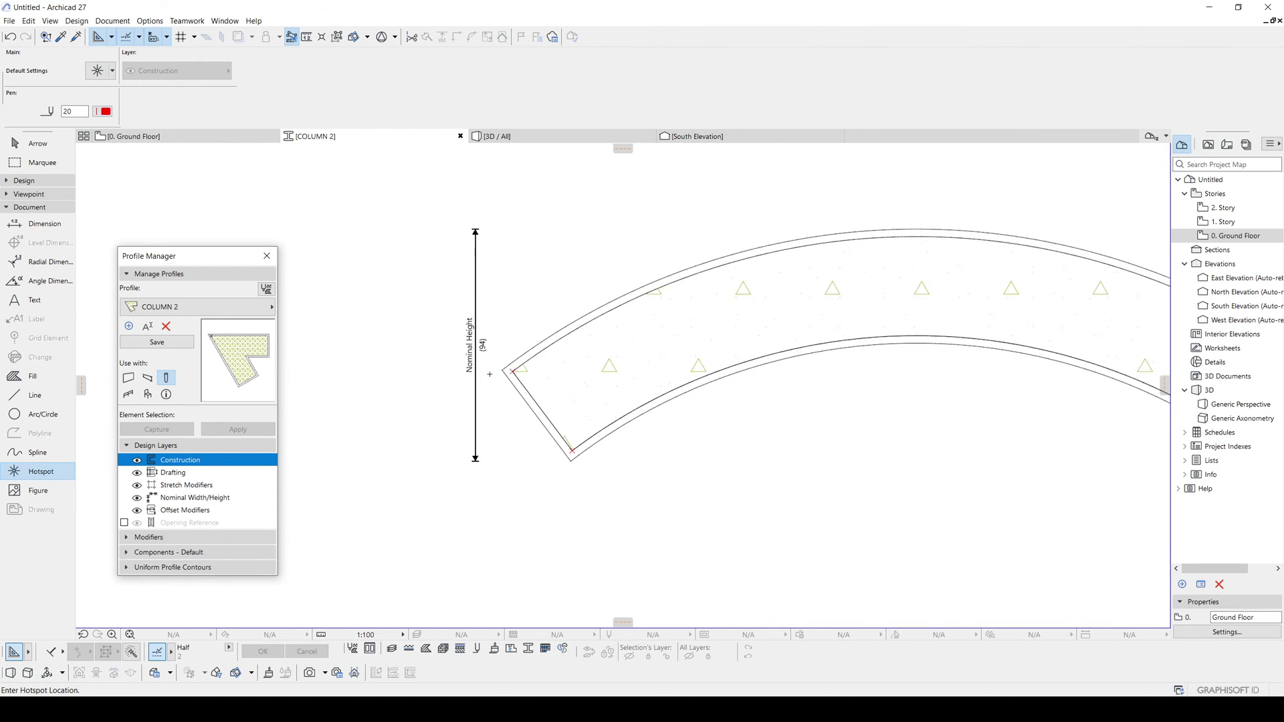
middle_click_drag(833, 378, 773, 435)
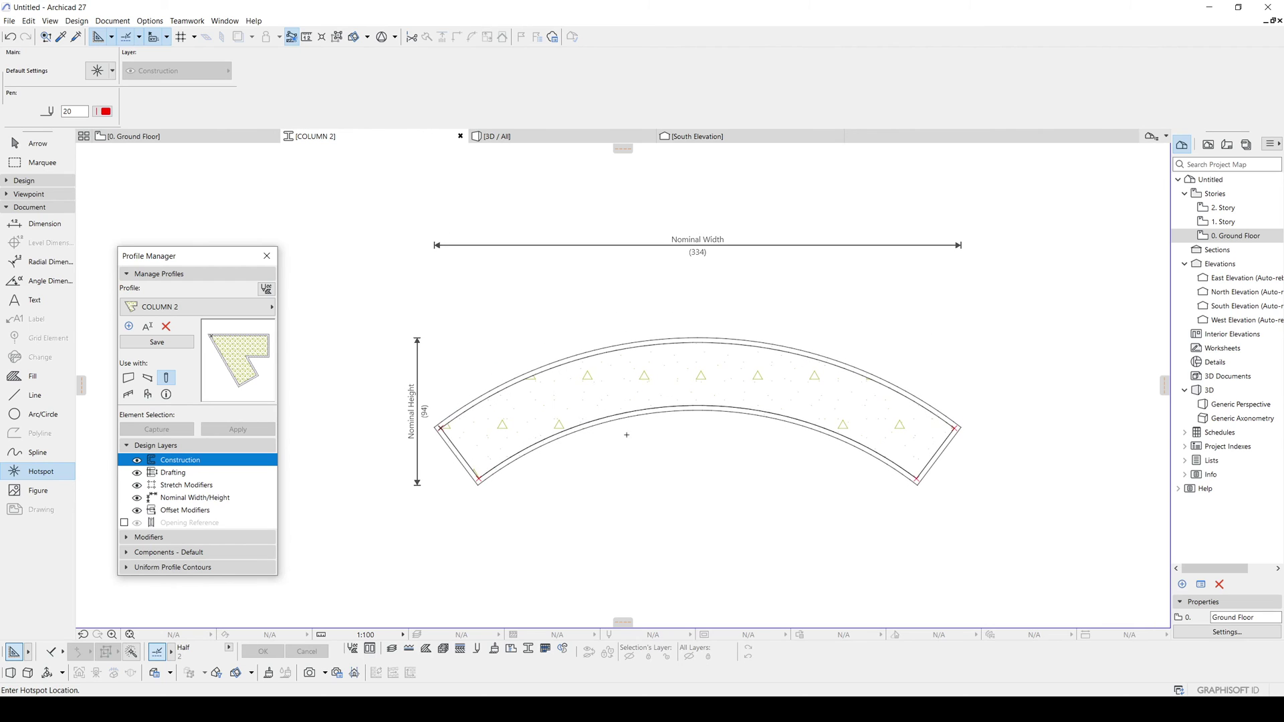
middle_click_drag(626, 435, 631, 406)
key("Escape")
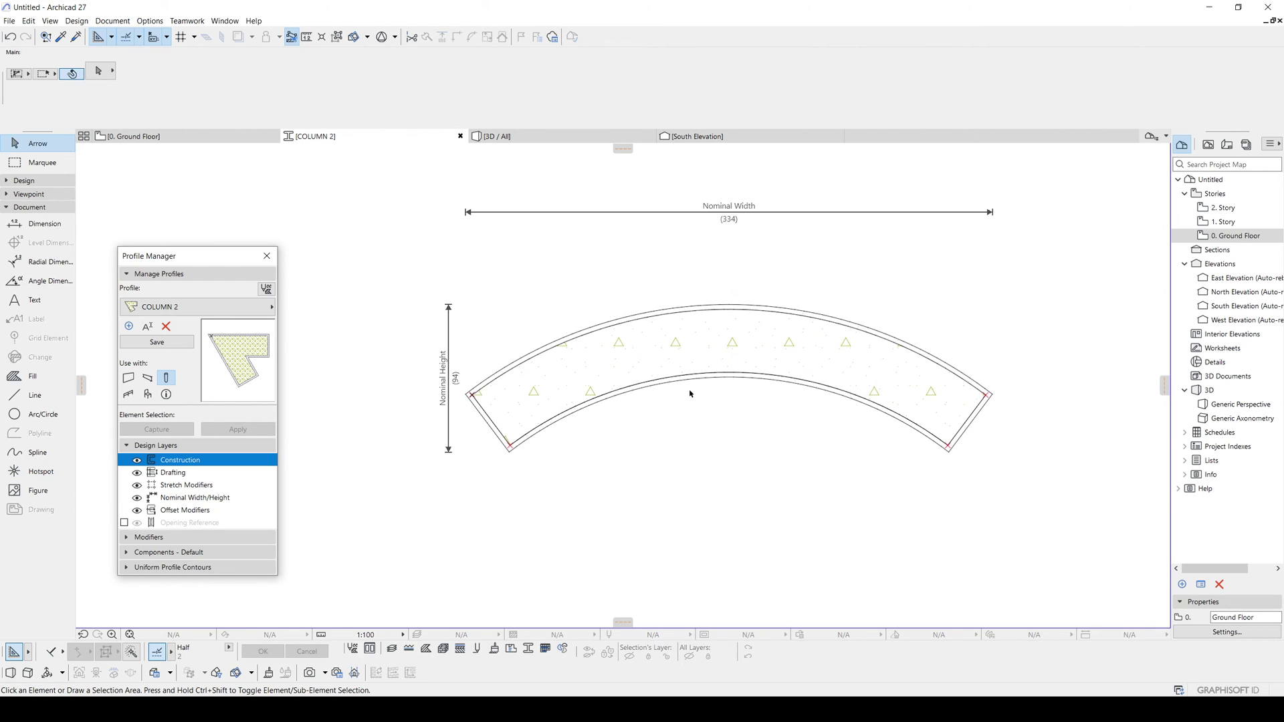
Step: Move the nominal height dimension farther from the curved shape and save the COLUMN 2 profile
scroll(685, 393, "down", 3)
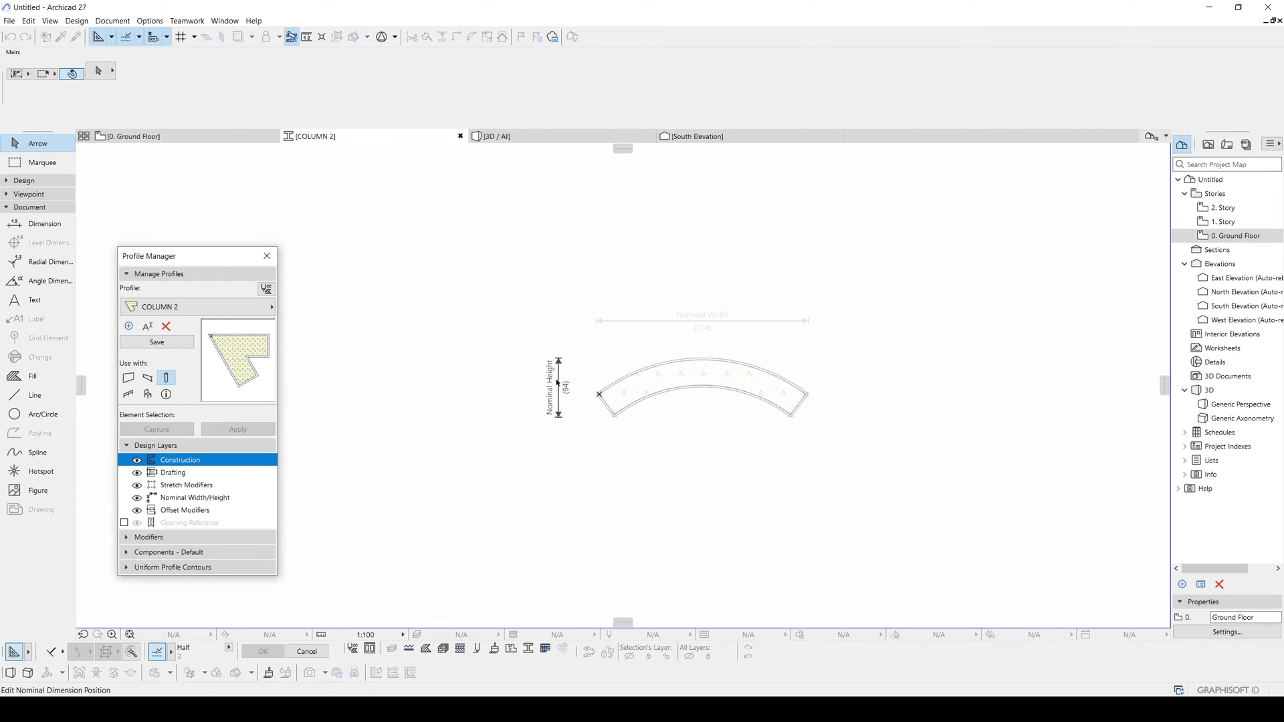
scroll(736, 421, "up", 1)
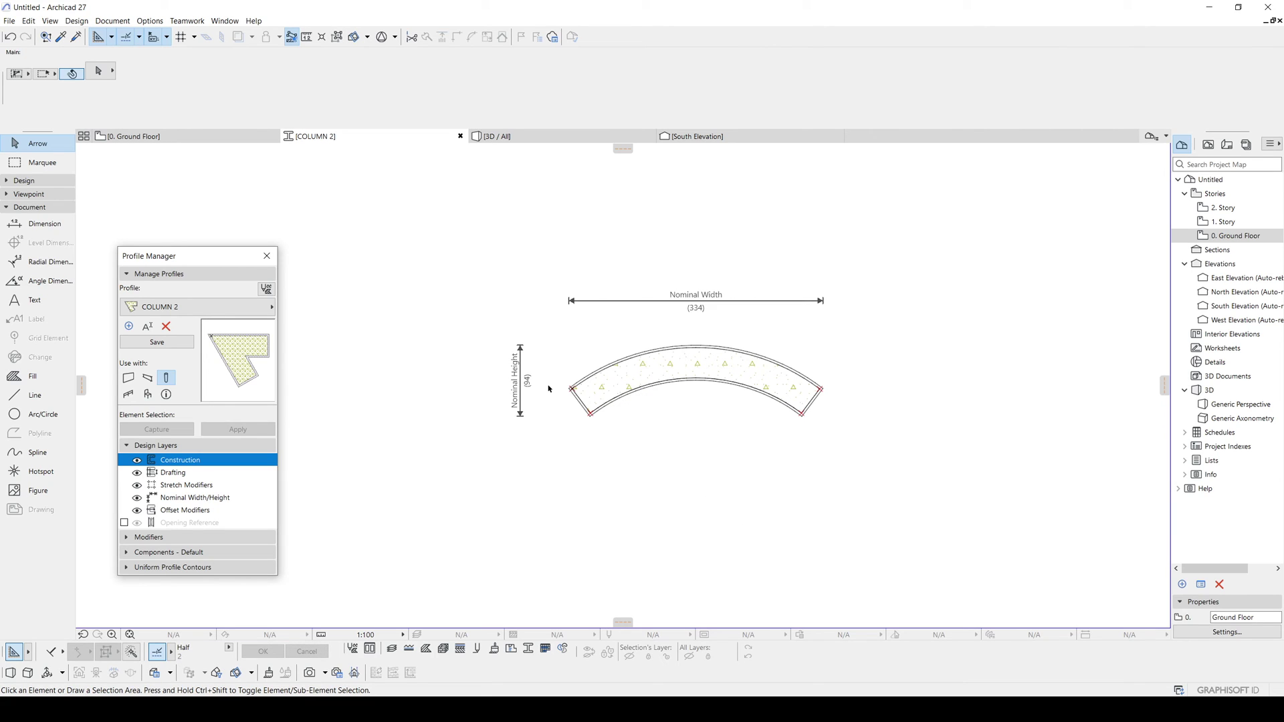
left_click(177, 343)
Step: Return to the ground floor plan and deselect the four outline elements on the arc wall
left_click(200, 137)
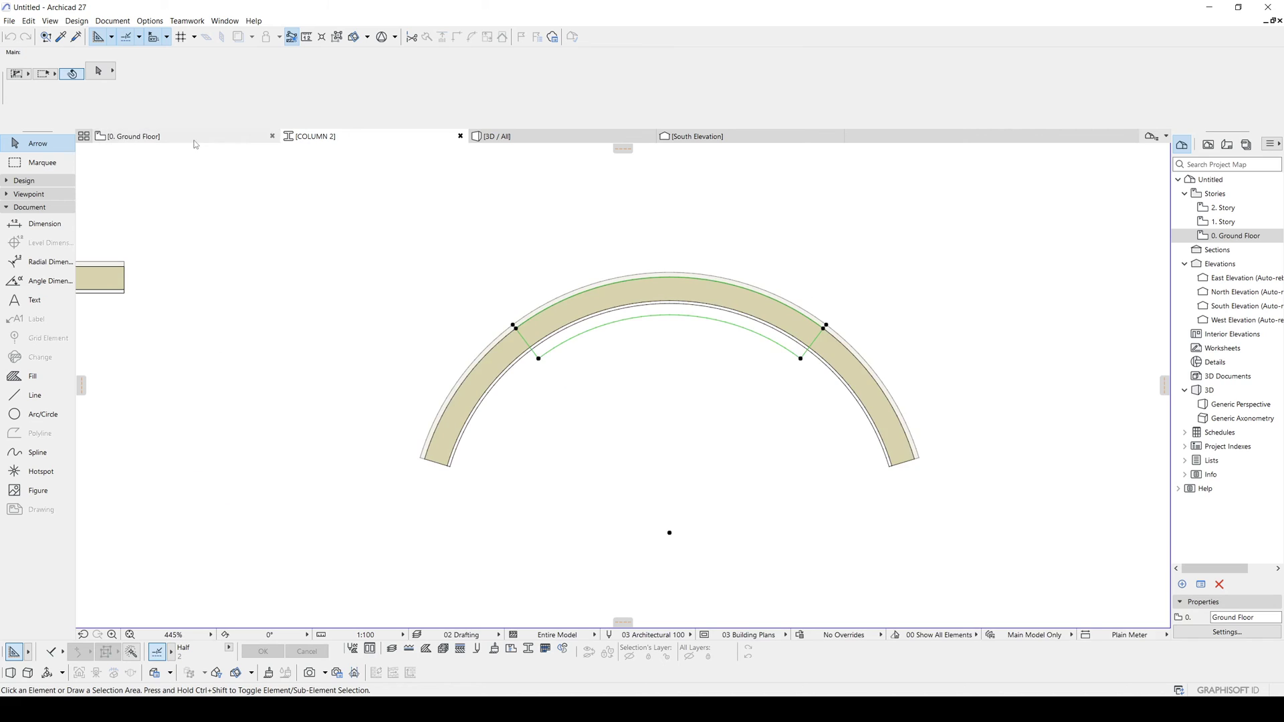
key("ctrl+a")
middle_click_drag(679, 358, 679, 373)
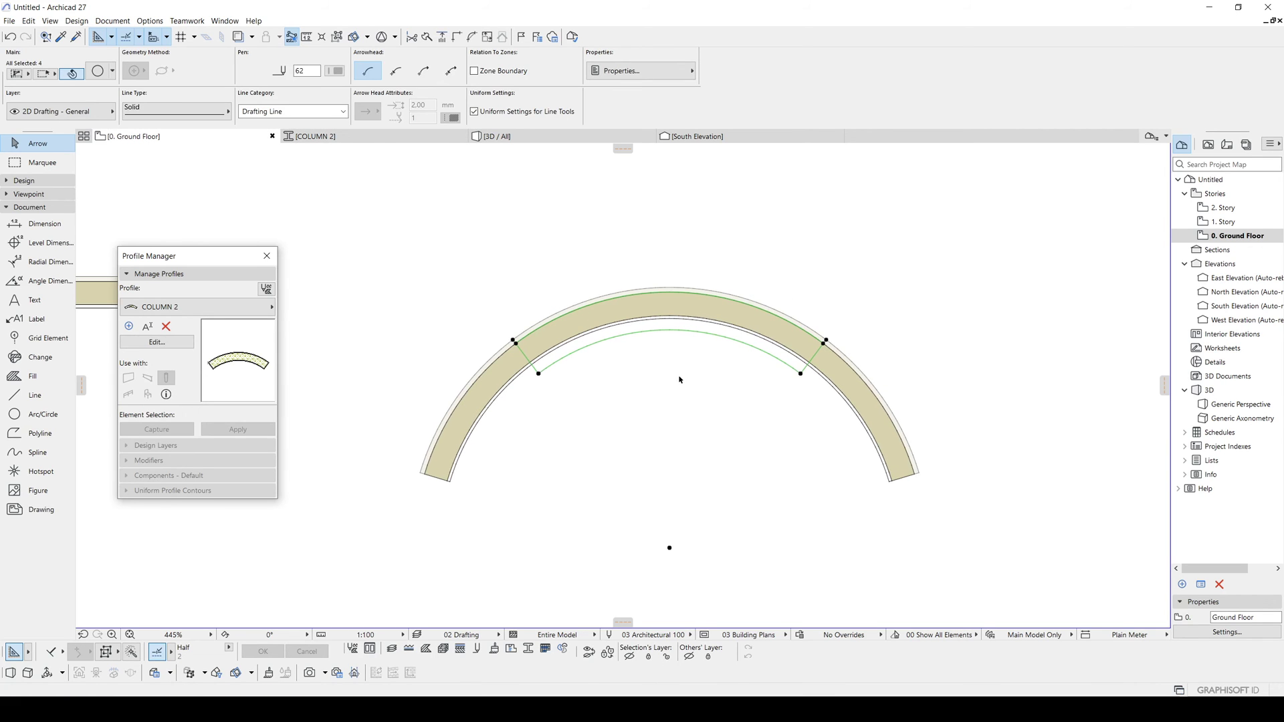
left_click(439, 235)
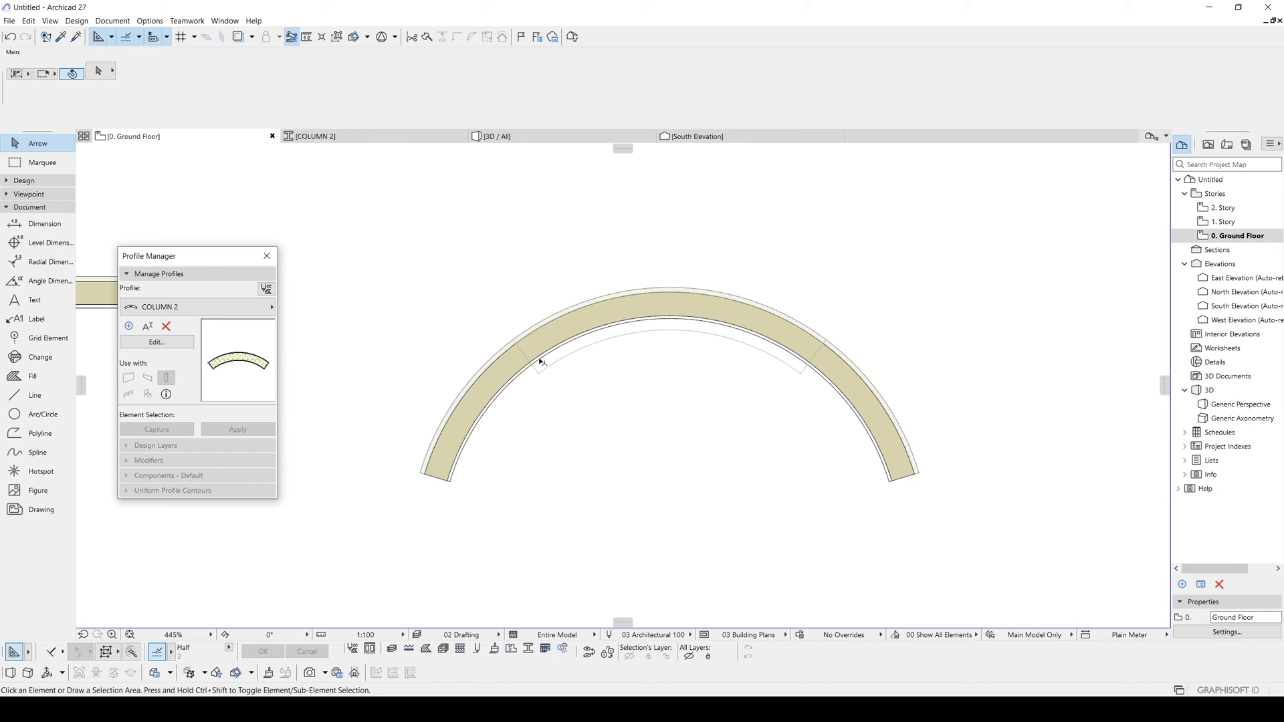
middle_click_drag(548, 360, 603, 356)
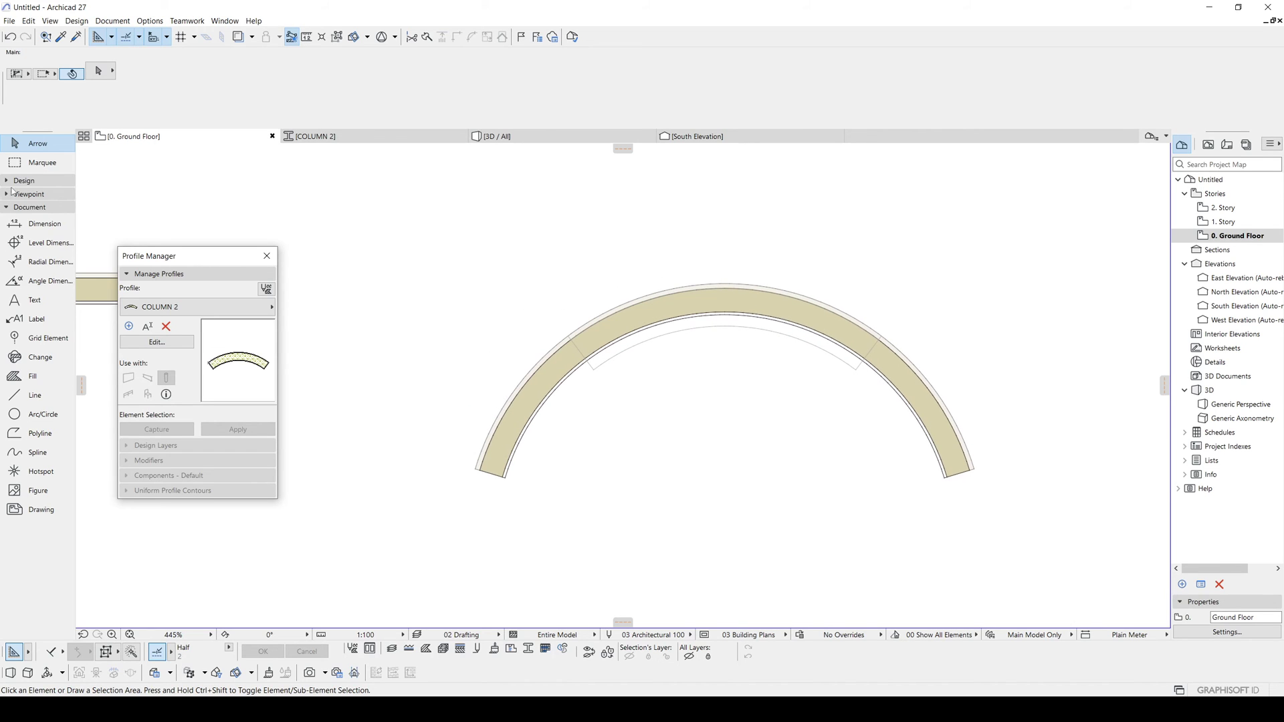
Step: Place a column with the COLUMN 2 profile at the left end of the arc wall's curved outline
left_click(15, 182)
left_click(24, 221)
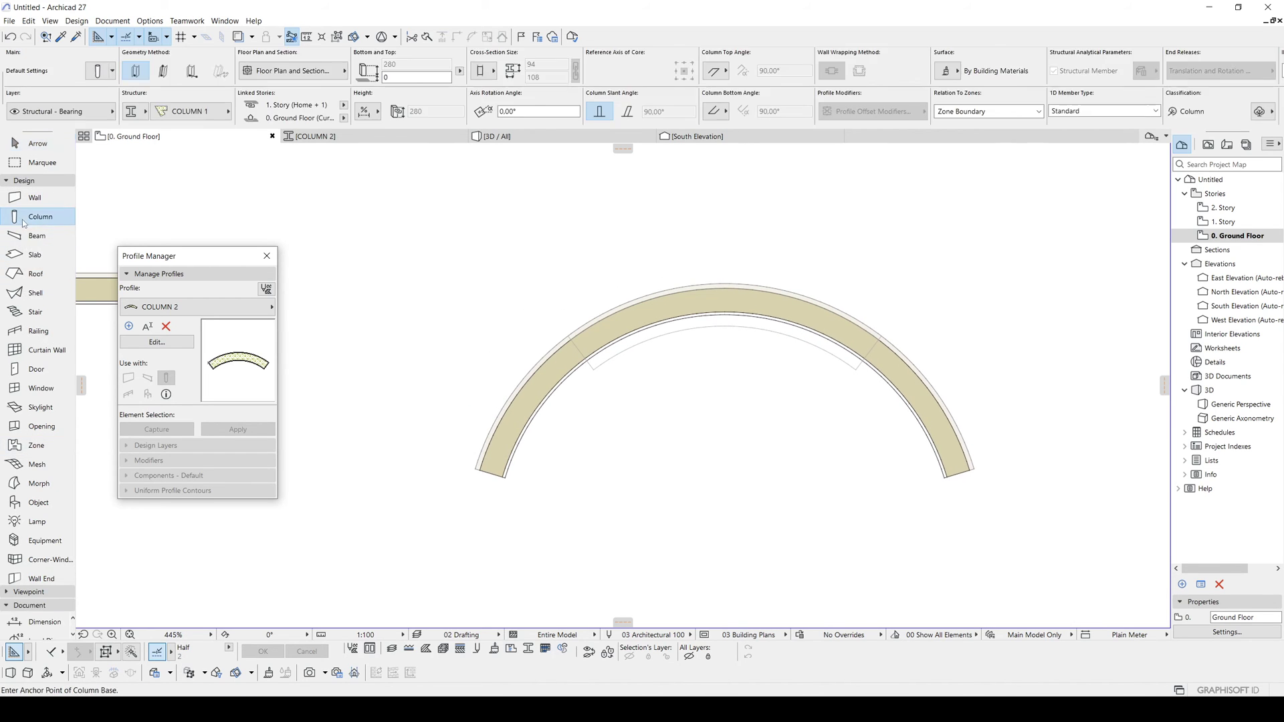
left_click(190, 111)
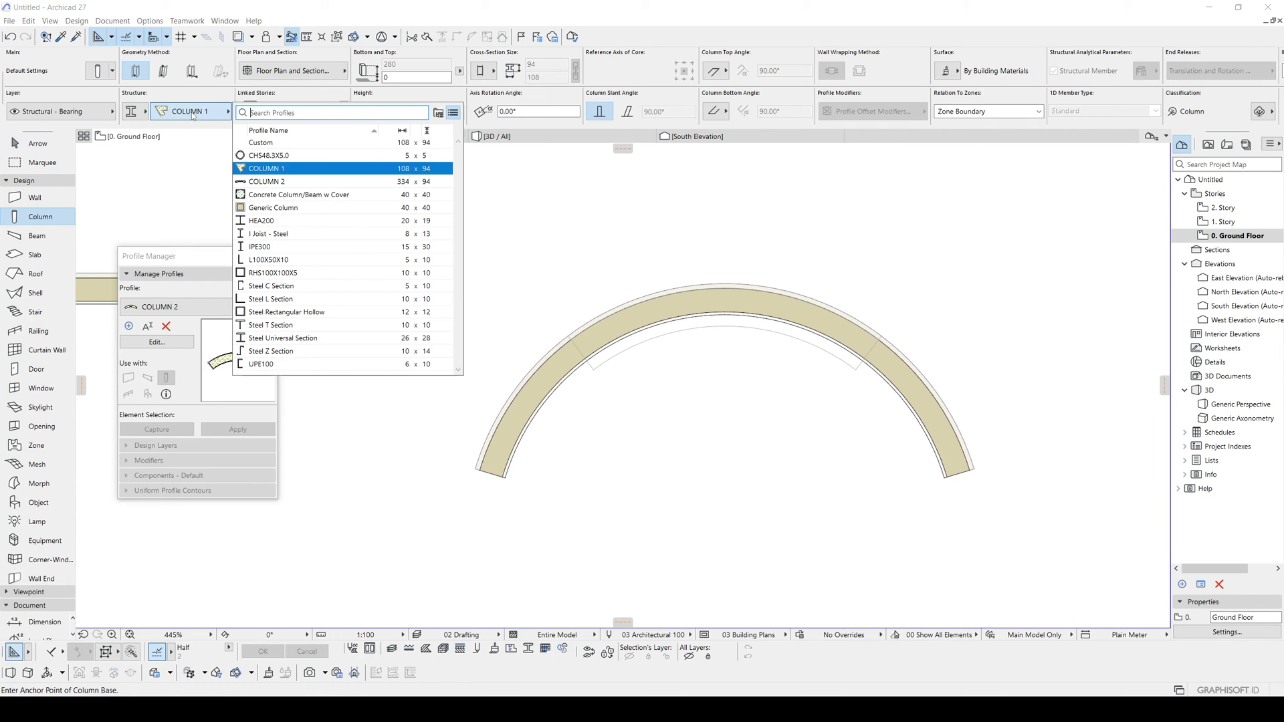
left_click(280, 189)
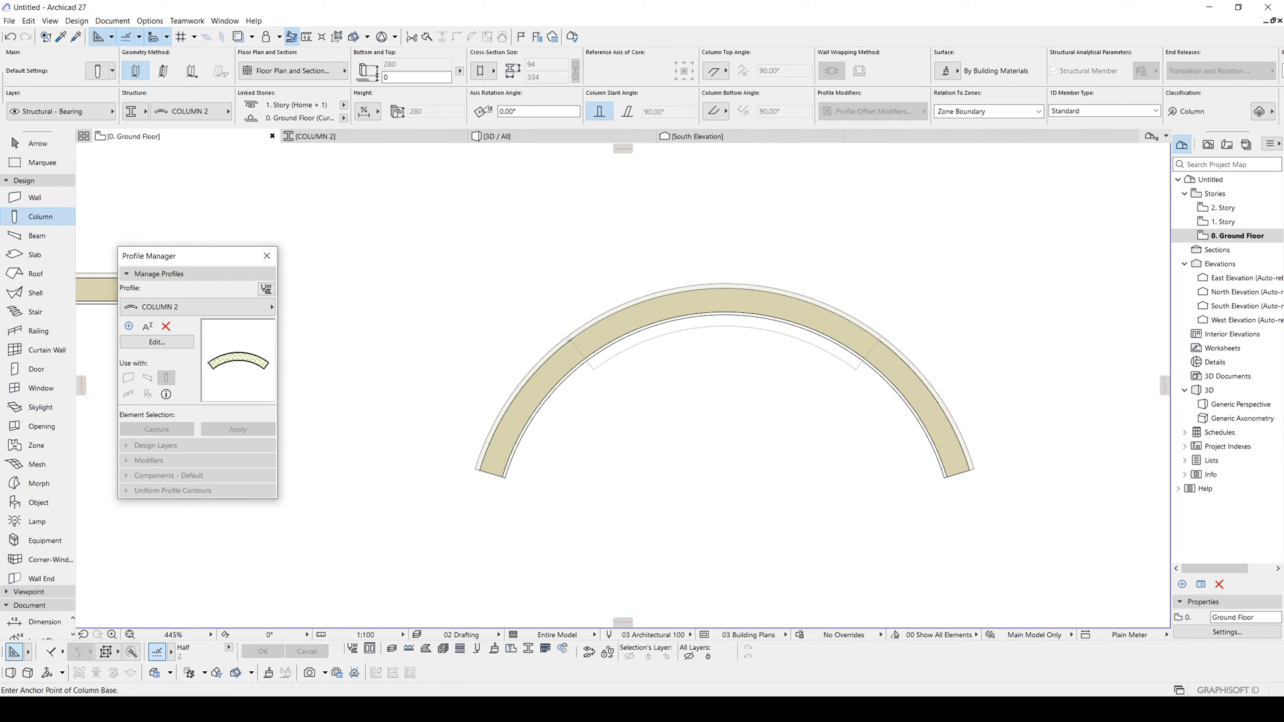
left_click(573, 344)
key("Escape")
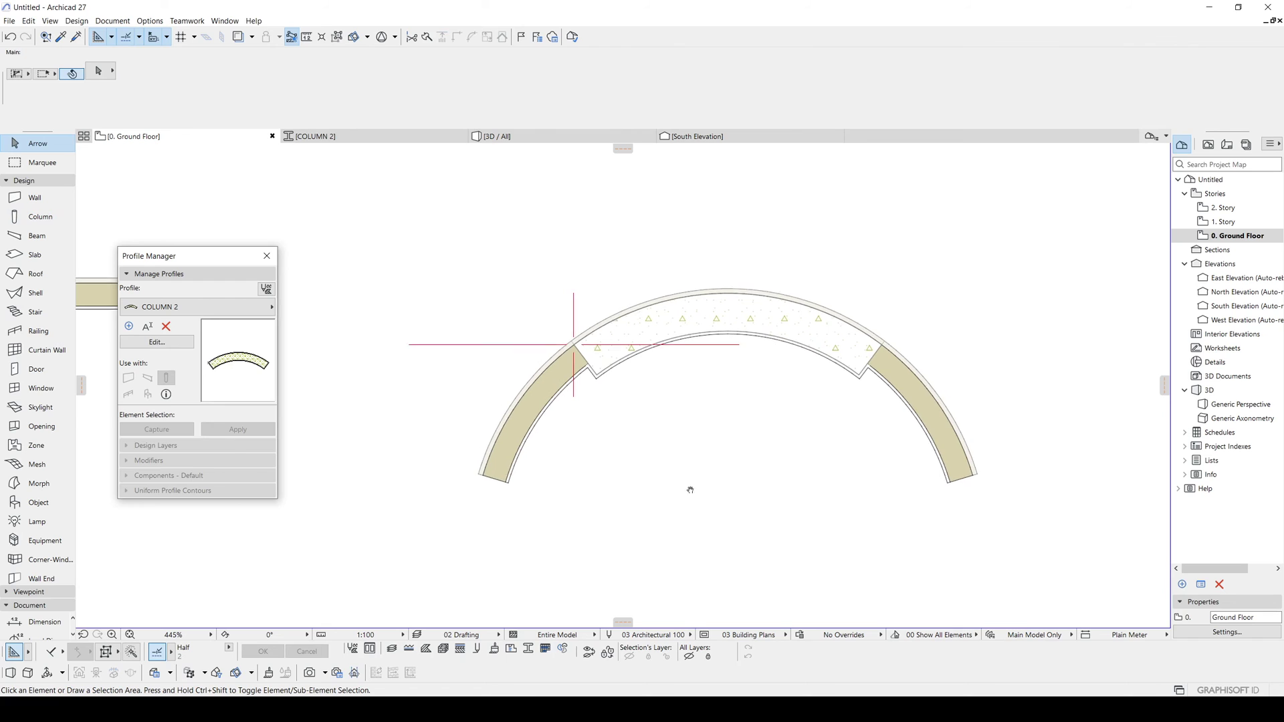
Step: Delete the leftover 2D outline elements around the curved column, keeping the column and the arc wall
scroll(690, 490, "down", 3)
left_click_drag(569, 296, 862, 451)
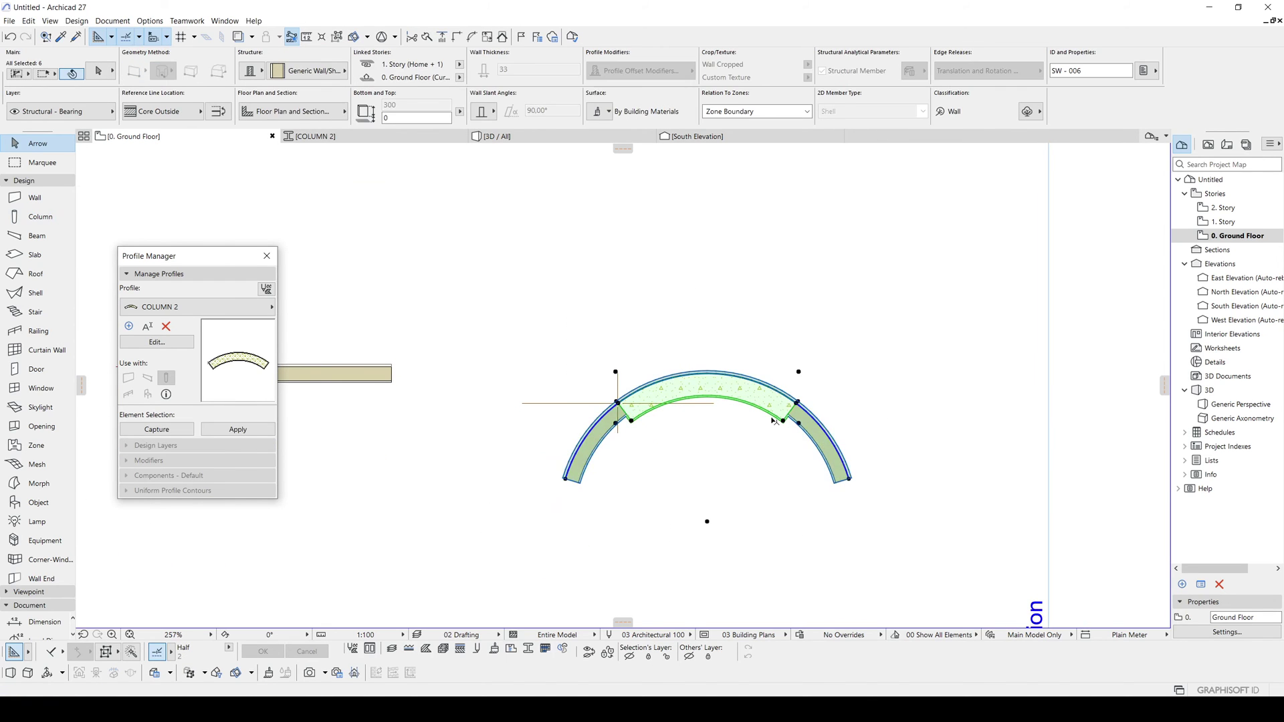
scroll(783, 424, "up", 2)
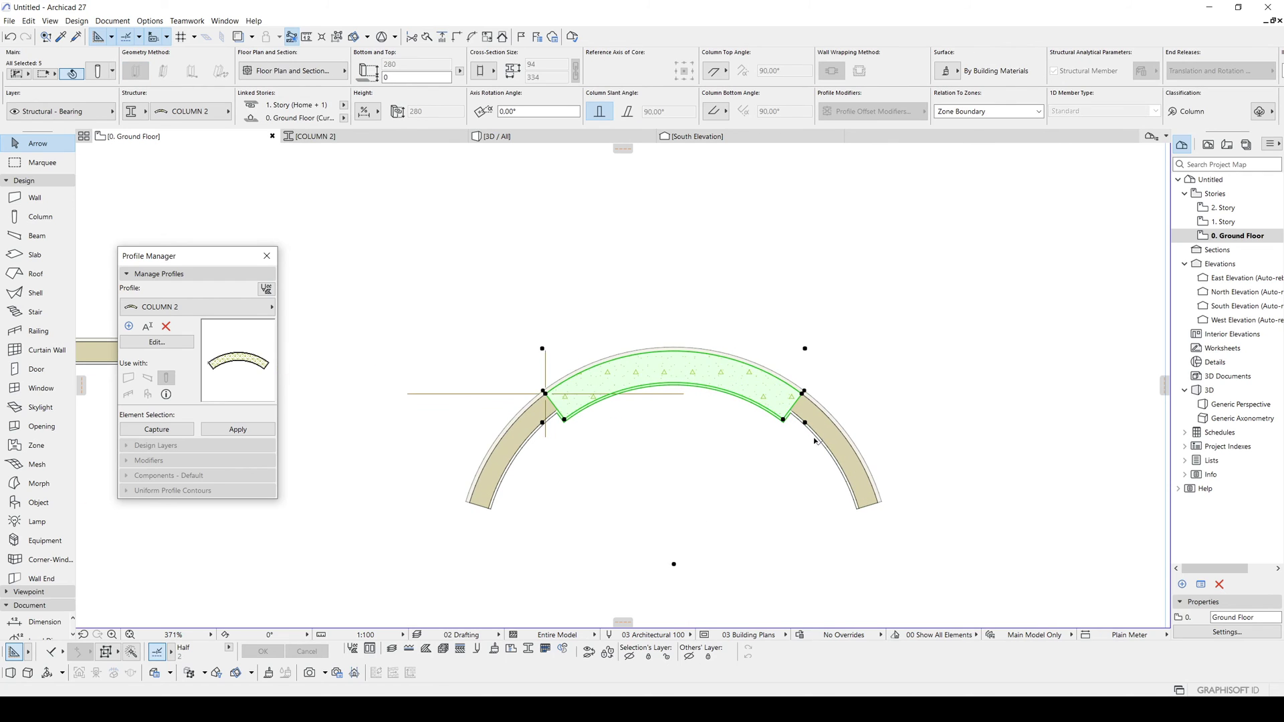
left_click(785, 419)
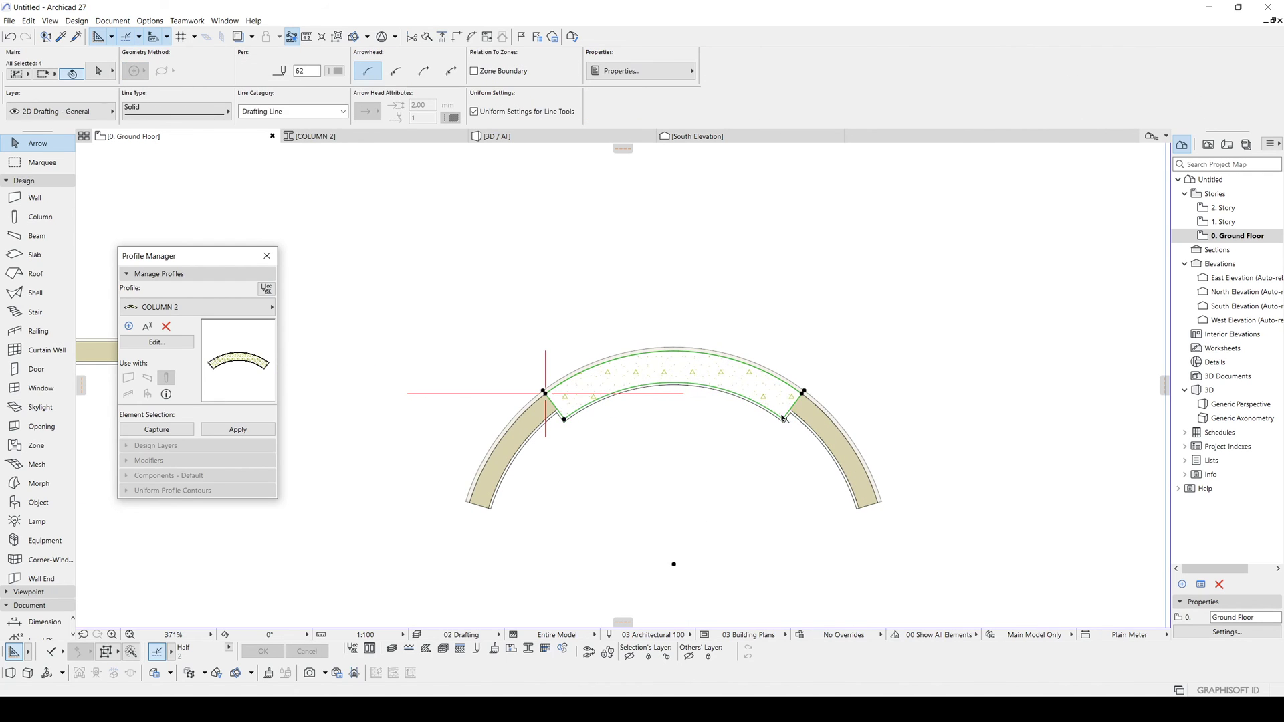
key("Delete")
Step: Set the floor plan symbol type of all four columns to Plain
scroll(564, 481, "down", 2)
middle_click_drag(602, 473, 875, 404)
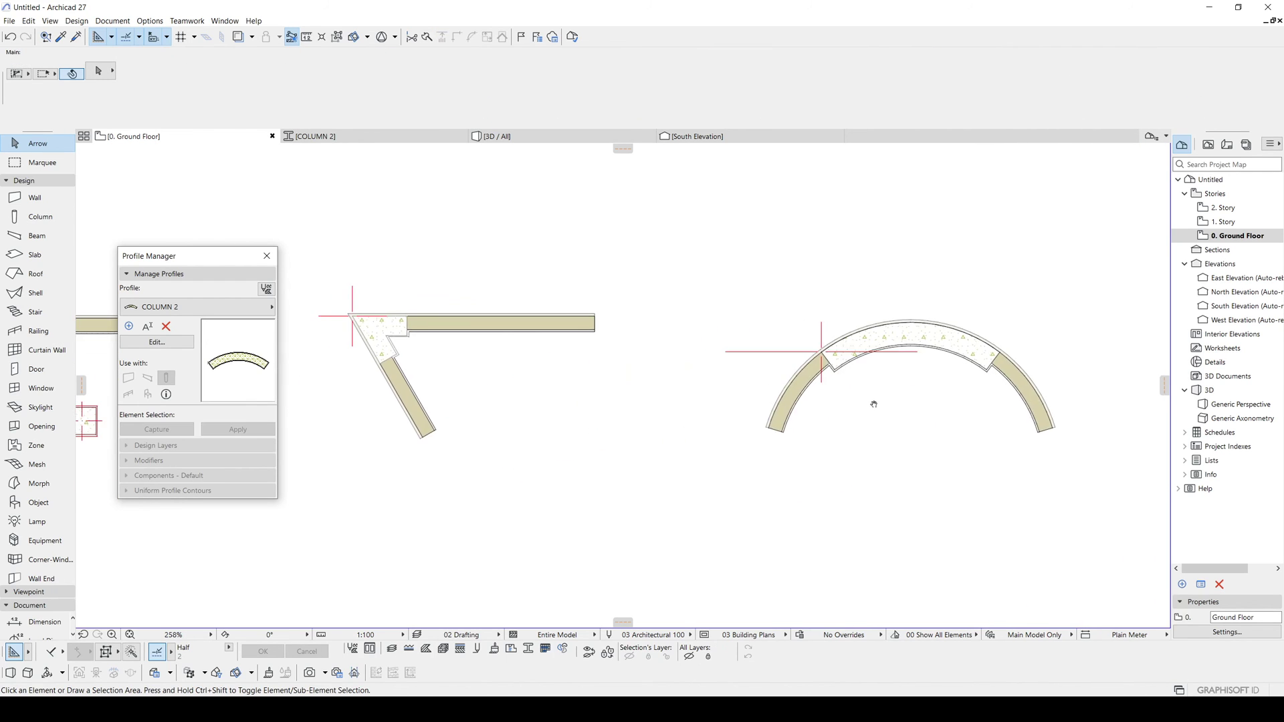
scroll(802, 414, "down", 1)
middle_click_drag(658, 390, 706, 389)
scroll(893, 364, "up", 2)
middle_click_drag(884, 365, 777, 361)
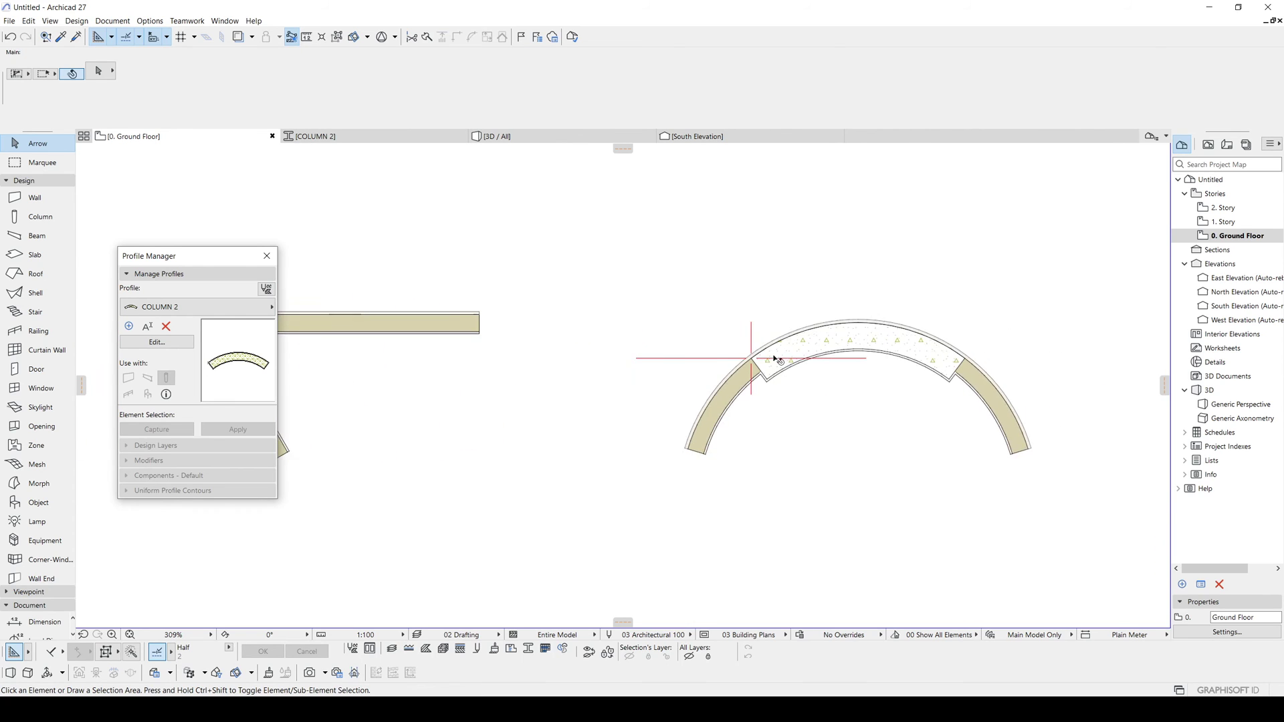
scroll(778, 361, "up", 2)
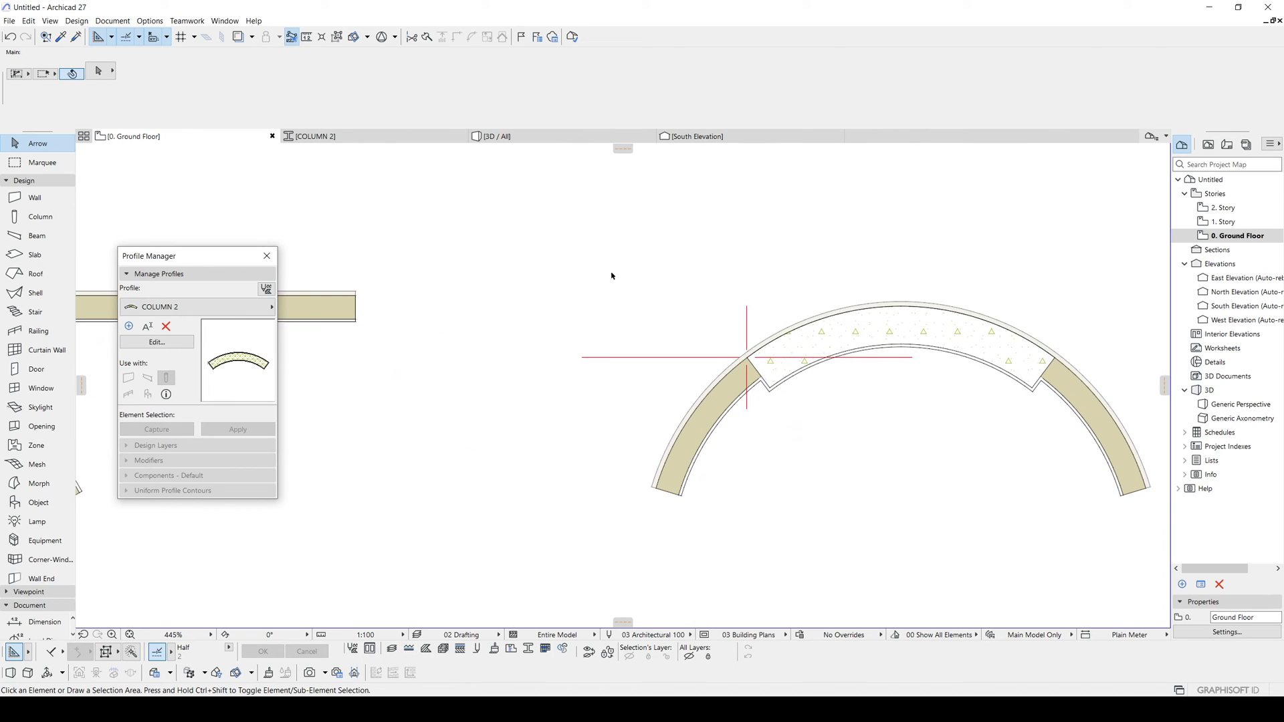
left_click(896, 323)
scroll(602, 364, "down", 2)
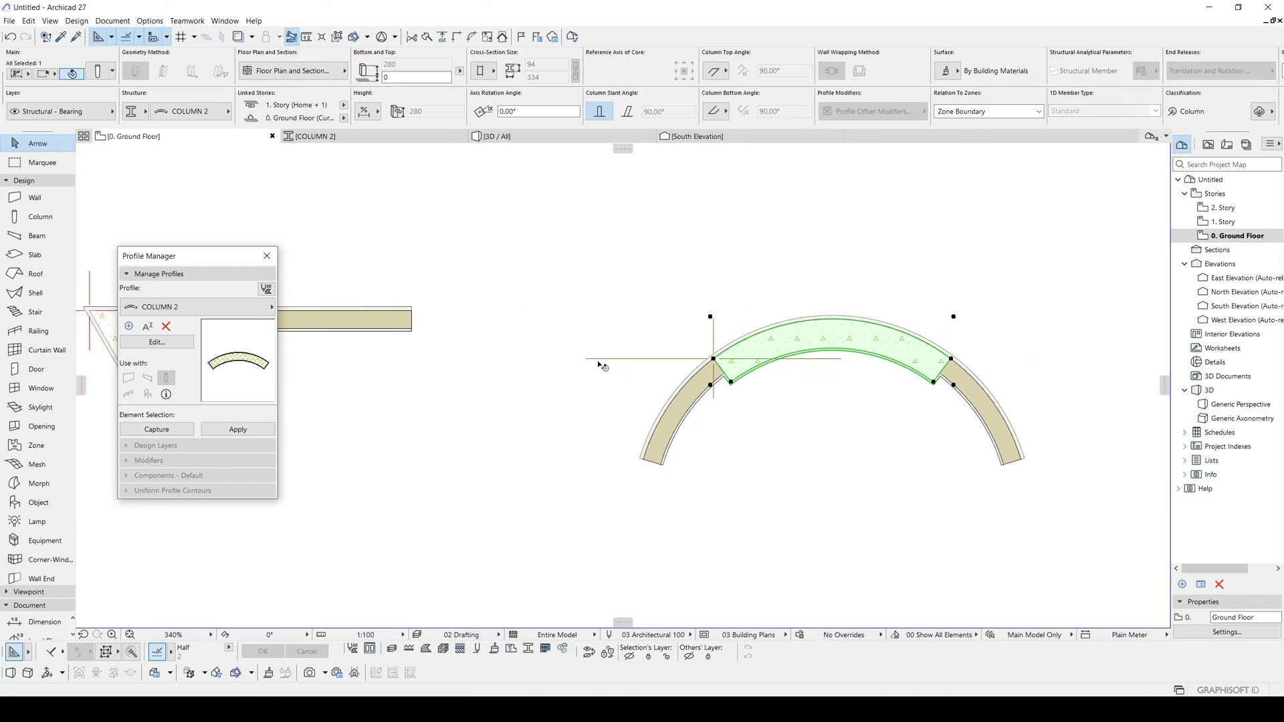
middle_click_drag(602, 364, 647, 355)
left_click(411, 334, "shift")
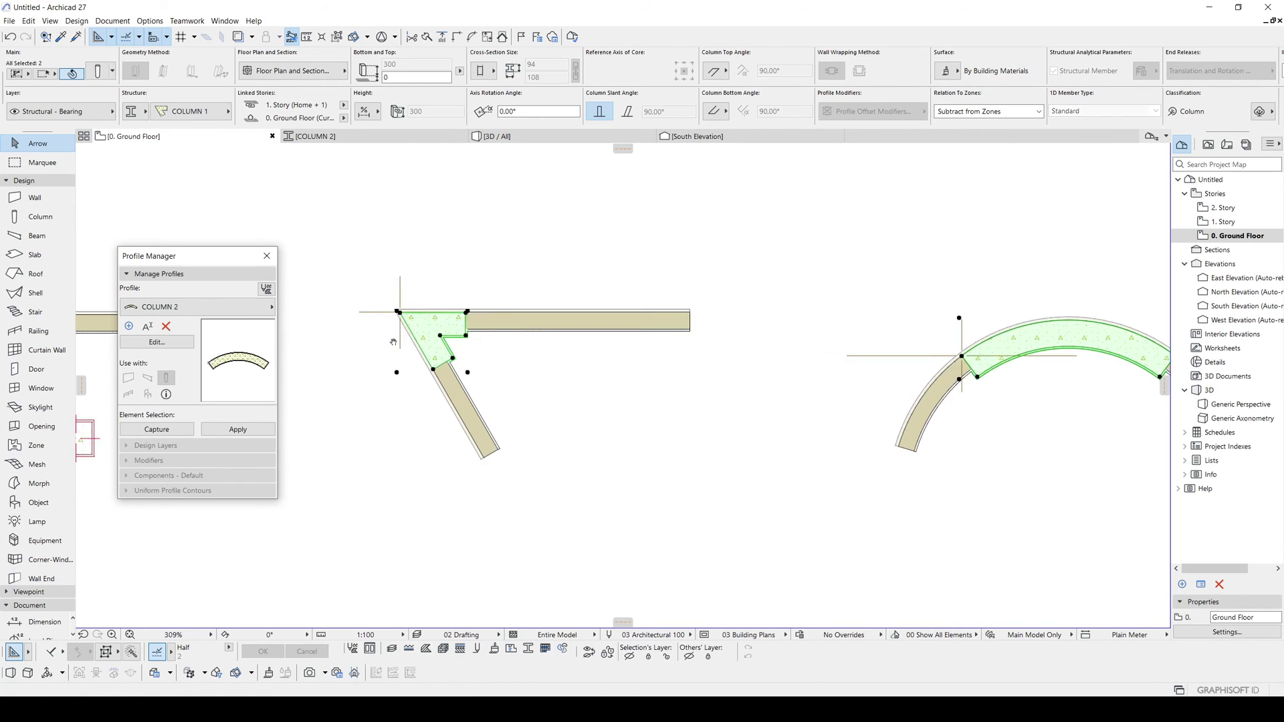
middle_click_drag(301, 341, 829, 388)
left_click(479, 386, "shift")
left_click(611, 484, "shift")
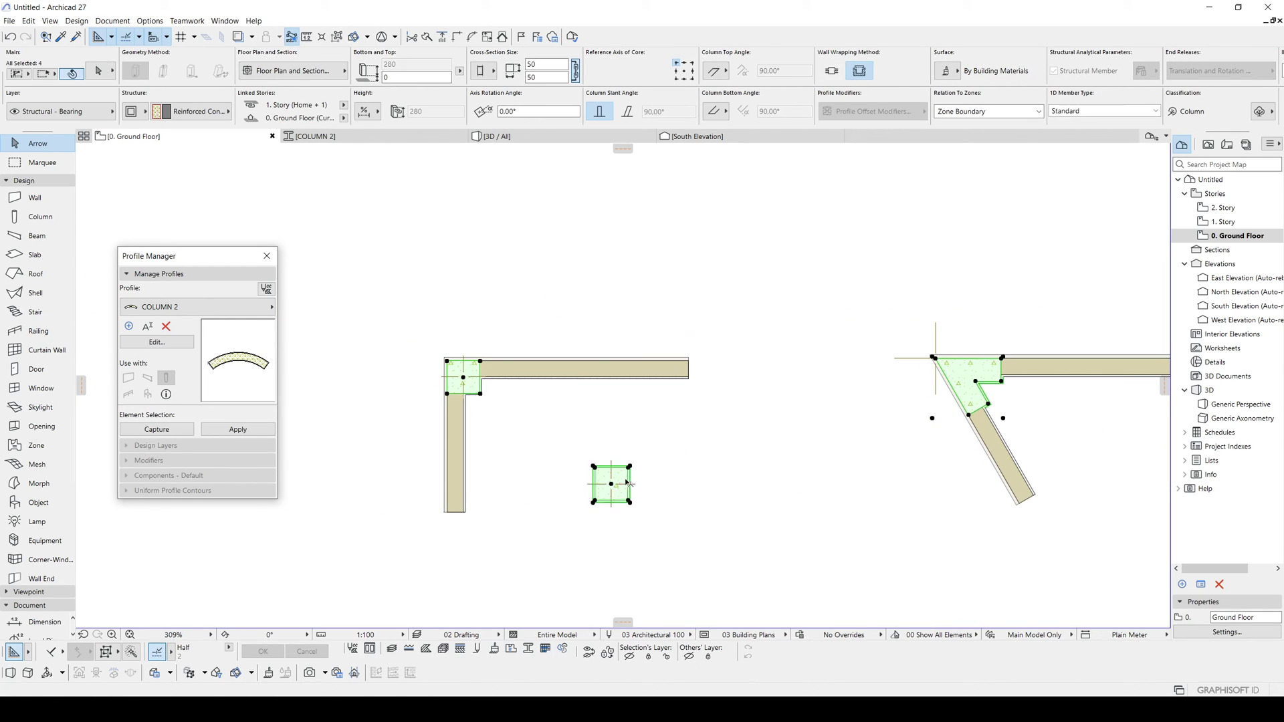
middle_click_drag(781, 483, 430, 447)
key("ctrl+t")
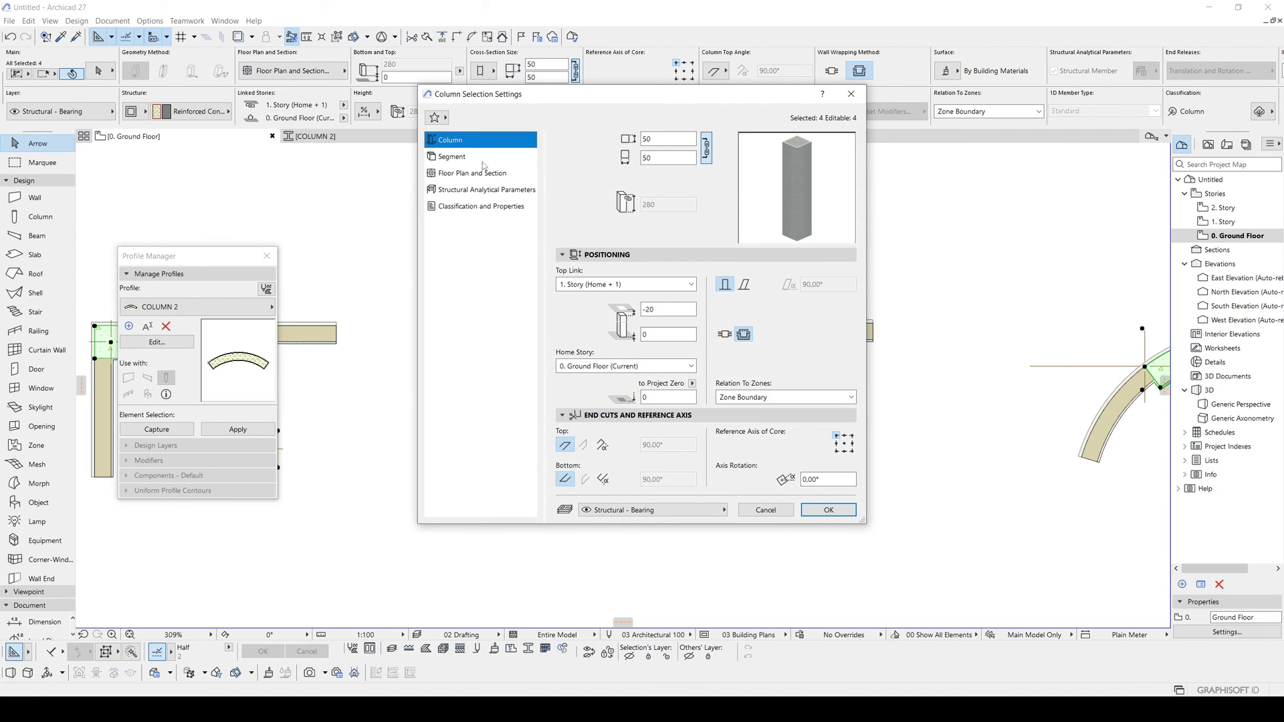
left_click(430, 172)
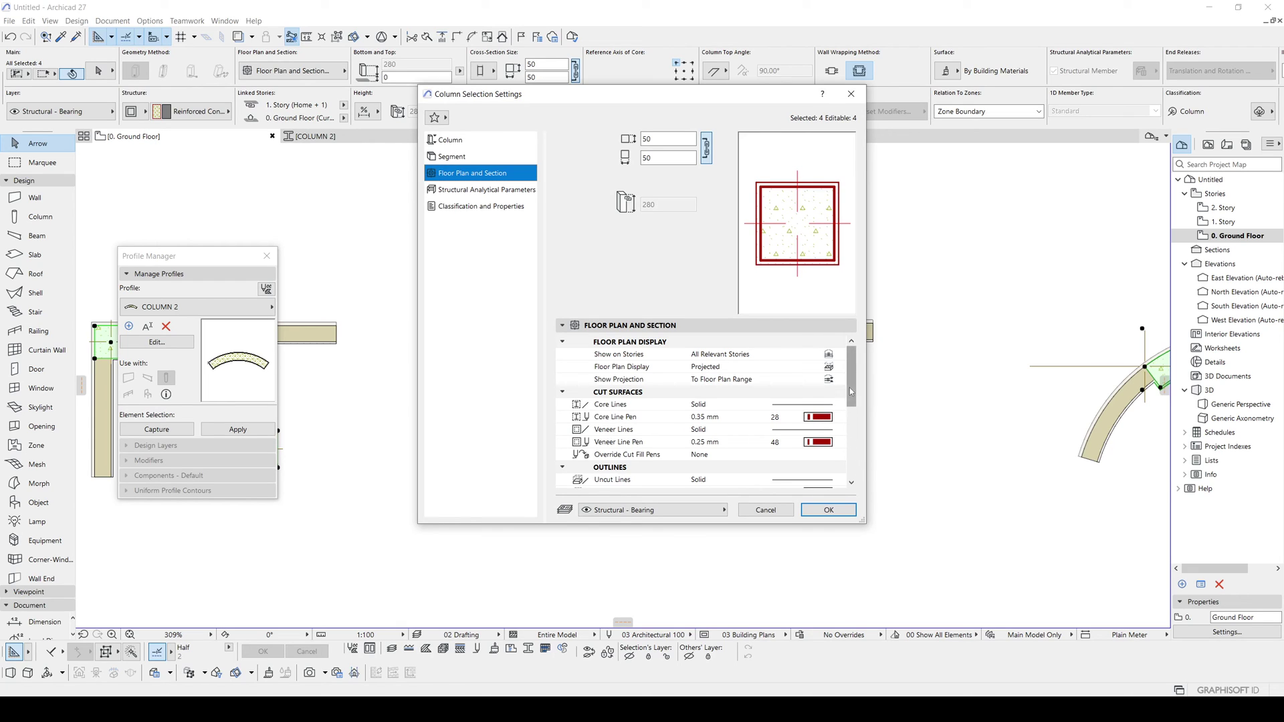
scroll(850, 391, "down", 4)
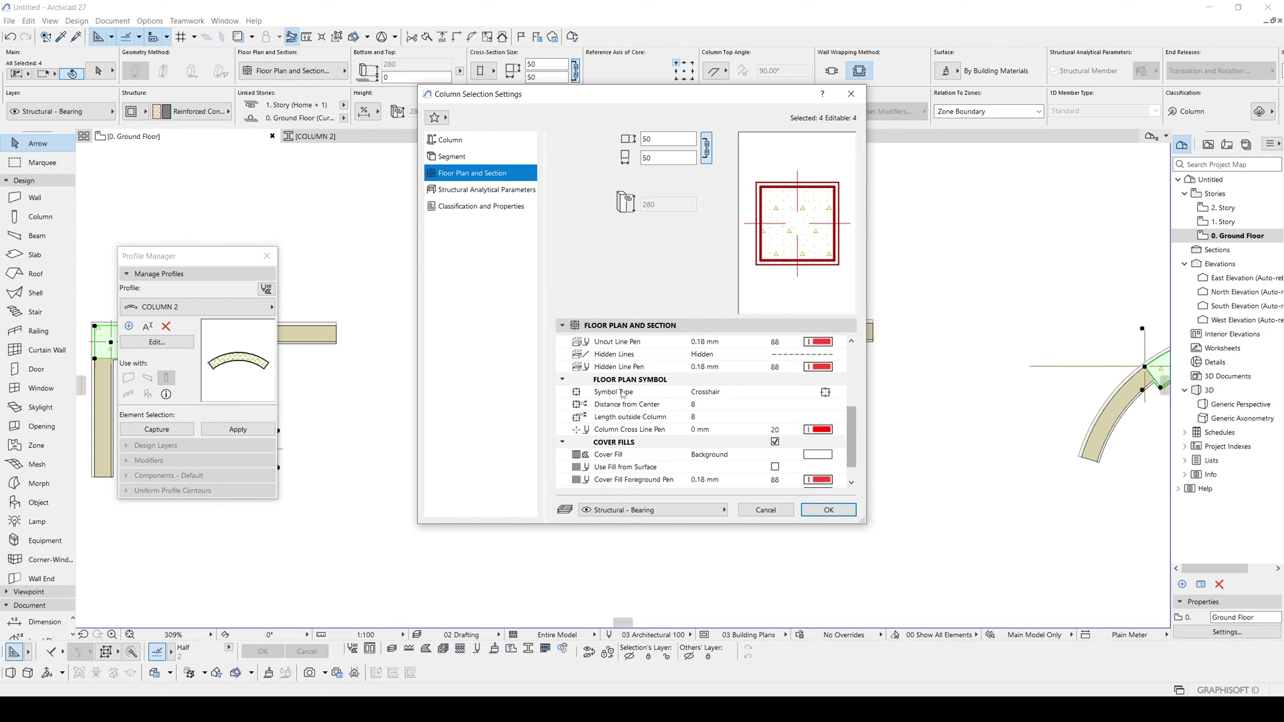
left_click(825, 392)
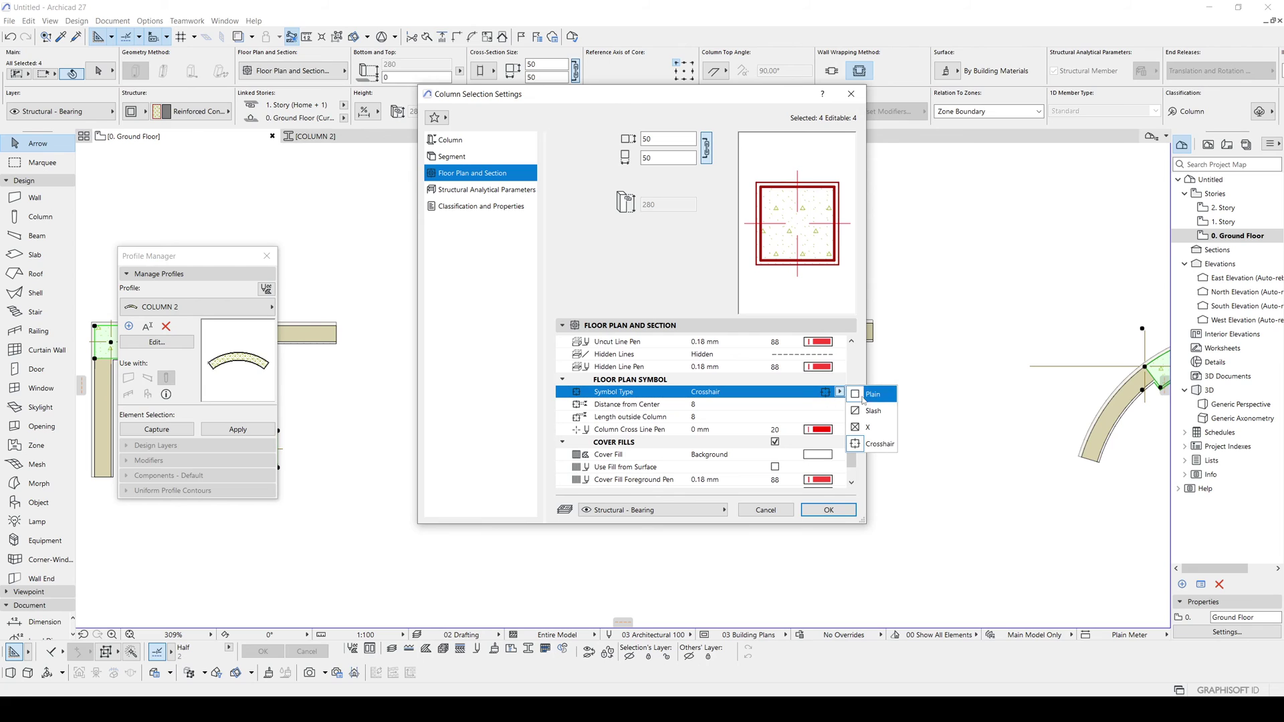
left_click(872, 394)
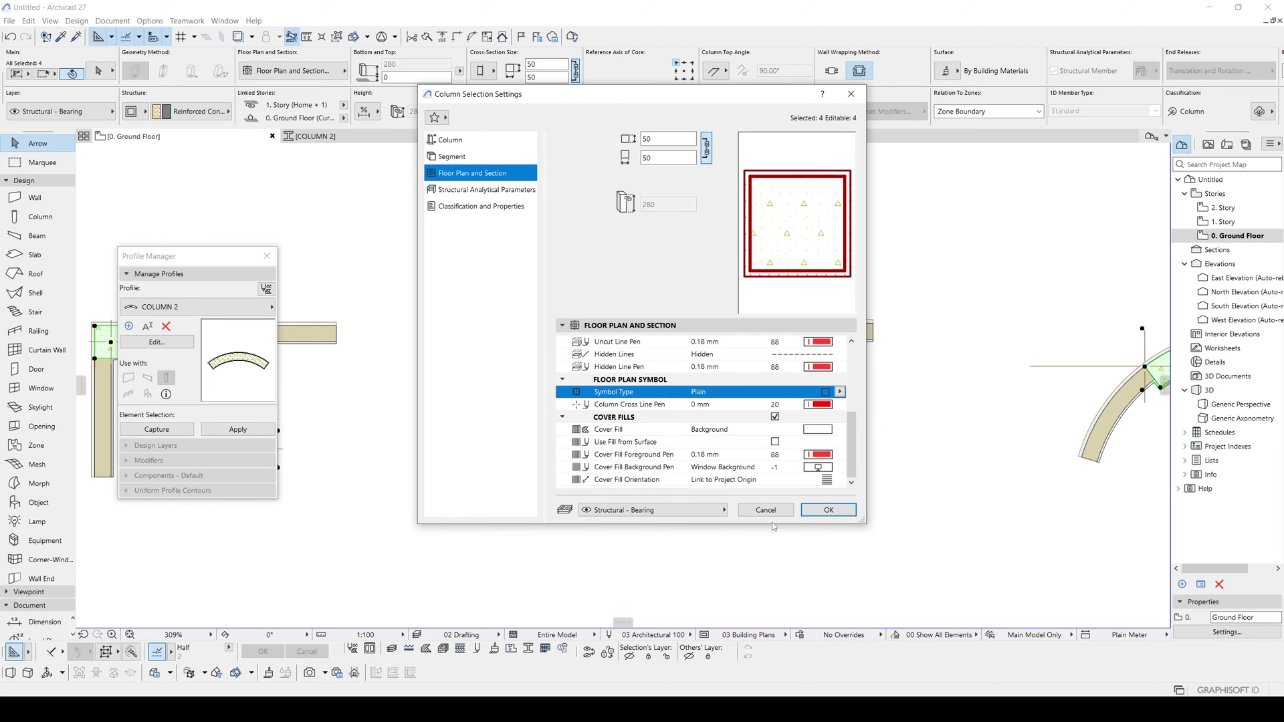
left_click(828, 509)
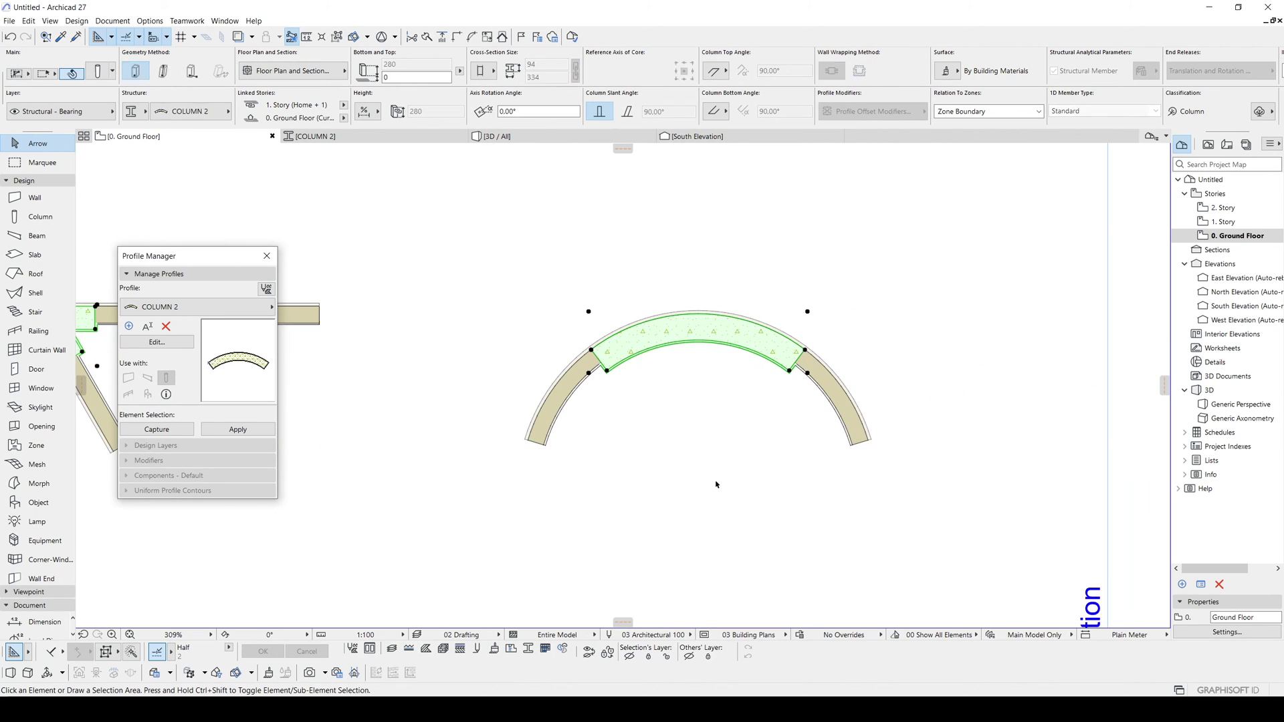
left_click(895, 462)
Step: Move the two angled walls with their COLUMN 1 column closer to the square-cornered walls
scroll(897, 460, "down", 5)
scroll(897, 460, "down", 2)
scroll(605, 441, "up", 3)
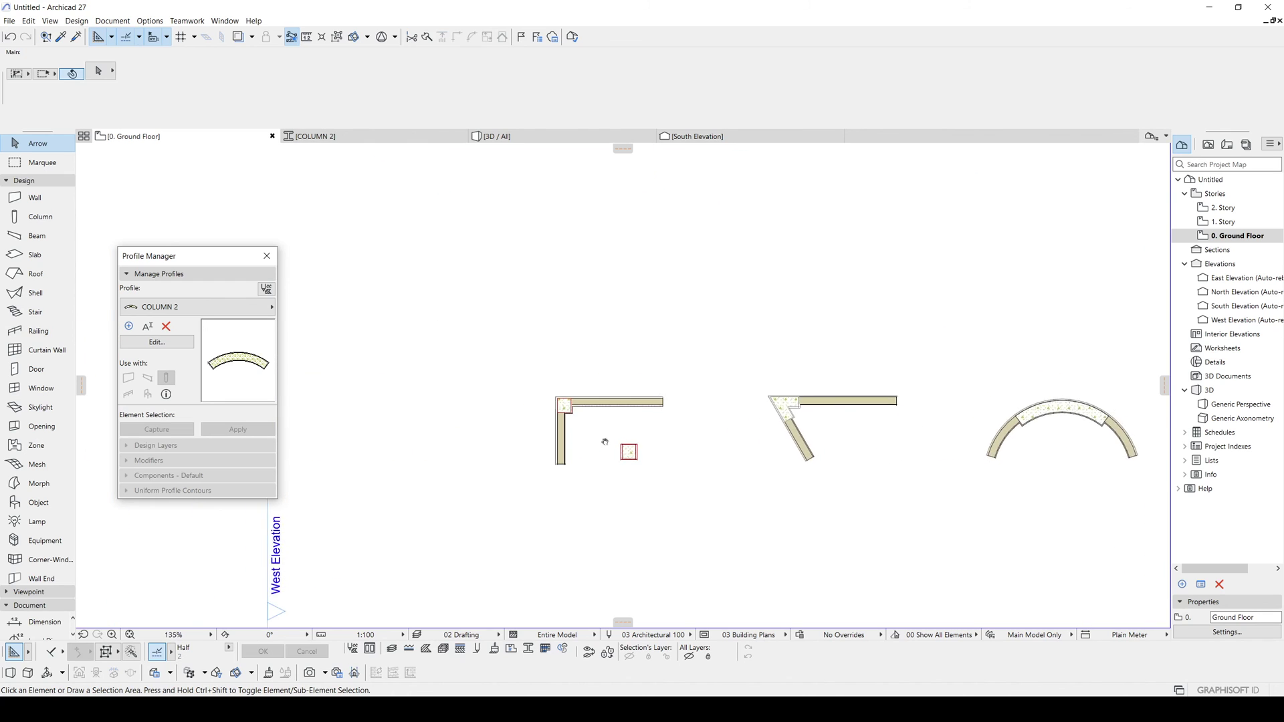
middle_click_drag(940, 493, 791, 462)
left_click_drag(827, 462, 626, 327)
left_click_drag(687, 420, 616, 418)
Step: Move the arc wall with its curved column about 476 at 180° toward the angled walls
left_click(954, 387)
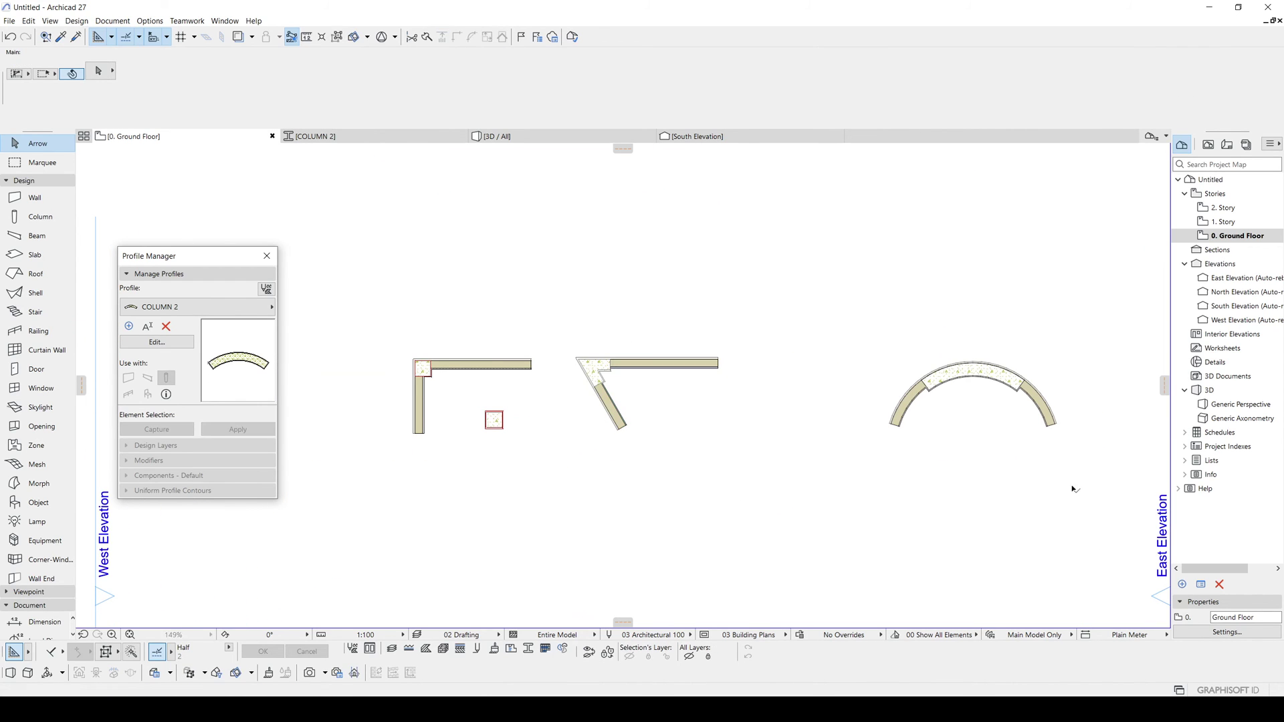
left_click(954, 386)
left_click_drag(942, 474, 803, 466)
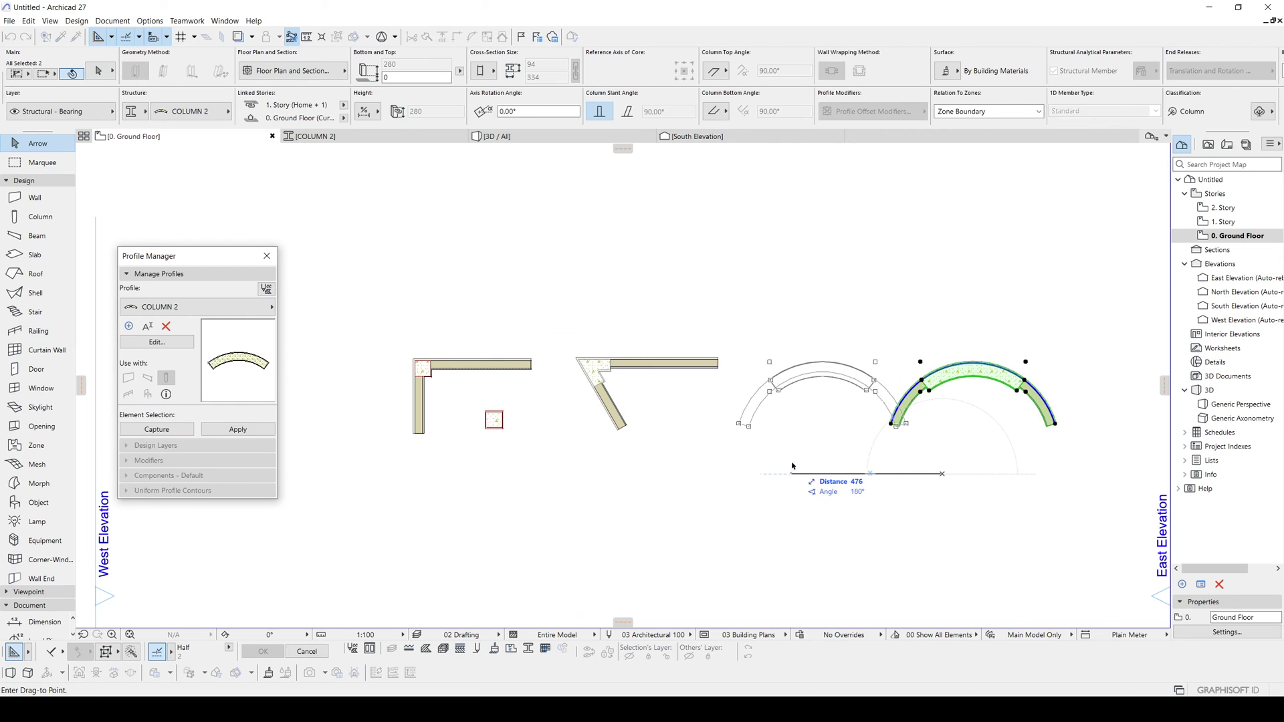
left_click(790, 466)
Step: Inspect the columns and walls in the 3D view and return to the ground floor plan
left_click_drag(544, 450, 479, 409)
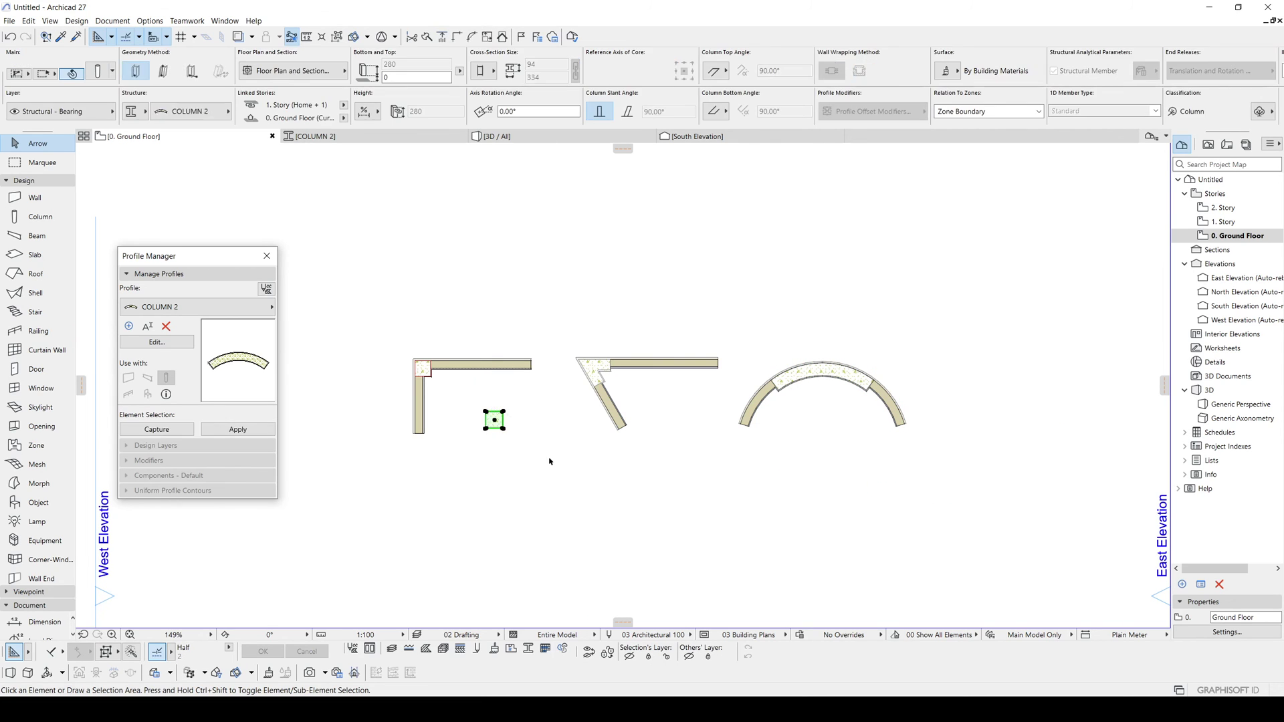
key("F3")
scroll(689, 415, "down", 3)
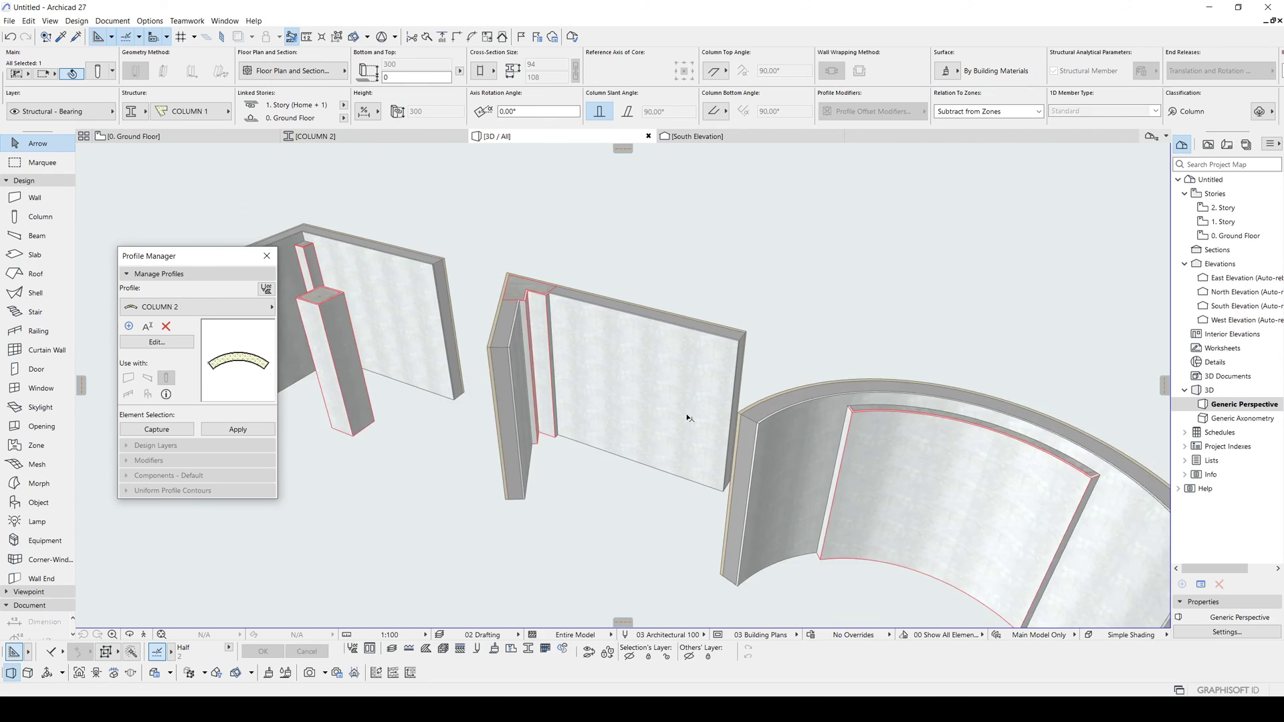
middle_click_drag(689, 414, 662, 374, "shift")
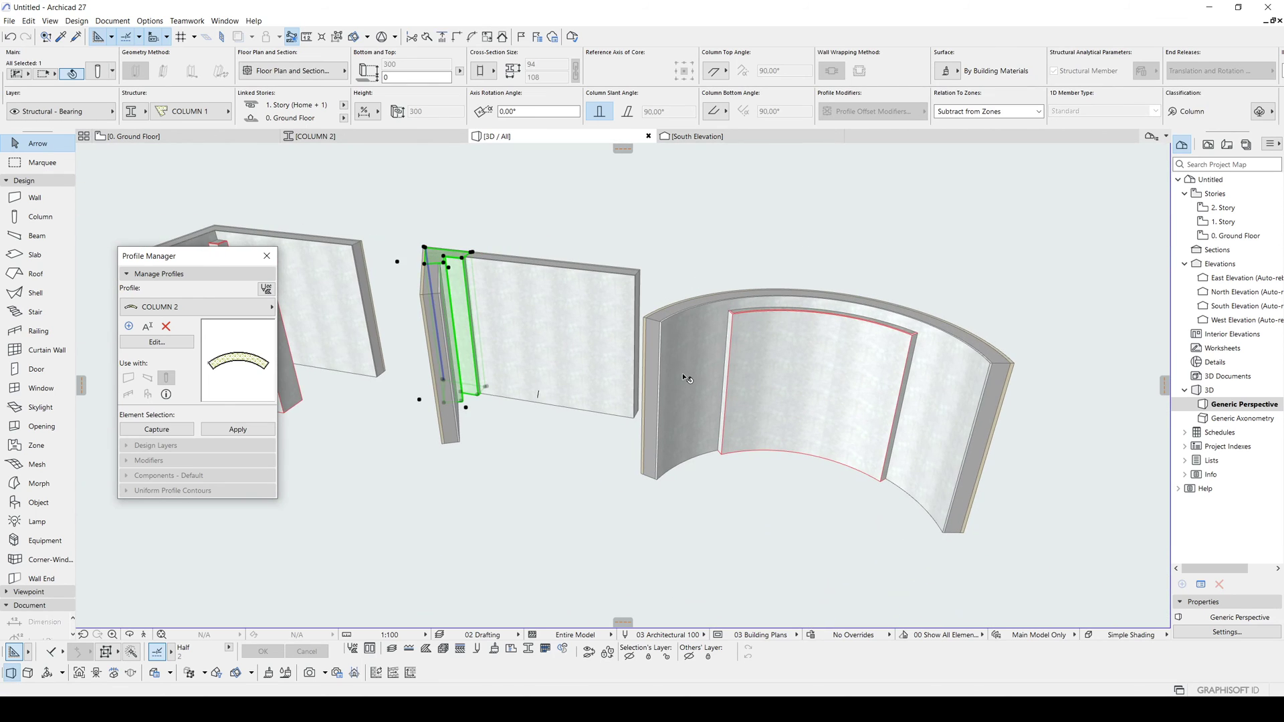
key("F2")
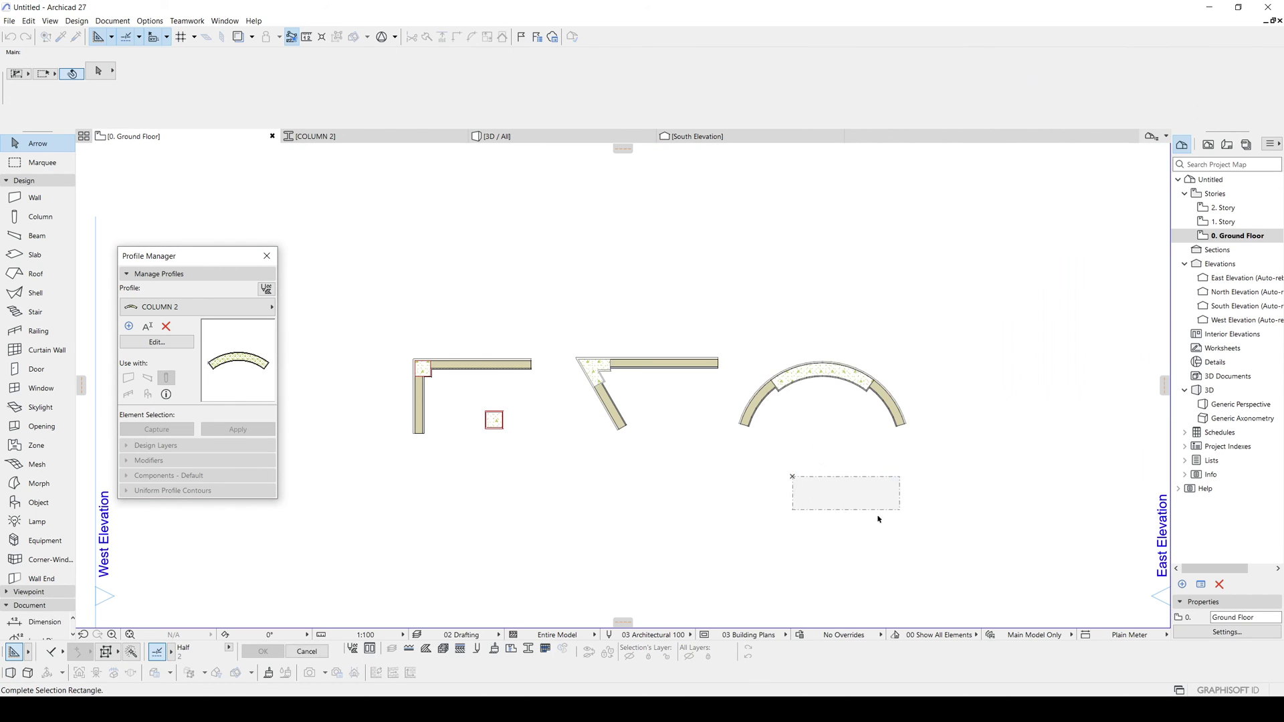
Step: Set the Plaster - Gypsum building material's cut fill to Solid + Dot & Dashed with foreground pen 1
scroll(821, 379, "up", 5)
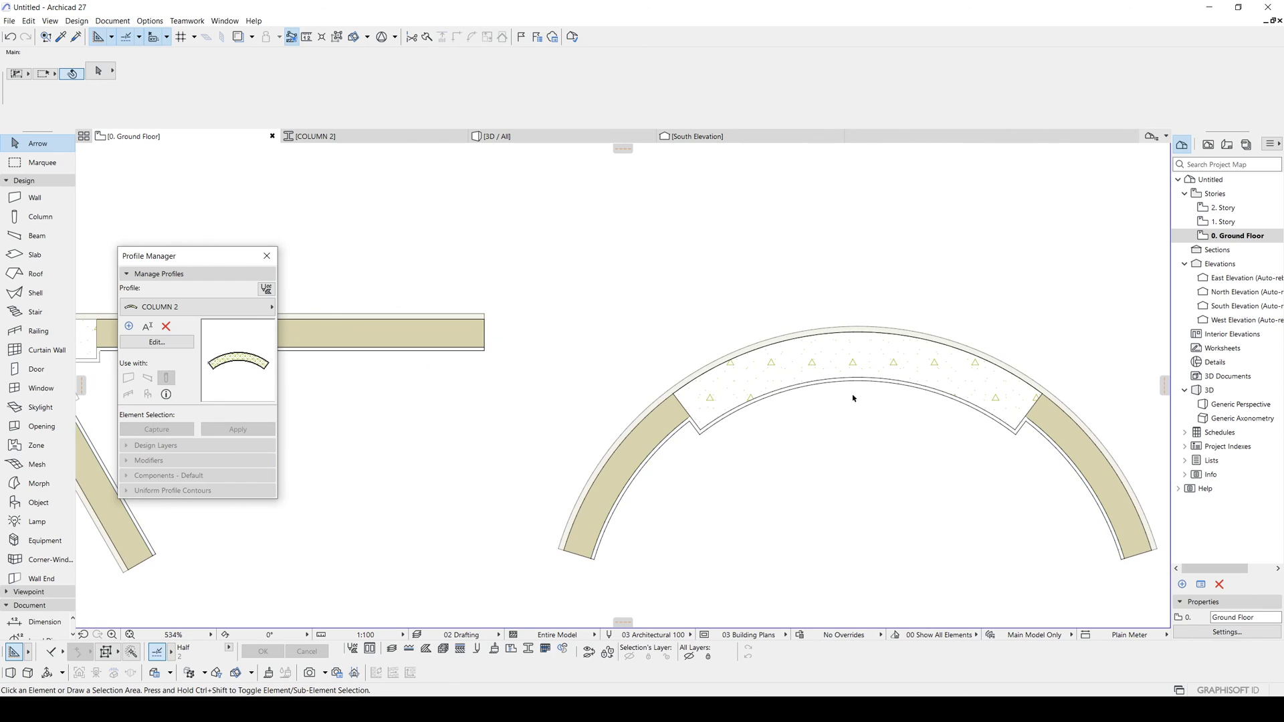
left_click(761, 404)
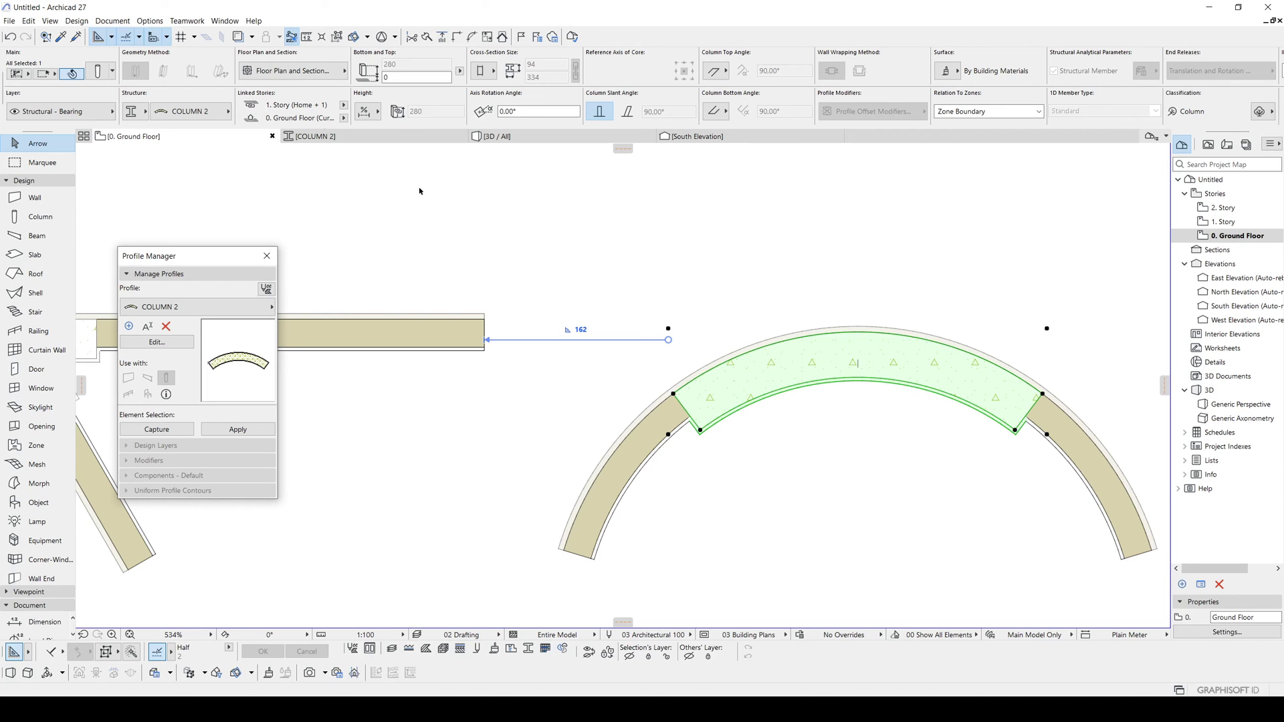
left_click(150, 20)
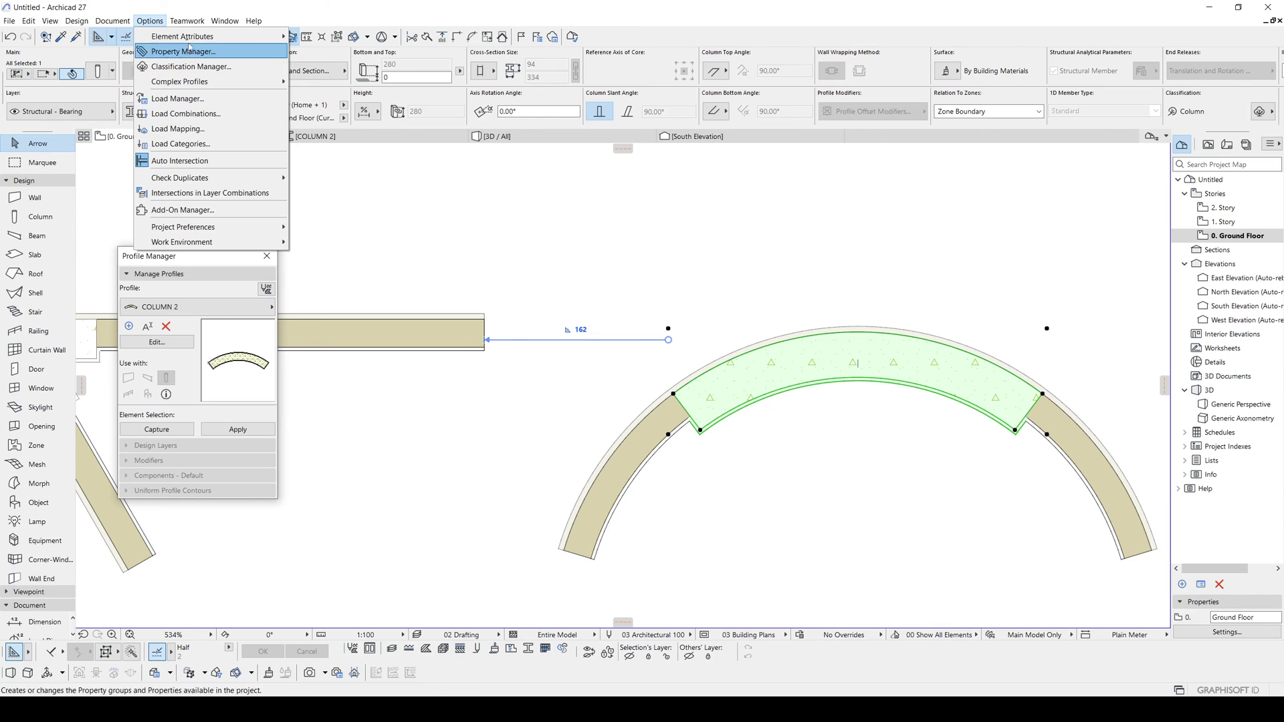
mouse_move(187, 37)
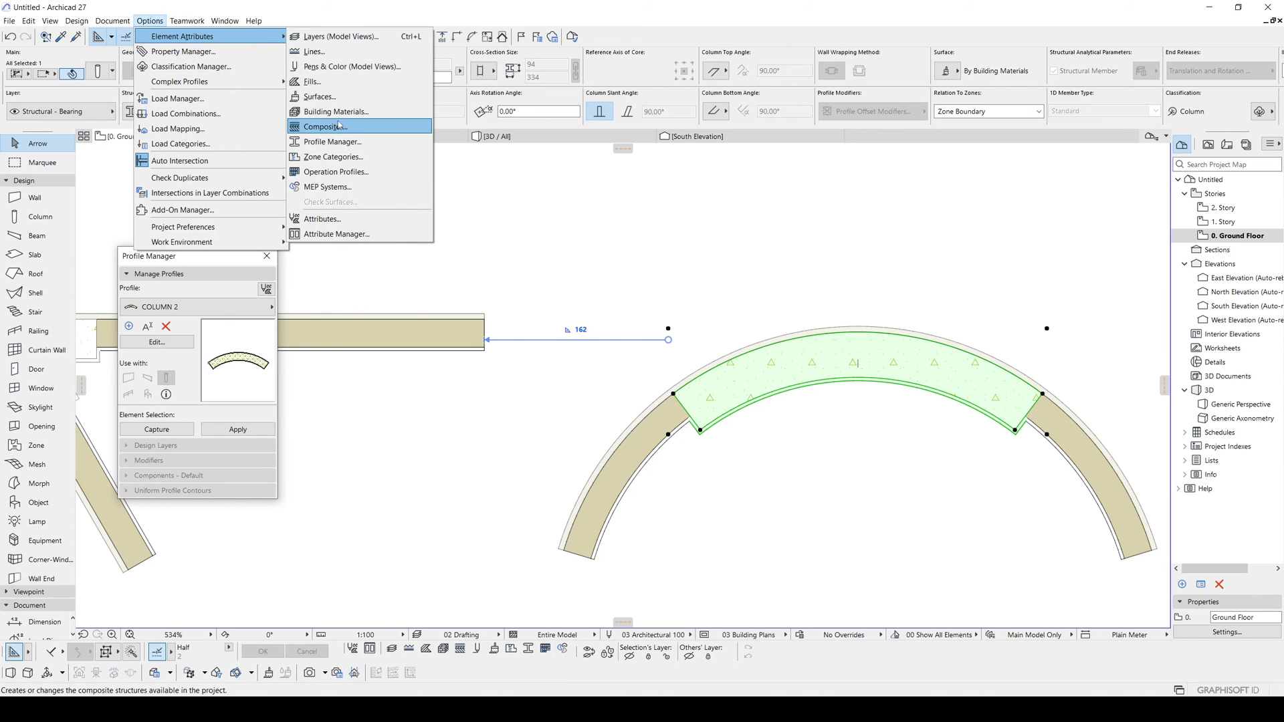
left_click(318, 112)
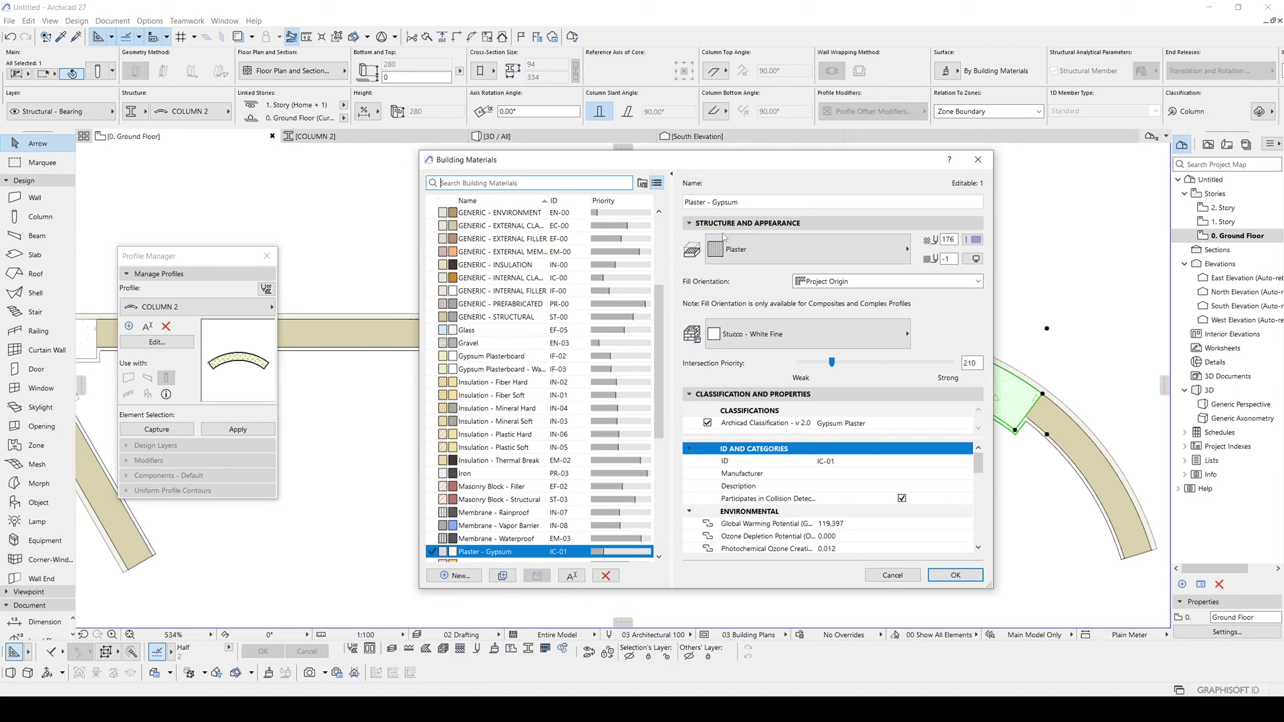
left_click(757, 258)
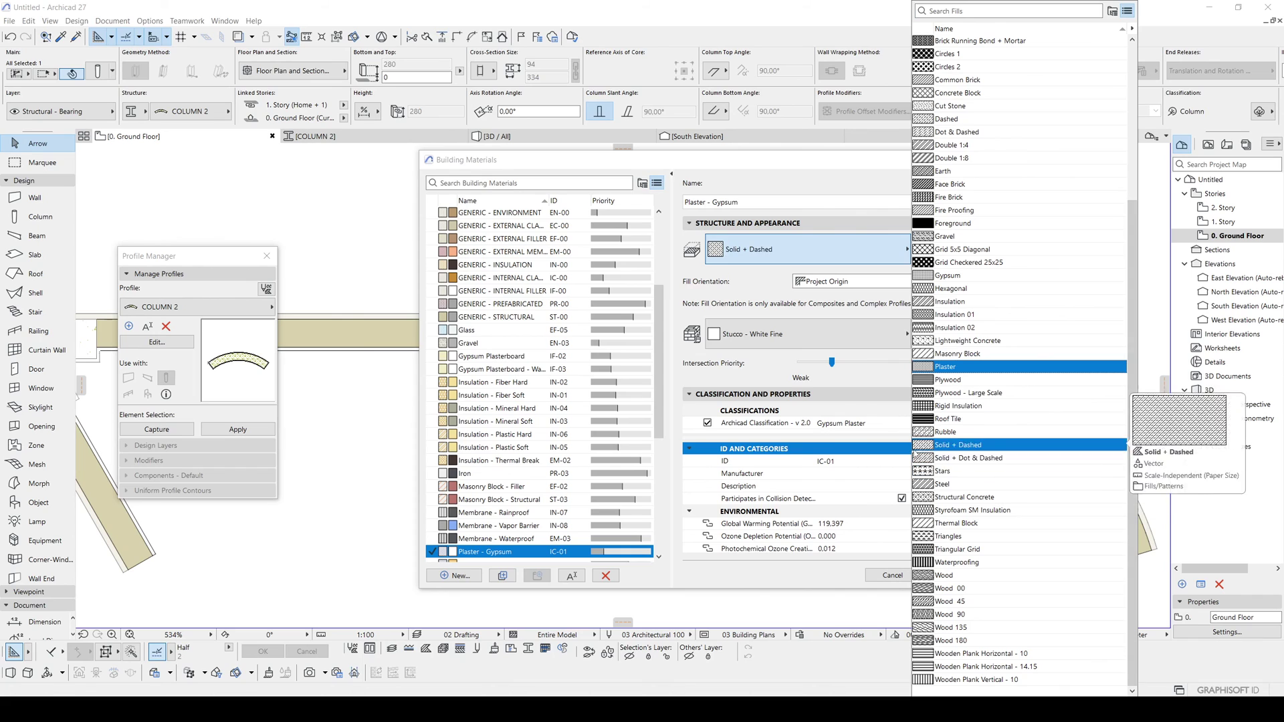
left_click(988, 461)
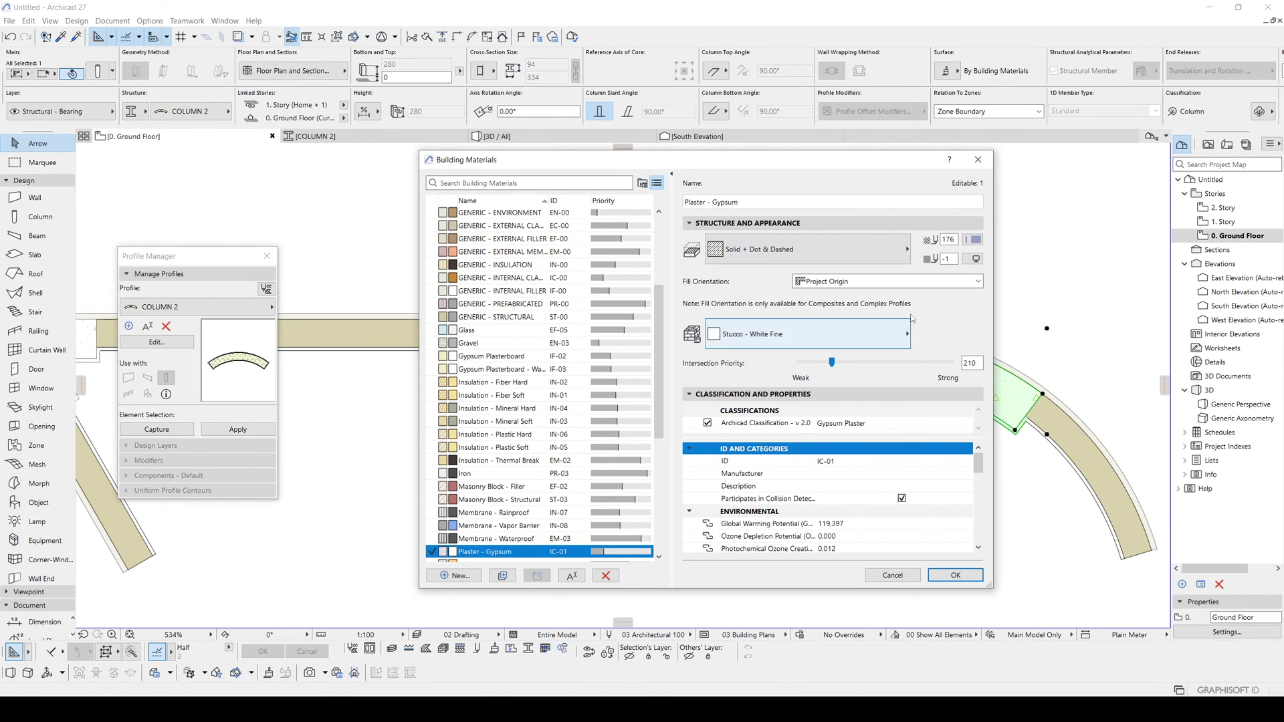
left_click(975, 240)
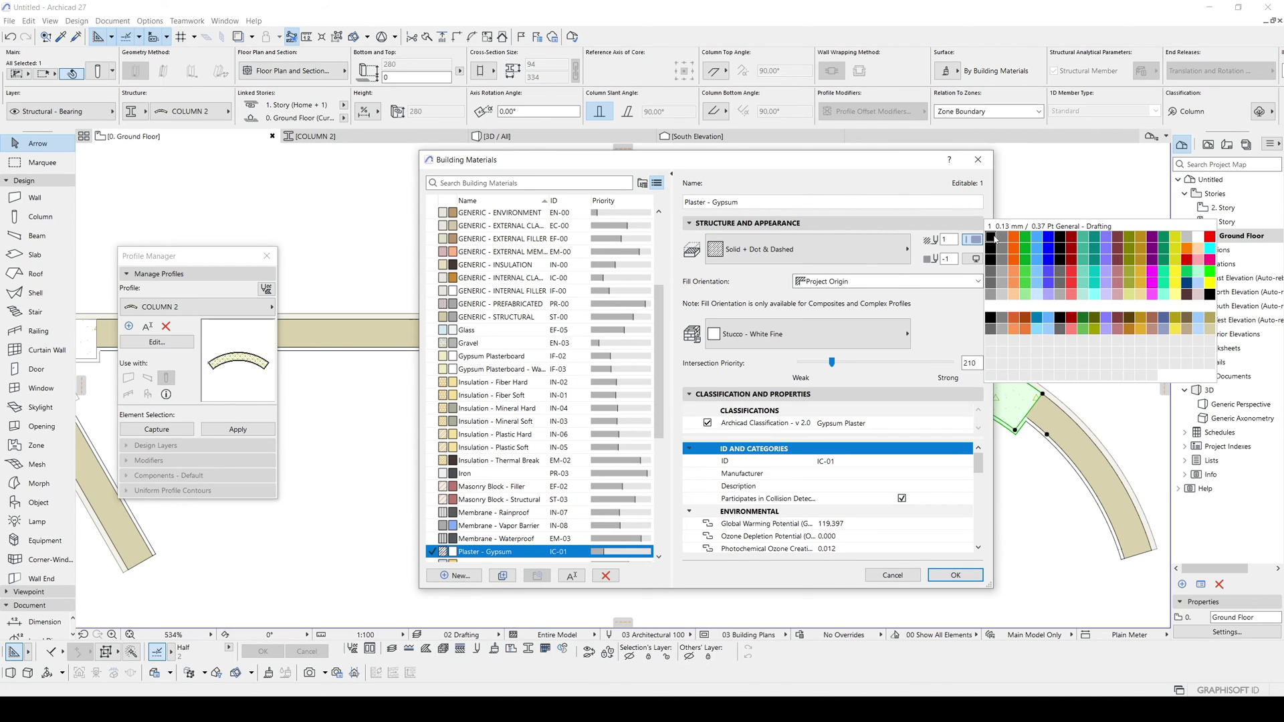
left_click(994, 239)
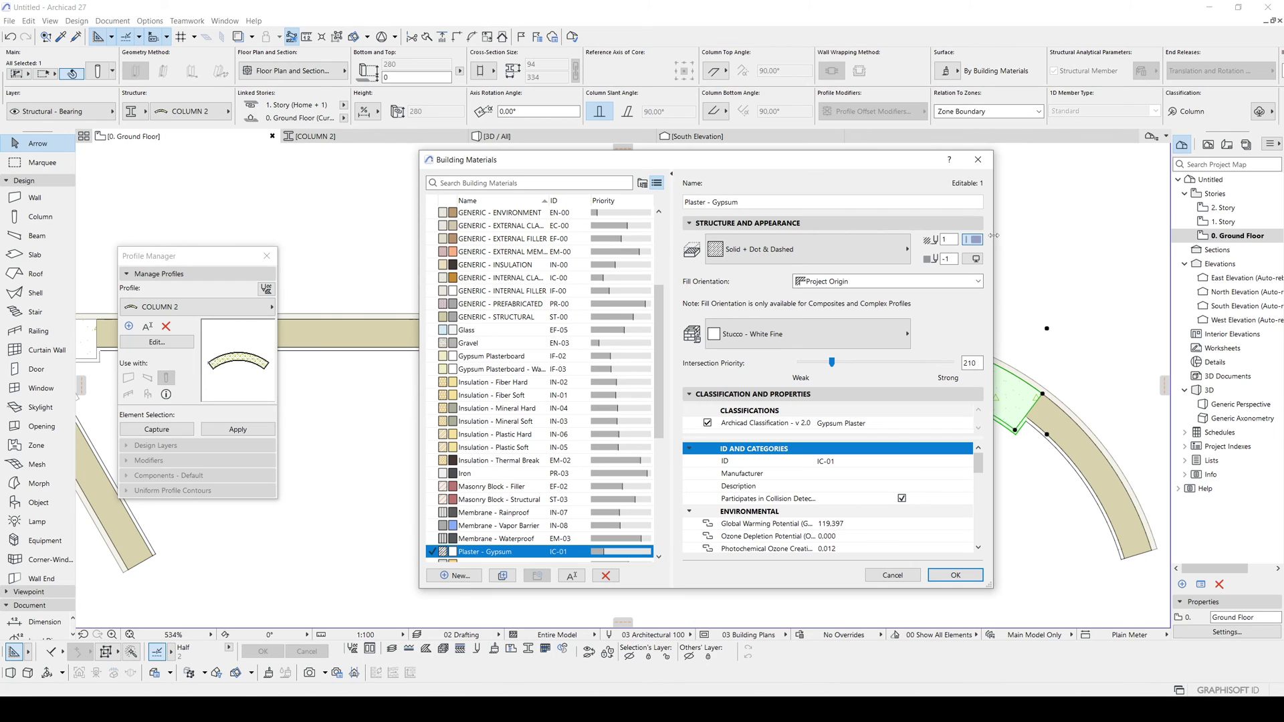
Step: Accept the plaster building material's fill change, and try undoing and redoing the last drag
left_click(956, 576)
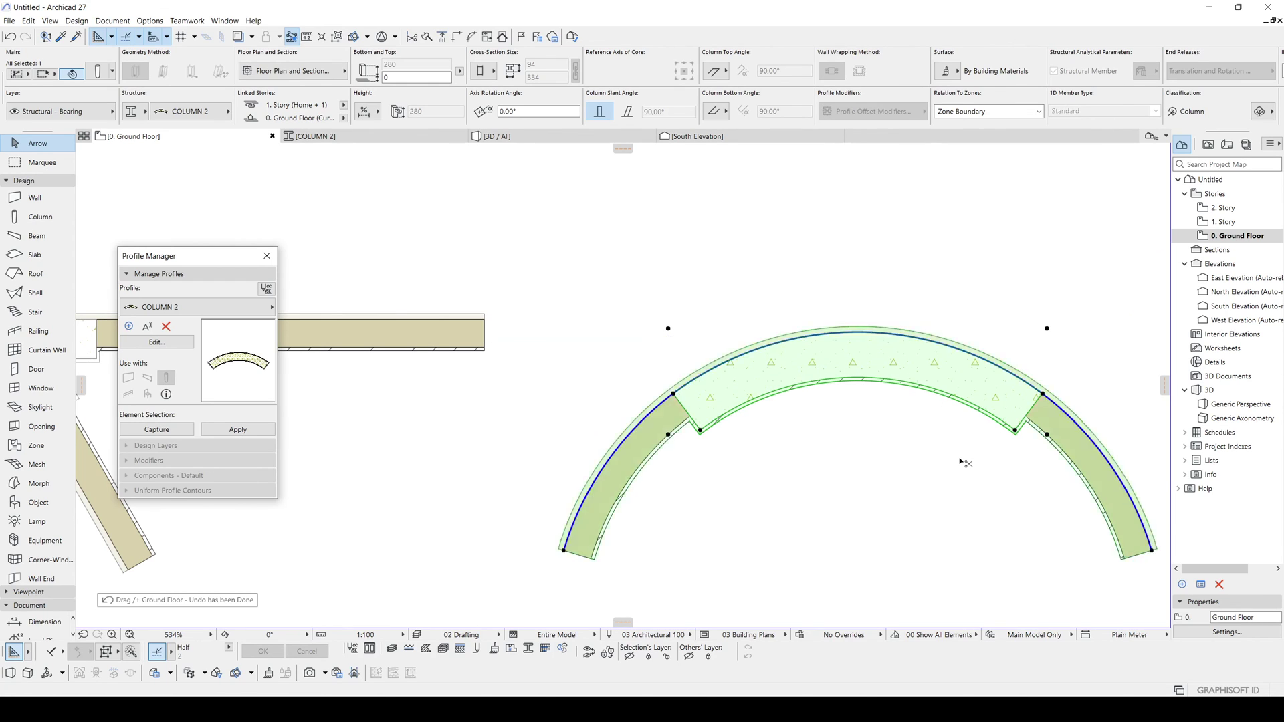
key("ctrl+z")
left_click(26, 36)
left_click(747, 409)
left_click(747, 409)
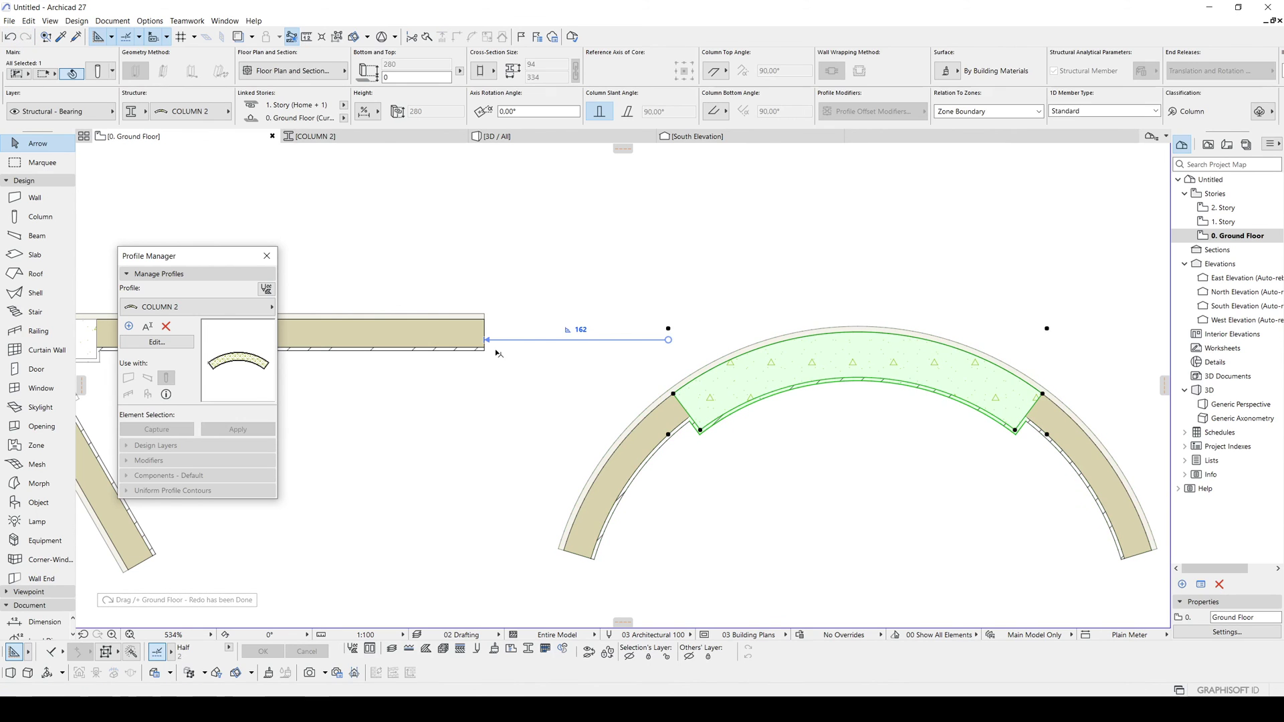
Step: Set the Plaster - Gypsum building material's cut fill to Gypsum with foreground pen 18
left_click(150, 21)
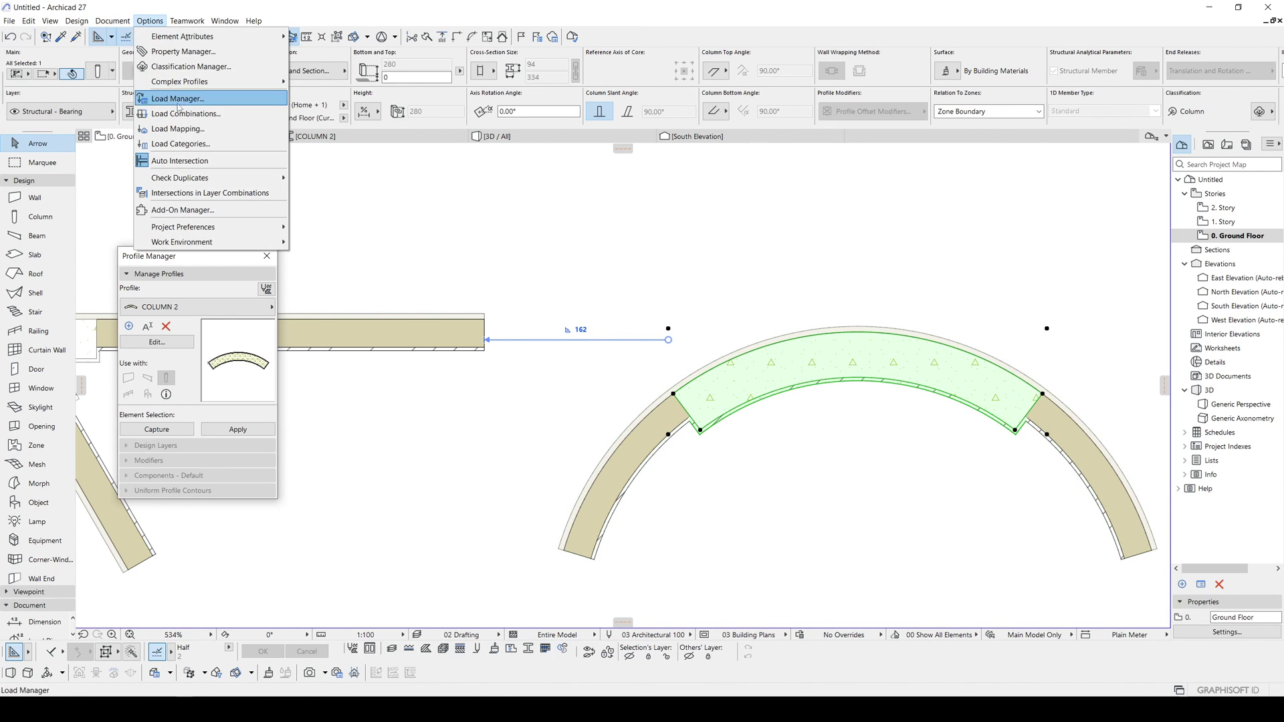
mouse_move(191, 86)
mouse_move(201, 36)
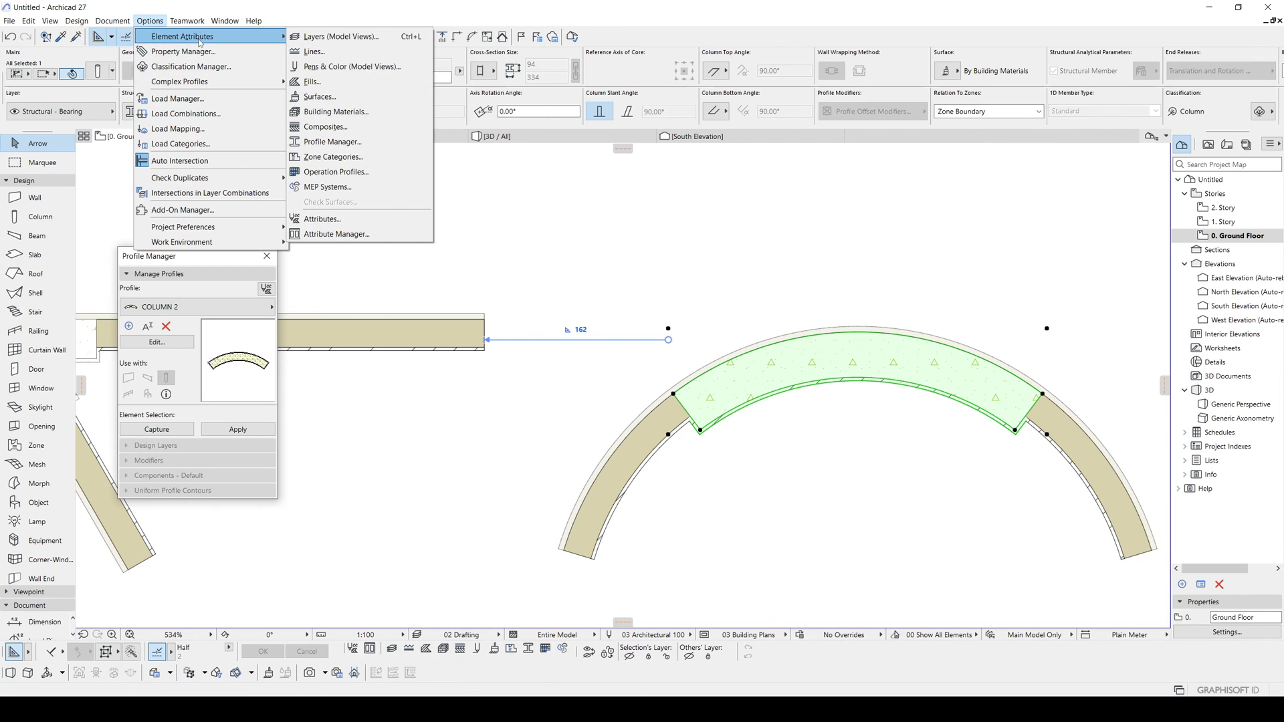
left_click(327, 112)
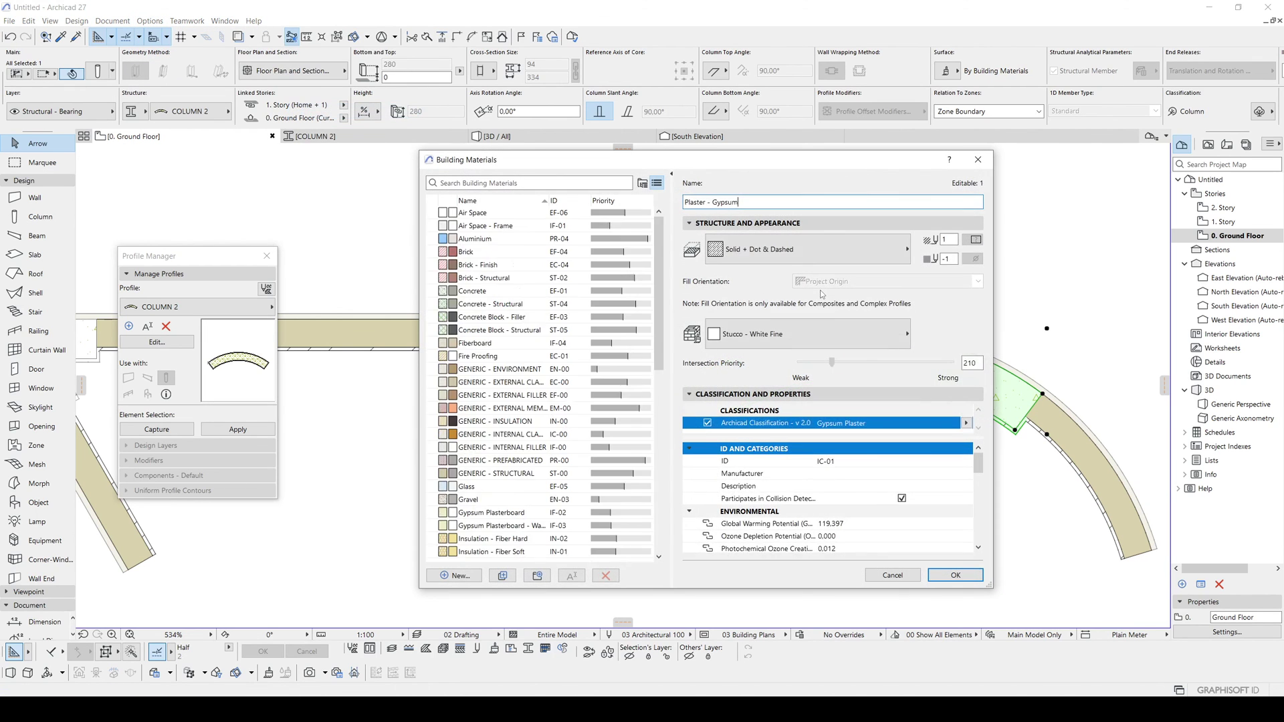
left_click(548, 551)
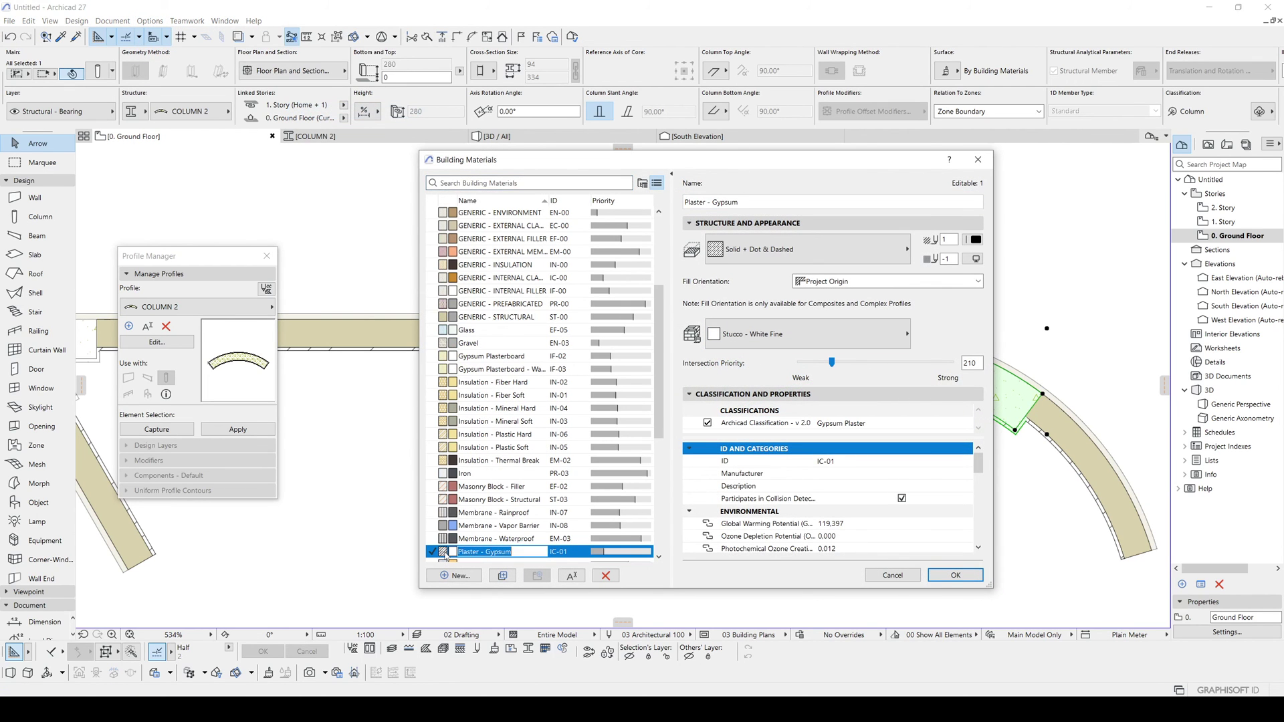
mouse_move(459, 554)
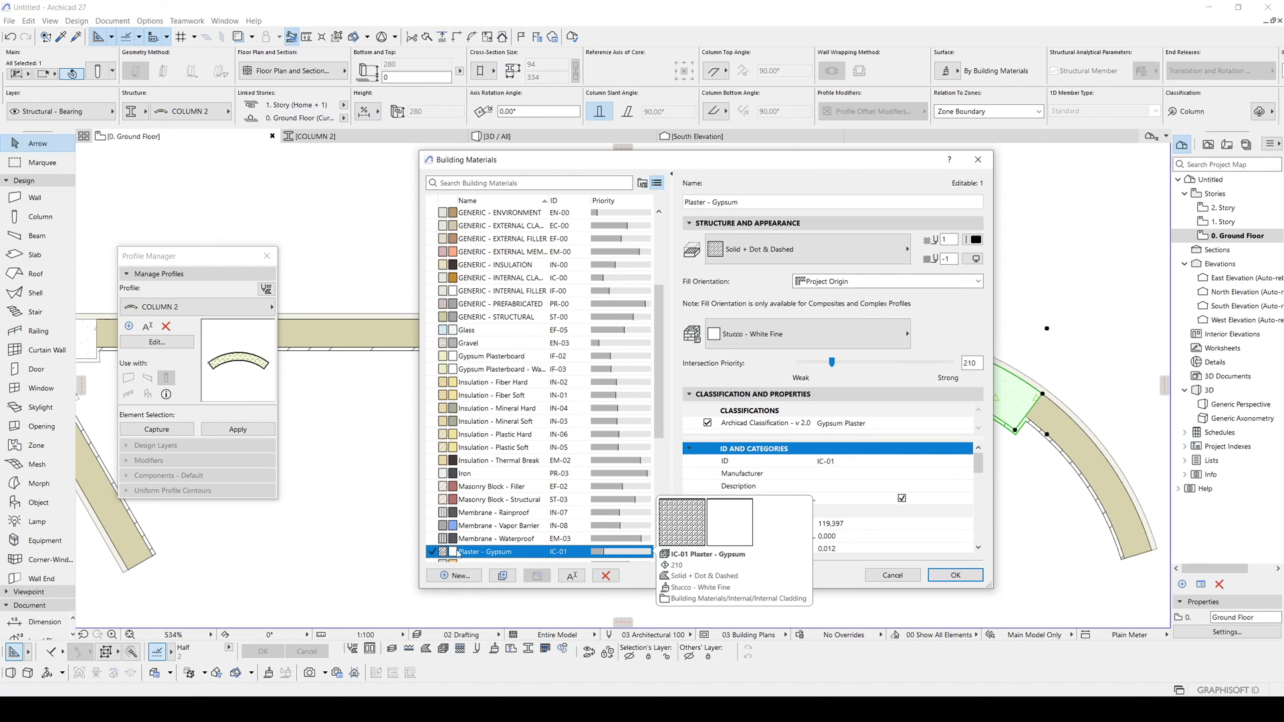
left_click(781, 242)
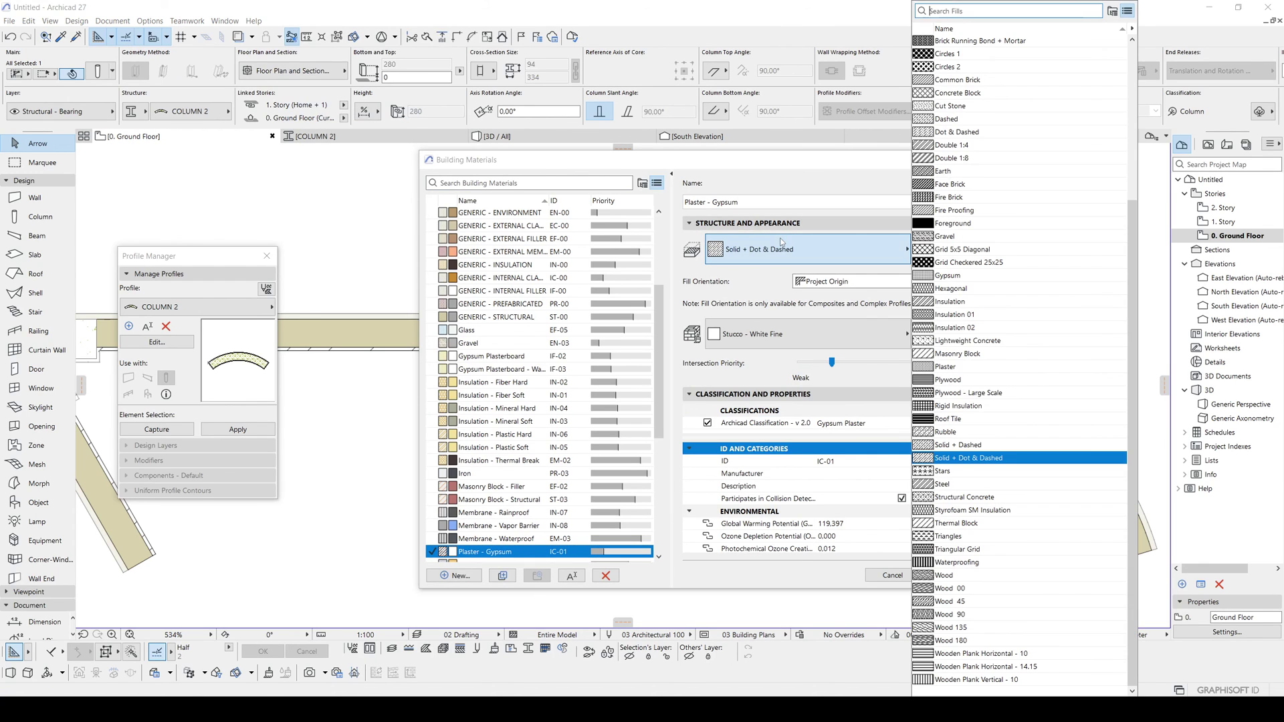
type("G")
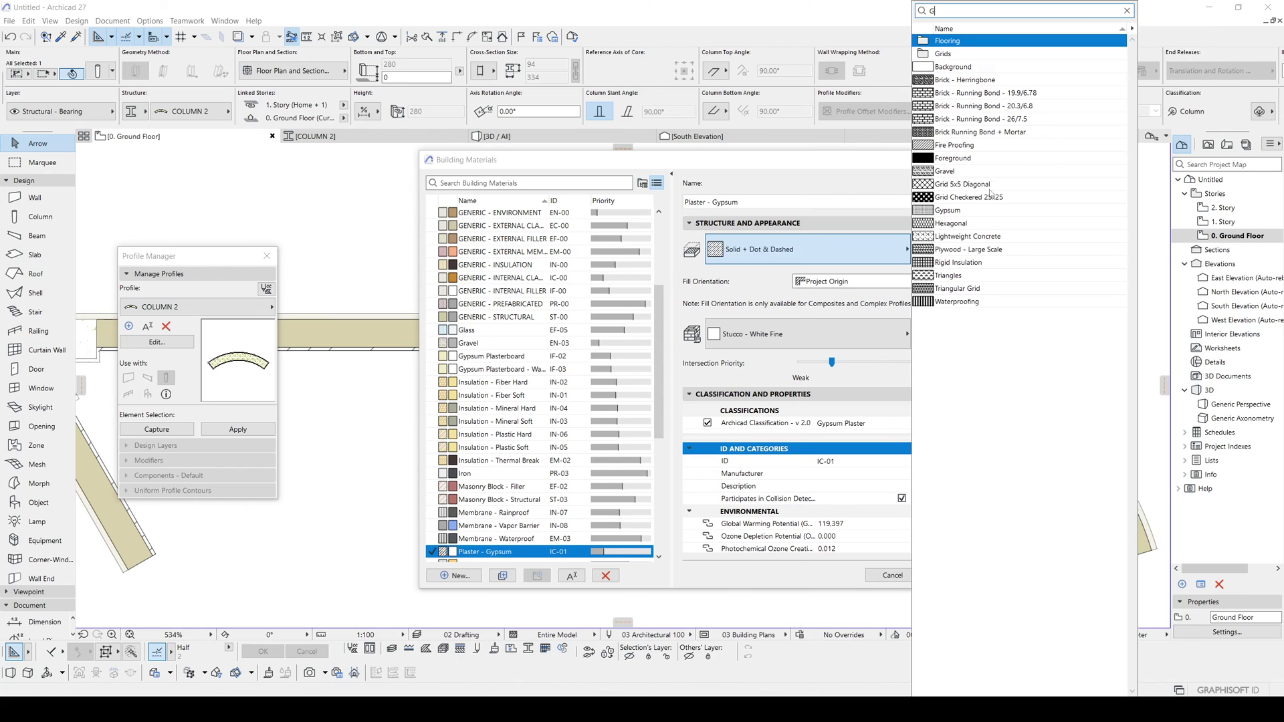
left_click(957, 210)
left_click(971, 241)
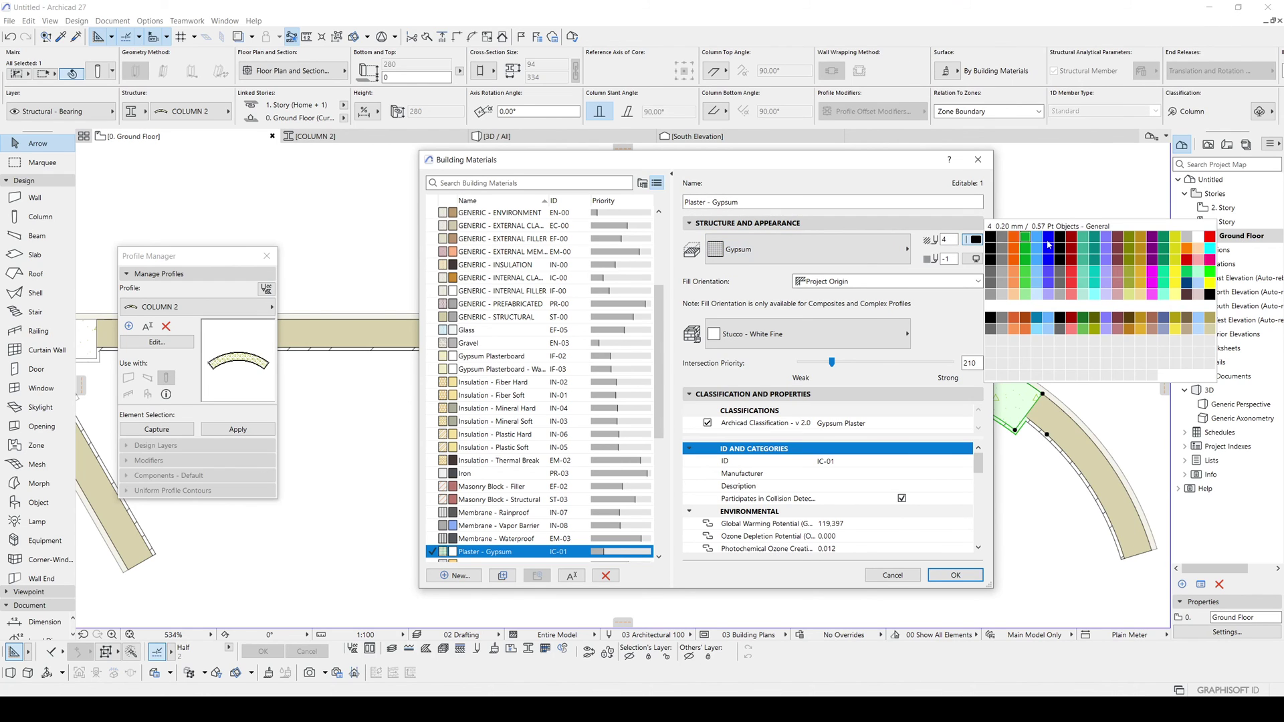
left_click(1190, 237)
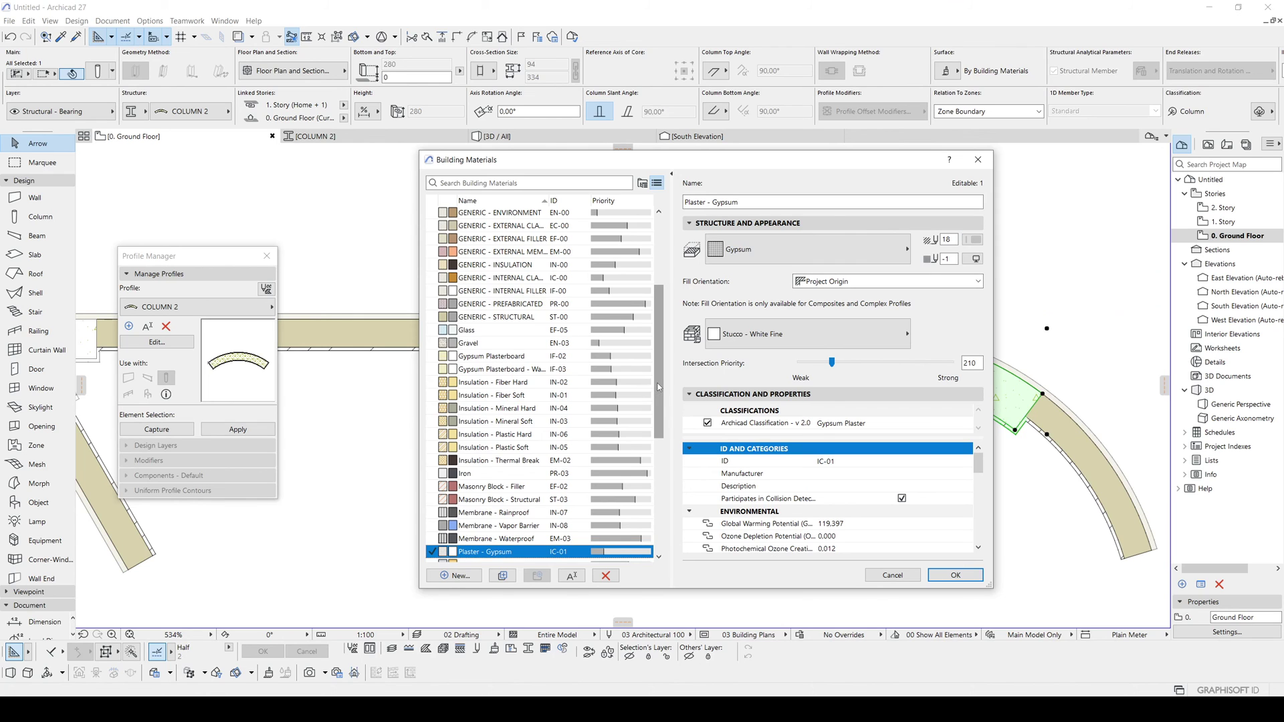
Step: Set the Reinforced Concrete - Structural building material's cut fill to Solid + Dot & Dashed with foreground pen 1 and accept the material changes
left_click_drag(659, 387, 663, 307)
scroll(665, 290, "down", 8)
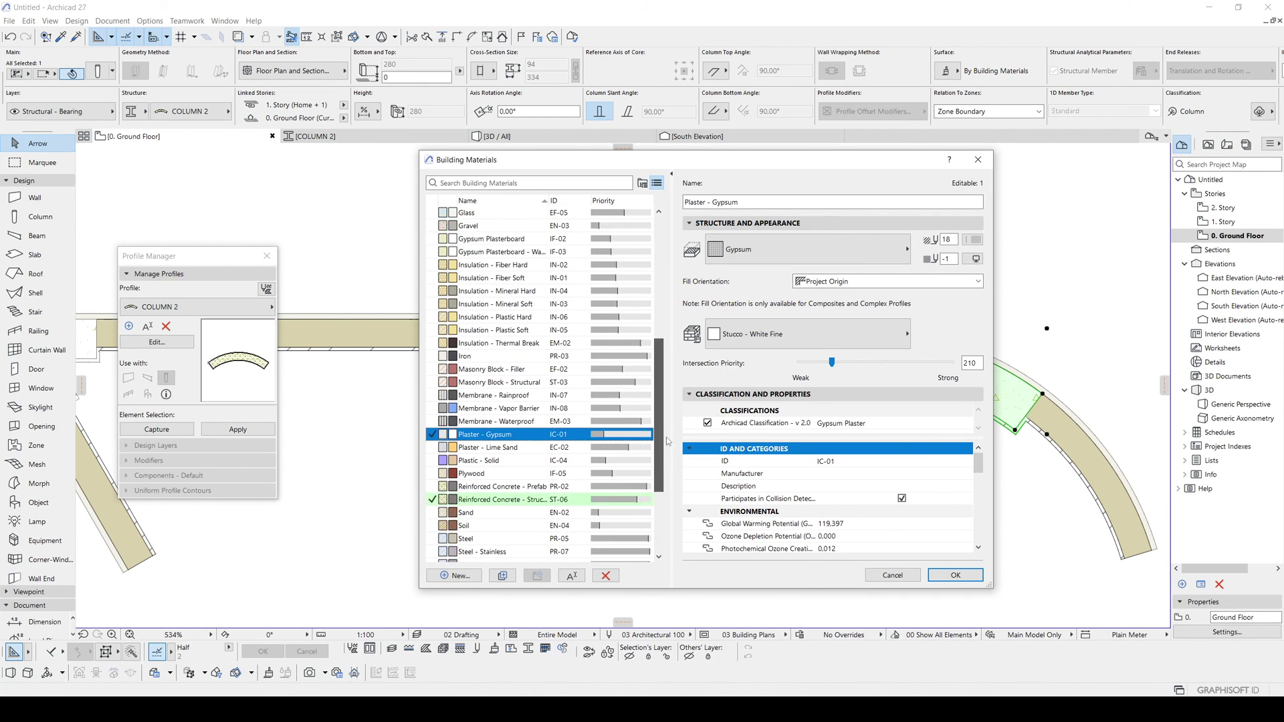
left_click(477, 450)
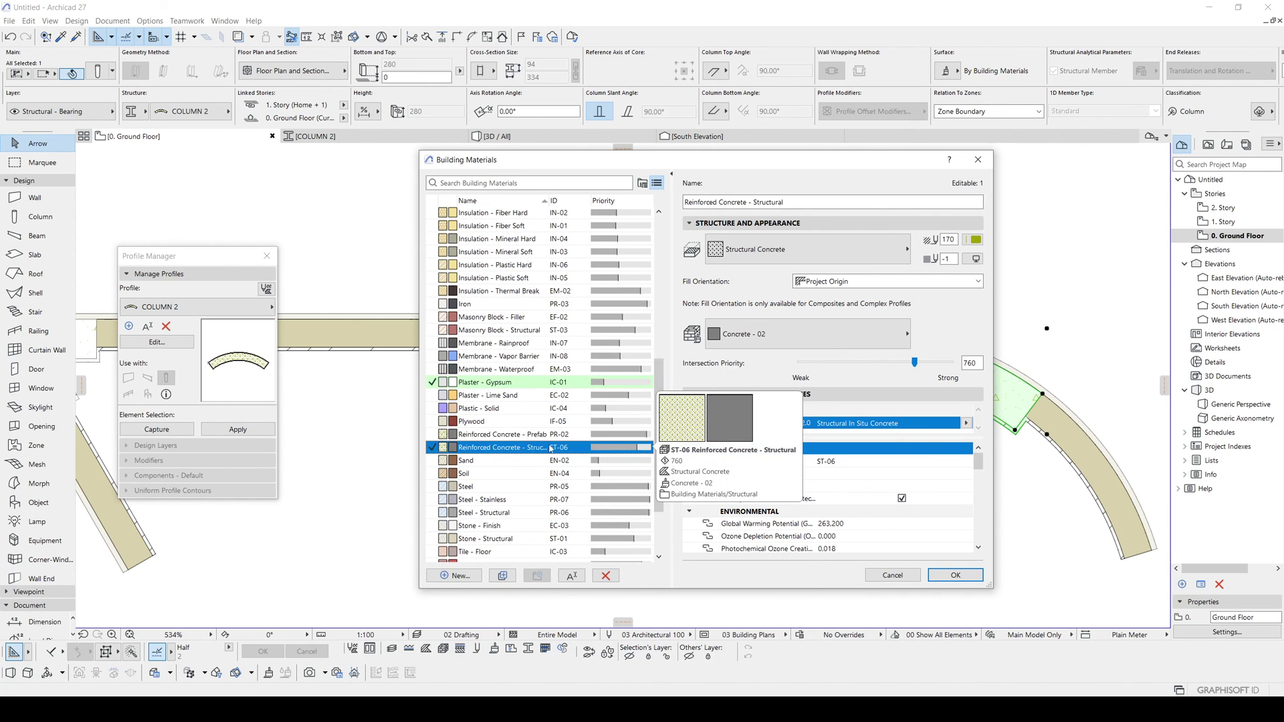
left_click(742, 250)
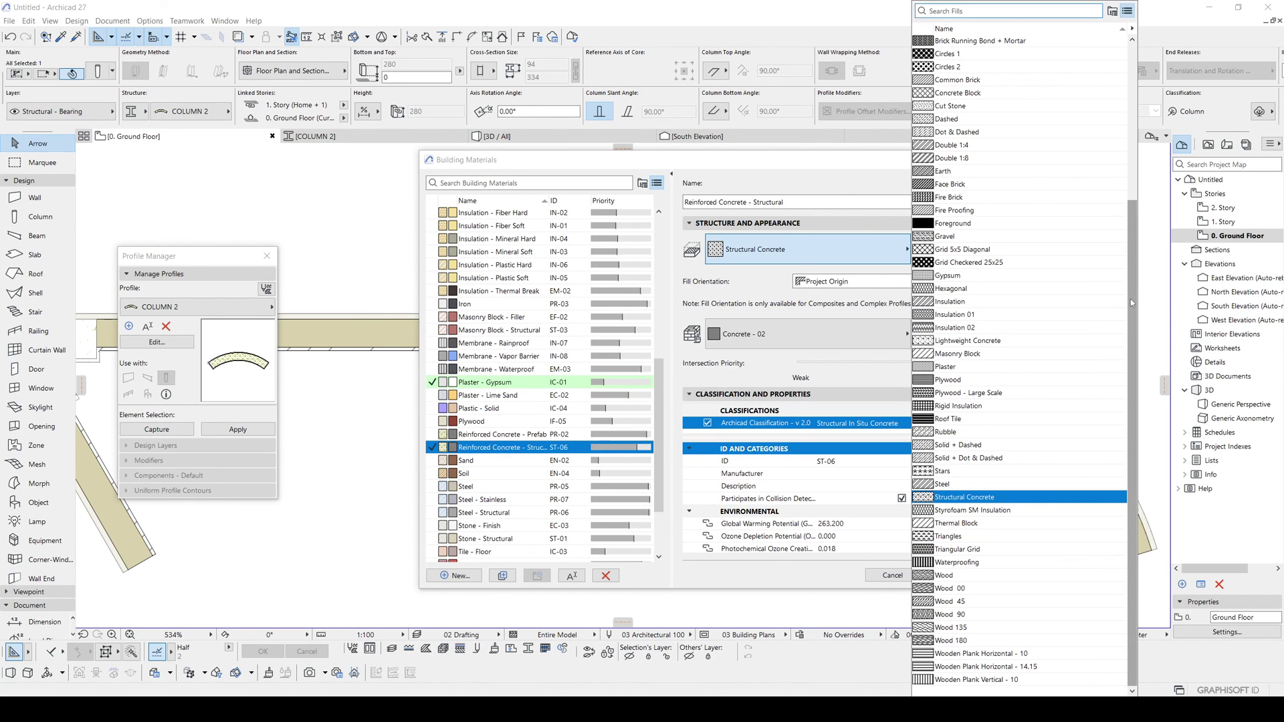
scroll(1125, 255, "down", 2)
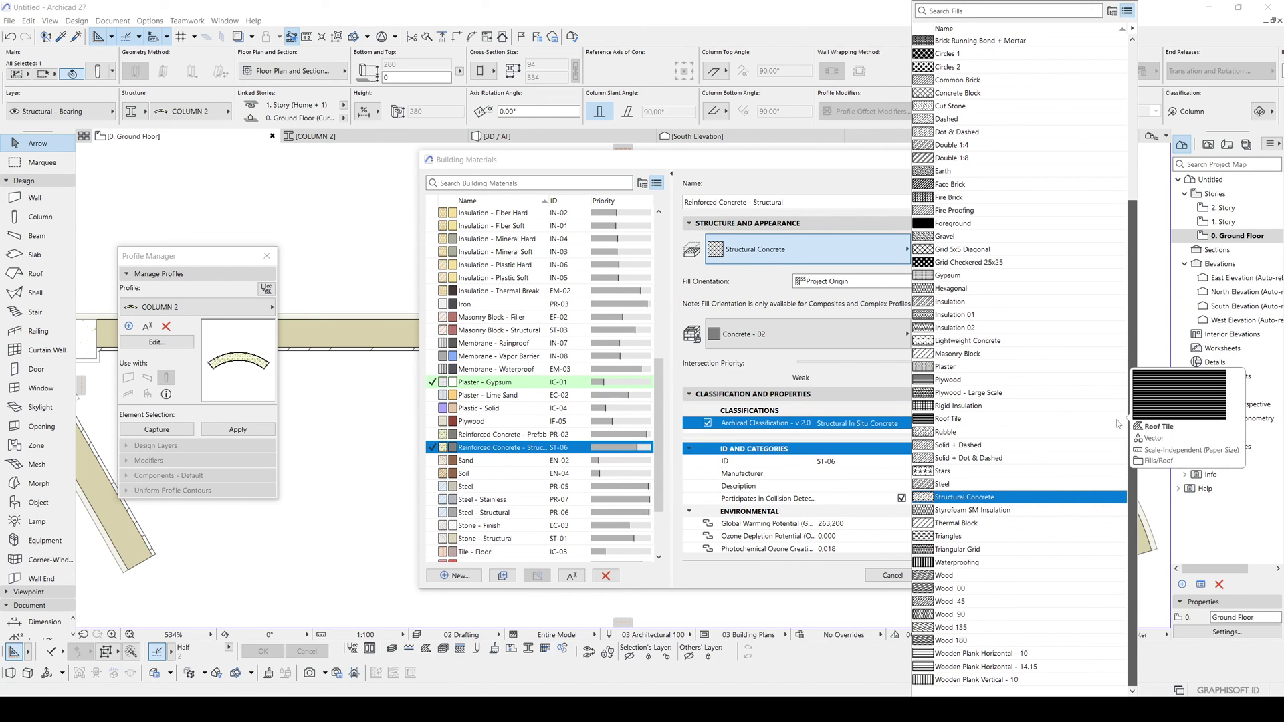
type("s")
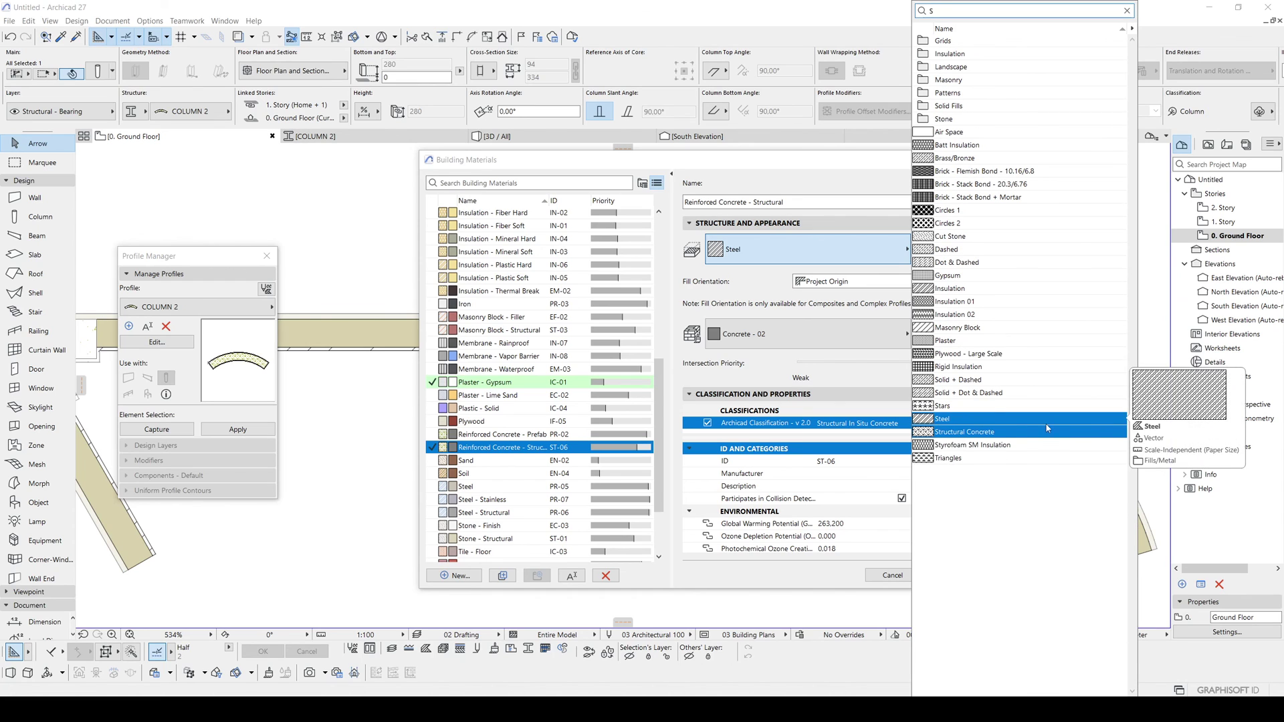
left_click(1025, 444)
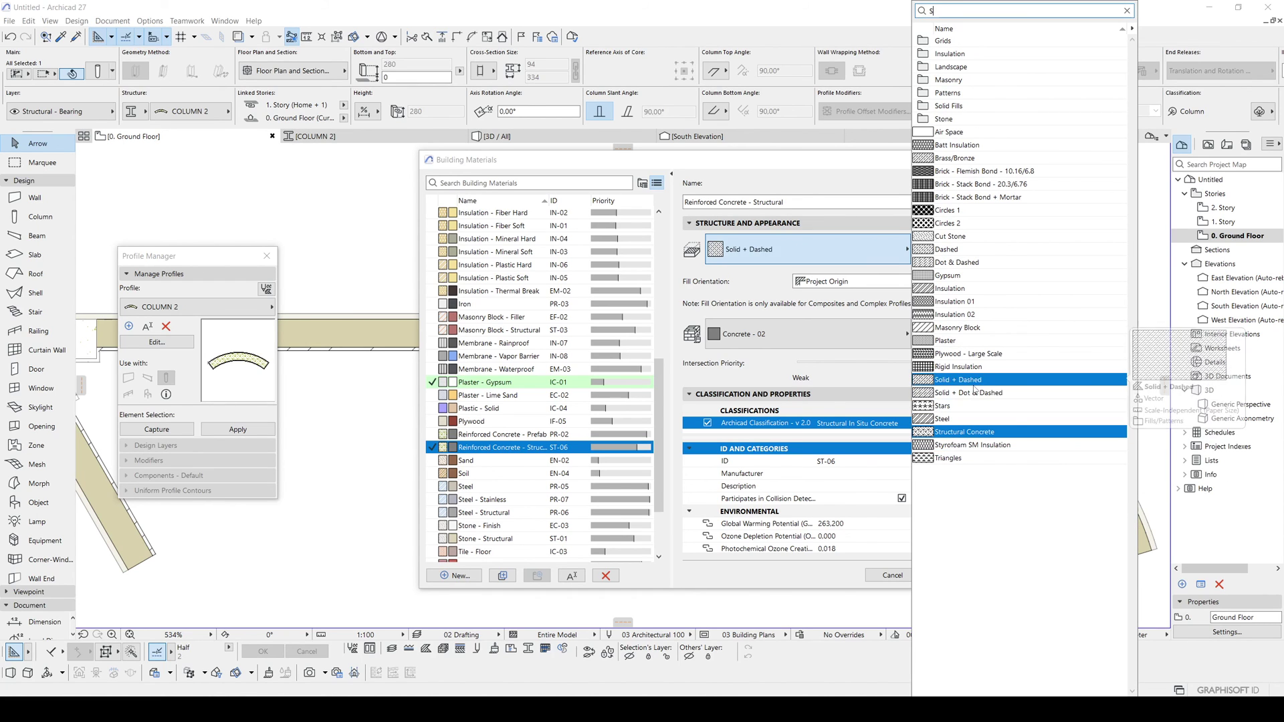
left_click(969, 392)
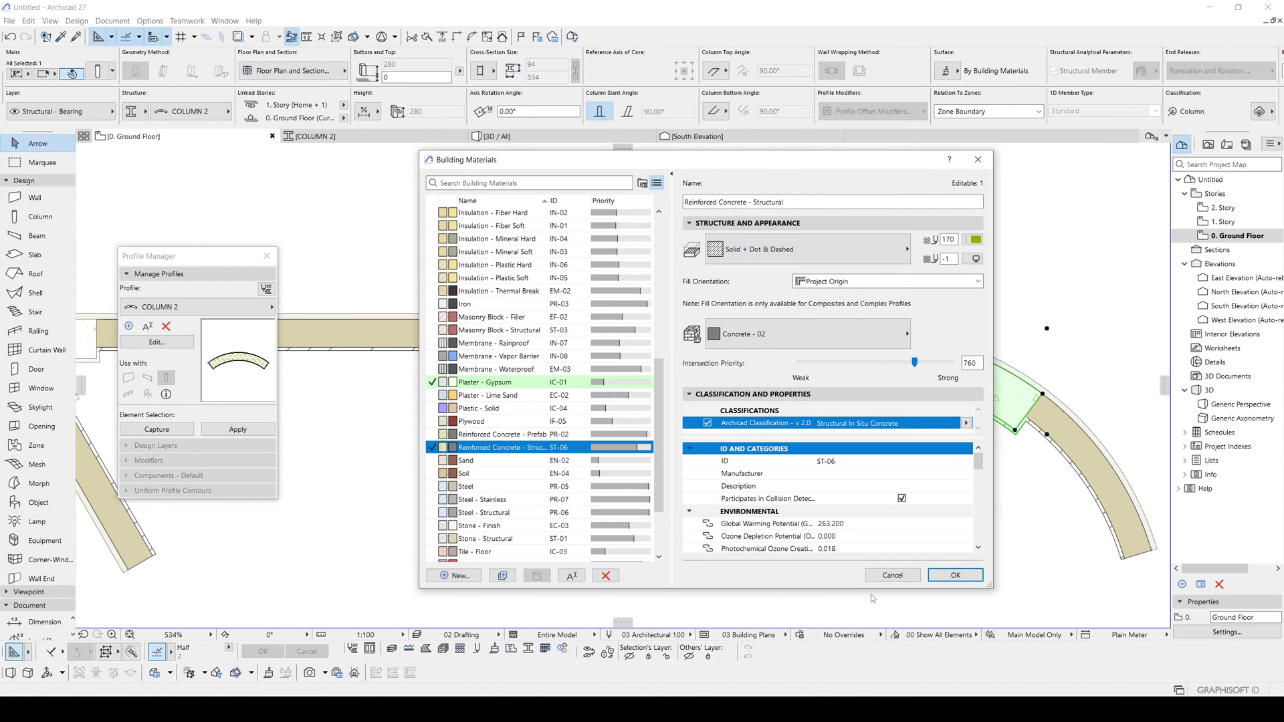
left_click(977, 240)
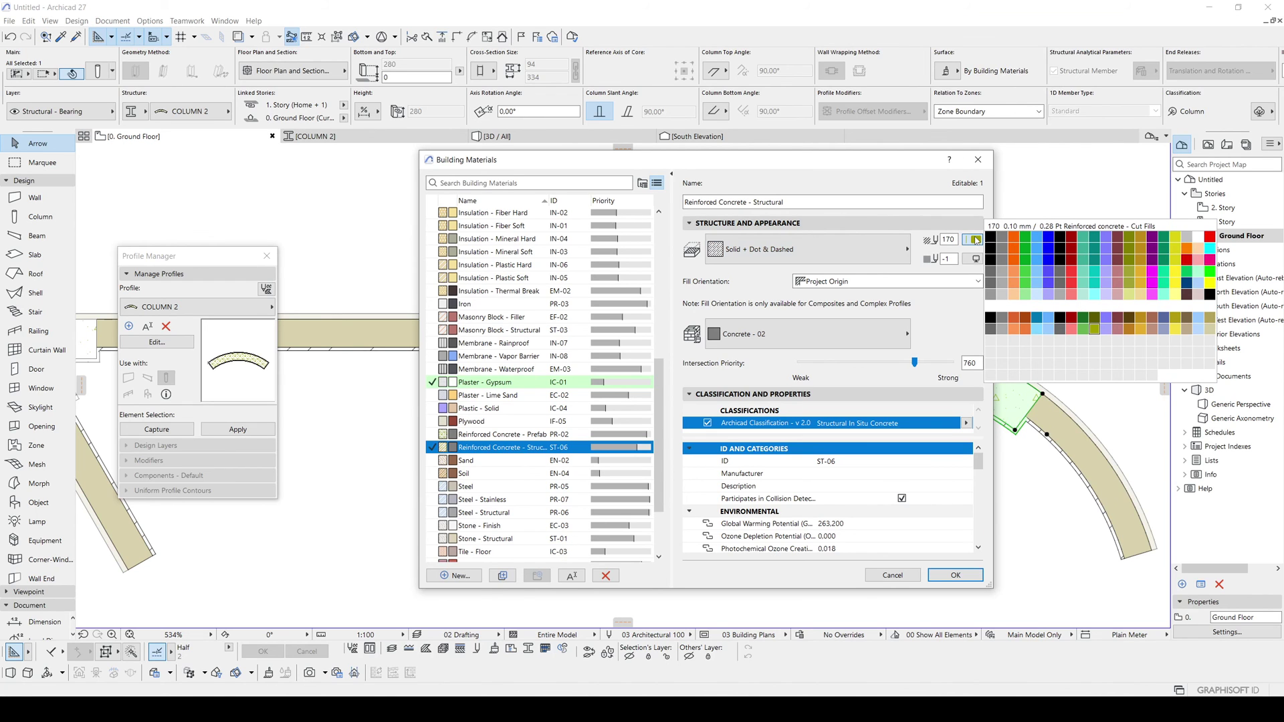
left_click(991, 238)
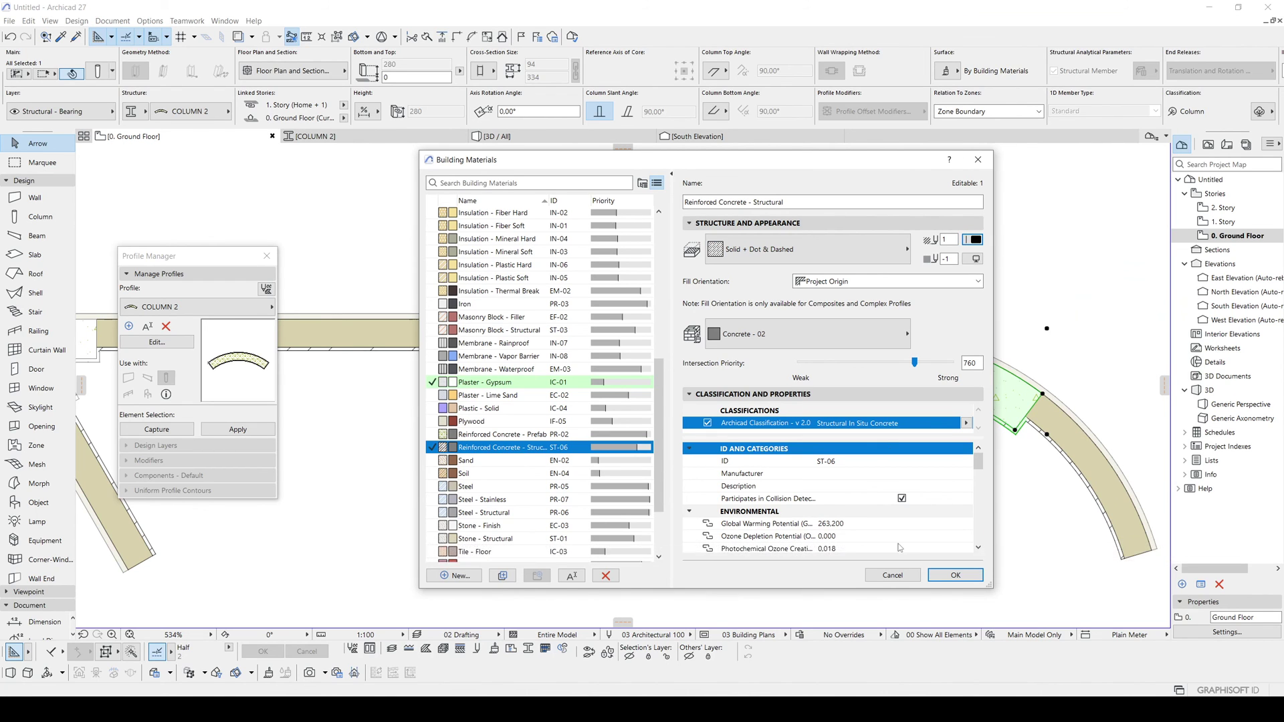
left_click(955, 575)
left_click(794, 511)
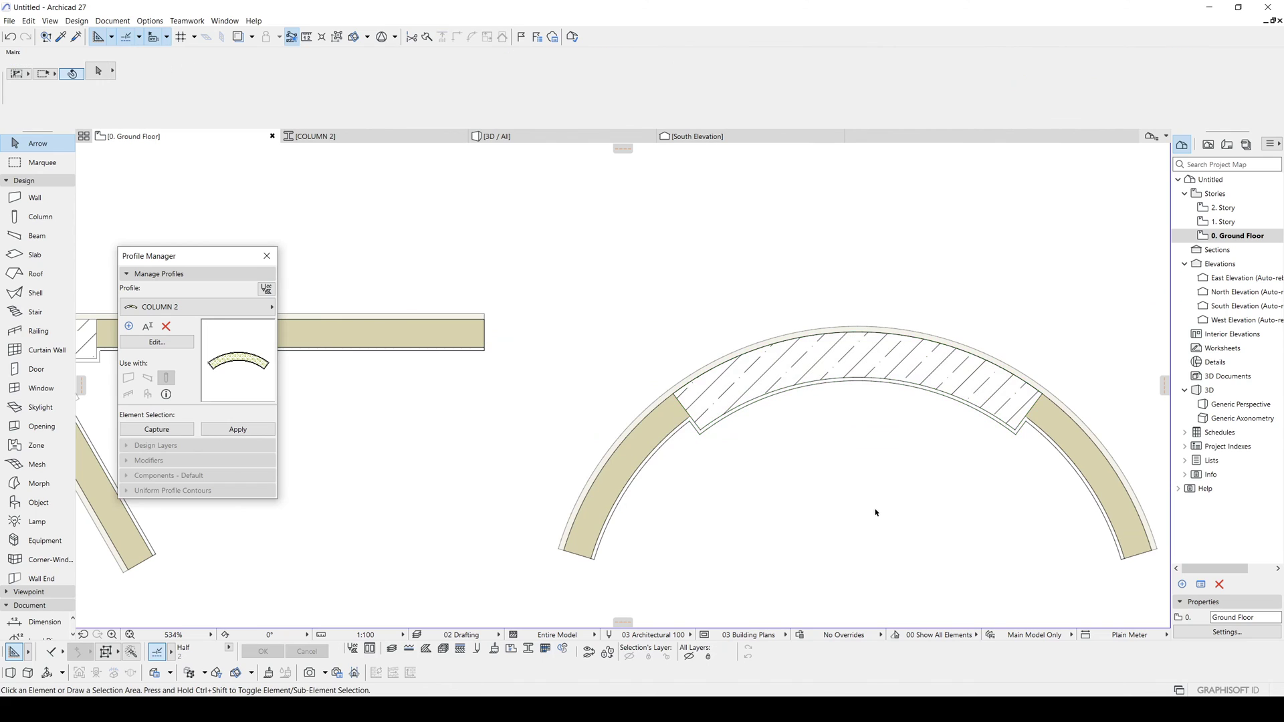
Step: Examine the column and wall fills across the square, angled and curved wall groups on the floor plan
scroll(643, 351, "down", 2)
middle_click_drag(534, 350, 883, 340)
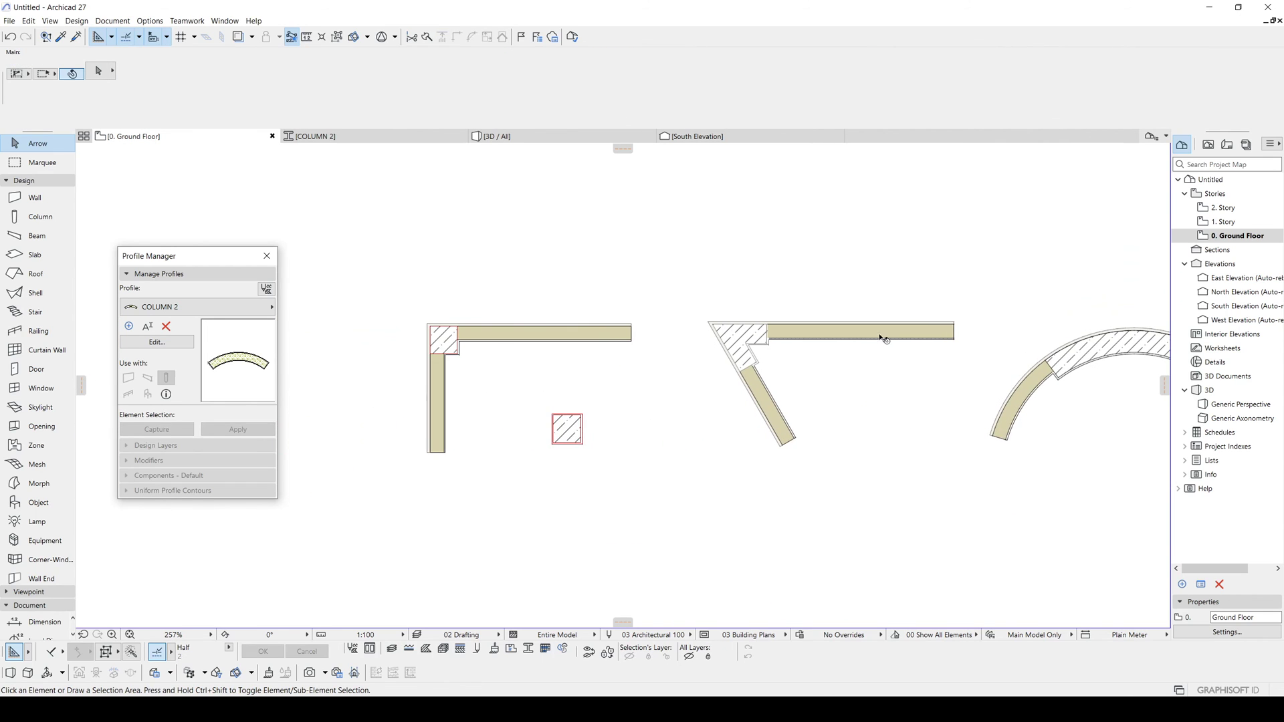
middle_click_drag(764, 341, 722, 357)
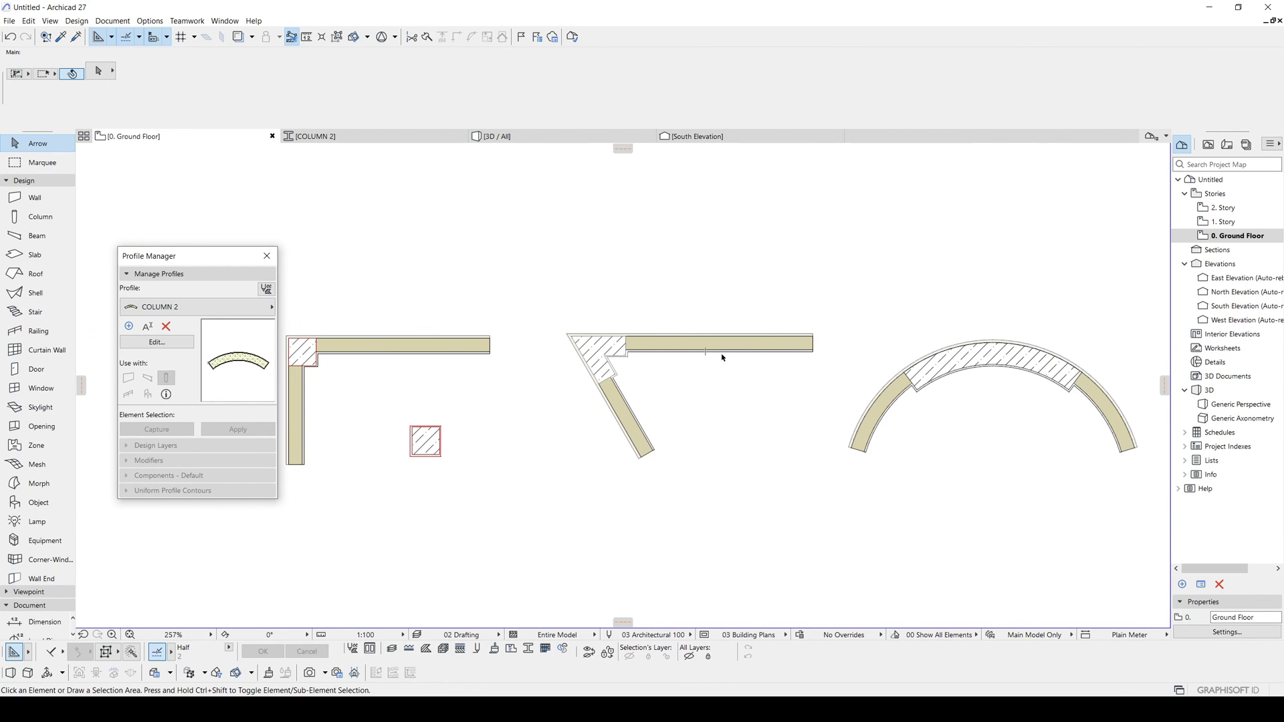
scroll(767, 350, "down", 1)
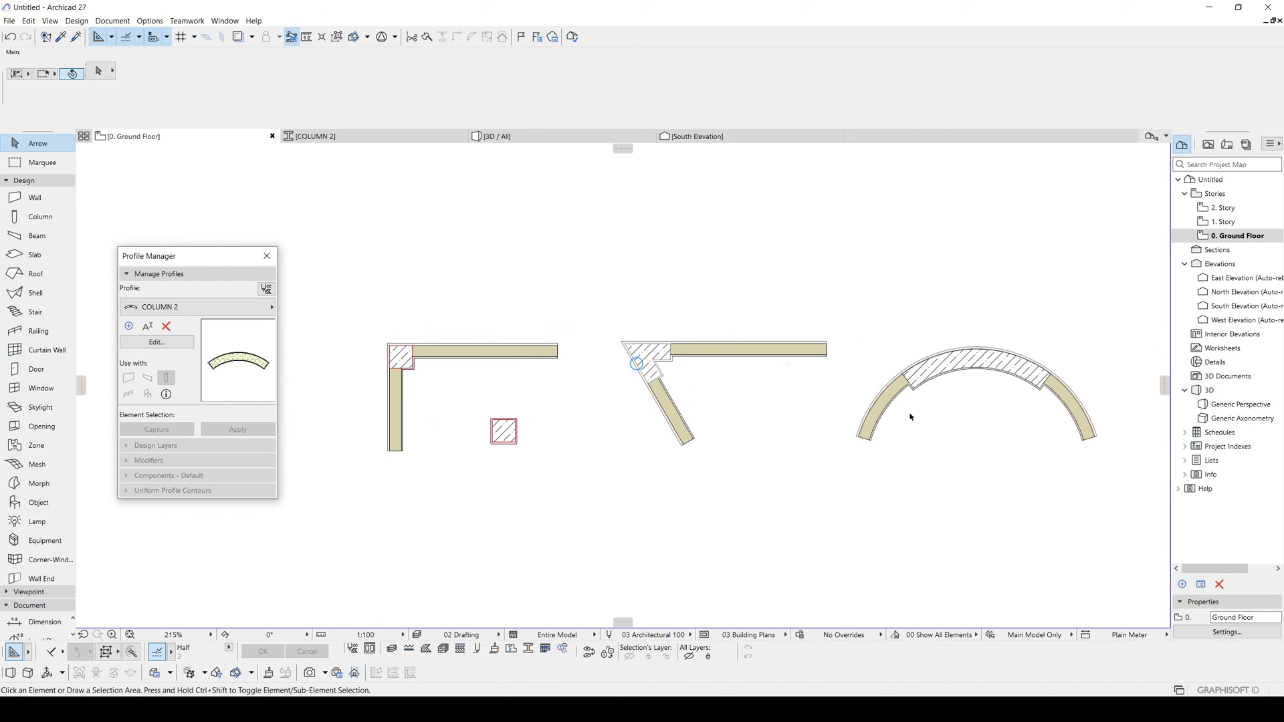
scroll(1033, 444, "down", 2)
left_click(923, 442)
key("Escape")
scroll(943, 439, "up", 1)
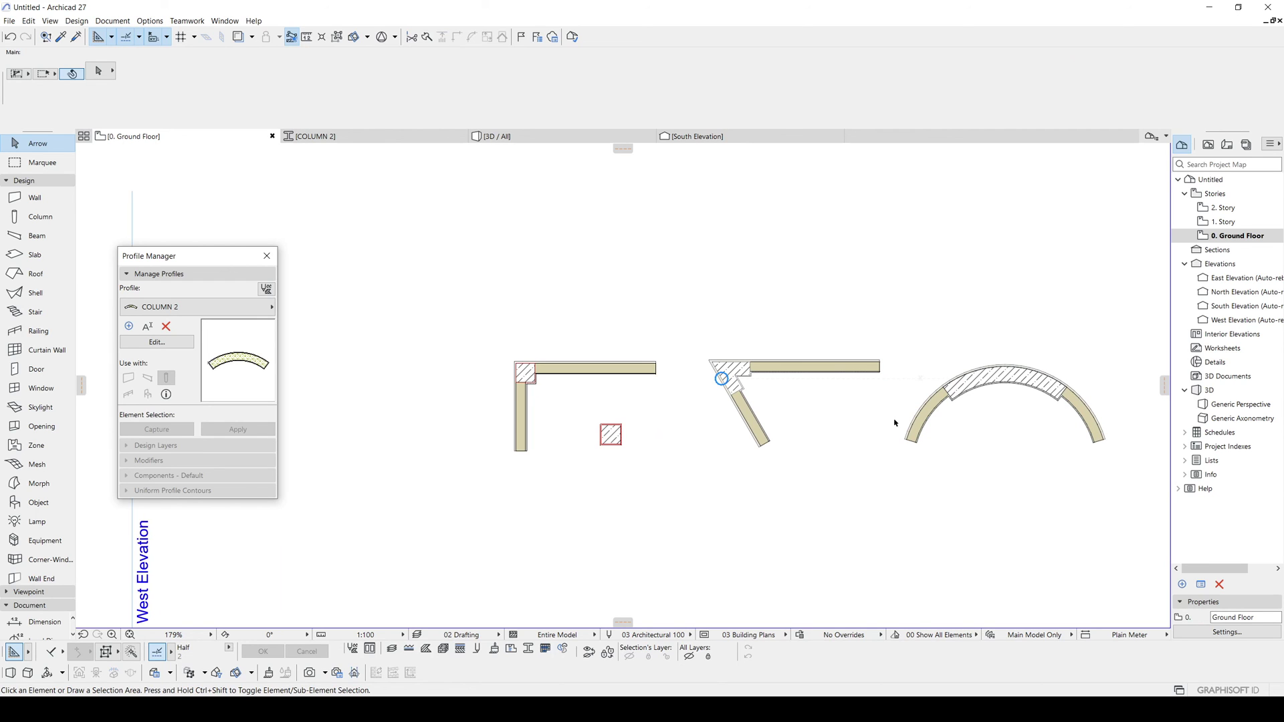
Step: Place a copy of the arc wall, without its column, about 450 directly below the original
left_click(931, 408)
middle_click_drag(931, 408, 921, 351)
key("ctrl+shift+d")
left_click(929, 349)
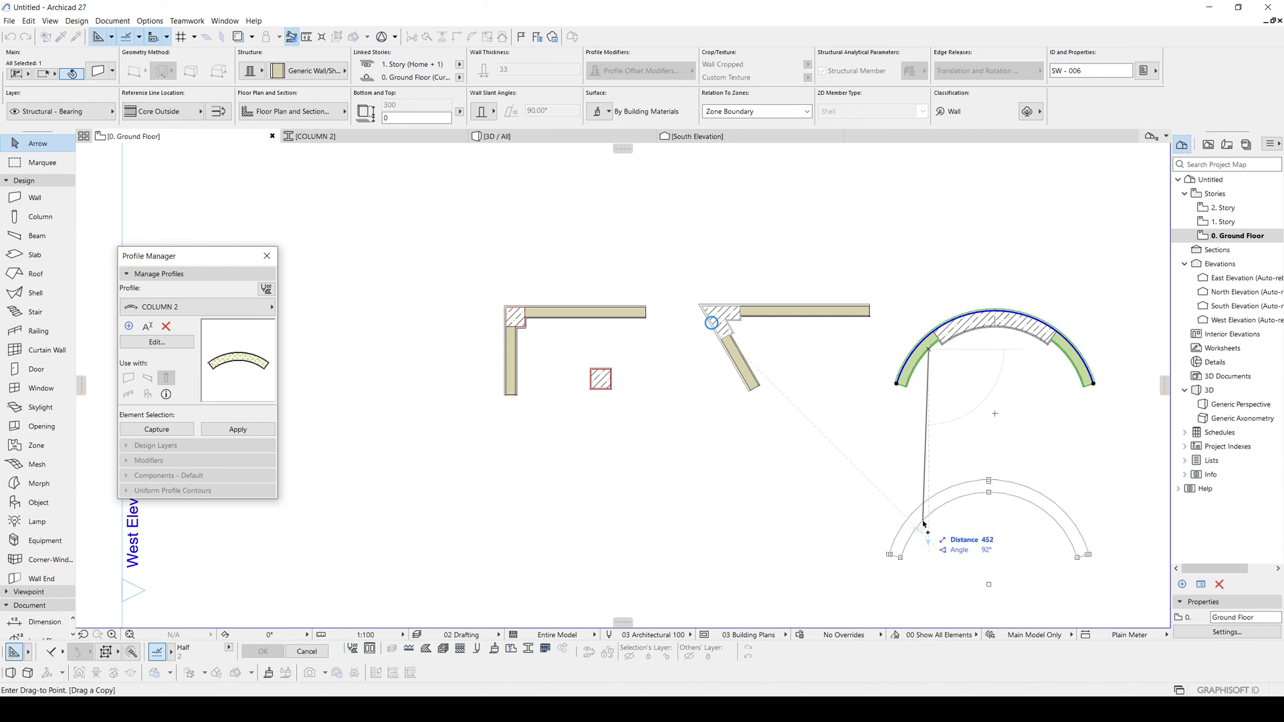
left_click(930, 529)
key("Escape")
middle_click_drag(931, 456, 766, 356)
scroll(807, 369, "up", 1)
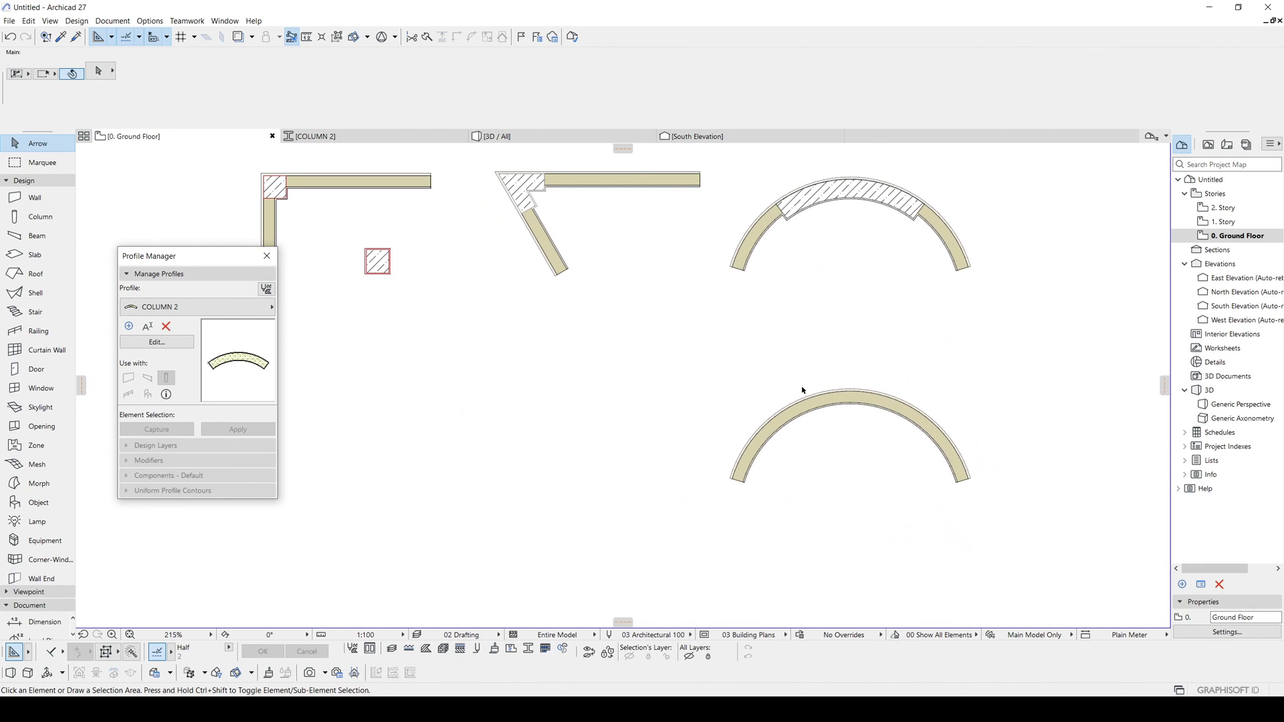
Step: Draw a diagonal line from the copied arc wall's centre across its left side and mirror a copy about the vertical centre axis
key("l")
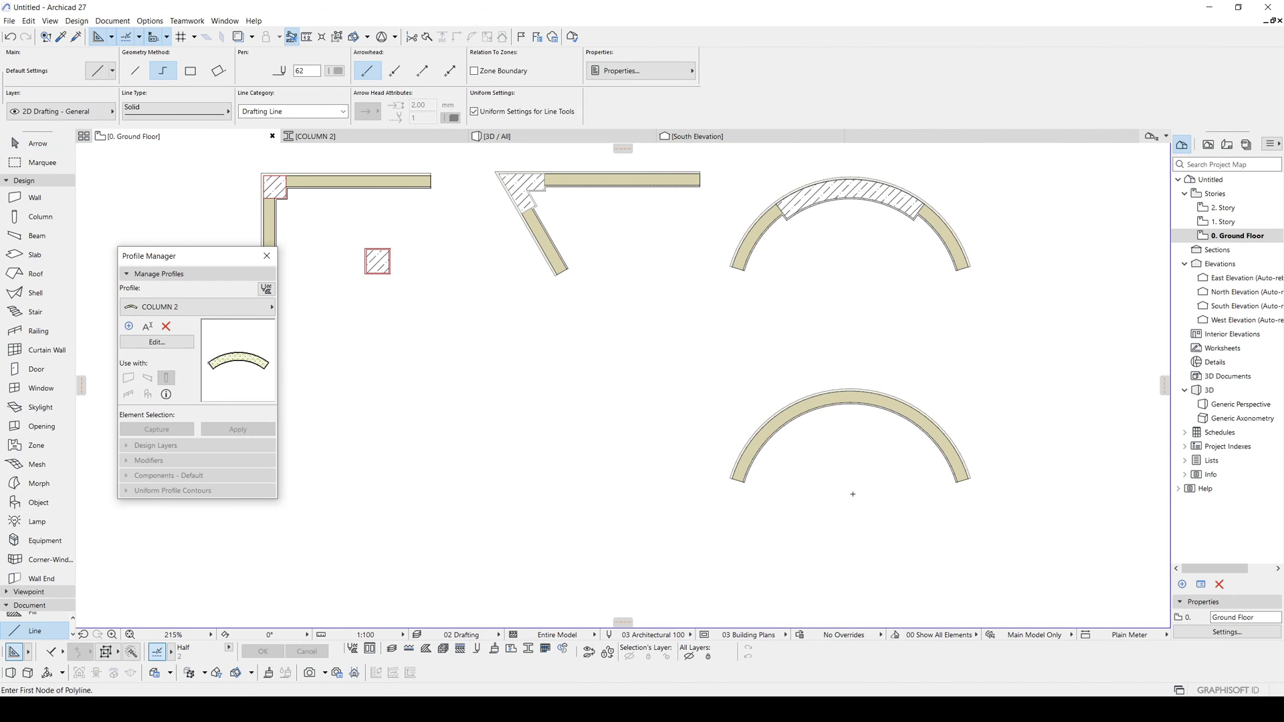
left_click(849, 516)
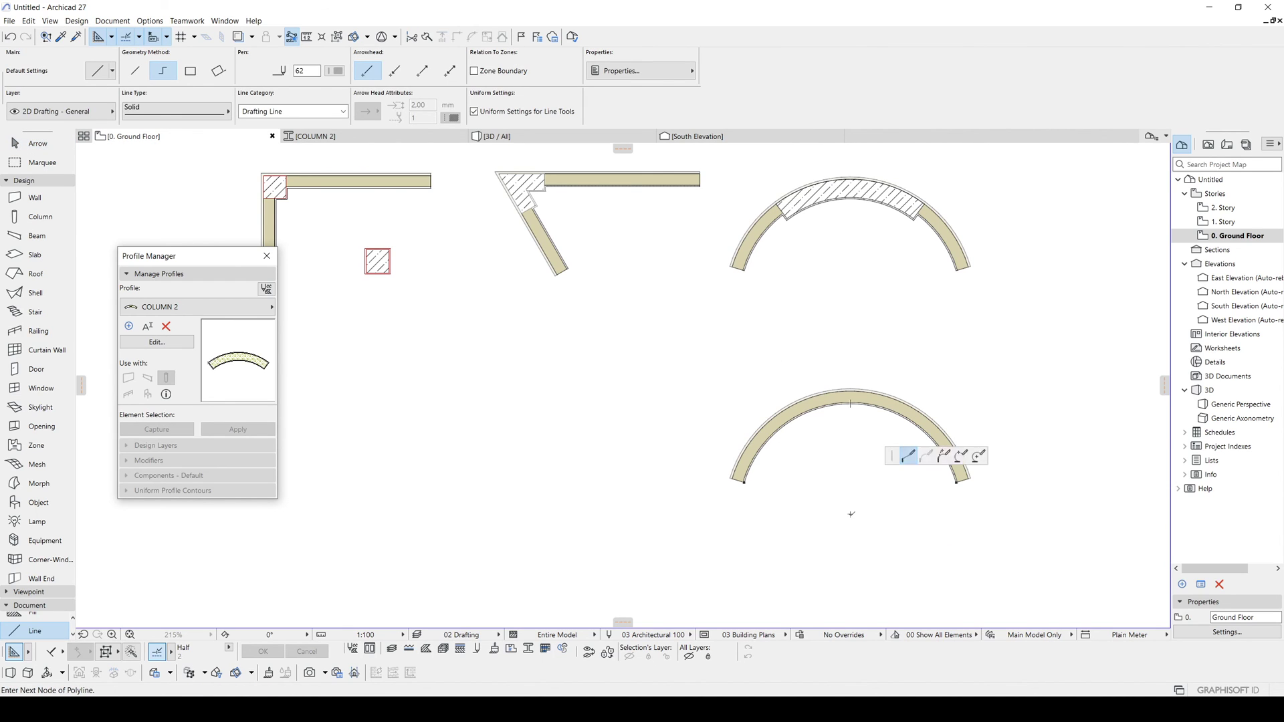
double_click(735, 402)
key("ctrl+m")
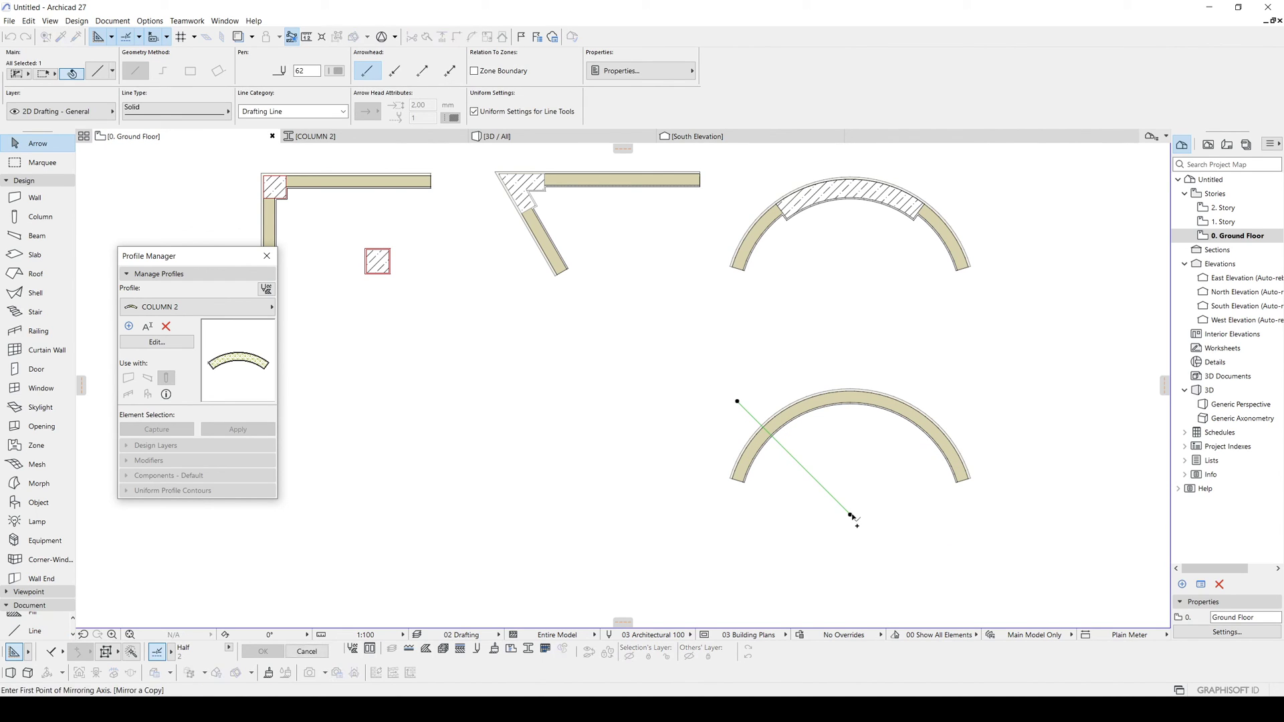
left_click(850, 515)
left_click(850, 364)
key("Escape")
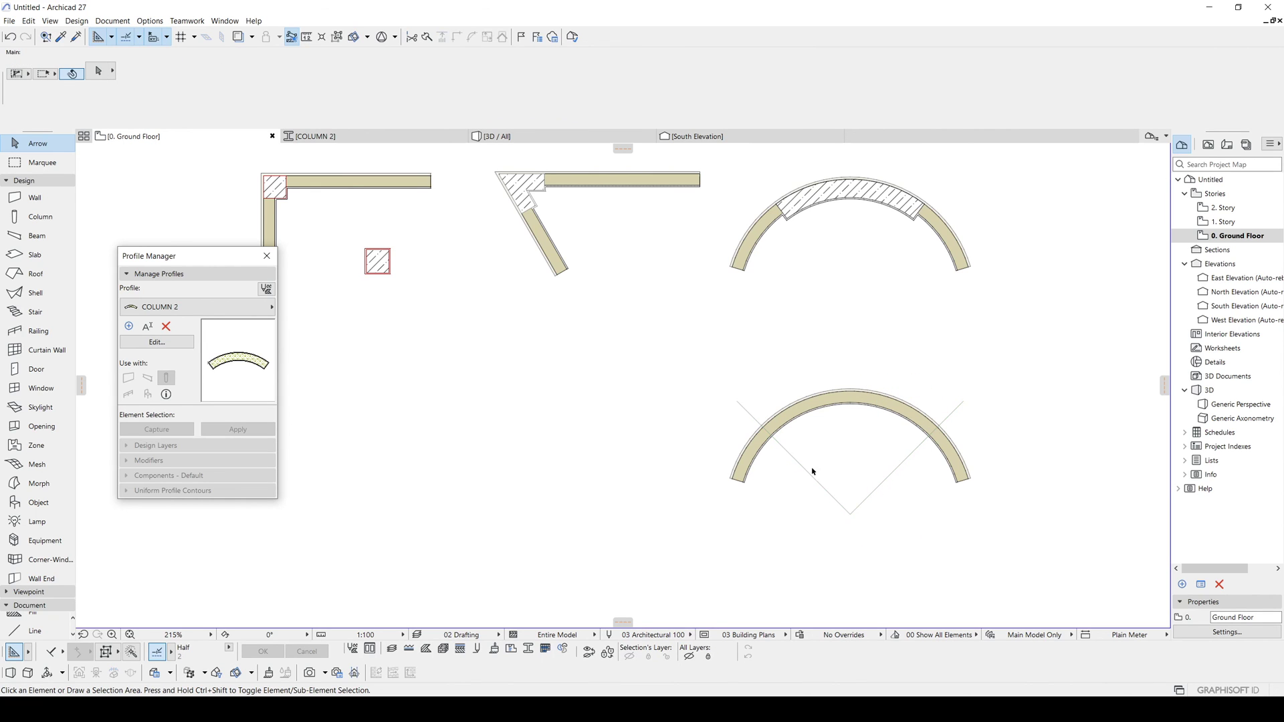
Step: Insert a new node in the copied arc wall where its reference line crosses the left diagonal line, splitting the wall
scroll(763, 374, "up", 2)
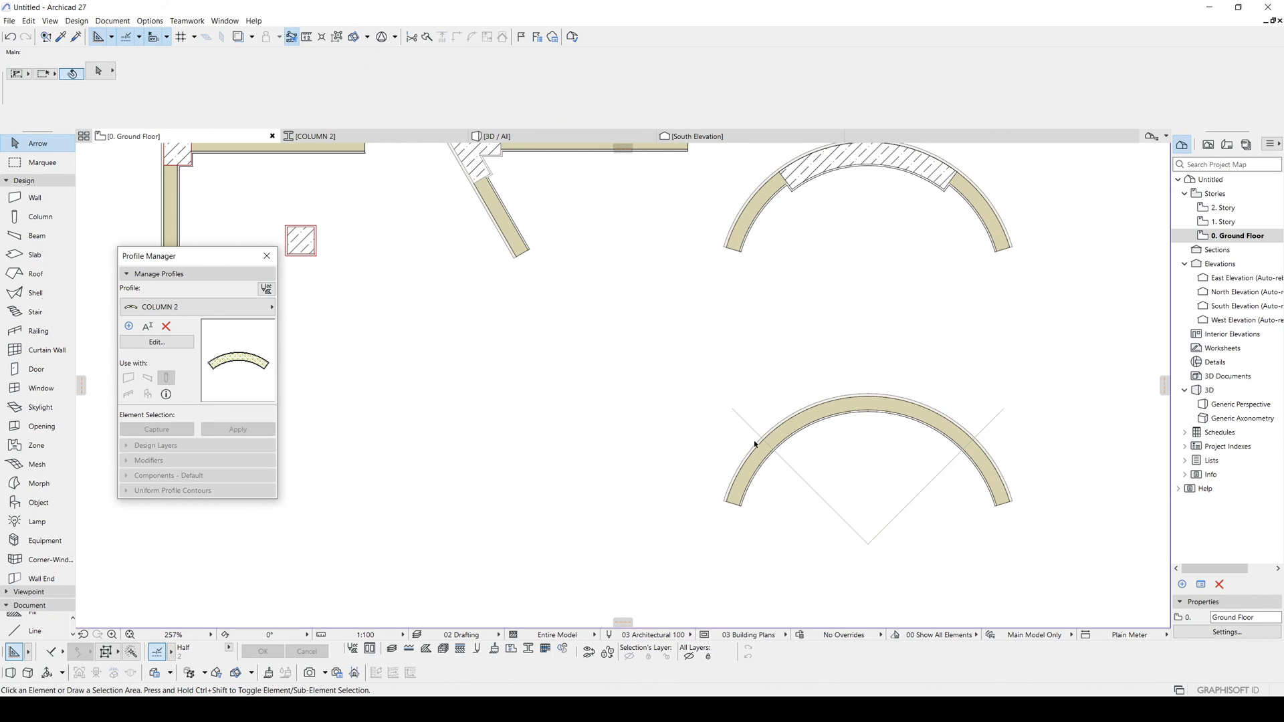
left_click(797, 430)
scroll(775, 441, "up", 3)
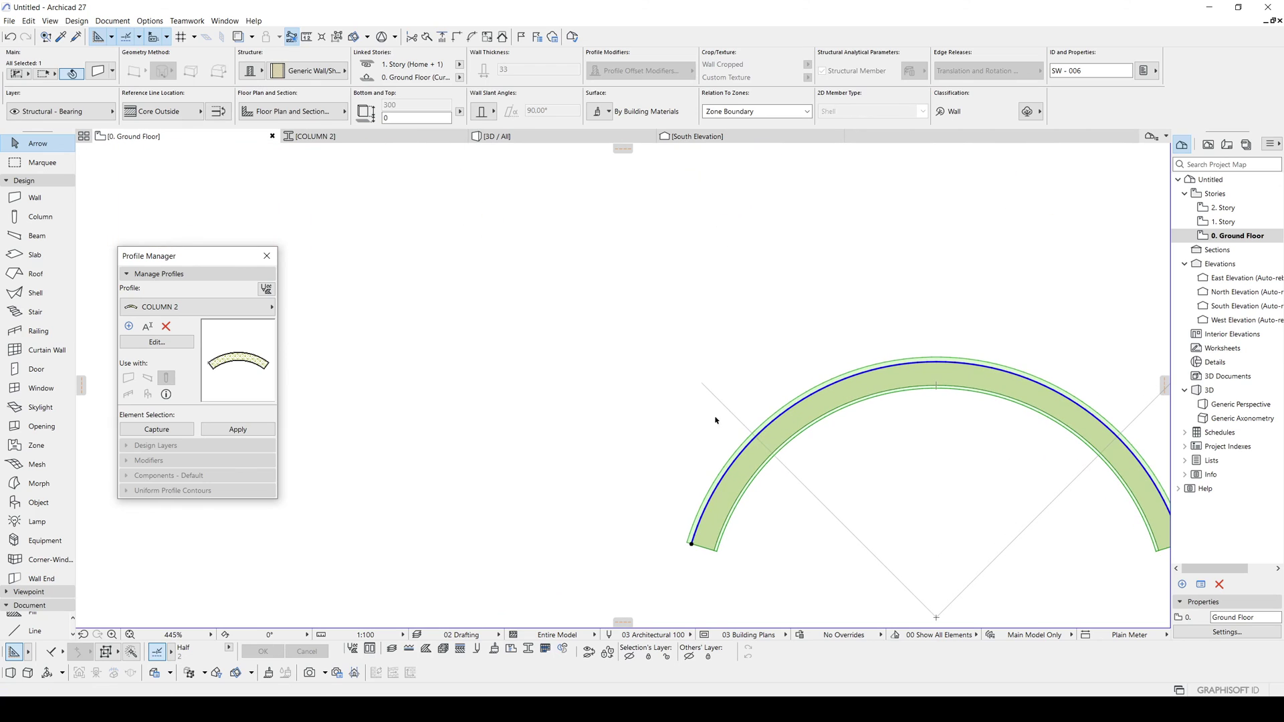
scroll(767, 447, "up", 2)
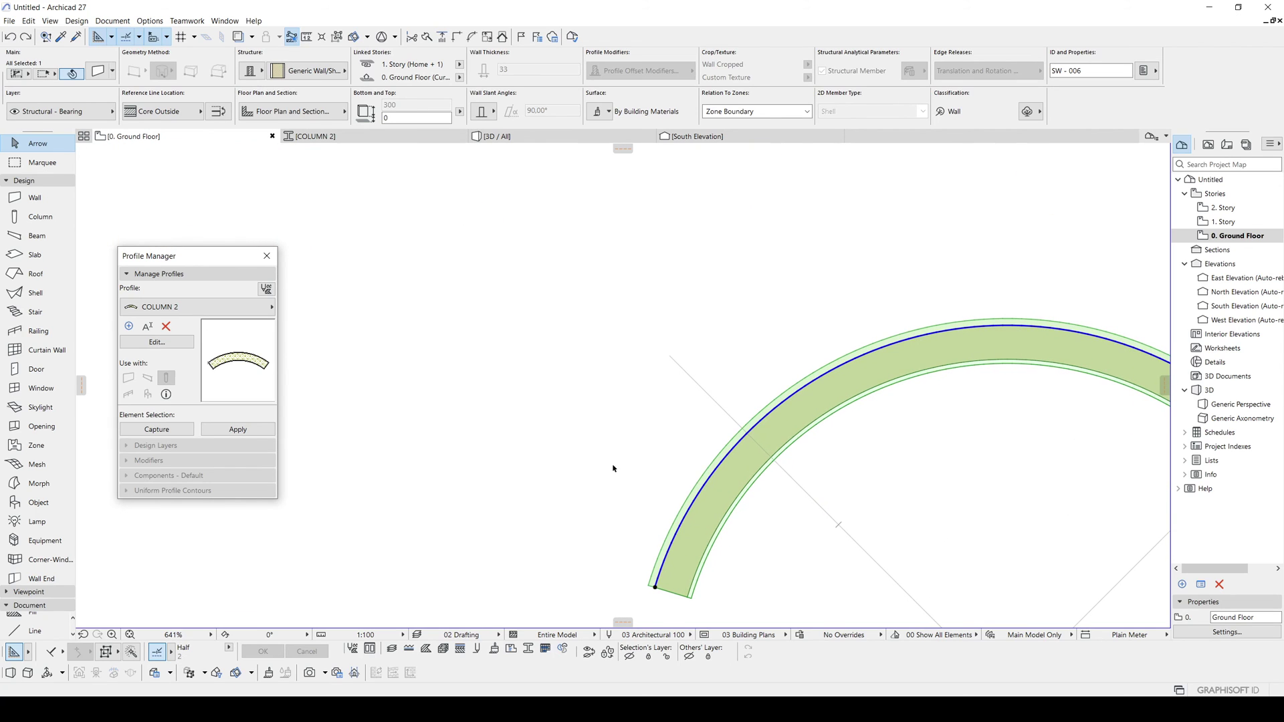
left_click(749, 435)
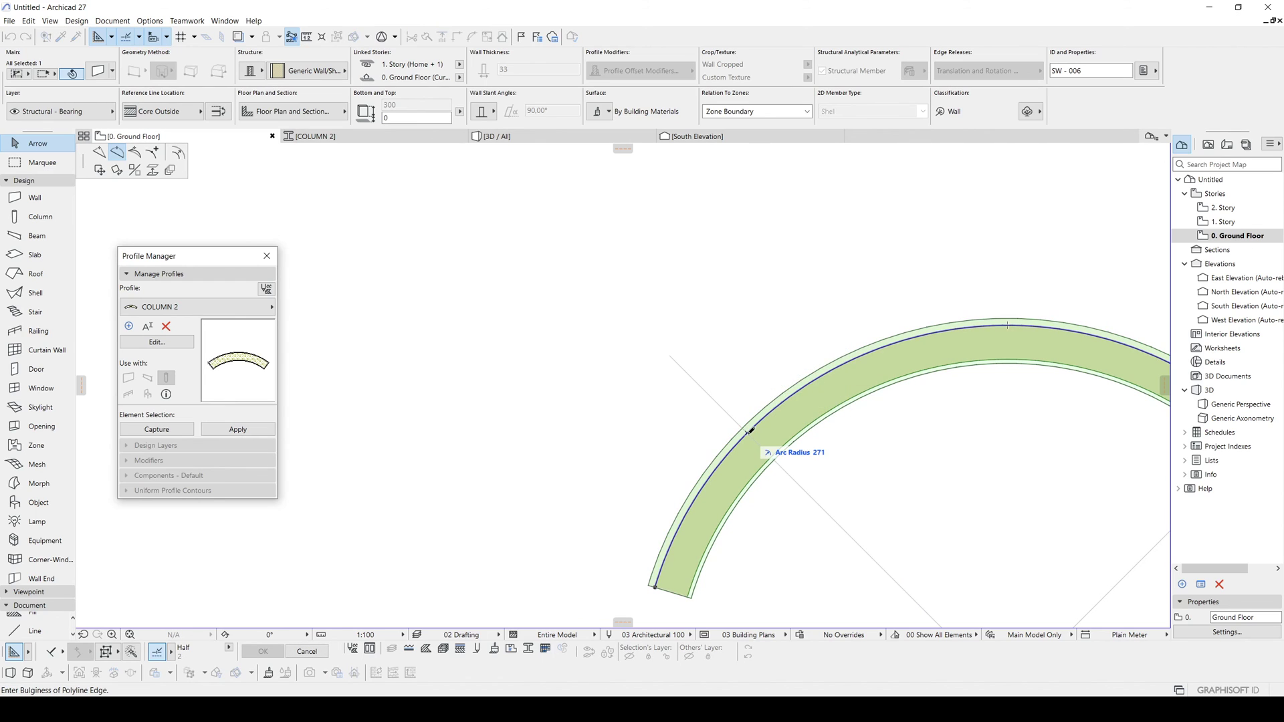
left_click(161, 155)
Step: Split the copied arc wall again where its reference line crosses the right diagonal line and deselect the segments
scroll(742, 438, "down", 1)
middle_click_drag(742, 438, 498, 368)
scroll(927, 402, "up", 2)
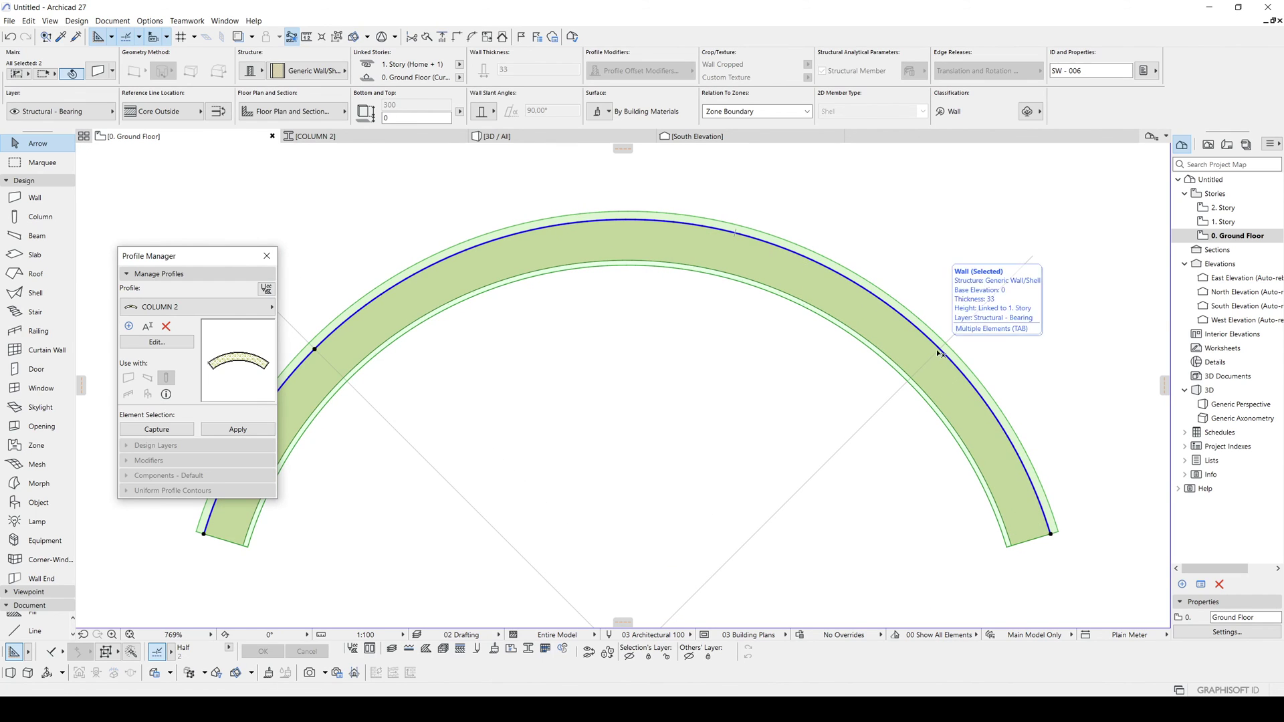
left_click(943, 351)
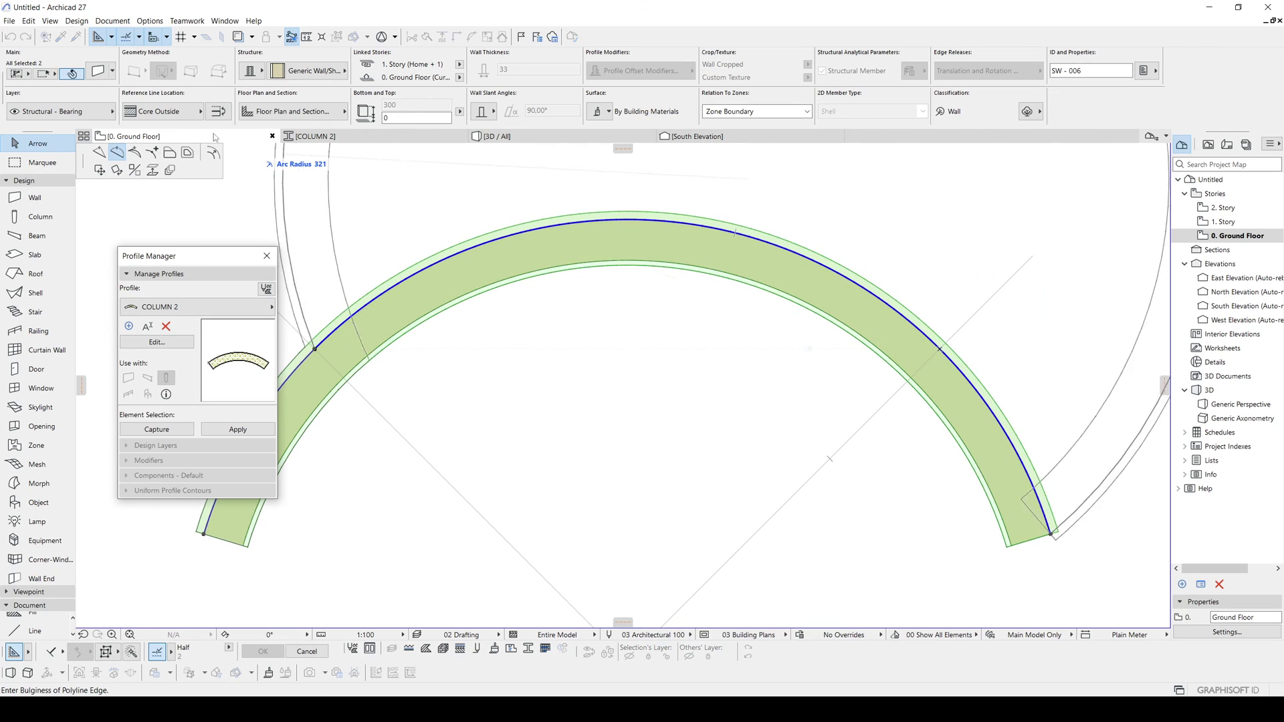
key("Escape")
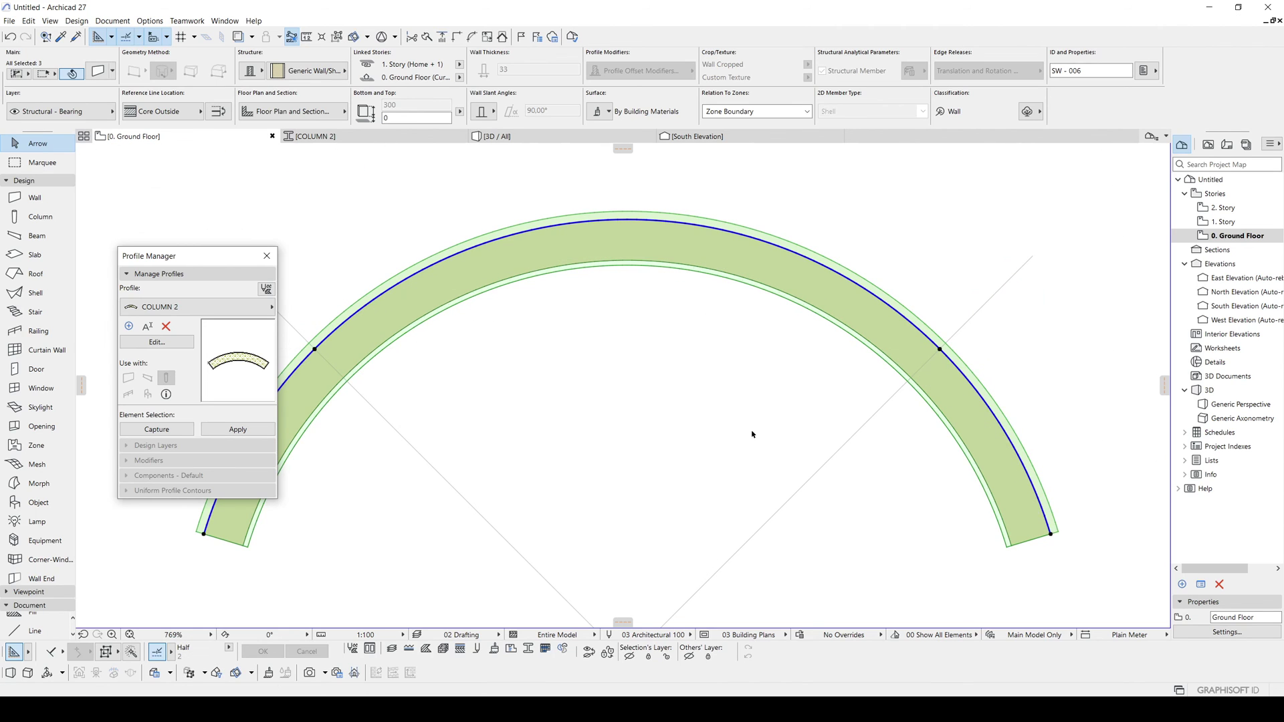
key("Escape")
Step: Create a composite named COLUMN TYPE 1 by duplicating Generic Wall/Shell from the arc's middle segment
scroll(639, 396, "down", 3)
middle_click_drag(614, 390, 704, 435)
left_click(649, 333)
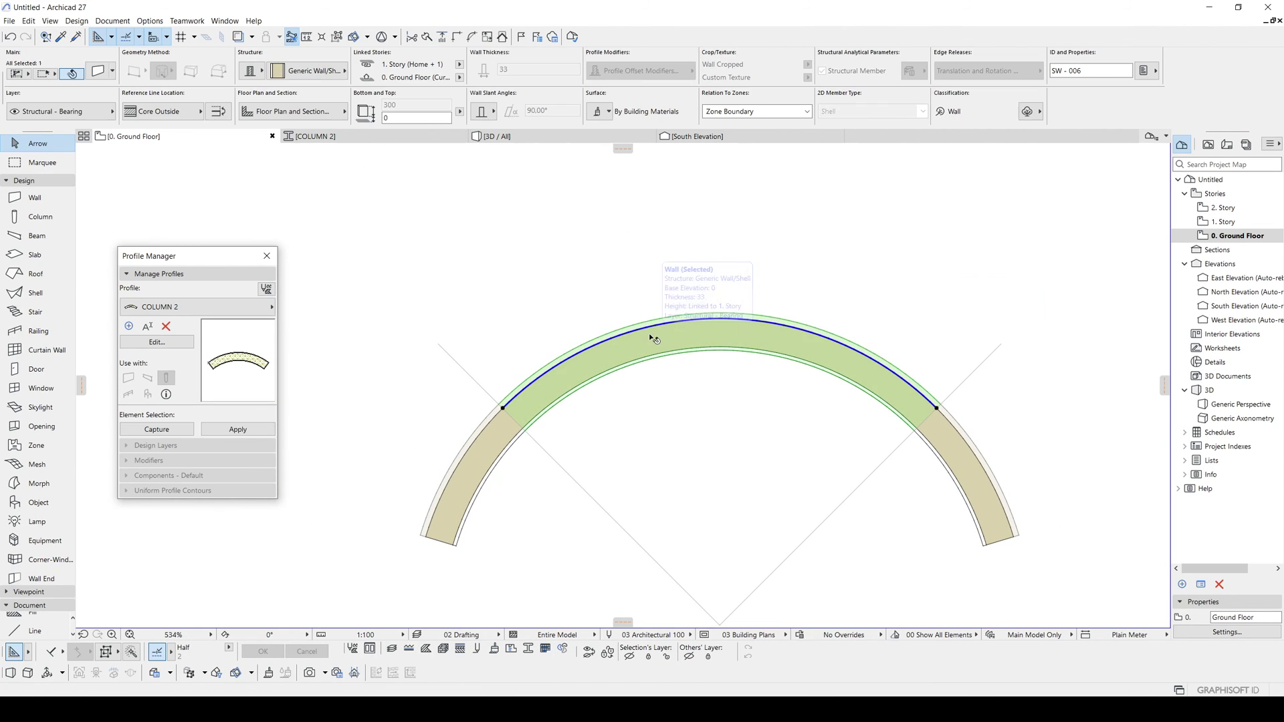
right_click(583, 277)
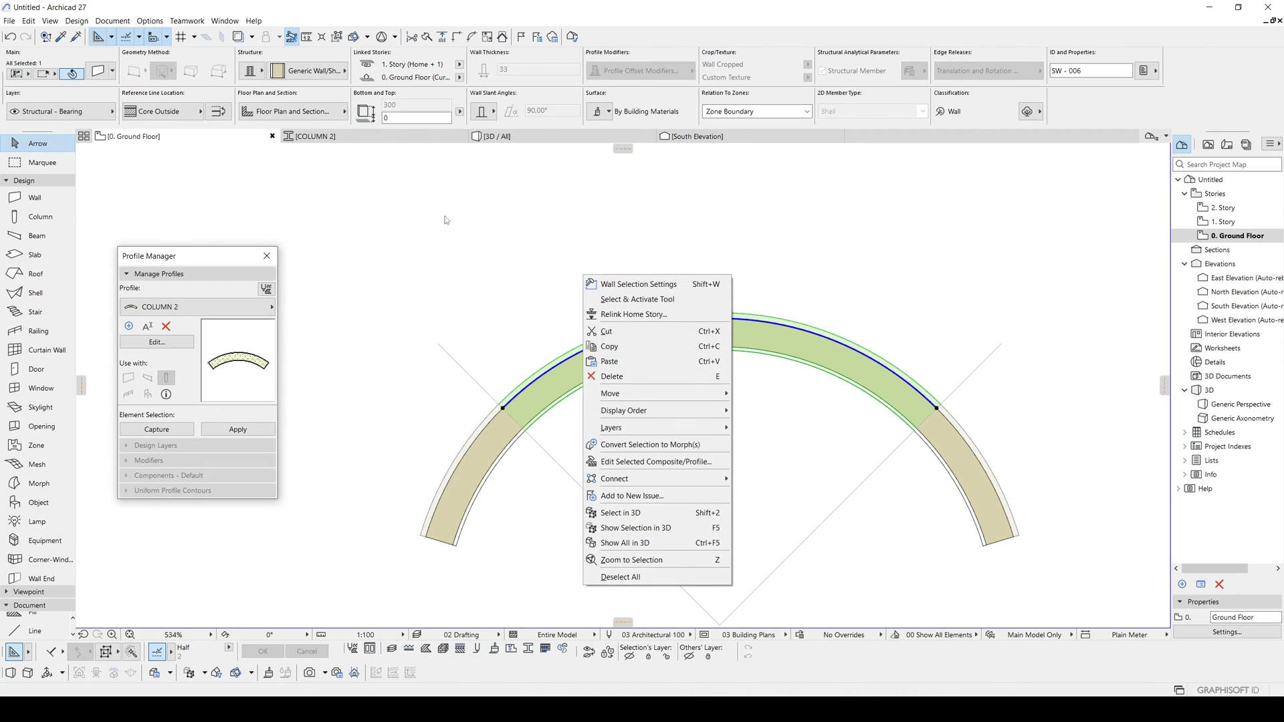
left_click(654, 463)
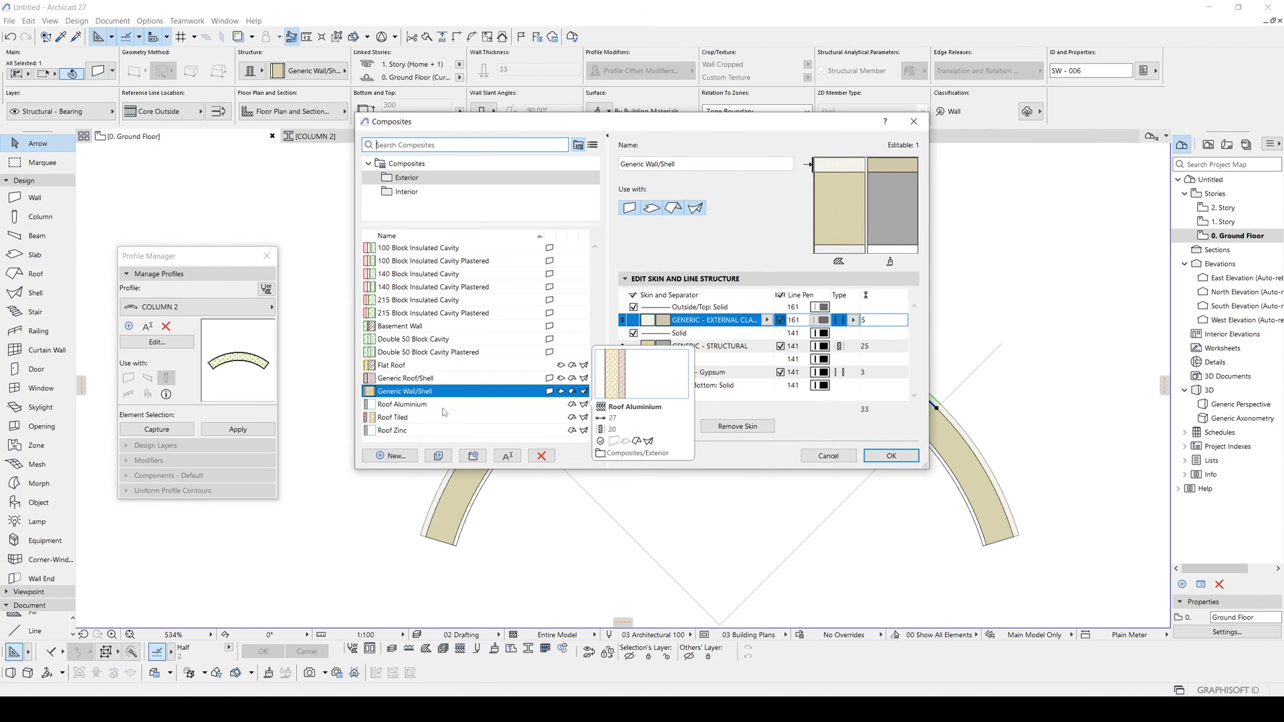
left_click(393, 458)
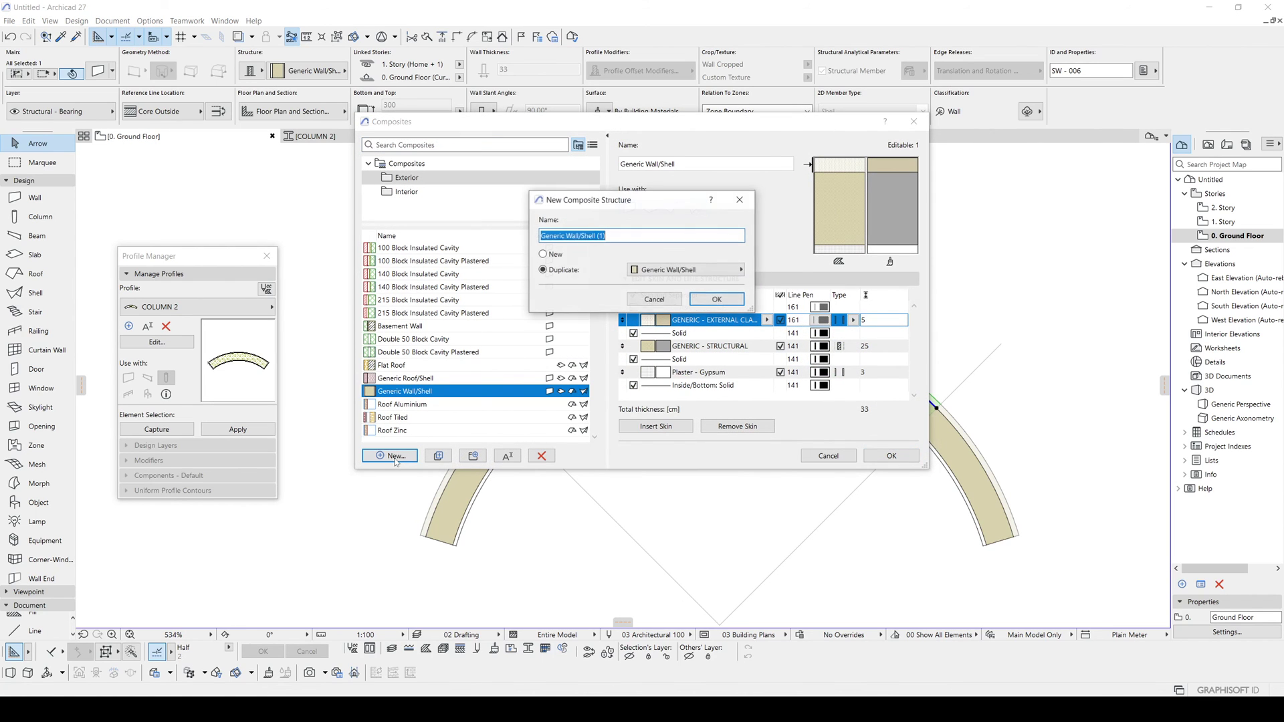
type("COLUMN TYPE 1")
left_click(706, 300)
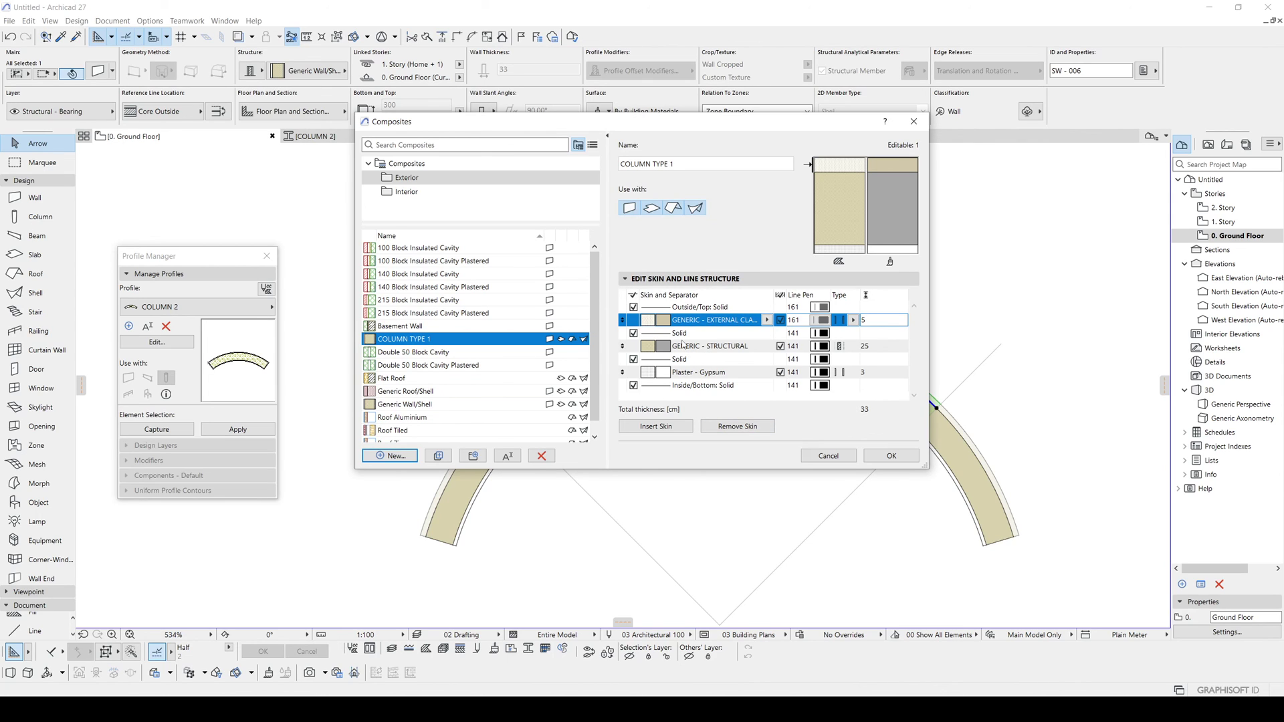
Step: Change the GENERIC - STRUCTURAL skin of COLUMN TYPE 1 to Reinforced Concrete - Structural and accept the composite
left_click(761, 347)
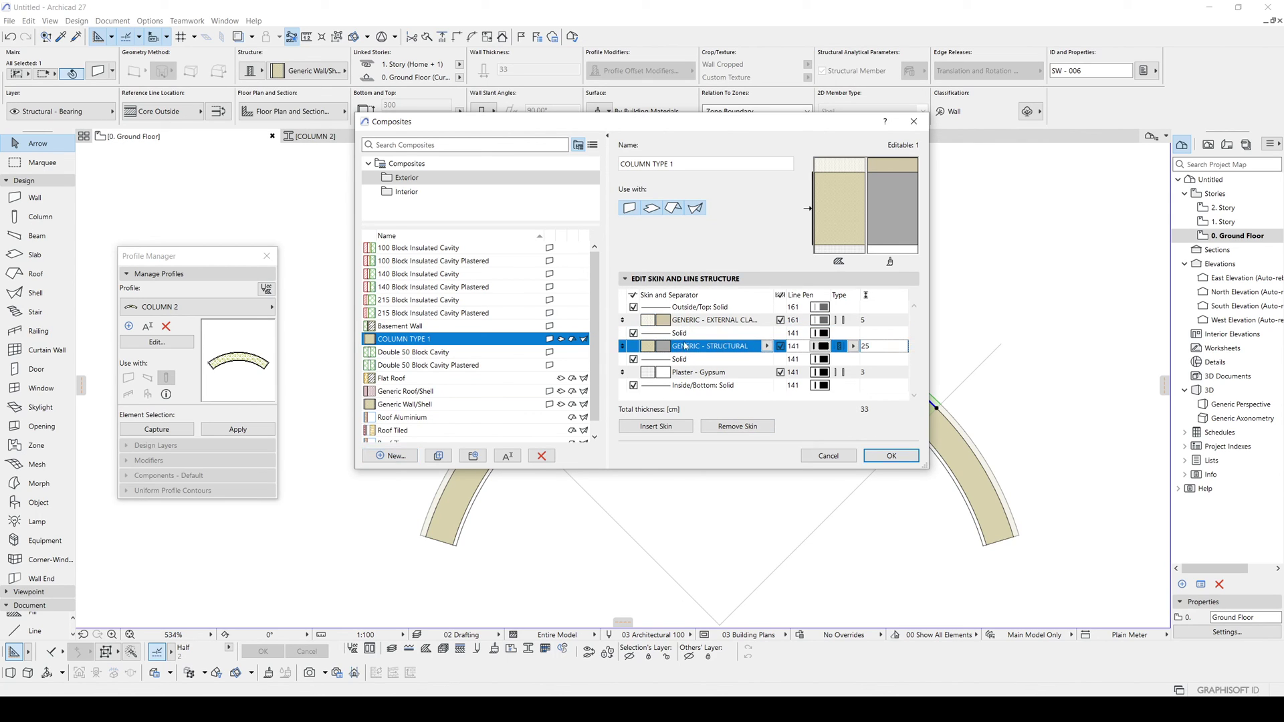
left_click(767, 345)
left_click(873, 459)
left_click(816, 511)
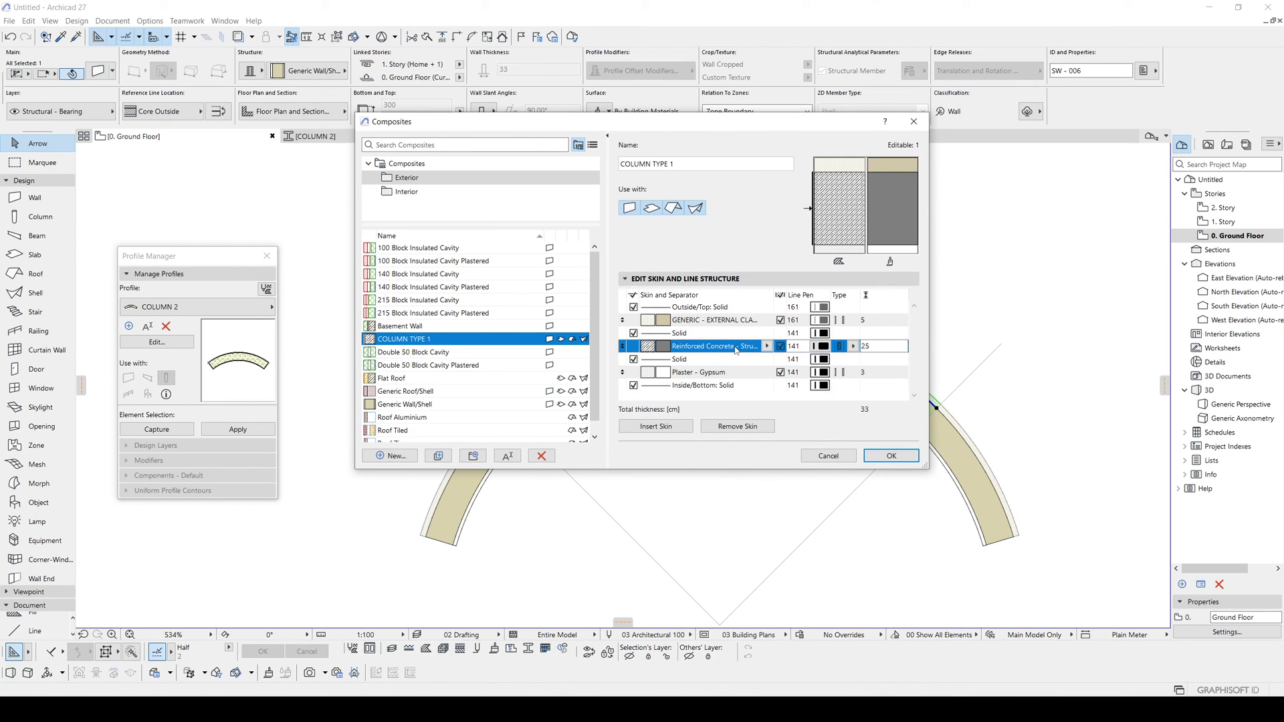
left_click(892, 456)
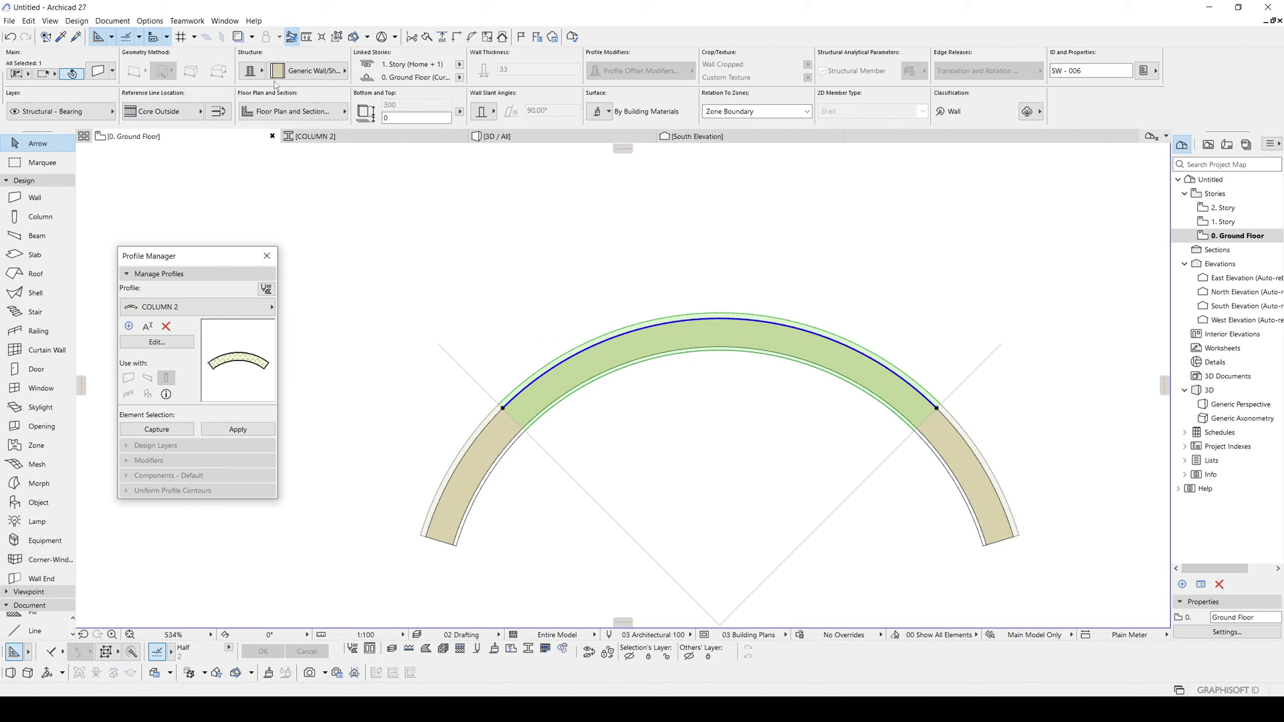
Step: Assign the COLUMN TYPE 1 composite to the arc's middle wall segment and deselect it
left_click(298, 72)
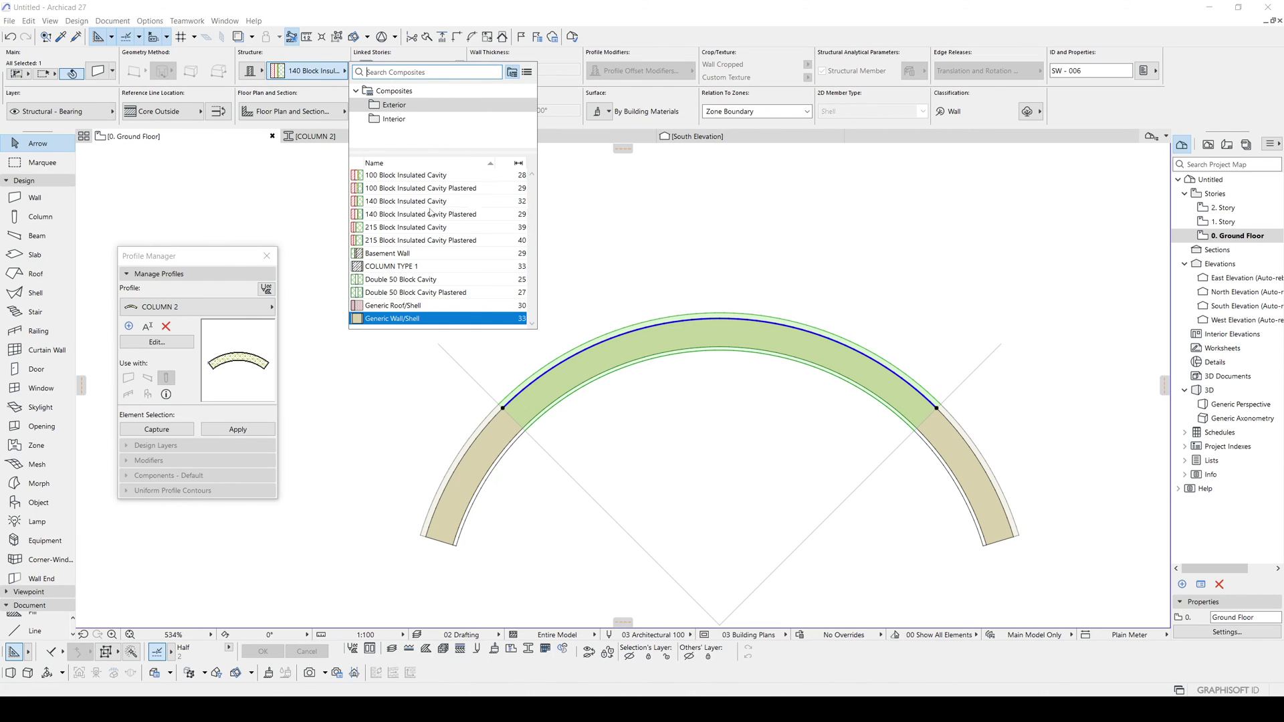
left_click(391, 266)
left_click(568, 289)
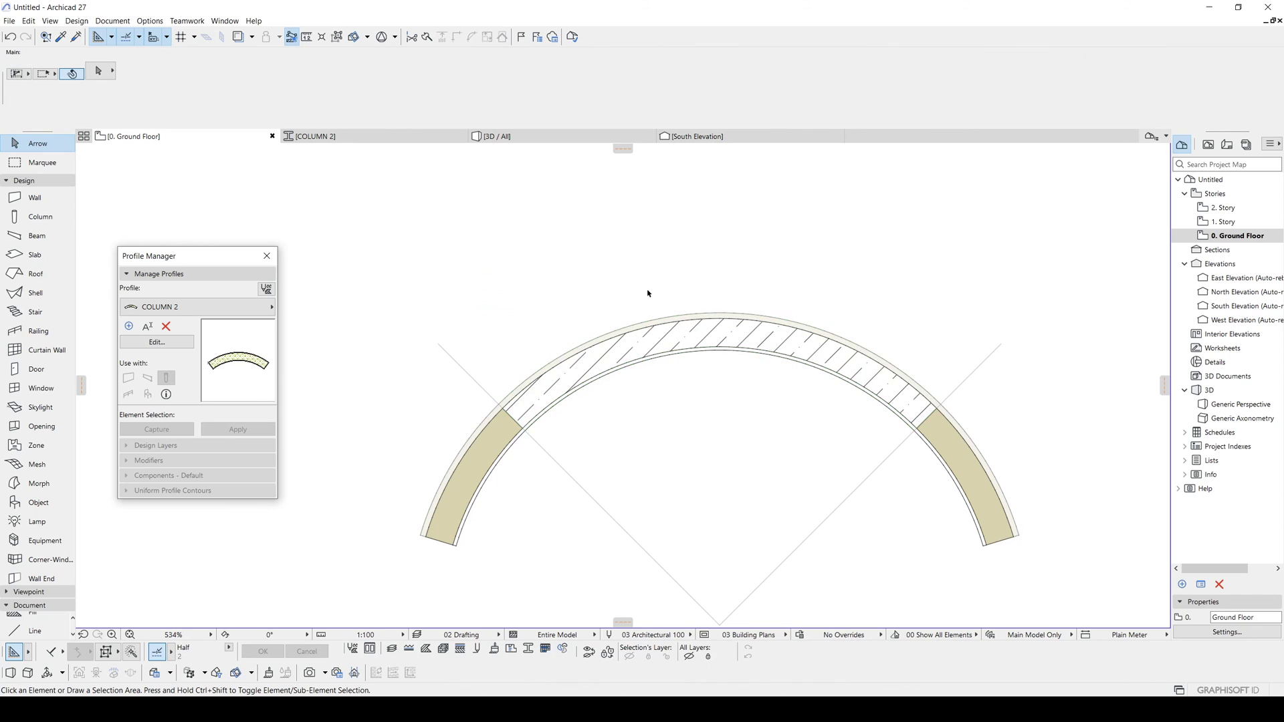
Step: Delete the diagonal construction line meeting at the centre of the lower arc wall
scroll(609, 321, "down", 3)
middle_click_drag(655, 391, 766, 421)
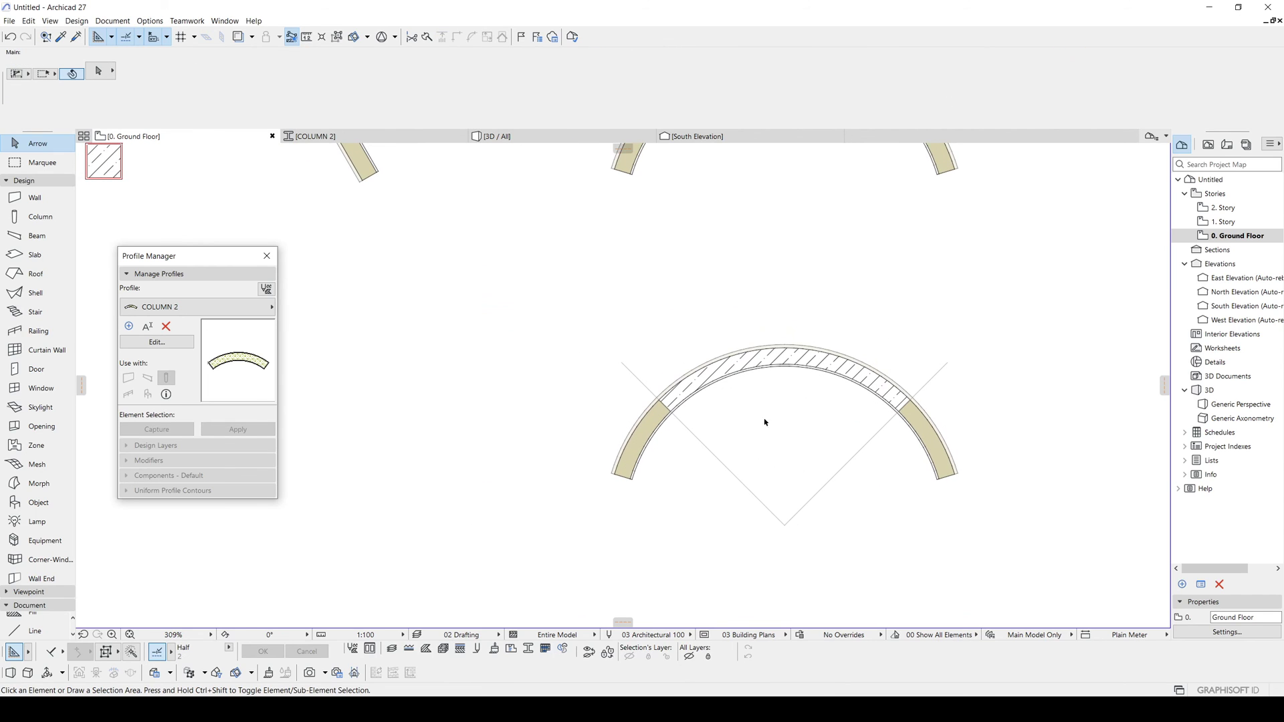
left_click(785, 526)
key("Delete")
scroll(719, 414, "down", 3)
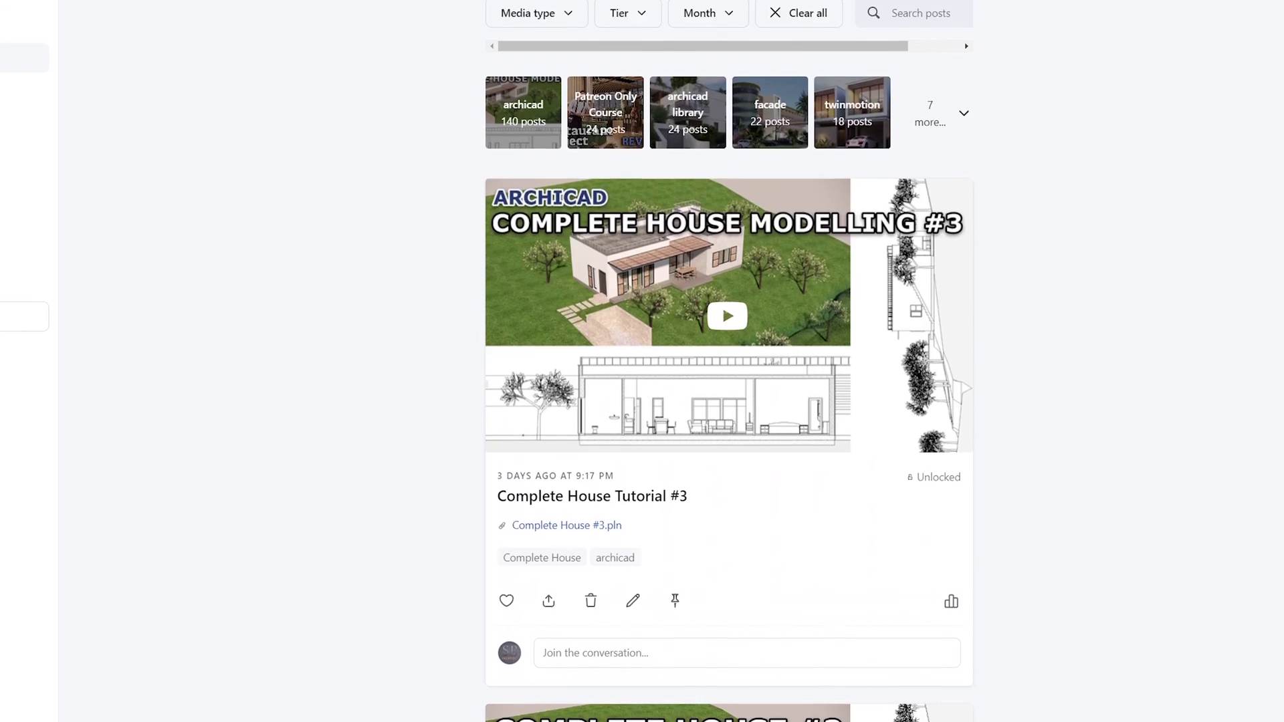
Step: Browse the Complete House tutorials and the Villa Kupferberg and concept hotel project file posts on the Patreon page
scroll(729, 362, "down", 4)
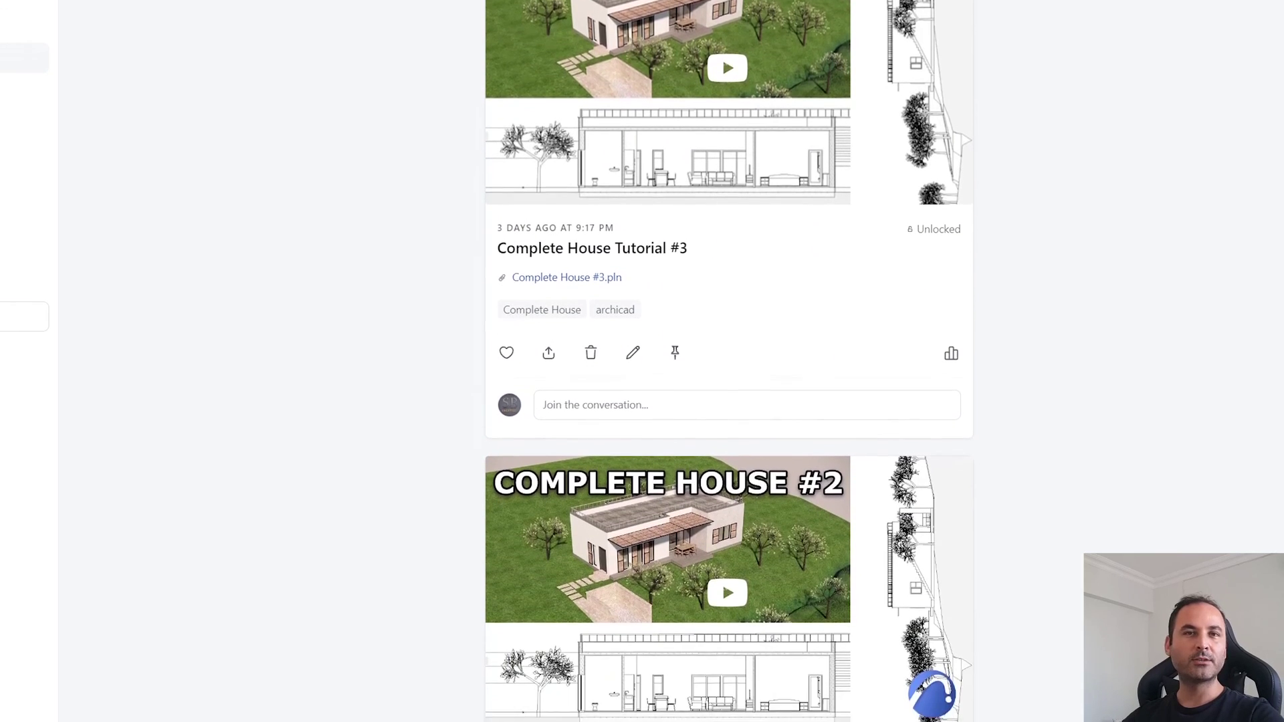
scroll(729, 361, "down", 6)
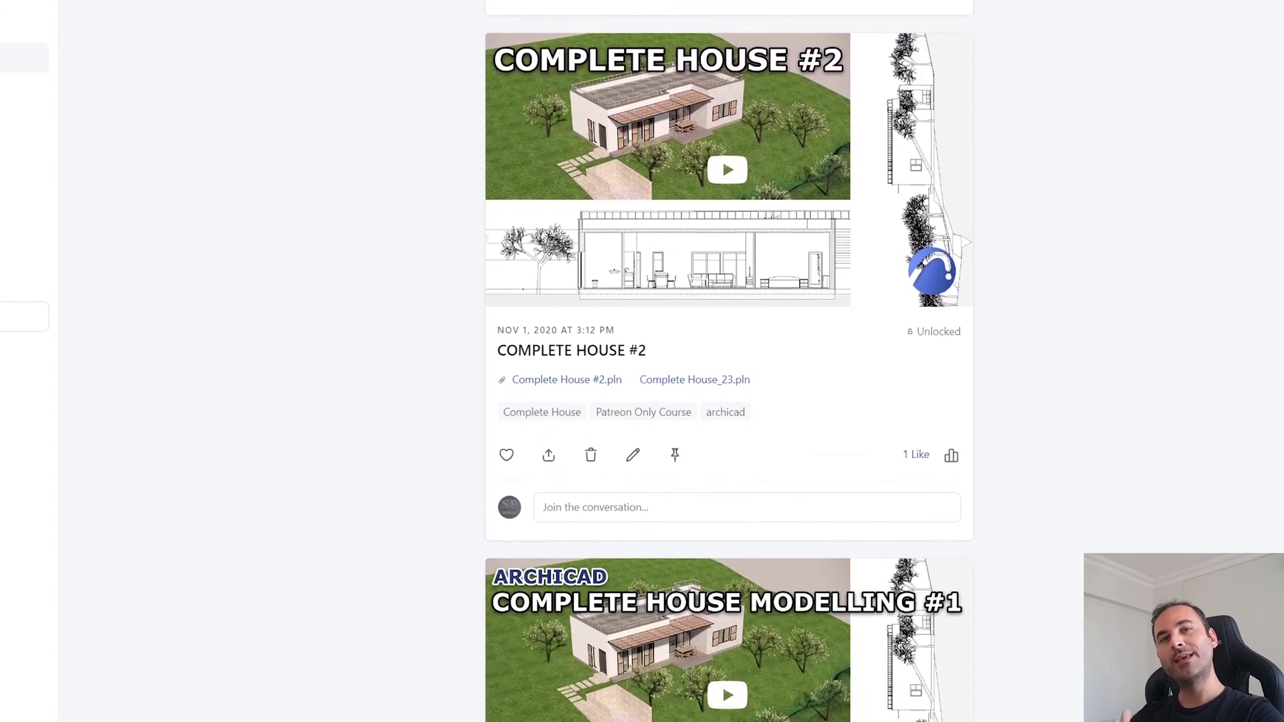
scroll(729, 361, "down", 6)
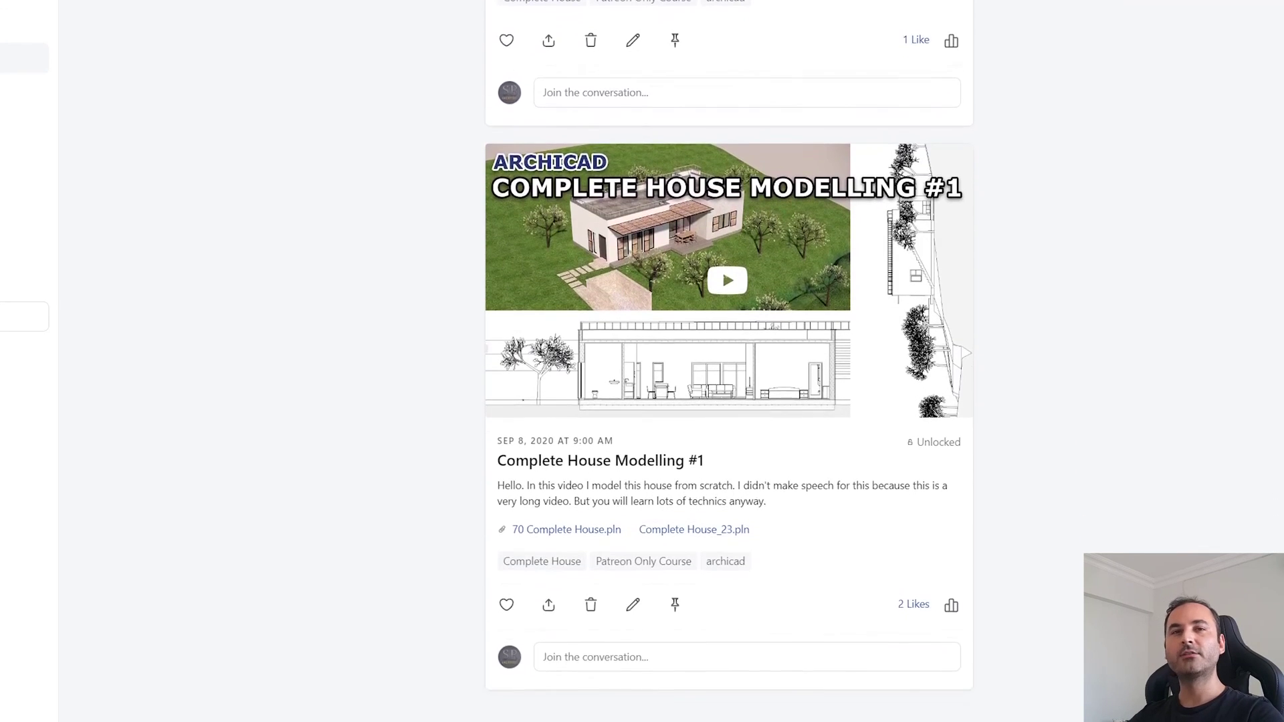
scroll(729, 361, "down", 6)
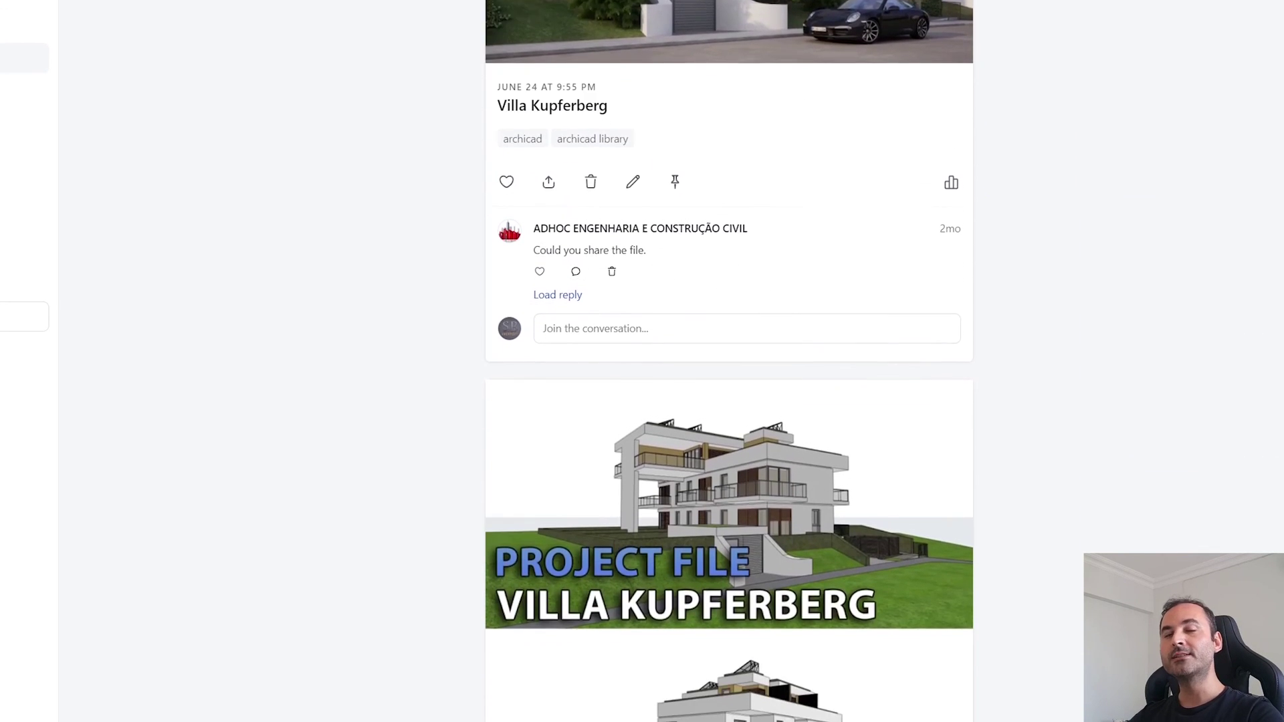
scroll(729, 361, "down", 9)
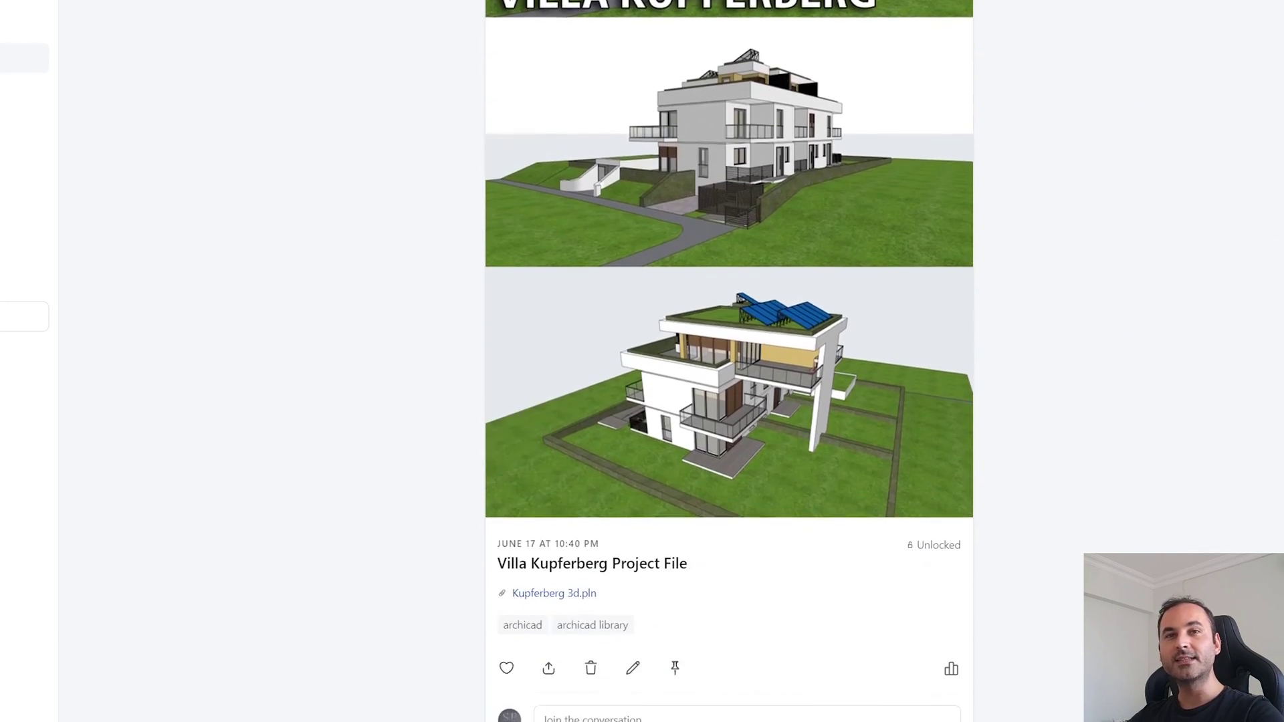
scroll(729, 361, "down", 11)
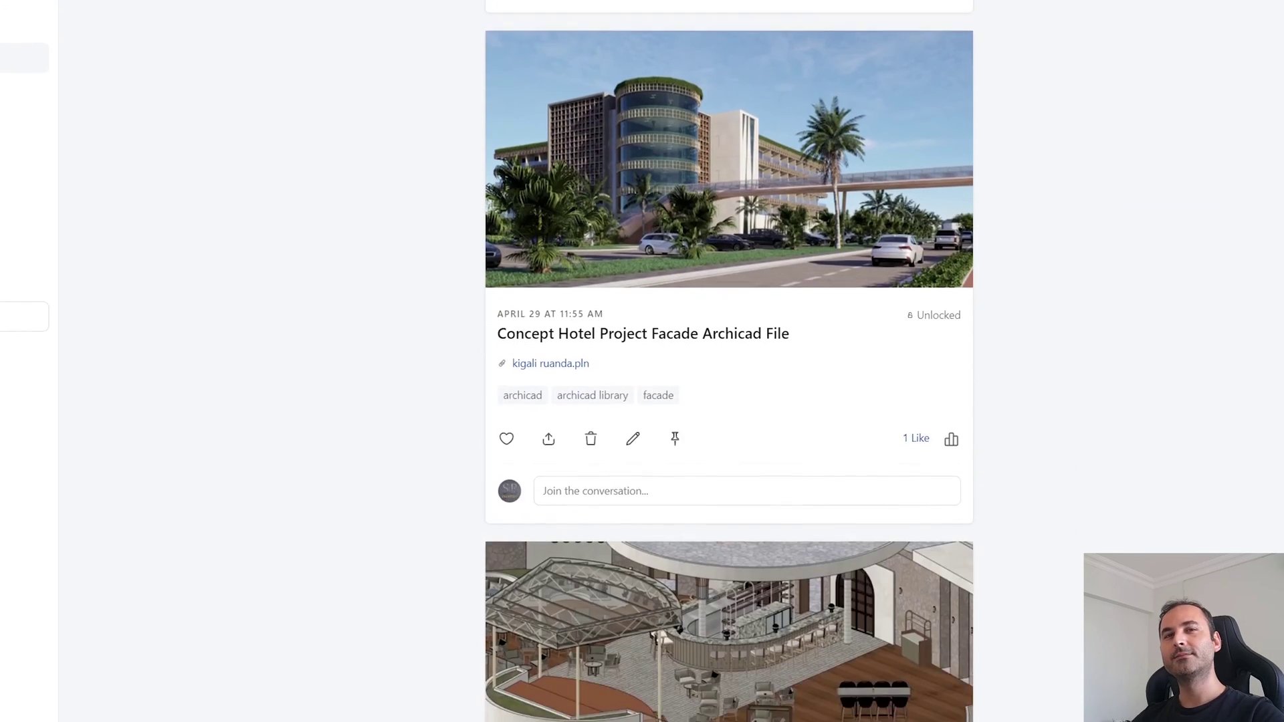